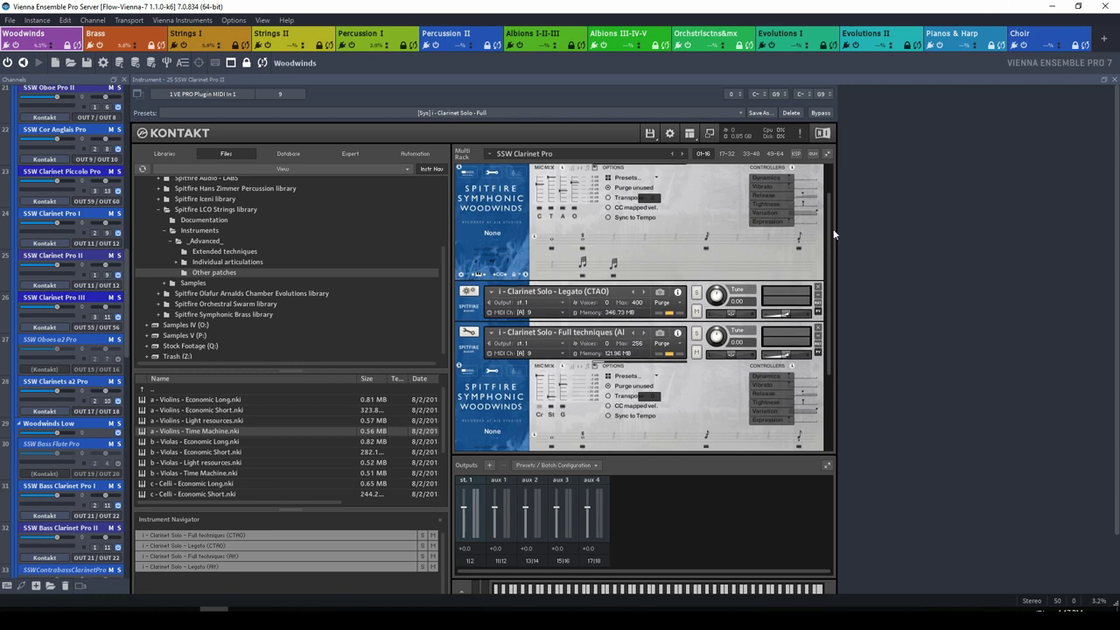
Switch to Task Manager, check the memory and CPU performance graphs, and close it to return to the Cubase project.
{"action": "scroll", "coordinate": [830, 251], "scroll_direction": "up", "scroll_amount": 1}
{"action": "key", "text": "alt+Tab"}
{"action": "left_click", "coordinate": [39, 491]}
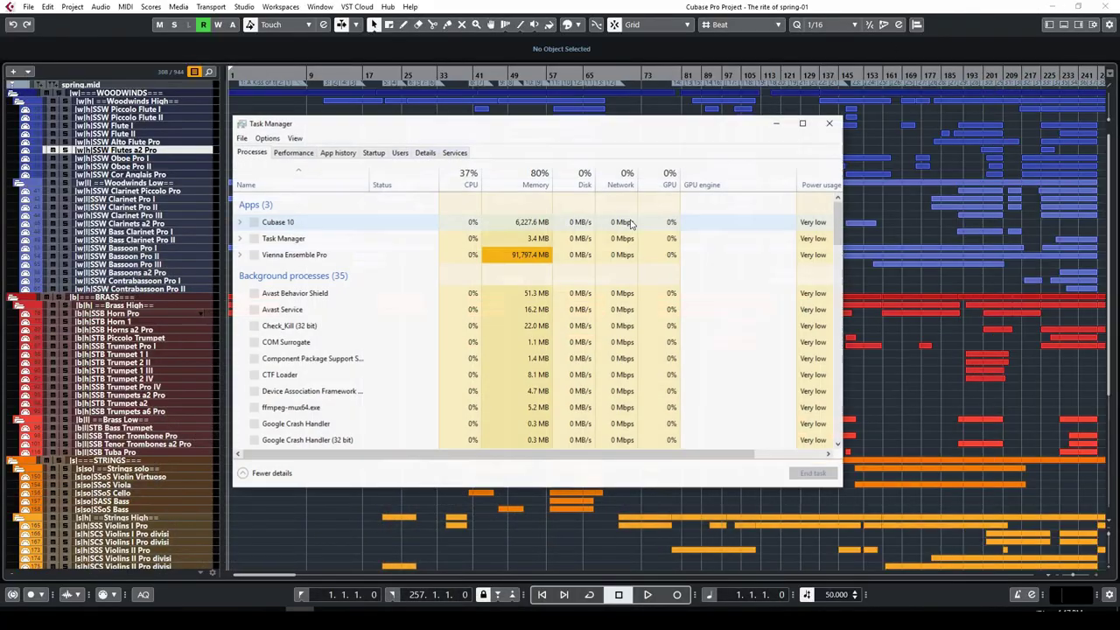
{"action": "left_click", "coordinate": [293, 152]}
{"action": "left_click", "coordinate": [273, 214]}
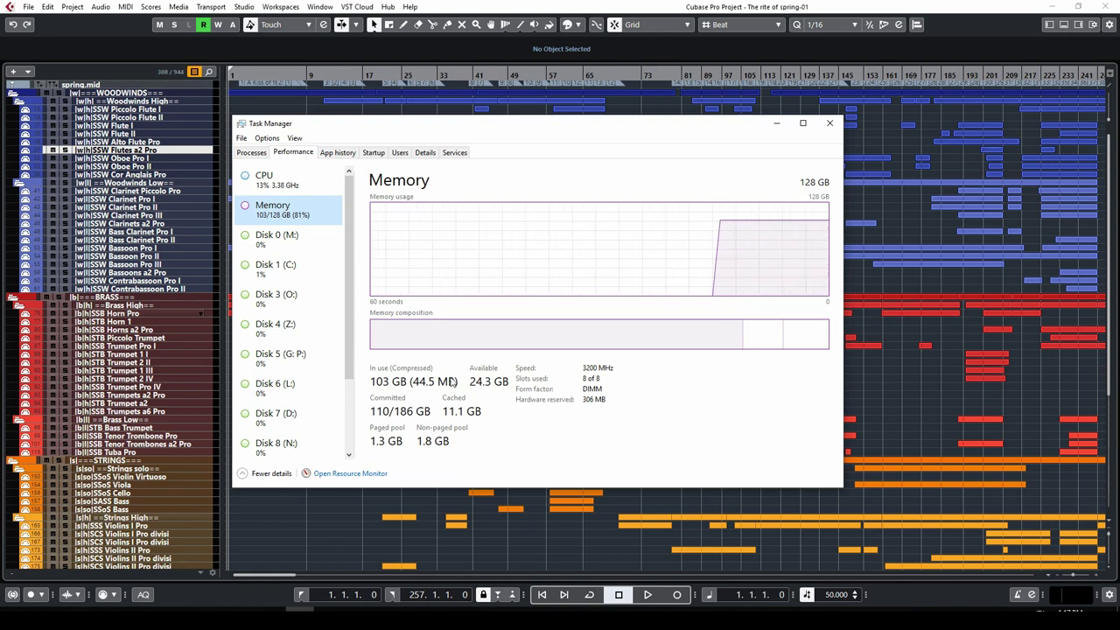
{"action": "left_click", "coordinate": [292, 185]}
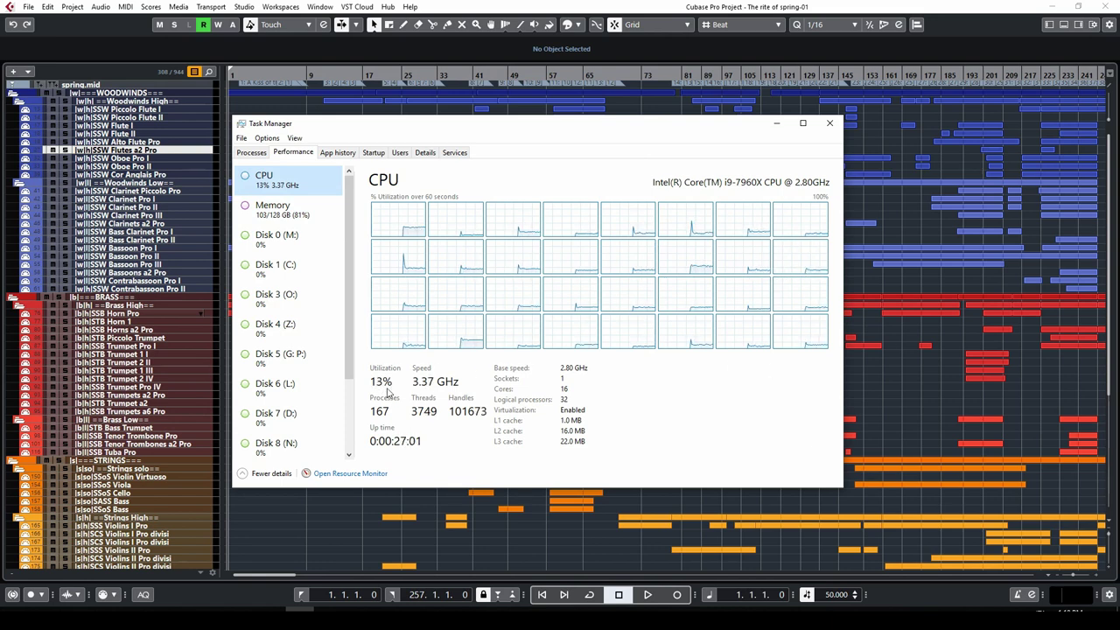
{"action": "left_click", "coordinate": [829, 123]}
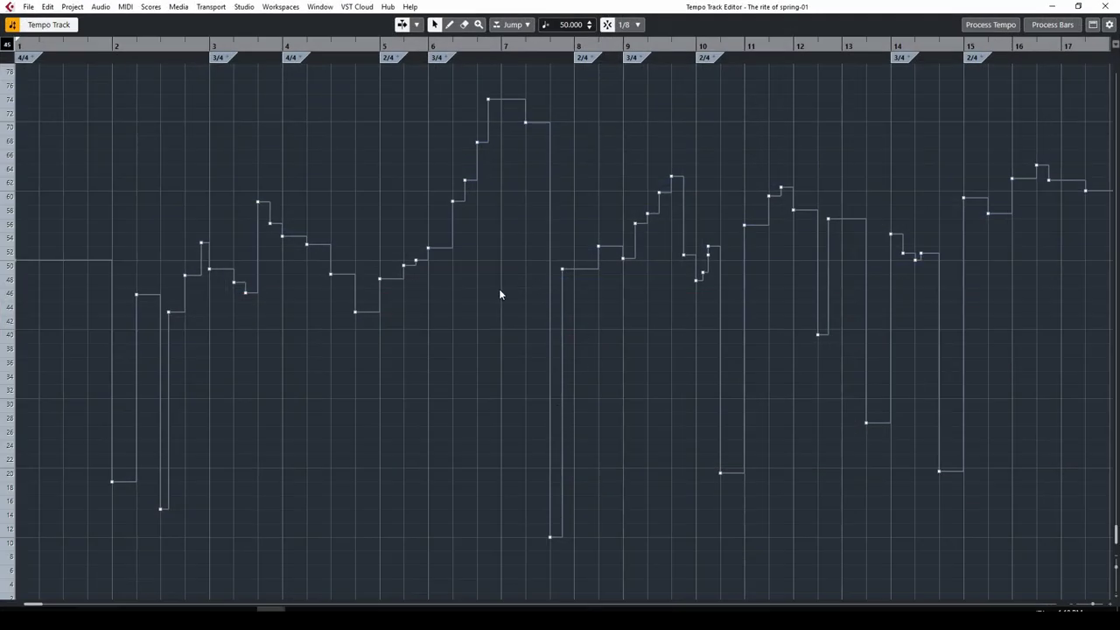
Examine the tempo changes across the full length of the piece in the Tempo Track Editor.
{"action": "key", "text": "g"}
{"action": "key", "text": "g"}
{"action": "key", "text": "g"}
{"action": "key", "text": "g"}
{"action": "key", "text": "g"}
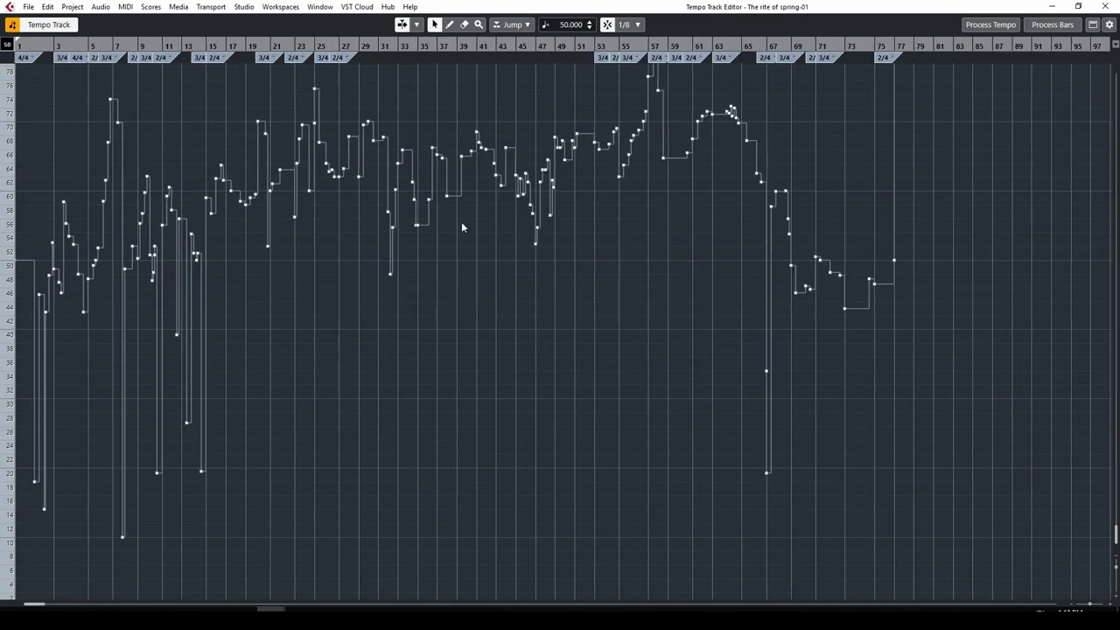
{"action": "key", "text": "h"}
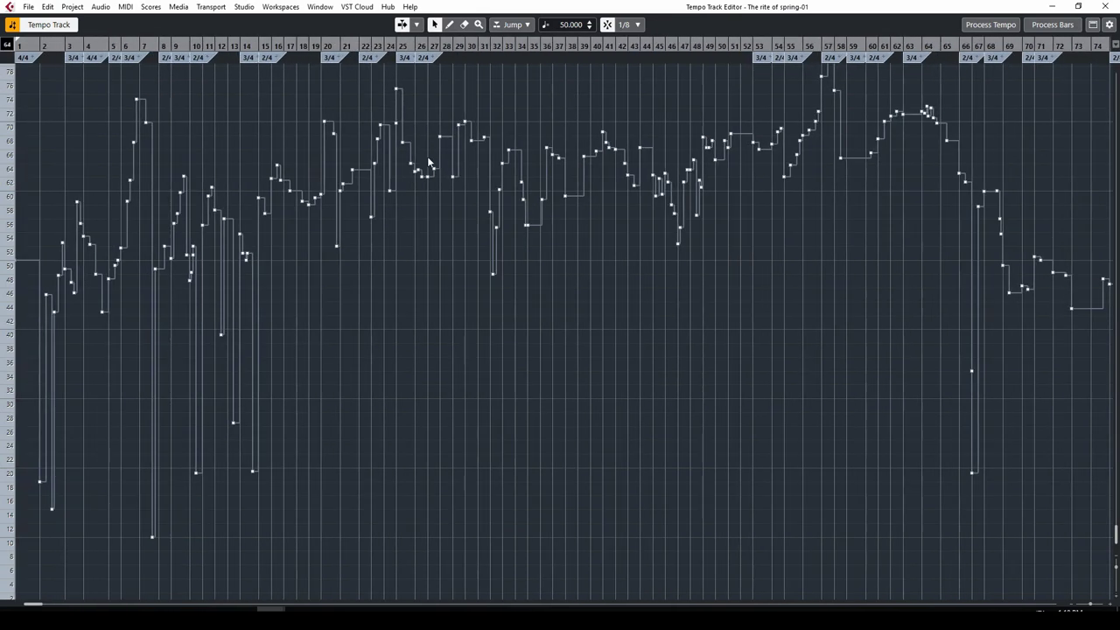
{"action": "key", "text": "g"}
{"action": "key", "text": "g"}
{"action": "key", "text": "g"}
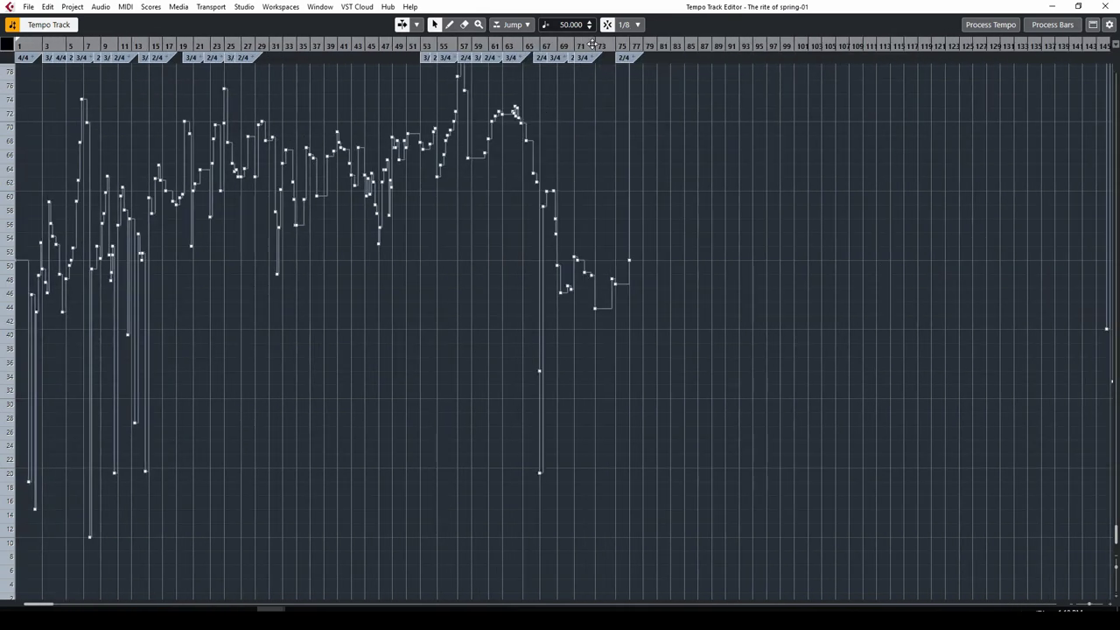
{"action": "key", "text": "g"}
{"action": "key", "text": "g"}
{"action": "scroll", "coordinate": [374, 259], "scroll_direction": "up", "scroll_amount": 3}
{"action": "scroll", "coordinate": [375, 259], "scroll_direction": "up", "scroll_amount": 3}
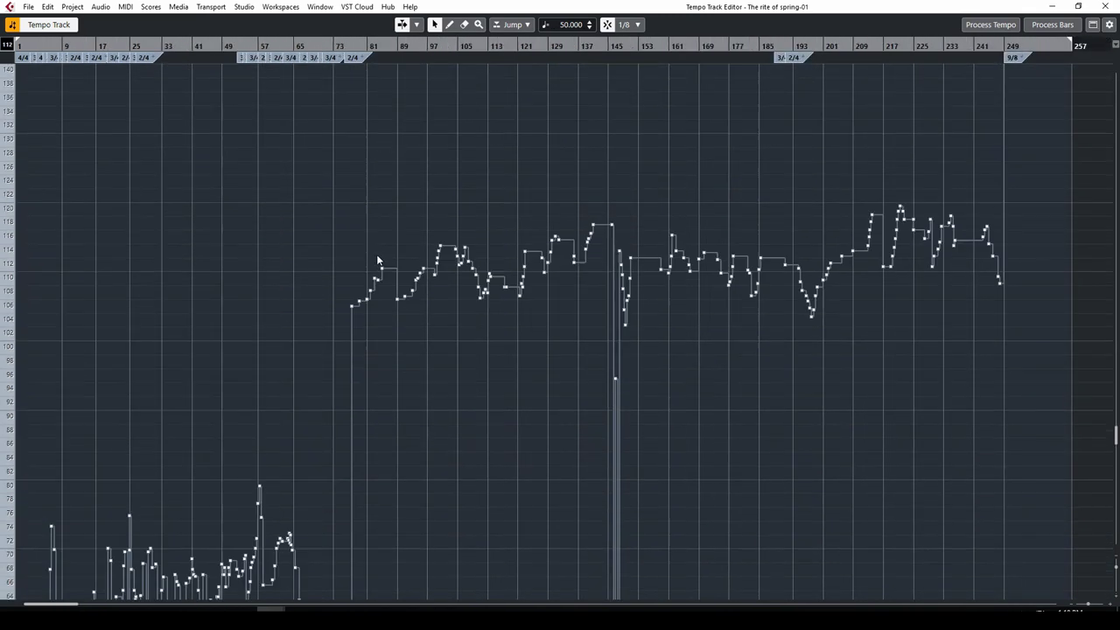
Inspect the tempo curve of the opening section up to about bar 77 and close the Tempo Track Editor.
{"action": "scroll", "coordinate": [622, 252], "scroll_direction": "down", "scroll_amount": 1}
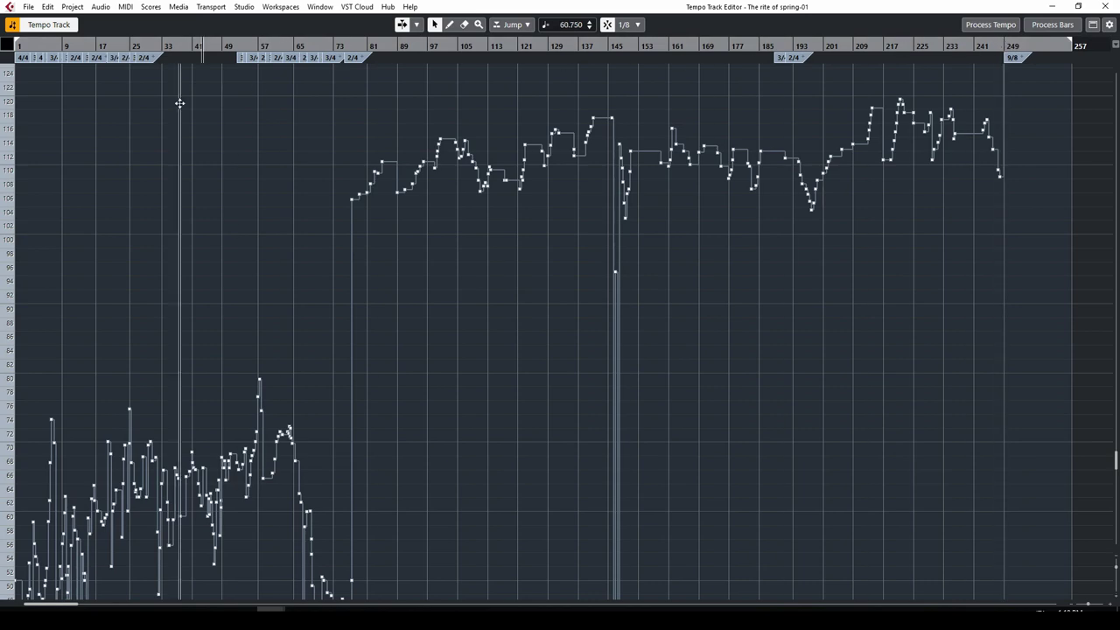
{"action": "key", "text": "h"}
{"action": "key", "text": "h"}
{"action": "scroll", "coordinate": [219, 385], "scroll_direction": "down", "scroll_amount": 6}
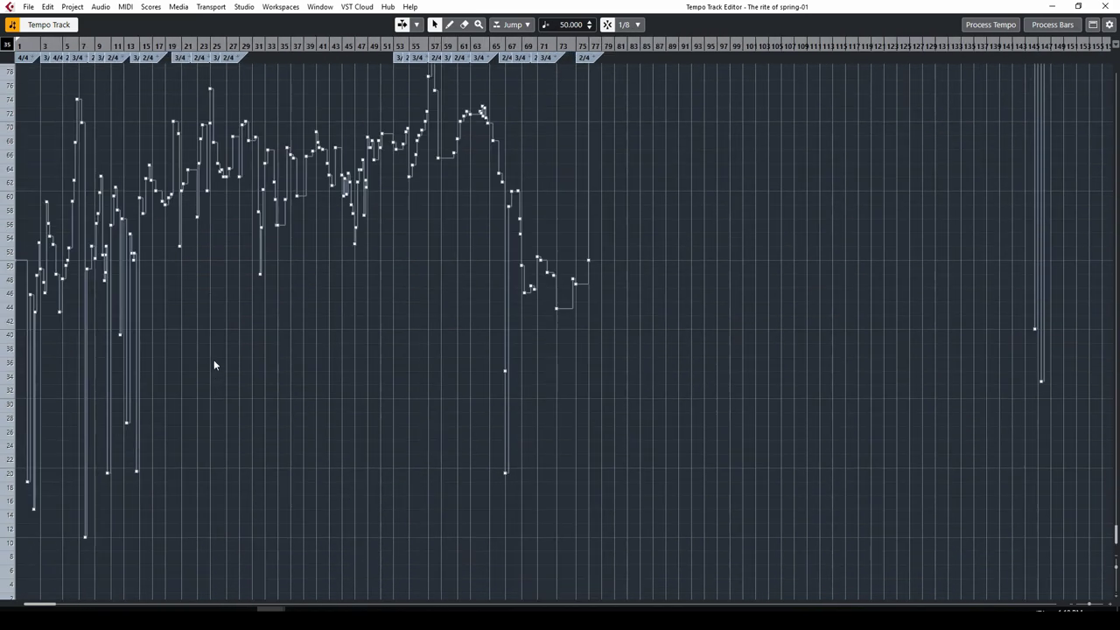
{"action": "scroll", "coordinate": [214, 360], "scroll_direction": "up", "scroll_amount": 4}
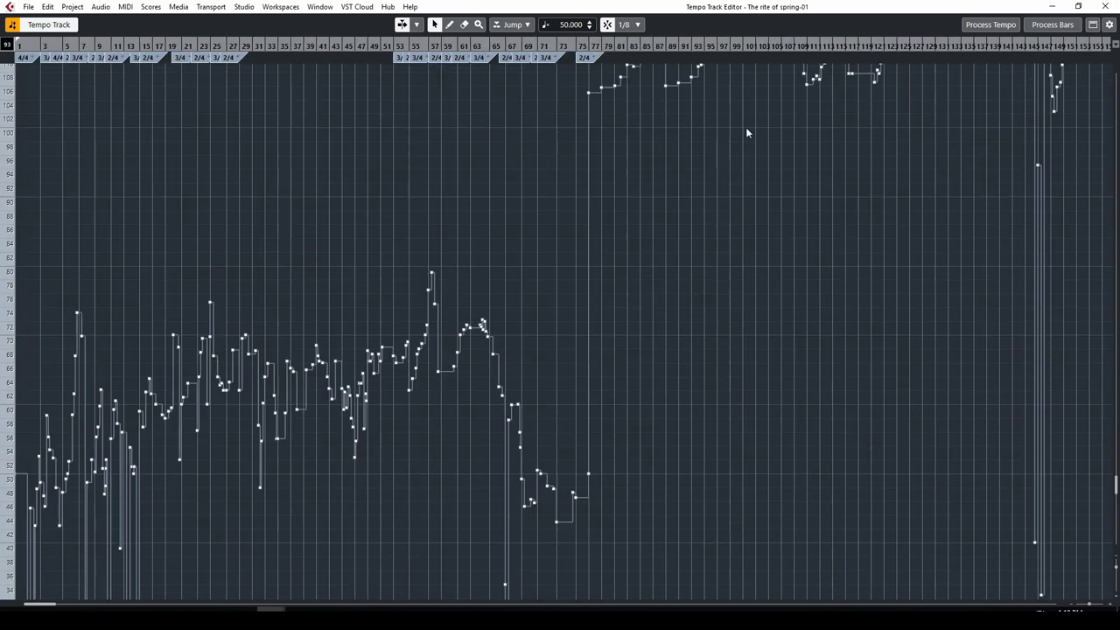
{"action": "left_click", "coordinate": [1104, 6]}
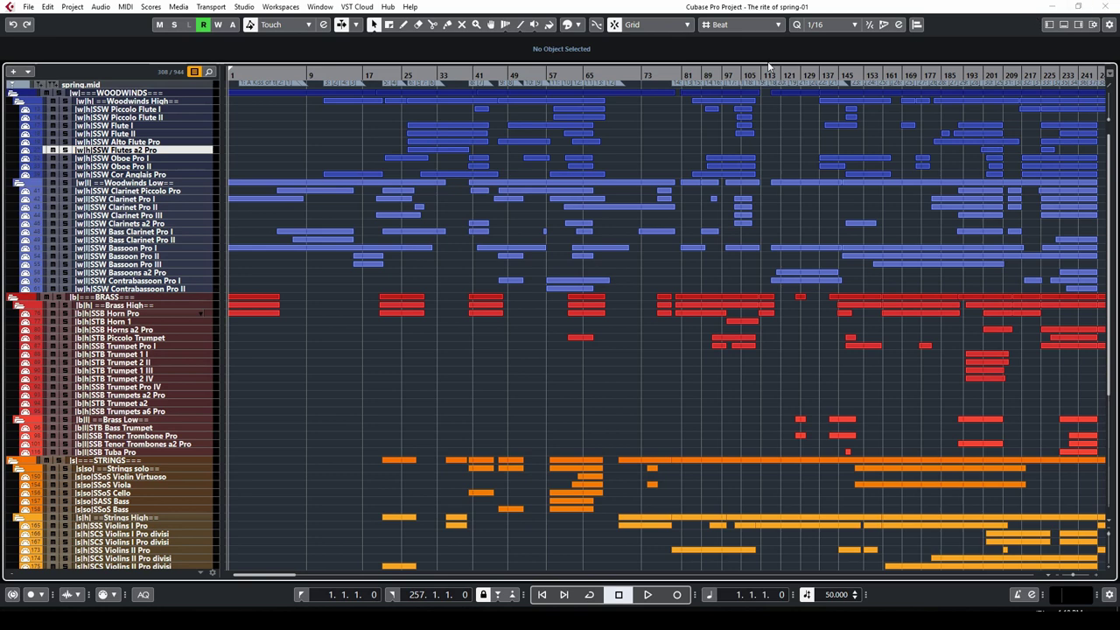
Enlarge the track heights and show the used automation of the SSW Bassoon Pro I track.
{"action": "left_click", "coordinate": [1111, 570]}
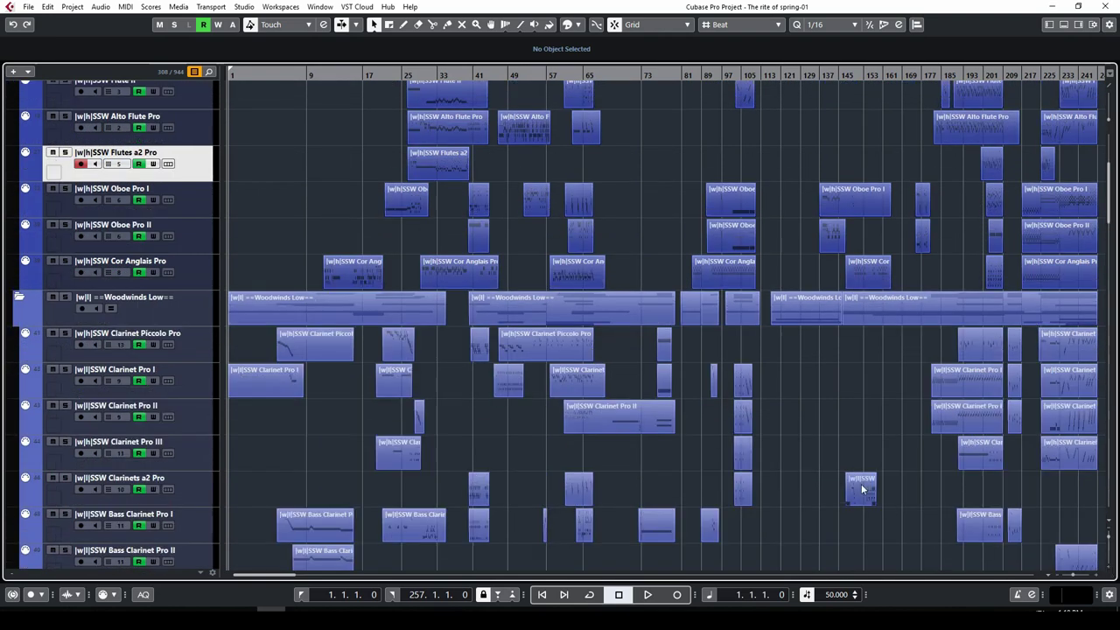
{"action": "scroll", "coordinate": [512, 336], "scroll_direction": "up", "scroll_amount": 5}
{"action": "left_click_drag", "start_coordinate": [261, 575], "coordinate": [235, 575]}
{"action": "scroll", "coordinate": [432, 371], "scroll_direction": "down", "scroll_amount": 5}
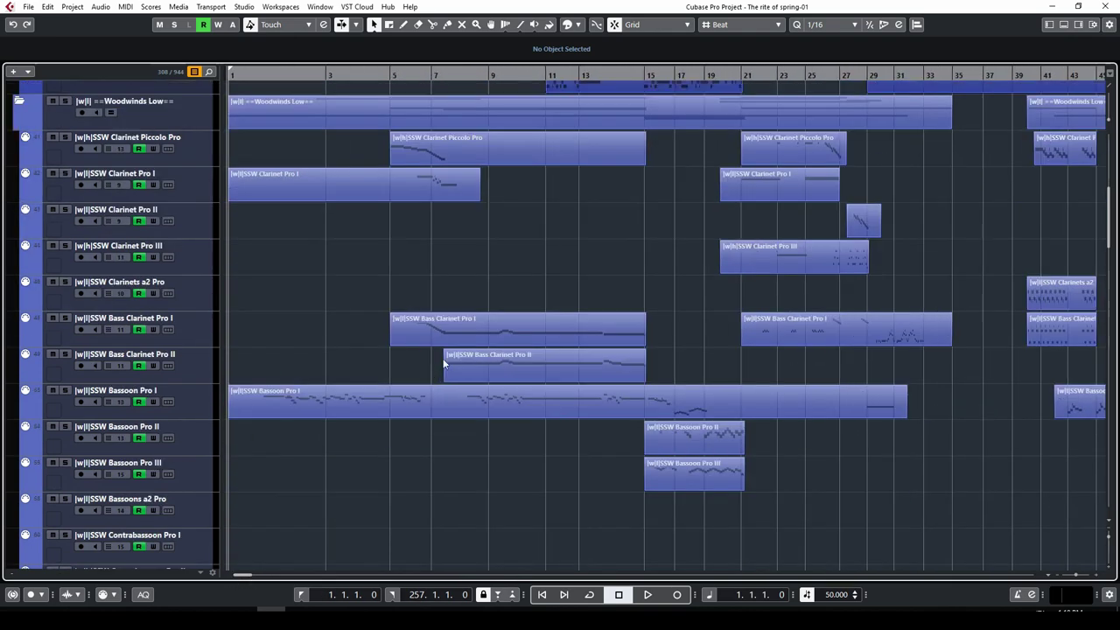
{"action": "scroll", "coordinate": [426, 345], "scroll_direction": "down", "scroll_amount": 3}
{"action": "right_click", "coordinate": [204, 319]}
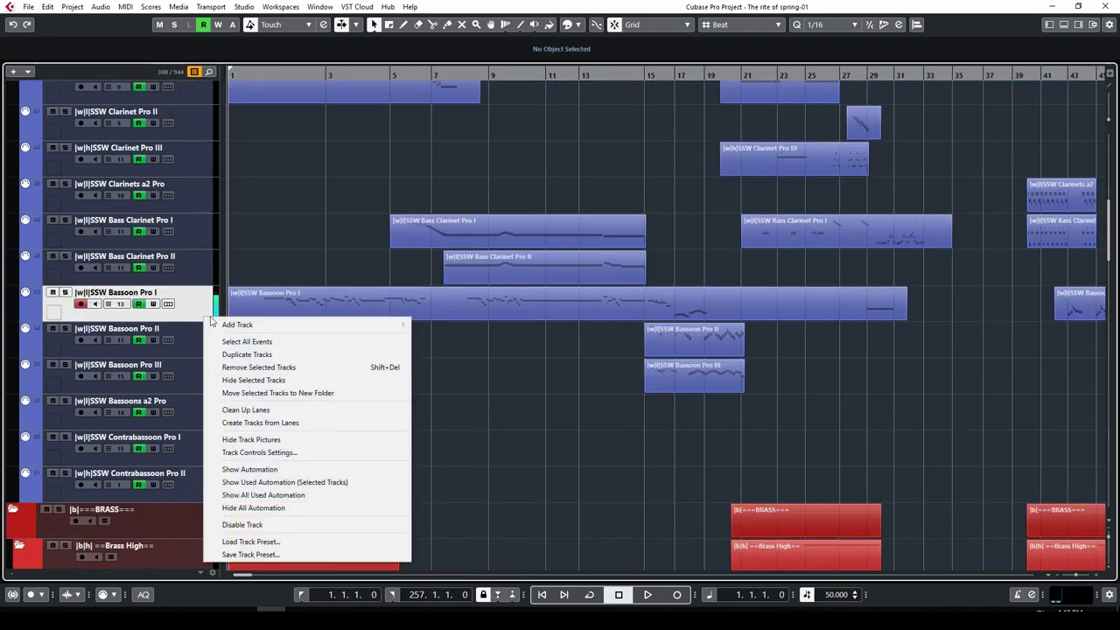
{"action": "left_click", "coordinate": [280, 482]}
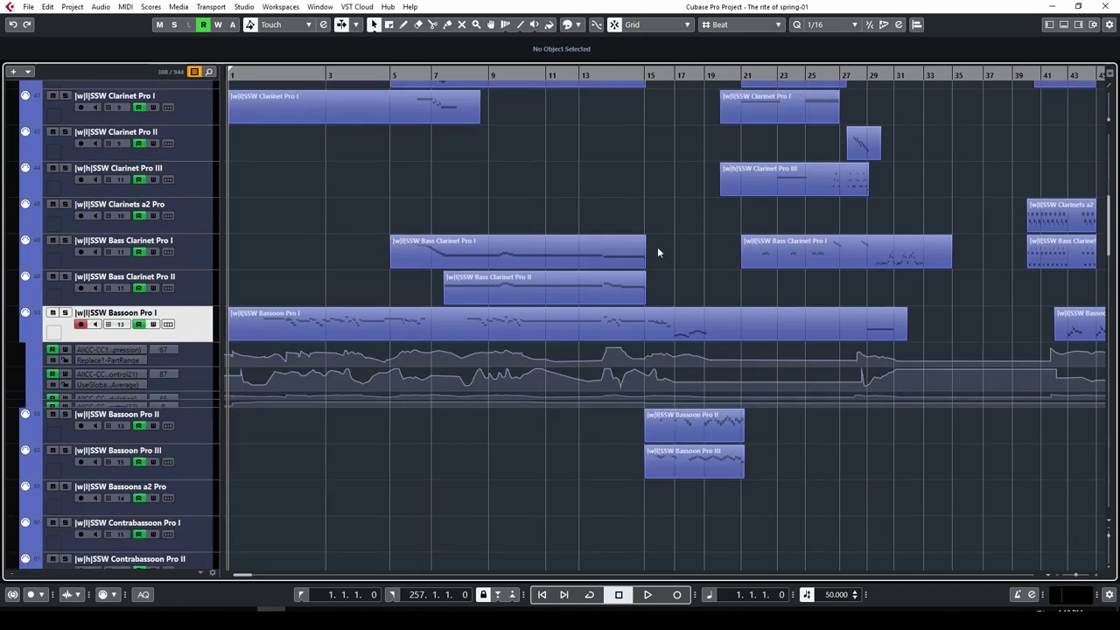
Show all used automation for every track in the project.
{"action": "right_click", "coordinate": [200, 339]}
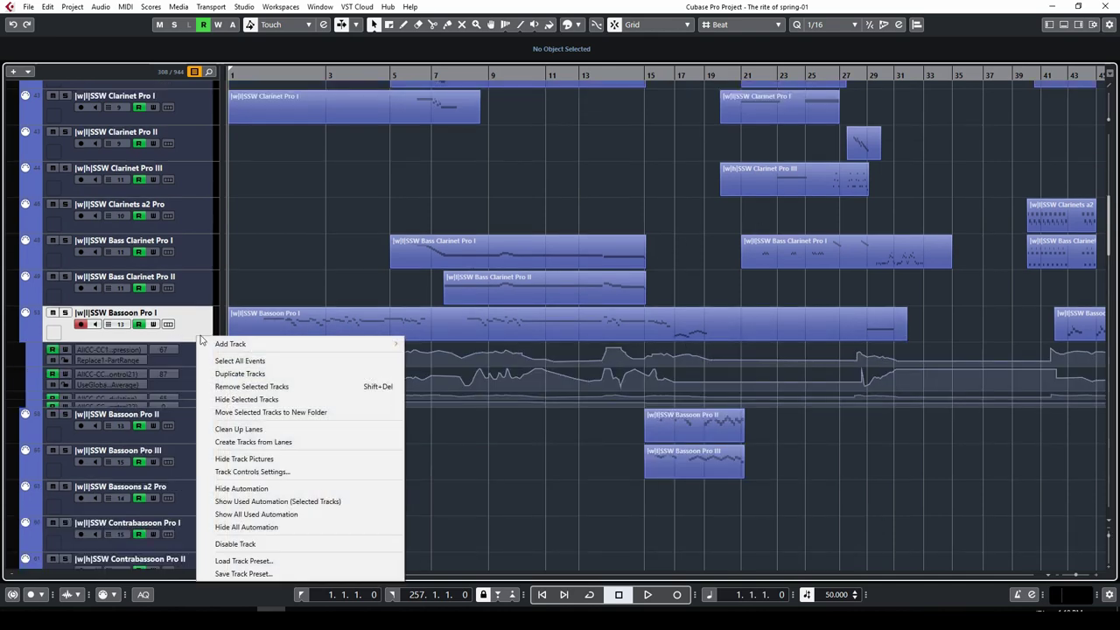
{"action": "left_click", "coordinate": [290, 502]}
{"action": "right_click", "coordinate": [208, 319]}
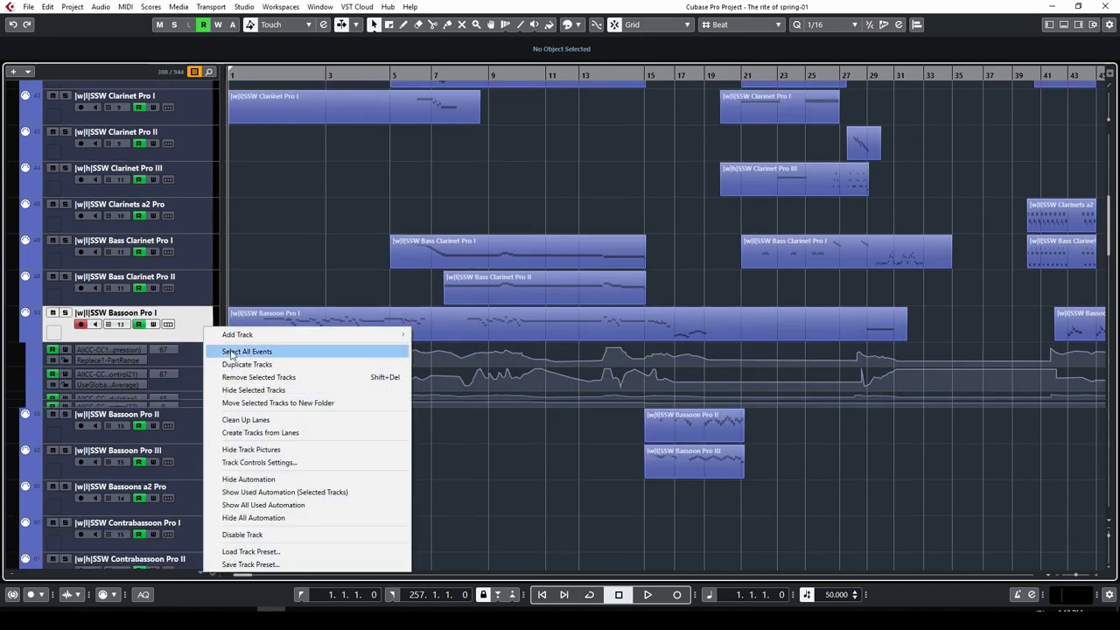
{"action": "left_click", "coordinate": [274, 505]}
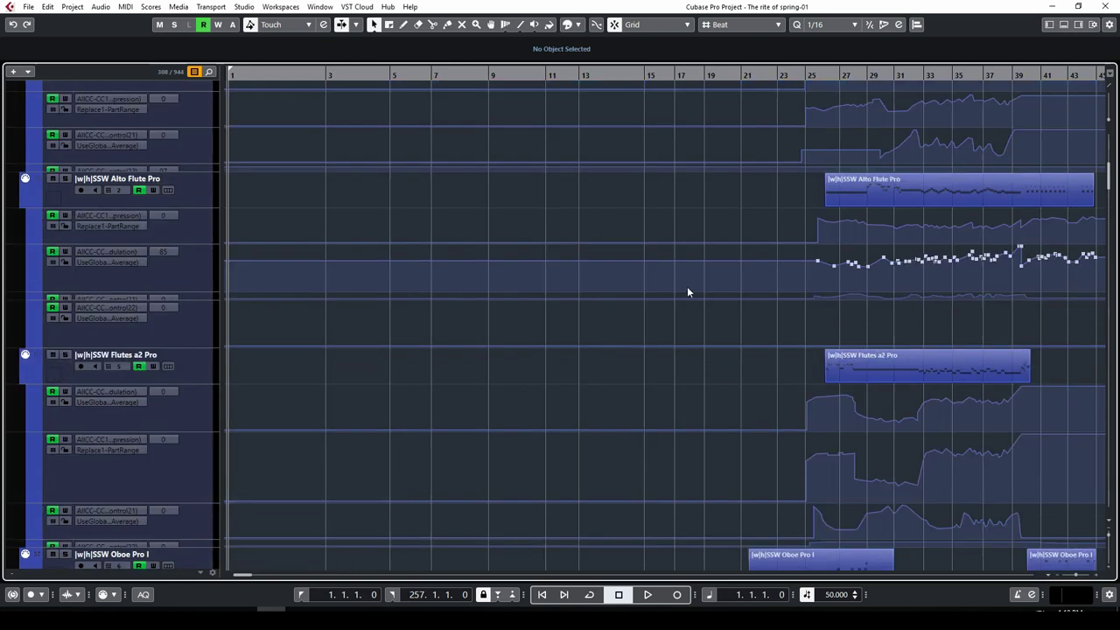
Go through the controller automation lanes of SSW Flutes a2 Pro and enlarge its Control 22 lane.
{"action": "scroll", "coordinate": [788, 259], "scroll_direction": "down", "scroll_amount": 2}
{"action": "key", "text": "g"}
{"action": "key", "text": "g"}
{"action": "key", "text": "g"}
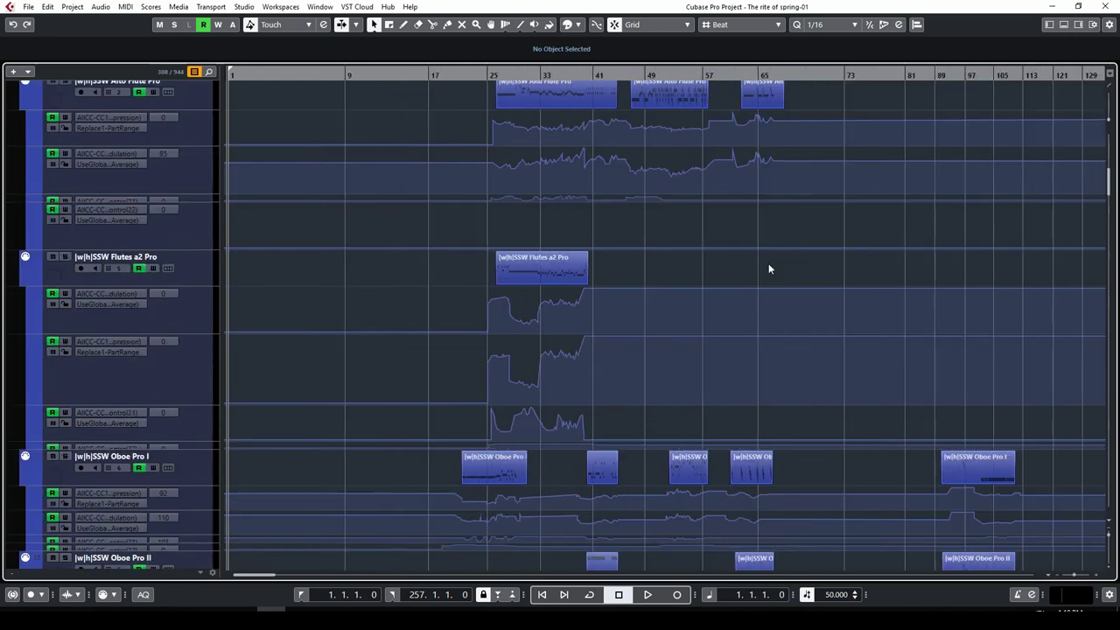
{"action": "left_click", "coordinate": [206, 313]}
{"action": "left_click", "coordinate": [198, 372]}
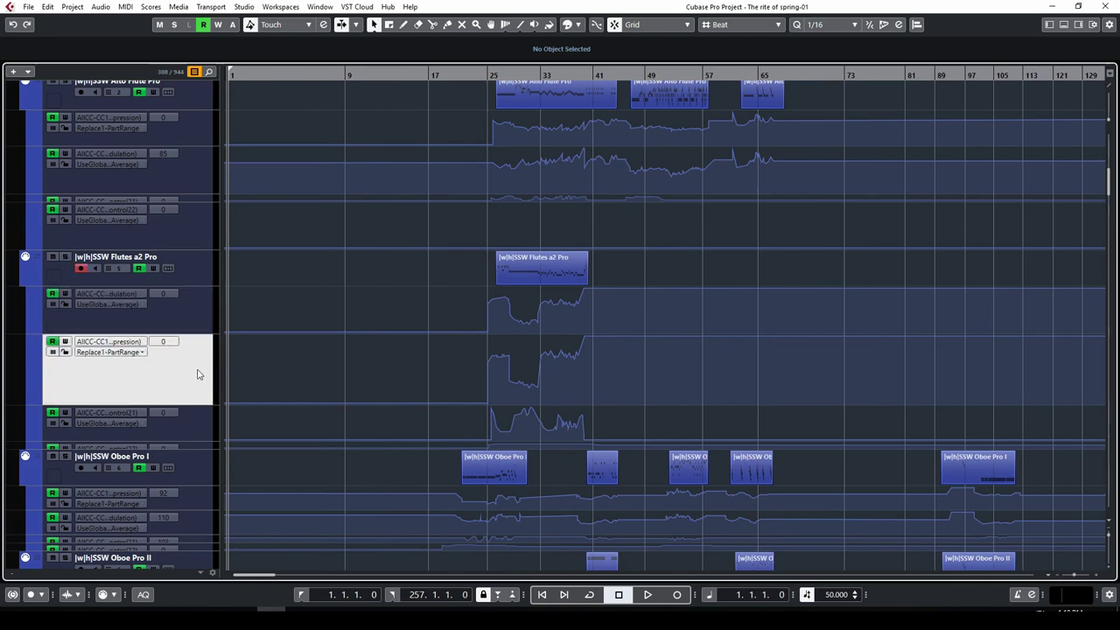
{"action": "left_click", "coordinate": [197, 423]}
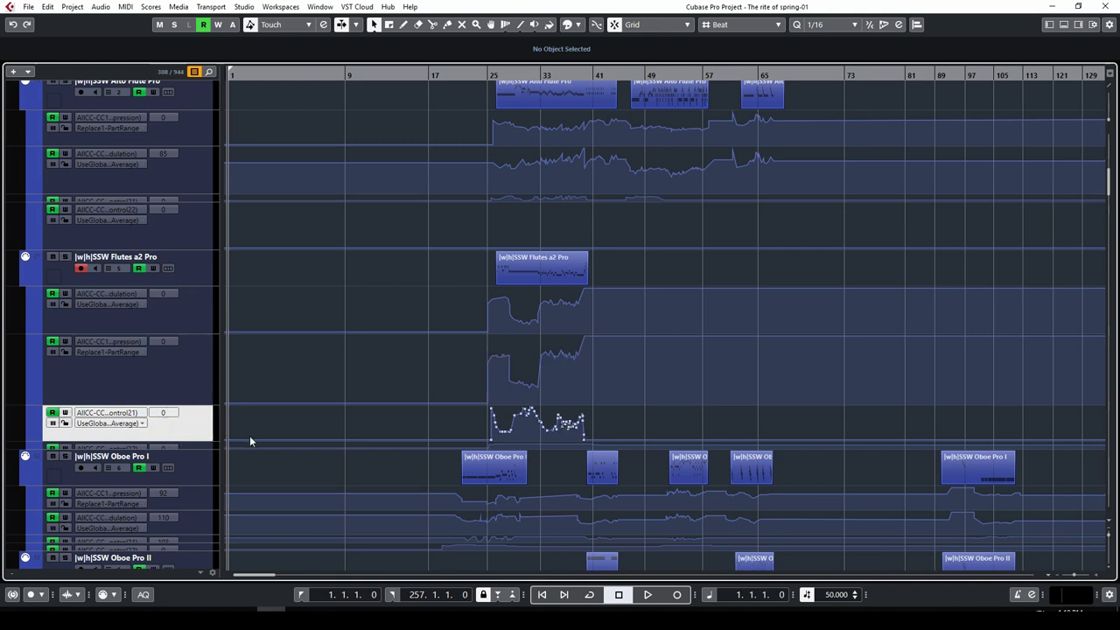
{"action": "left_click_drag", "start_coordinate": [206, 450], "coordinate": [201, 508]}
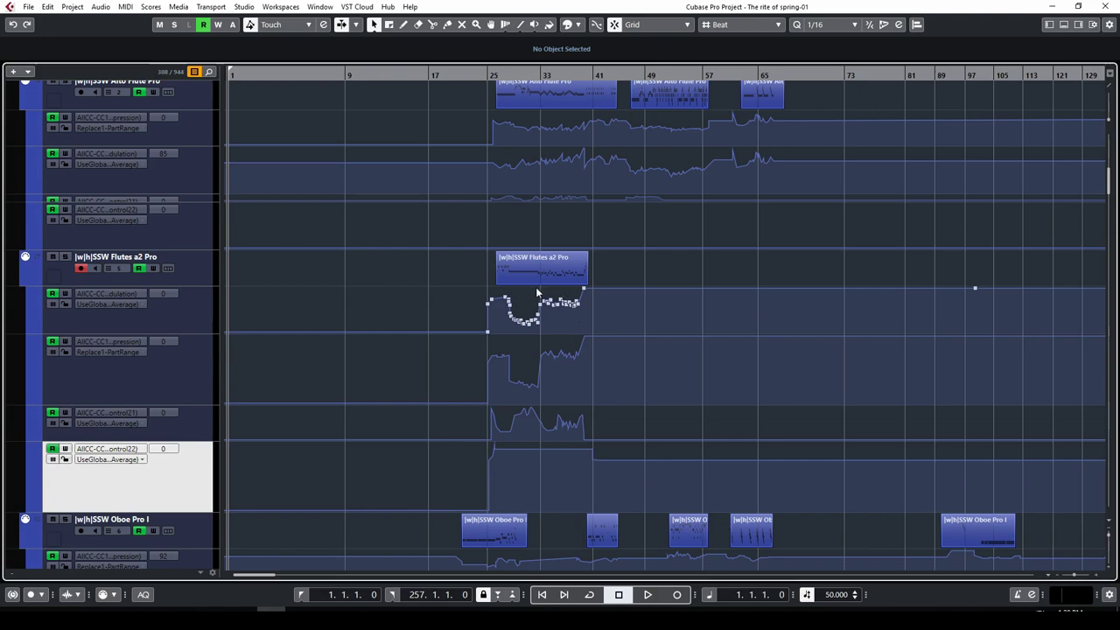
Review the automation lanes of the woodwind tracks down to the bassoons, briefly enlarging the Control 22 lane of SSW Bassoon Pro I.
{"action": "scroll", "coordinate": [520, 297], "scroll_direction": "down", "scroll_amount": 8}
{"action": "scroll", "coordinate": [491, 301], "scroll_direction": "down", "scroll_amount": 6}
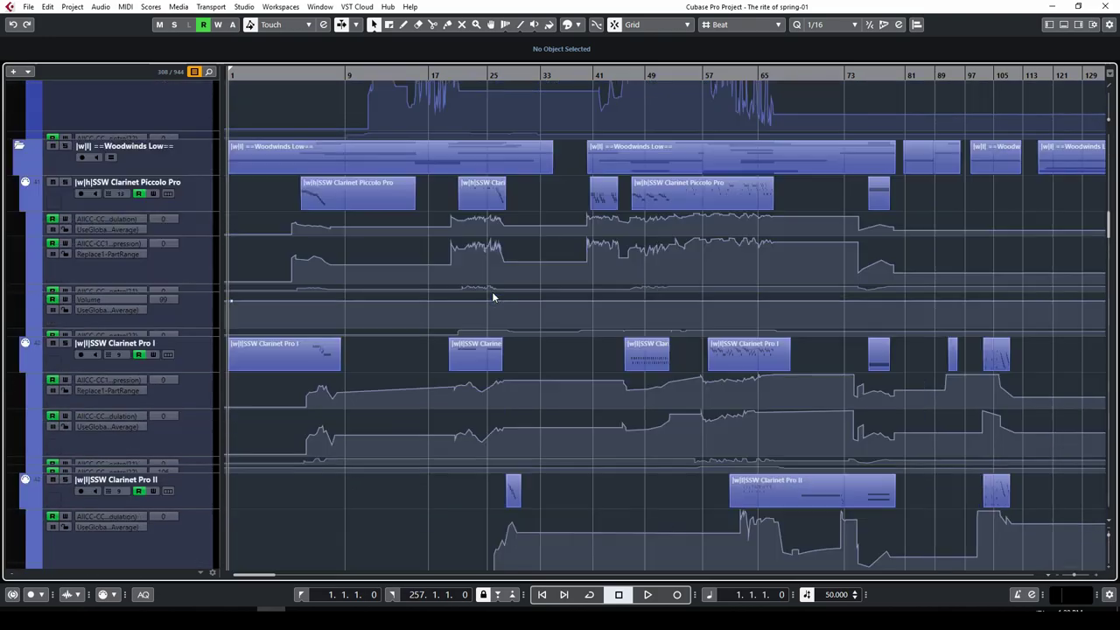
{"action": "scroll", "coordinate": [452, 297], "scroll_direction": "down", "scroll_amount": 3}
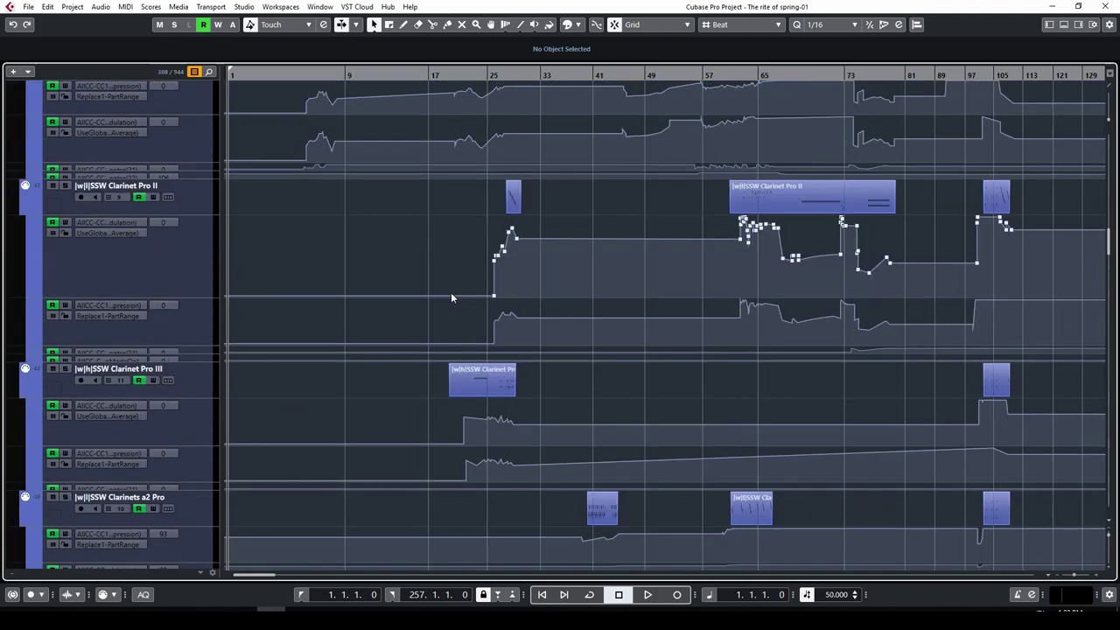
{"action": "scroll", "coordinate": [453, 299], "scroll_direction": "up", "scroll_amount": 10}
{"action": "scroll", "coordinate": [457, 304], "scroll_direction": "down", "scroll_amount": 10}
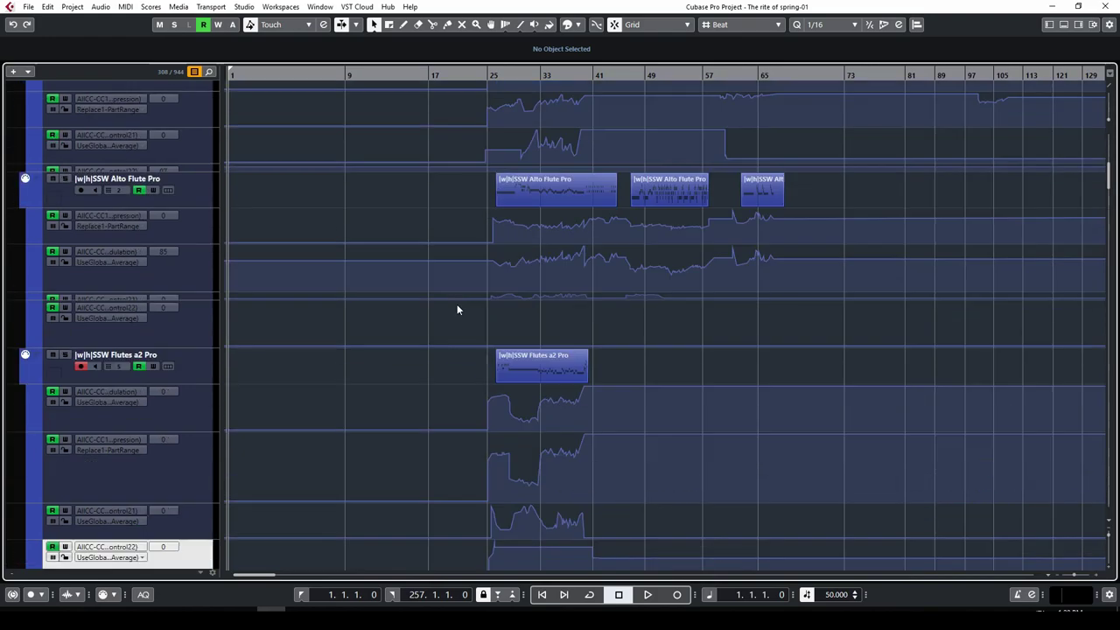
{"action": "scroll", "coordinate": [454, 315], "scroll_direction": "down", "scroll_amount": 8}
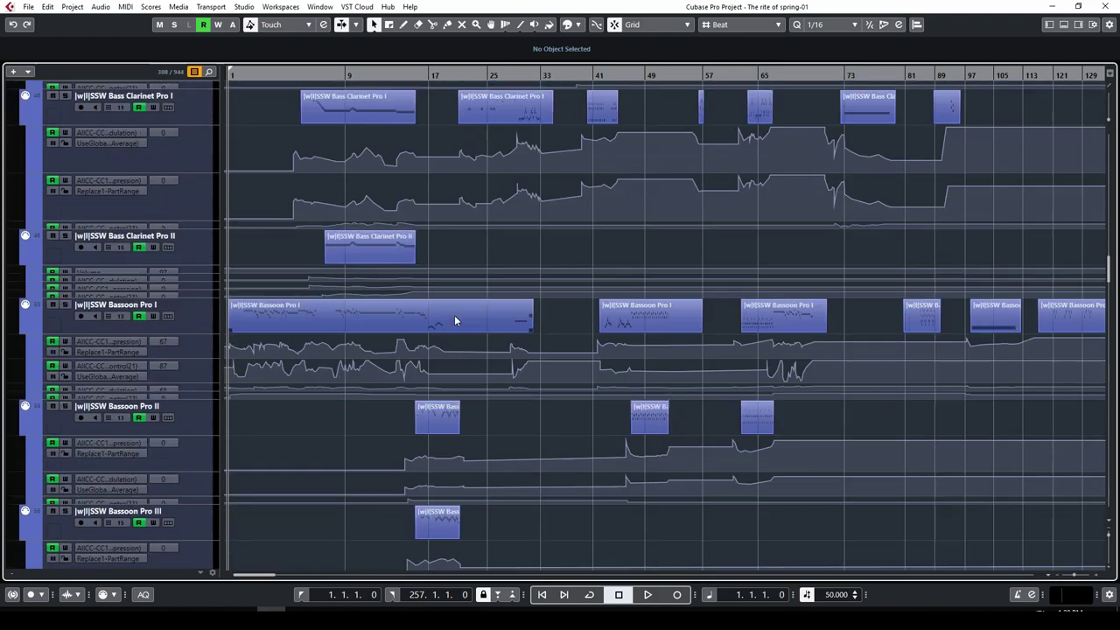
{"action": "left_click_drag", "start_coordinate": [201, 399], "coordinate": [198, 479]}
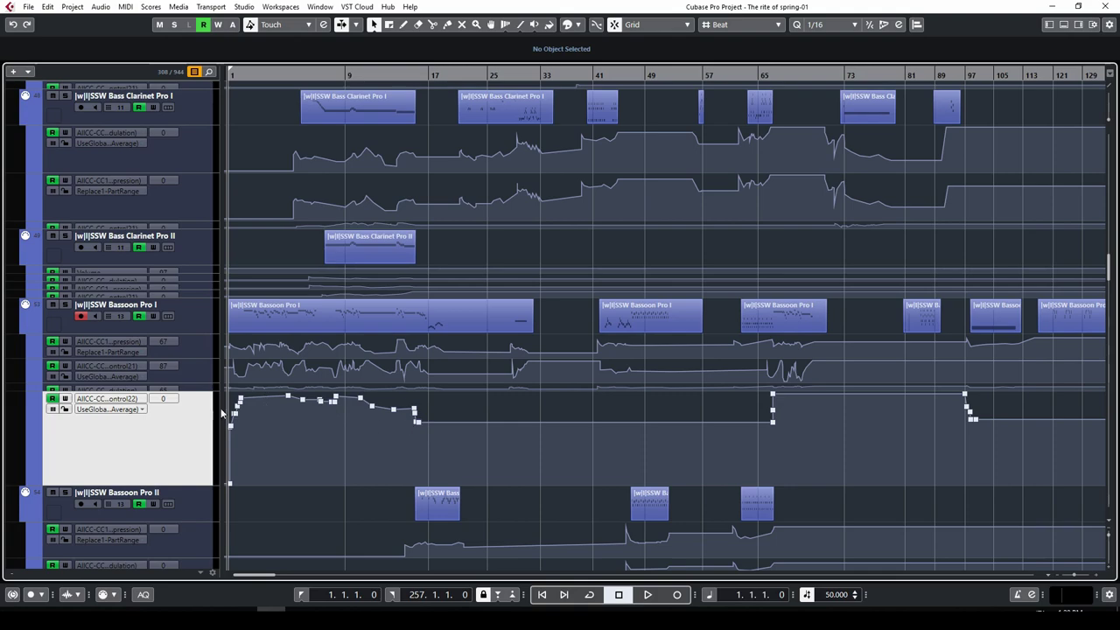
{"action": "left_click_drag", "start_coordinate": [194, 482], "coordinate": [198, 384]}
Open the first SSW Bassoon Pro I part in the Key Editor and inspect its notes and articulations in bars 2 to 4.
{"action": "double_click", "coordinate": [389, 323]}
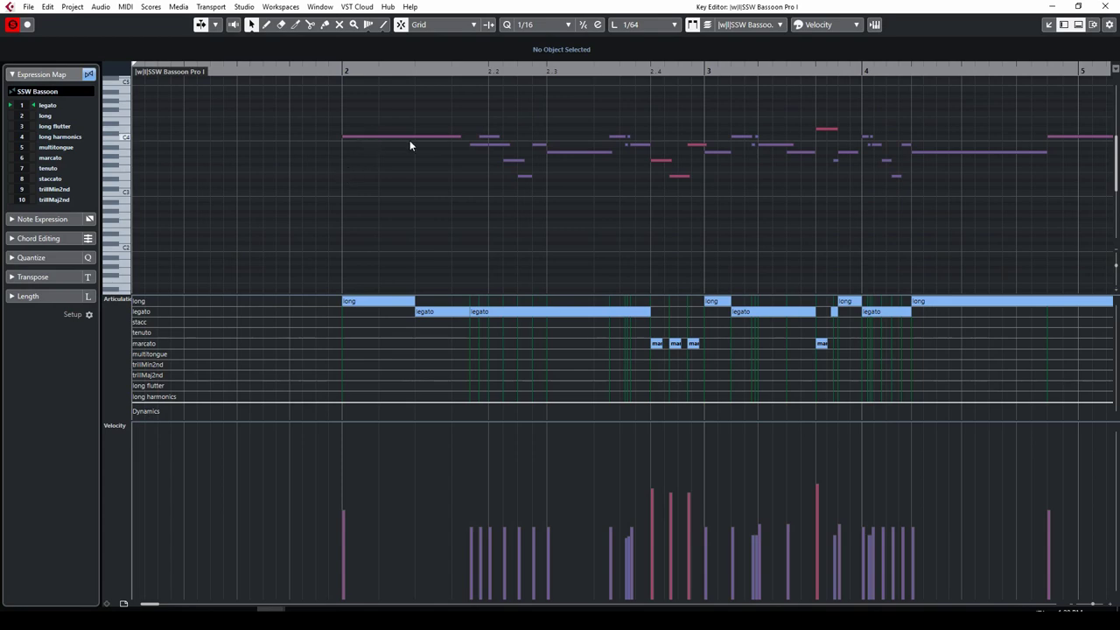
{"action": "left_click_drag", "start_coordinate": [365, 71], "coordinate": [936, 77]}
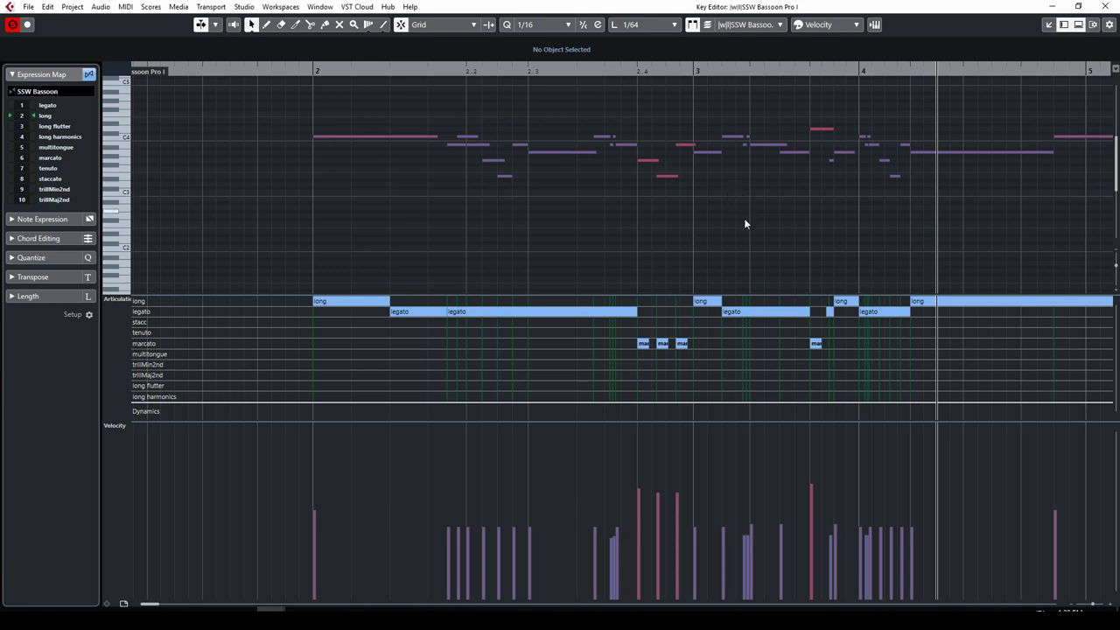
{"action": "left_click_drag", "start_coordinate": [648, 135], "coordinate": [687, 194]}
{"action": "left_click", "coordinate": [649, 237]}
{"action": "left_click_drag", "start_coordinate": [337, 108], "coordinate": [635, 201]}
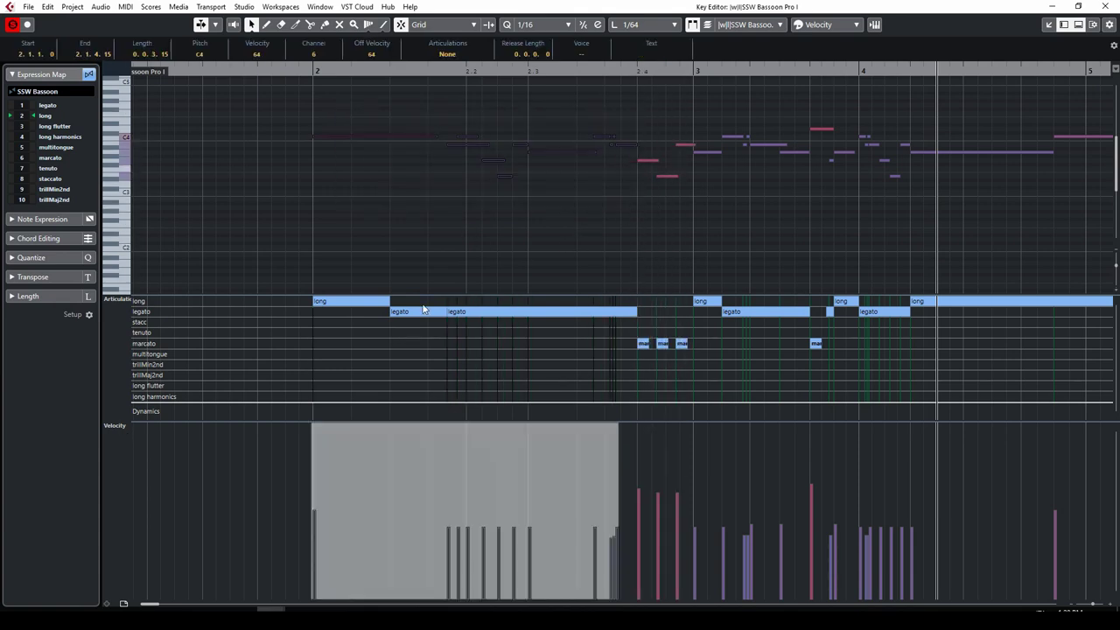
{"action": "left_click", "coordinate": [519, 273]}
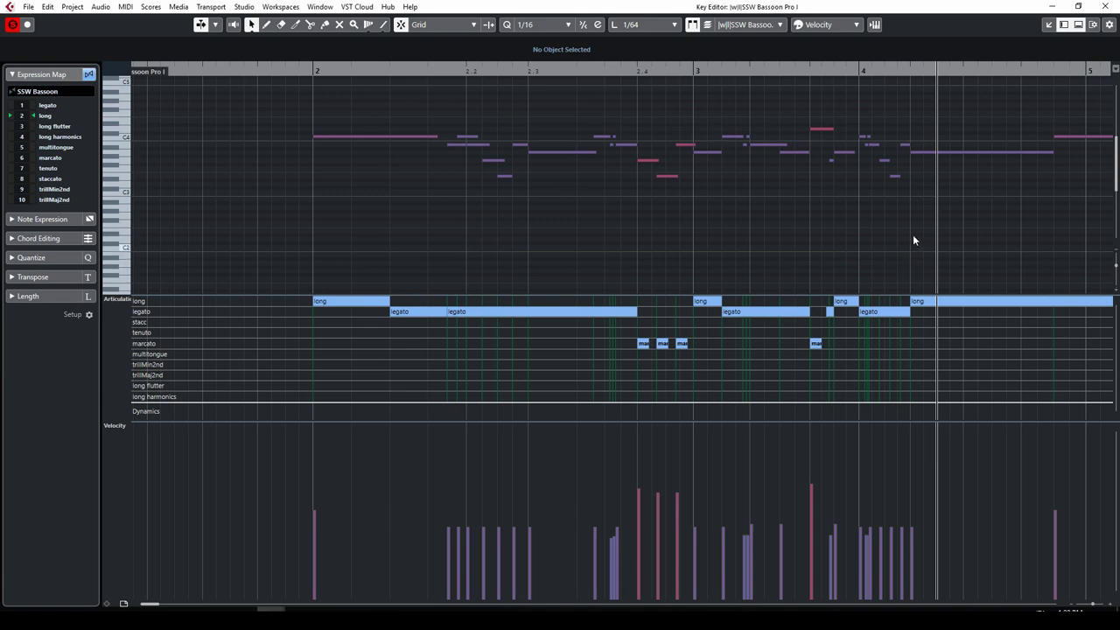
Examine the notes, articulation lanes and velocities through the remaining bars of the bassoon part in the Key Editor.
{"action": "left_click", "coordinate": [895, 69]}
{"action": "key", "text": "g"}
{"action": "key", "text": "g"}
{"action": "key", "text": "g"}
{"action": "key", "text": "g"}
{"action": "key", "text": "g"}
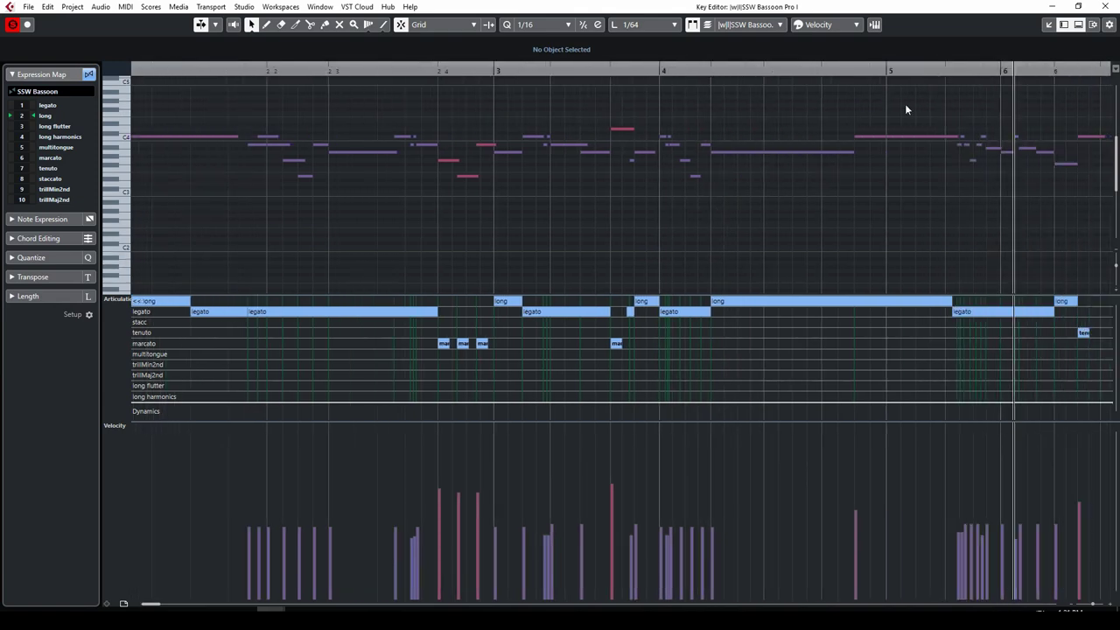
{"action": "key", "text": "space"}
{"action": "scroll", "coordinate": [118, 134], "scroll_direction": "right", "scroll_amount": 8}
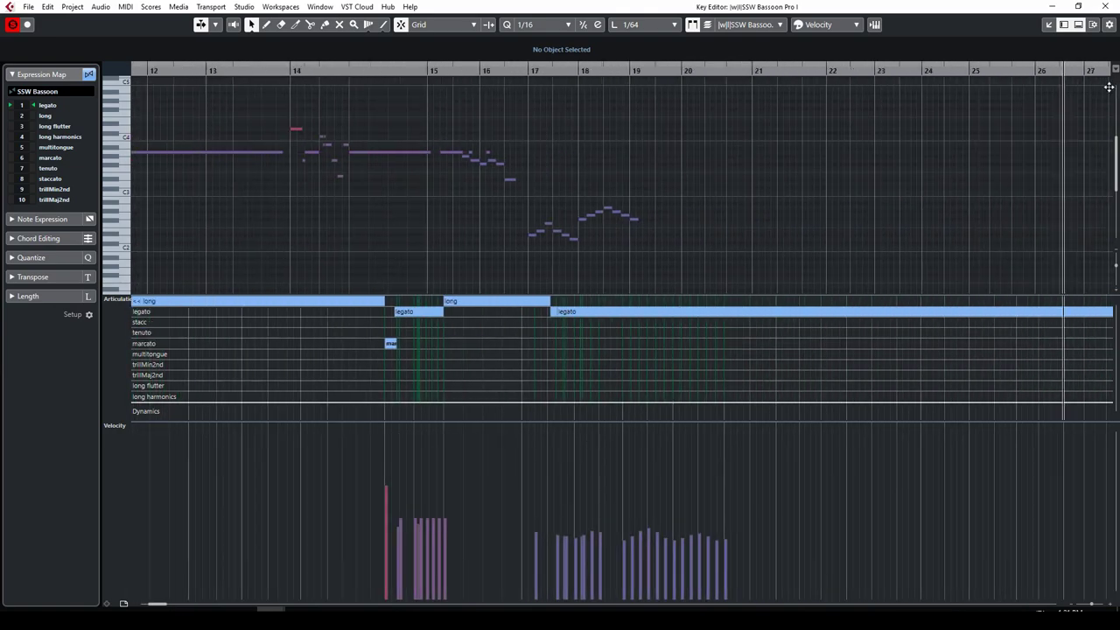
{"action": "scroll", "coordinate": [118, 133], "scroll_direction": "left", "scroll_amount": 2}
{"action": "scroll", "coordinate": [118, 134], "scroll_direction": "left", "scroll_amount": 10}
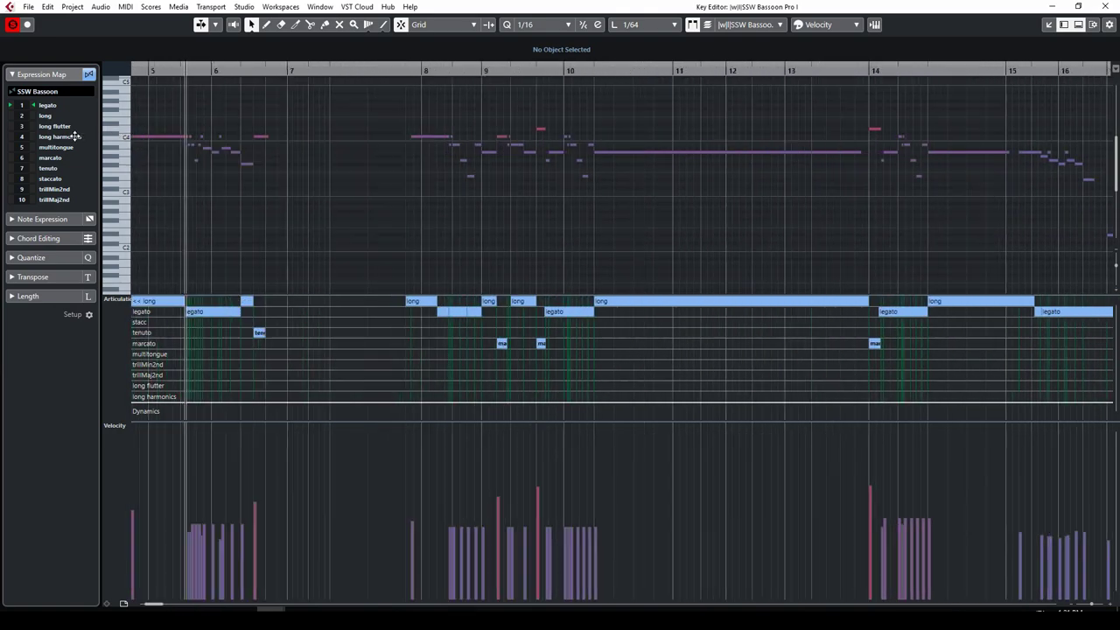
Return to the beginning of the SSW Bassoon Pro I part and close the Key Editor.
{"action": "left_click", "coordinate": [117, 427]}
{"action": "left_click", "coordinate": [234, 479]}
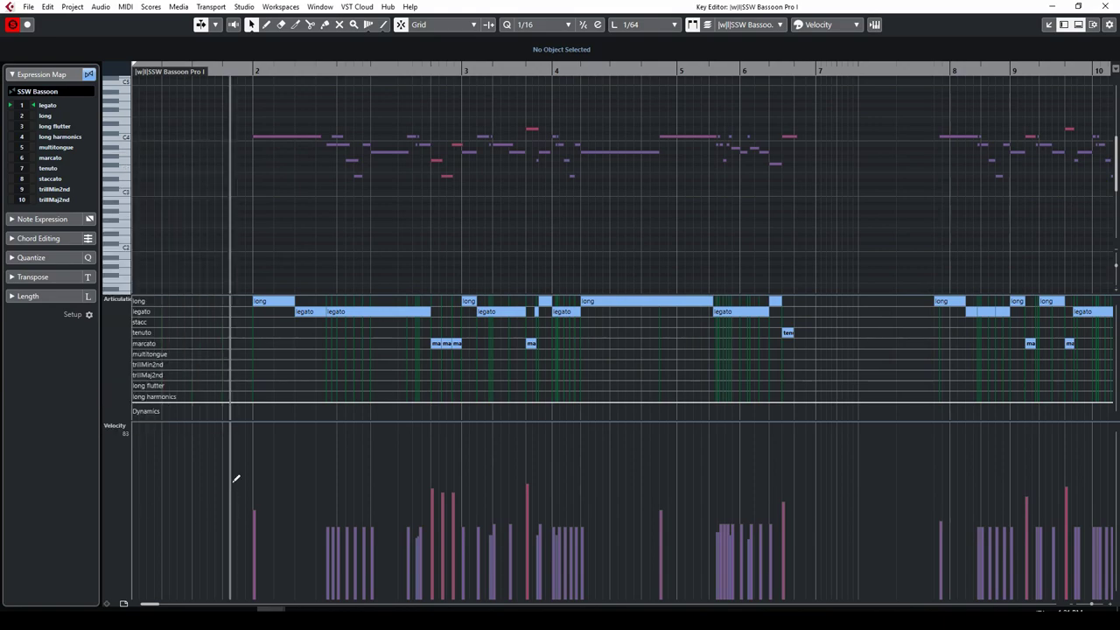
{"action": "left_click", "coordinate": [1108, 7]}
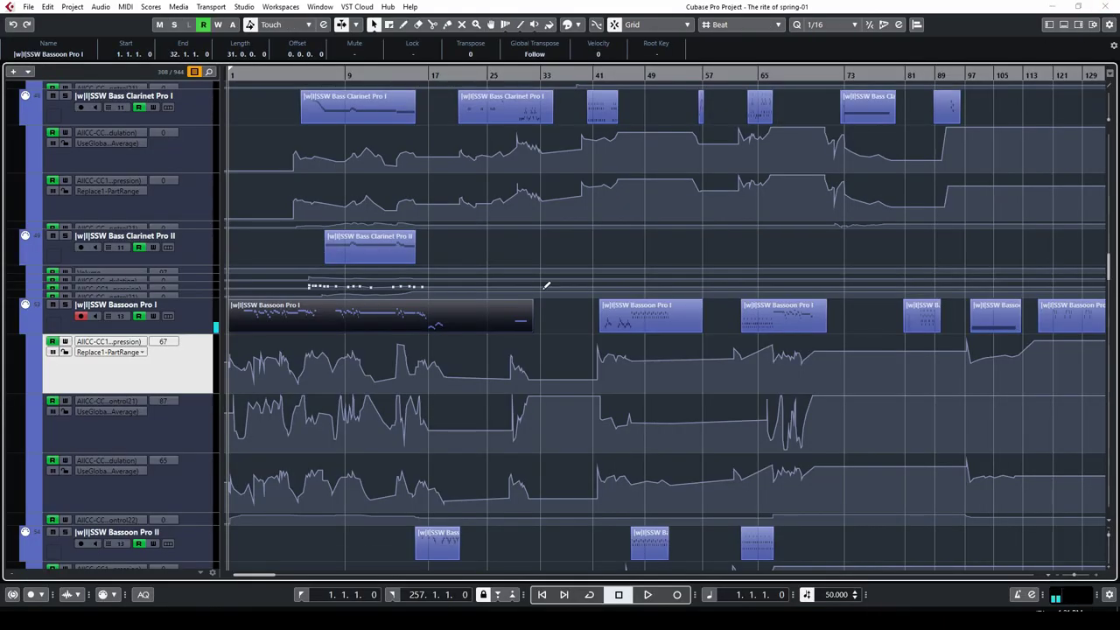
Select the SSW Bassoon Pro I track and display its Quick Controls in the Inspector.
{"action": "left_click", "coordinate": [214, 311]}
{"action": "left_click", "coordinate": [1049, 24]}
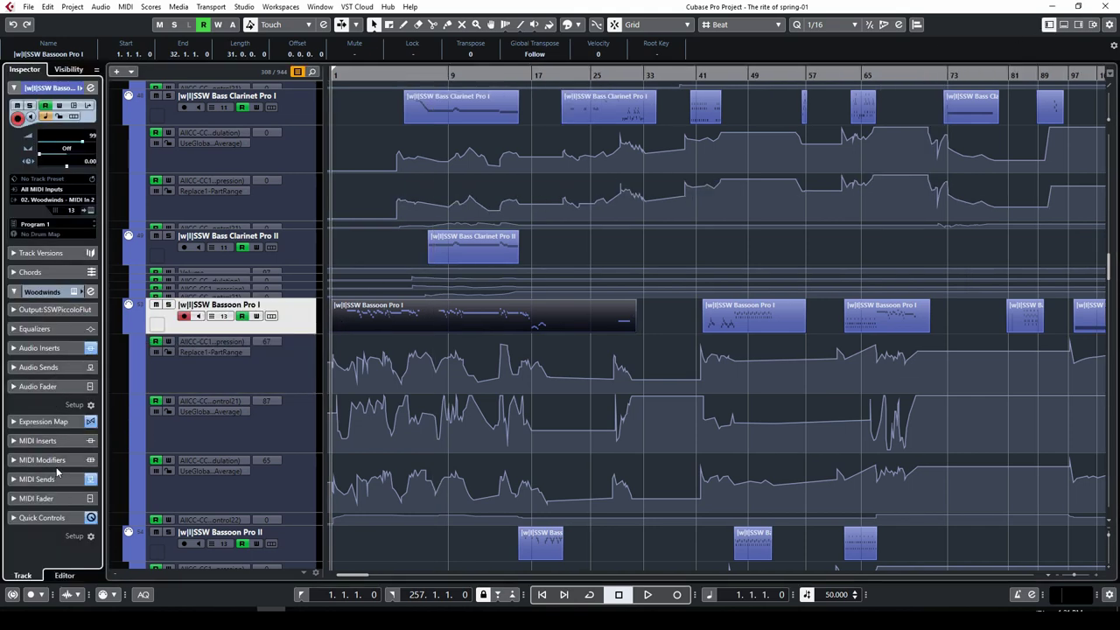
{"action": "left_click", "coordinate": [57, 517]}
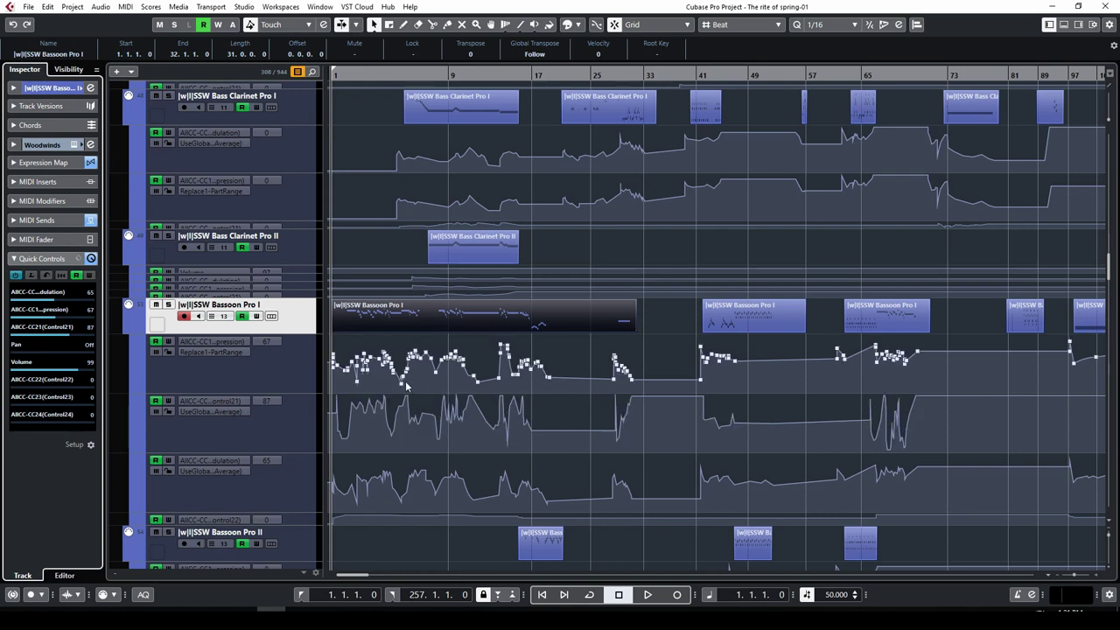
Solo the SSW Bassoon Pro I track and start playback from the beginning of the project.
{"action": "left_click", "coordinate": [169, 305]}
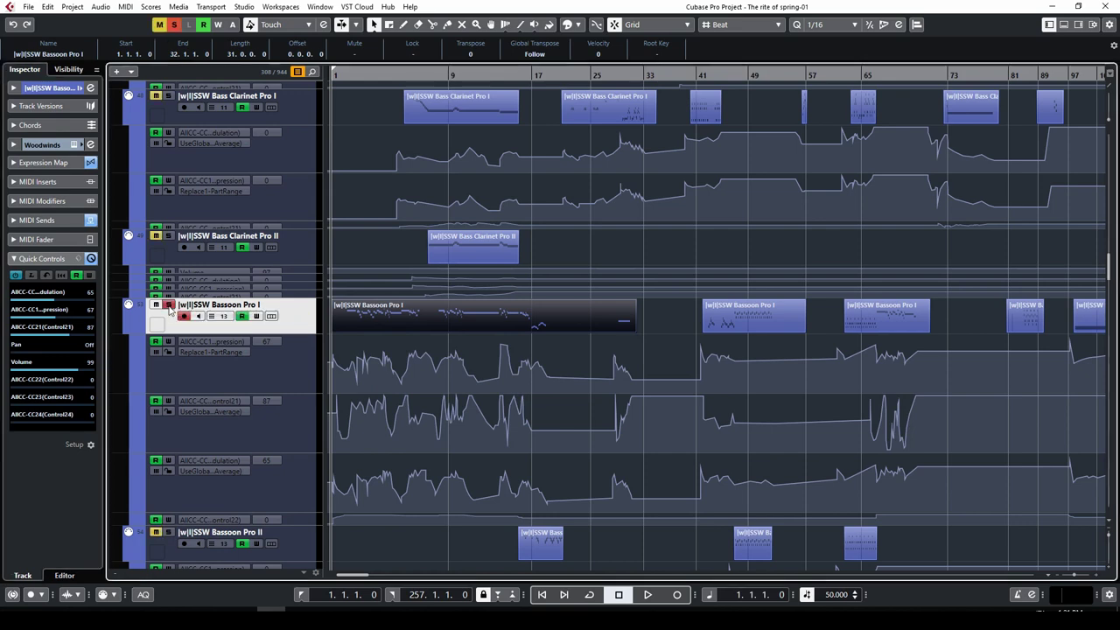
{"action": "left_click", "coordinate": [648, 596]}
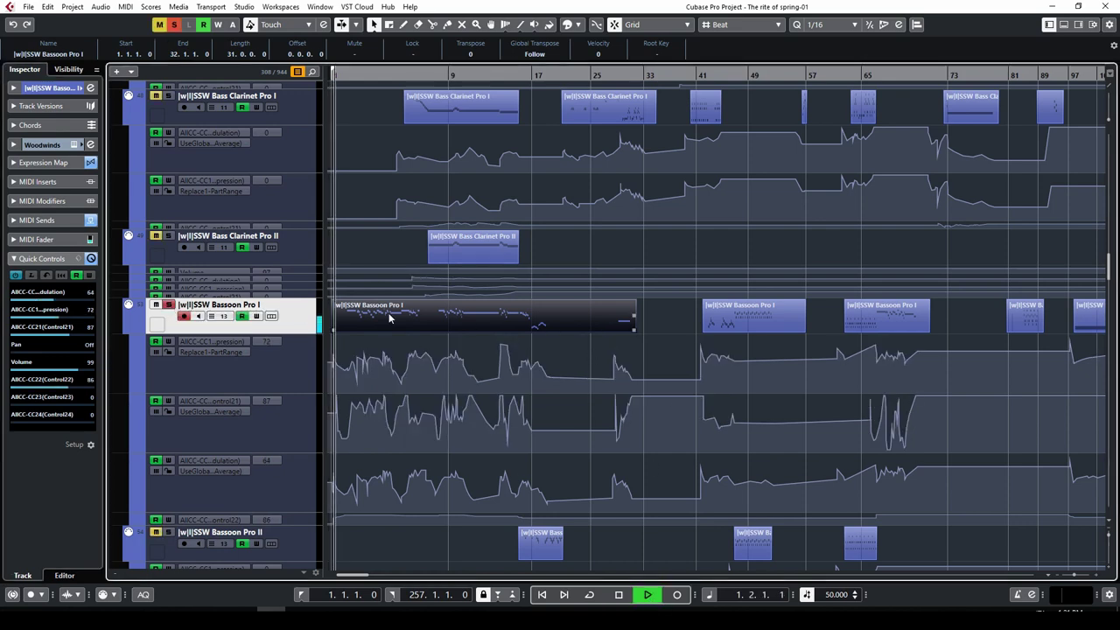
{"action": "key", "text": "h"}
{"action": "key", "text": "h"}
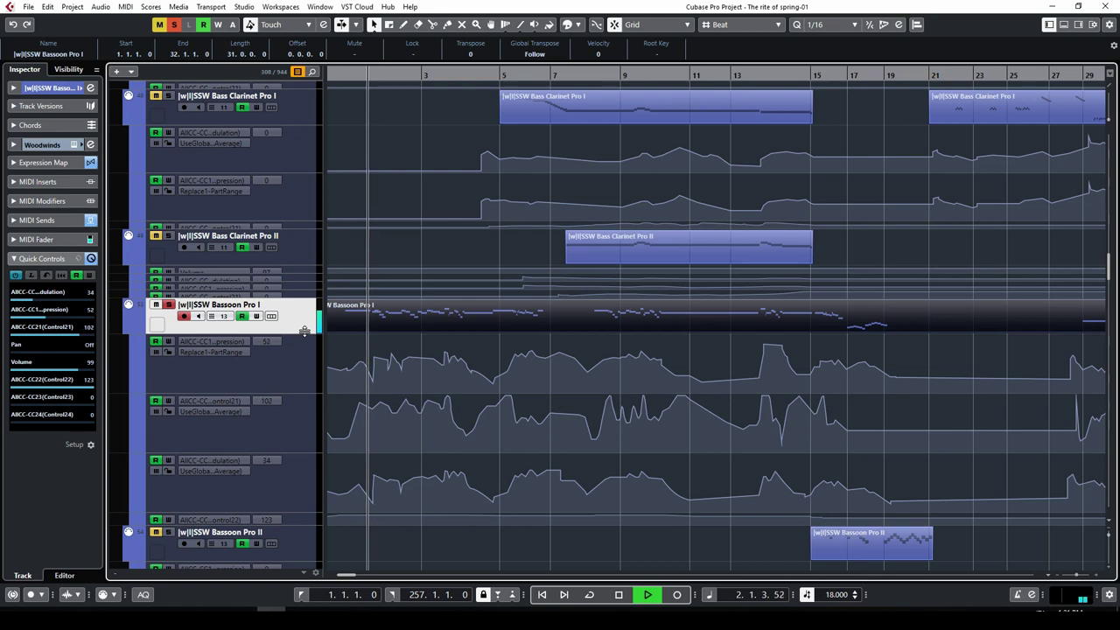
Enlarge the SSW Bassoon Pro I track, compare its notes with the controller automation lanes during playback, and stop in bar 4.
{"action": "left_click_drag", "start_coordinate": [304, 331], "coordinate": [299, 377]}
{"action": "key", "text": "h"}
{"action": "key", "text": "h"}
{"action": "key", "text": "h"}
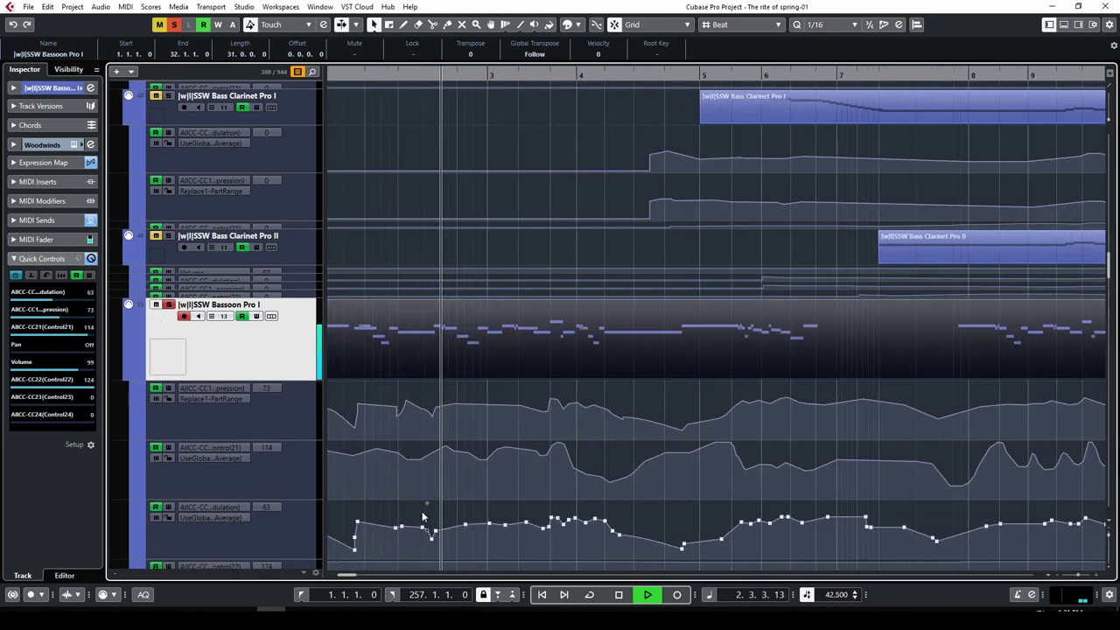
{"action": "left_click_drag", "start_coordinate": [347, 580], "coordinate": [343, 580]}
{"action": "left_click", "coordinate": [566, 391]}
{"action": "key", "text": "g"}
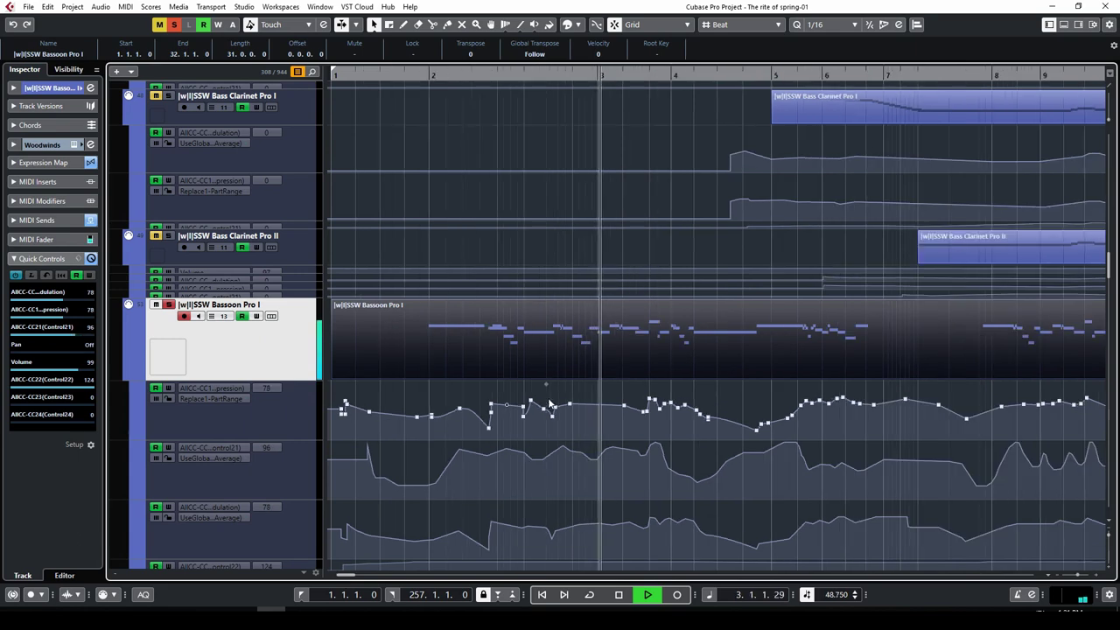
{"action": "scroll", "coordinate": [671, 421], "scroll_direction": "down", "scroll_amount": 3}
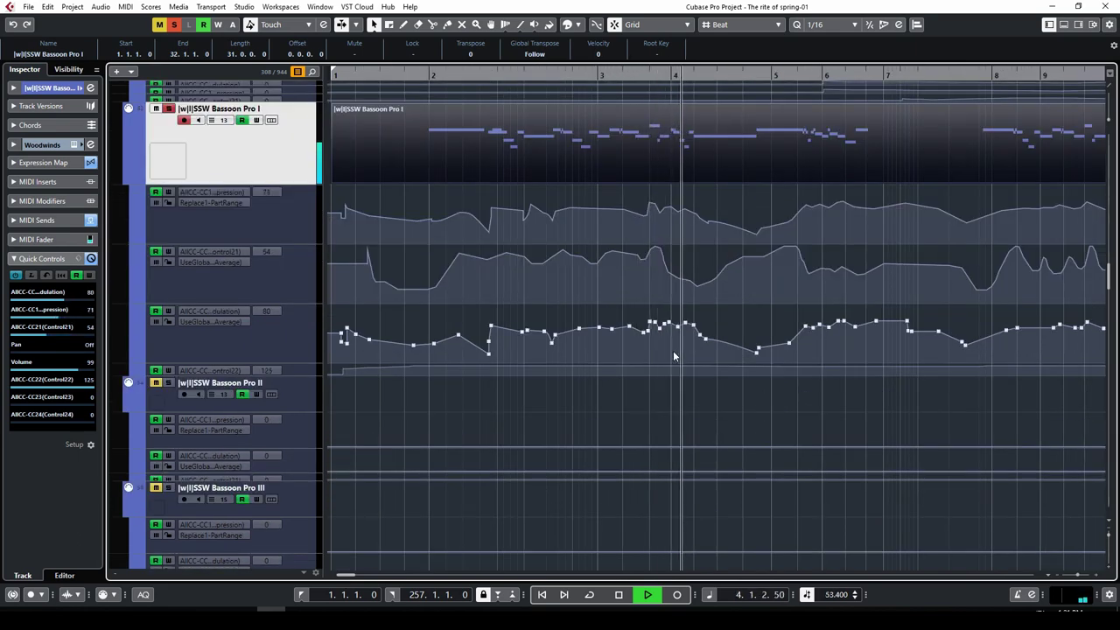
{"action": "left_click", "coordinate": [618, 594]}
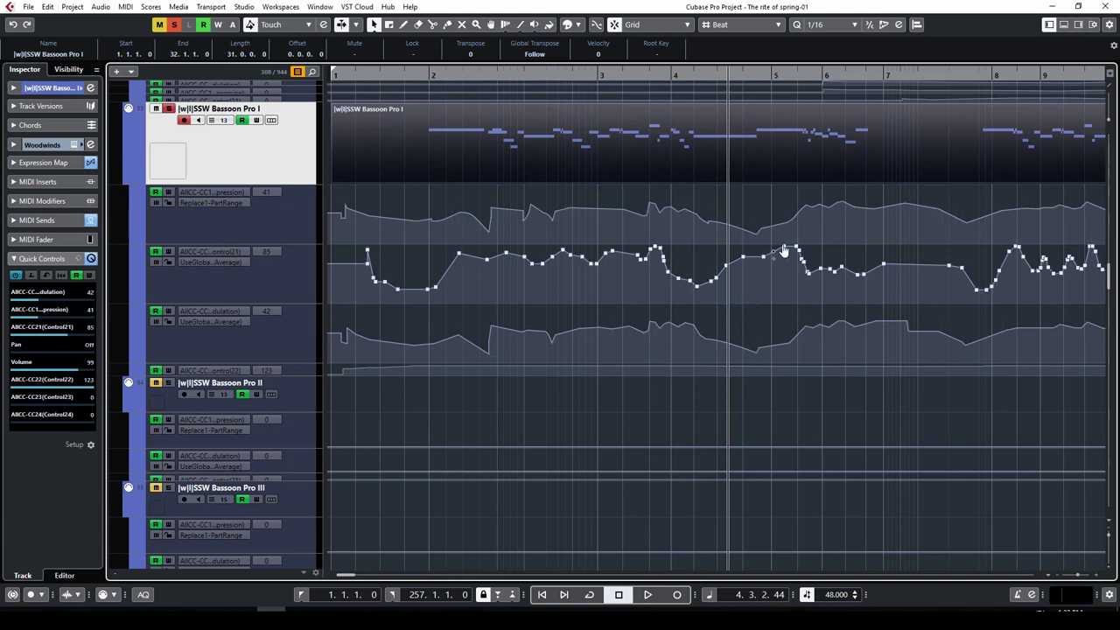
Deselect the bassoon part and return to the woodwinds overview with all automation lanes hidden and solo cleared.
{"action": "left_click", "coordinate": [768, 207]}
{"action": "key", "text": "shift+f"}
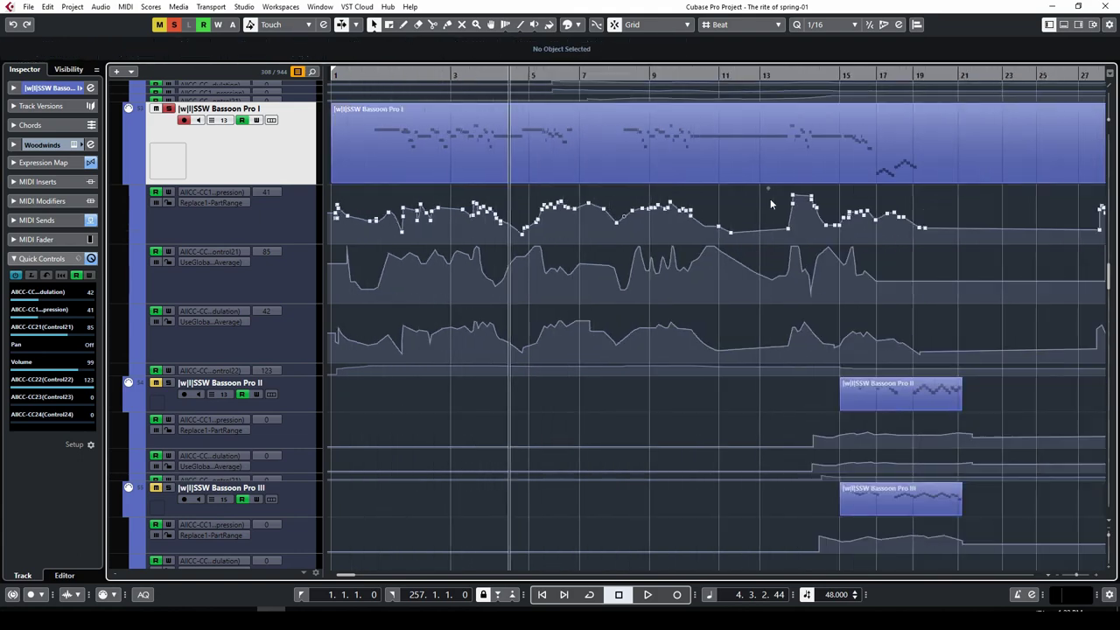
{"action": "key", "text": "ctrl+alt+l"}
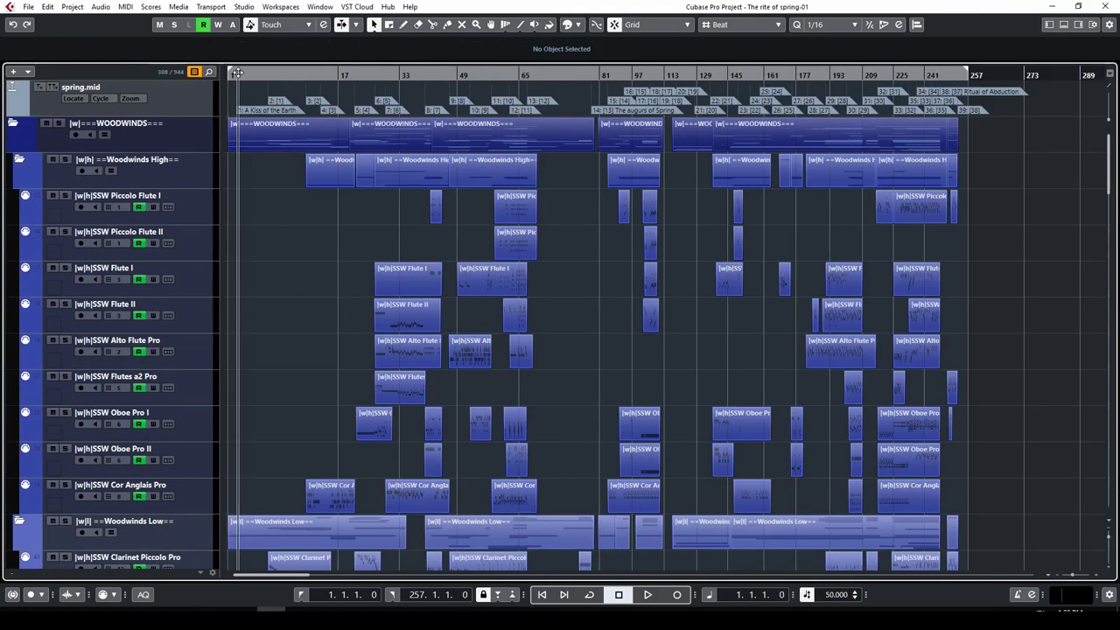
Set the left locator to 2.1.1.0 and the right locator to 5.1.1.0 around the opening bars.
{"action": "key", "text": "h"}
{"action": "key", "text": "h"}
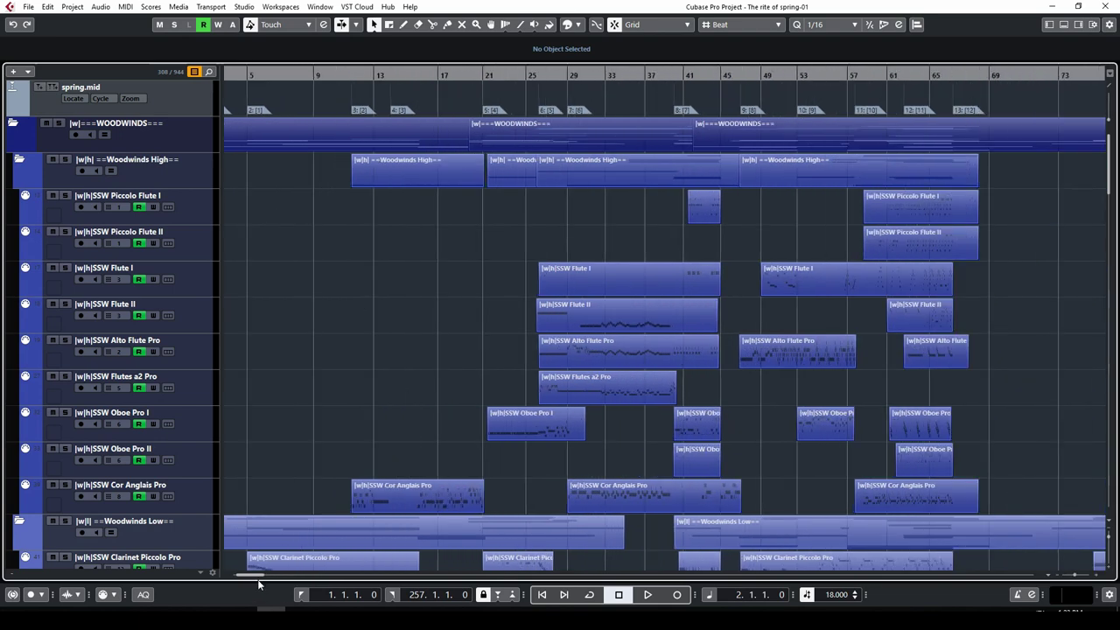
{"action": "left_click_drag", "start_coordinate": [256, 575], "coordinate": [243, 576]}
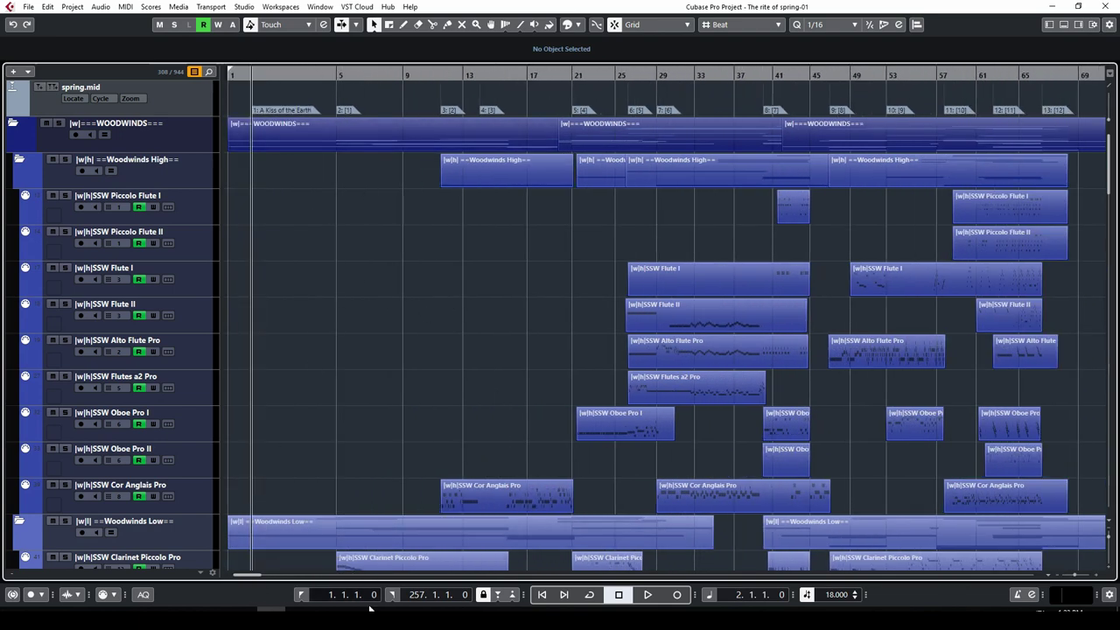
{"action": "left_click", "coordinate": [422, 600]}
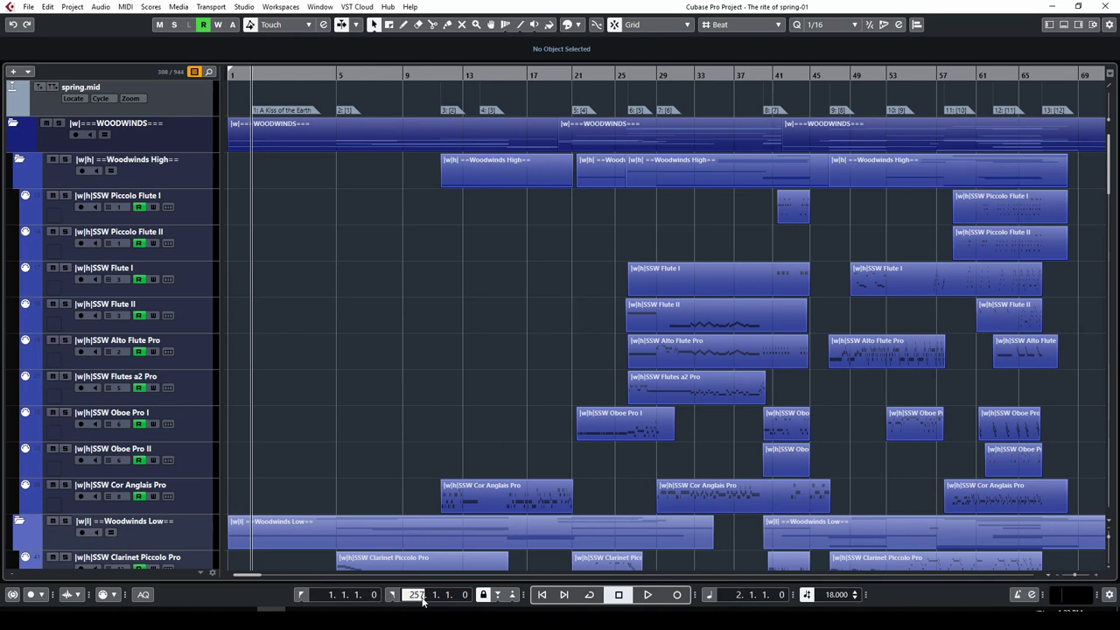
{"action": "key", "text": "Return"}
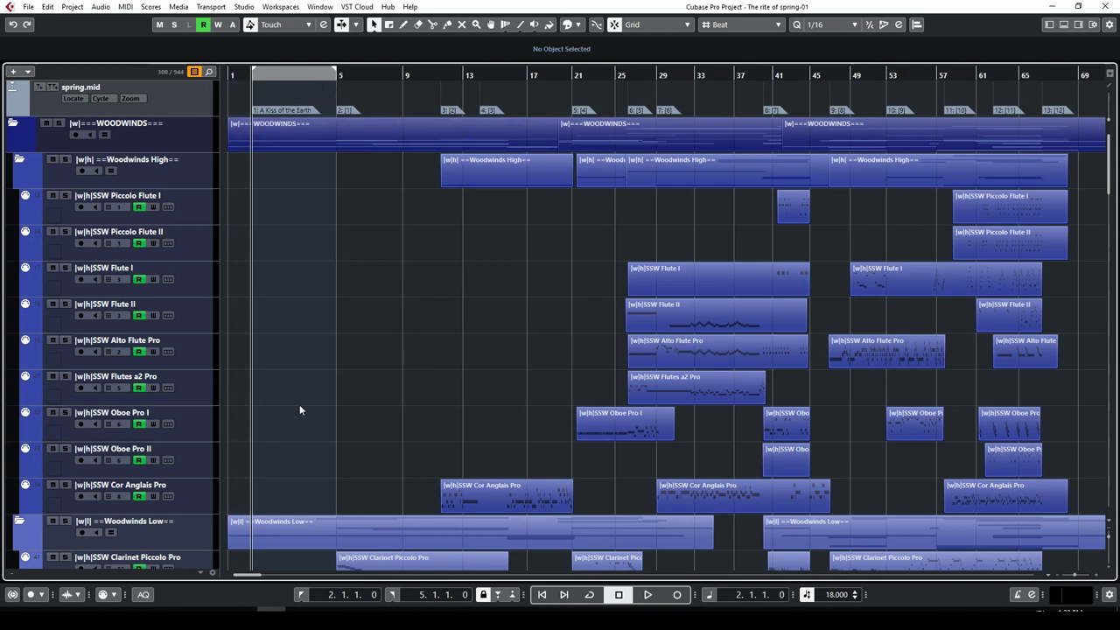
Find the SSW Bassoon Pro I track in the low woodwinds and solo it.
{"action": "scroll", "coordinate": [320, 393], "scroll_direction": "down", "scroll_amount": 10}
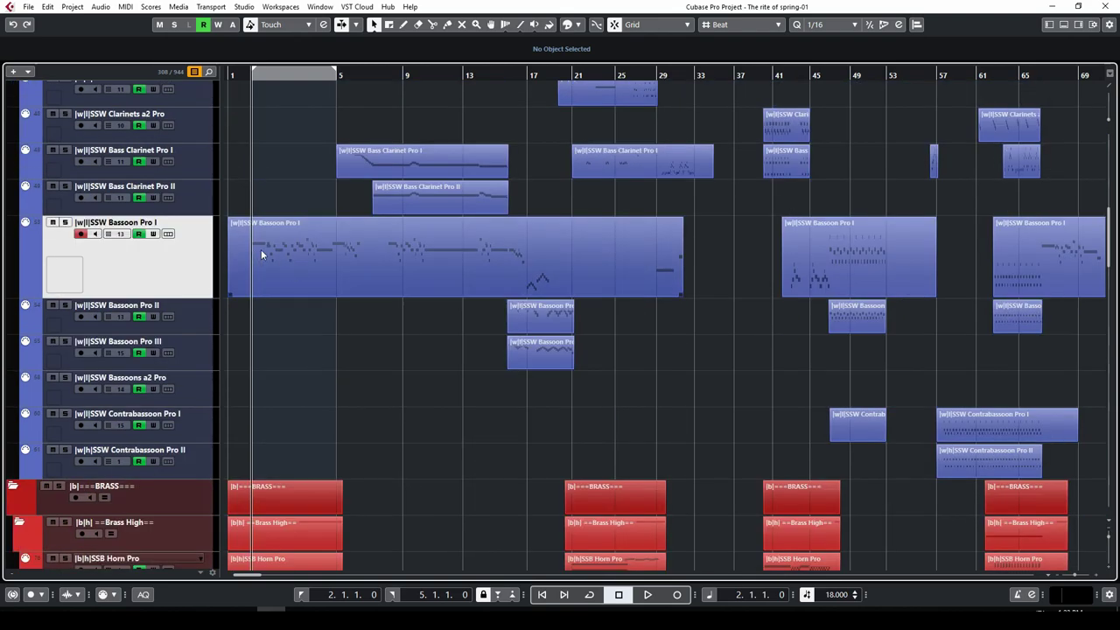
{"action": "scroll", "coordinate": [314, 385], "scroll_direction": "down", "scroll_amount": 10}
{"action": "scroll", "coordinate": [325, 396], "scroll_direction": "up", "scroll_amount": 13}
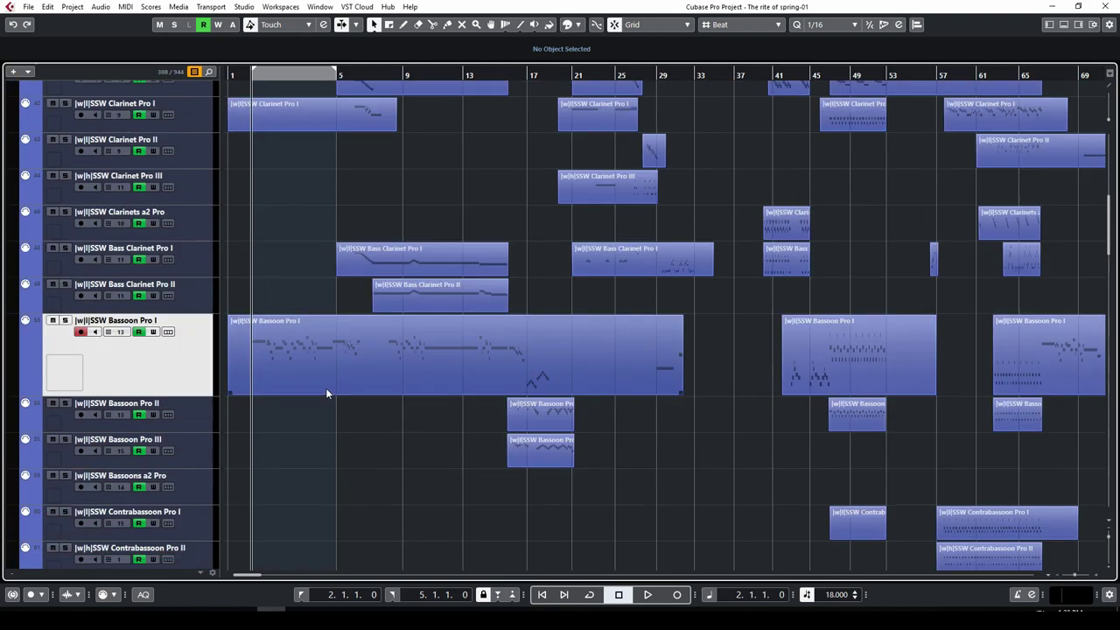
{"action": "left_click", "coordinate": [64, 321]}
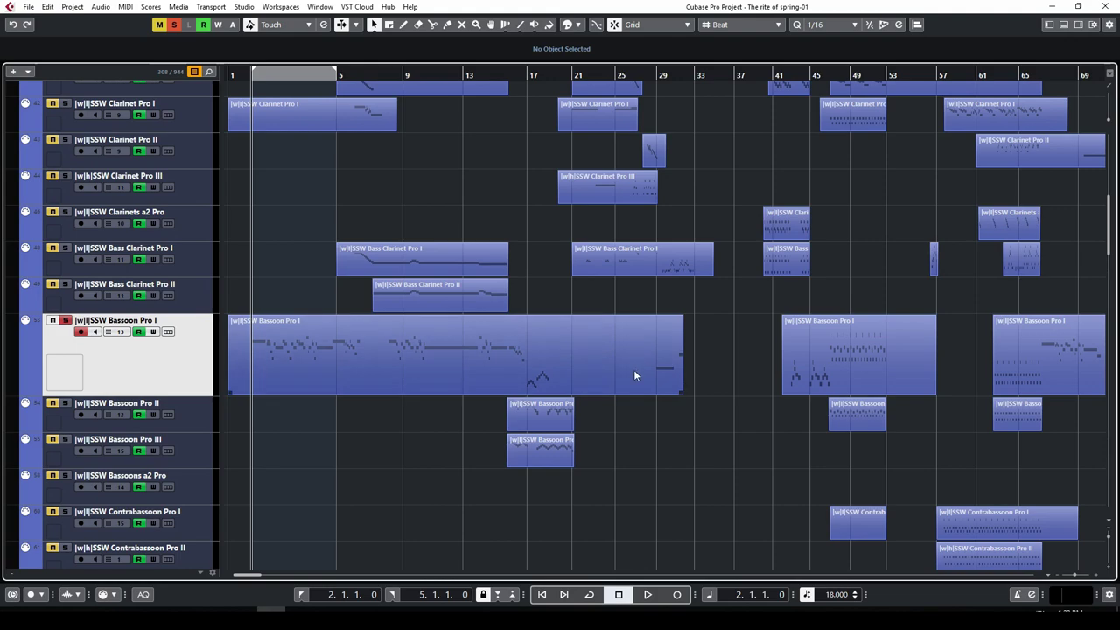
Look over the woodwind and upper brass tracks to see which instruments have parts around the opening bars.
{"action": "scroll", "coordinate": [314, 342], "scroll_direction": "up", "scroll_amount": 4}
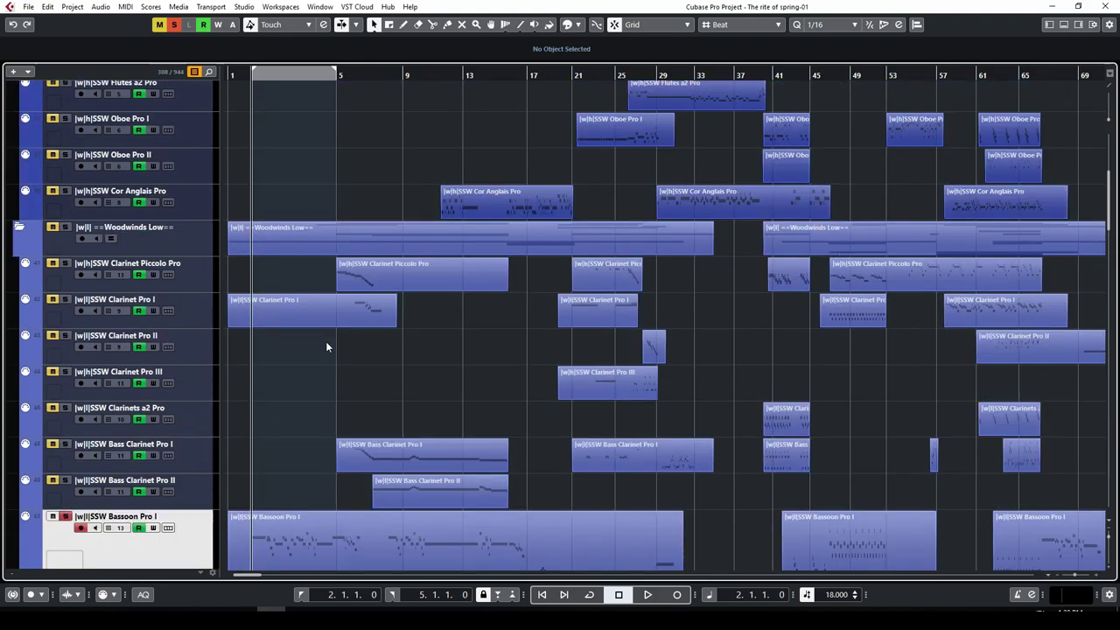
{"action": "scroll", "coordinate": [313, 347], "scroll_direction": "up", "scroll_amount": 2}
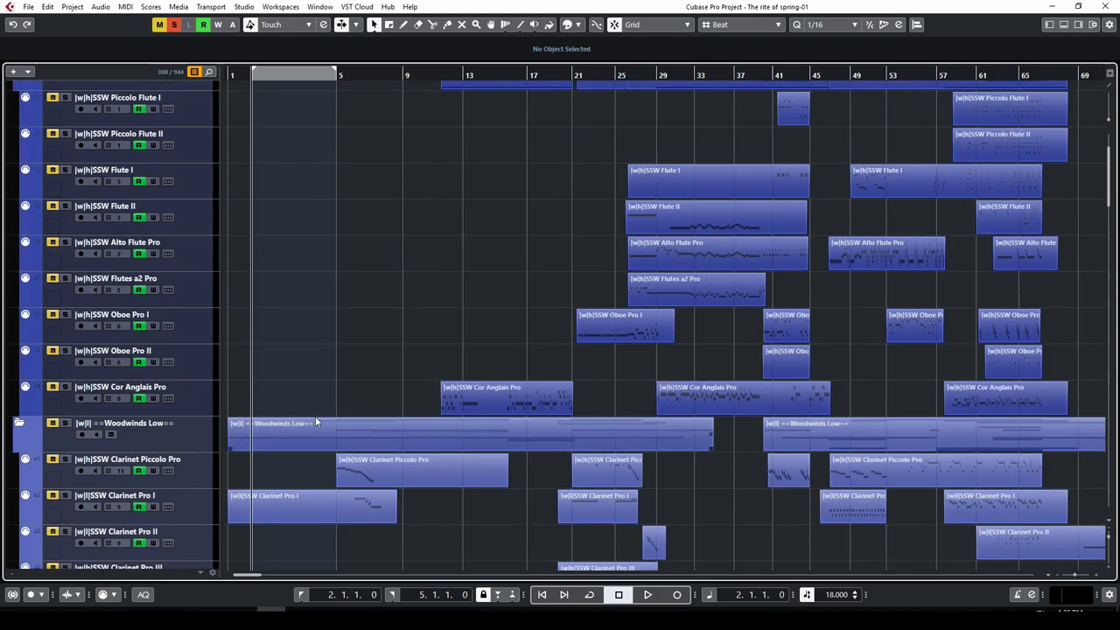
{"action": "scroll", "coordinate": [312, 421], "scroll_direction": "down", "scroll_amount": 11}
{"action": "scroll", "coordinate": [312, 422], "scroll_direction": "up", "scroll_amount": 11}
{"action": "scroll", "coordinate": [326, 410], "scroll_direction": "down", "scroll_amount": 6}
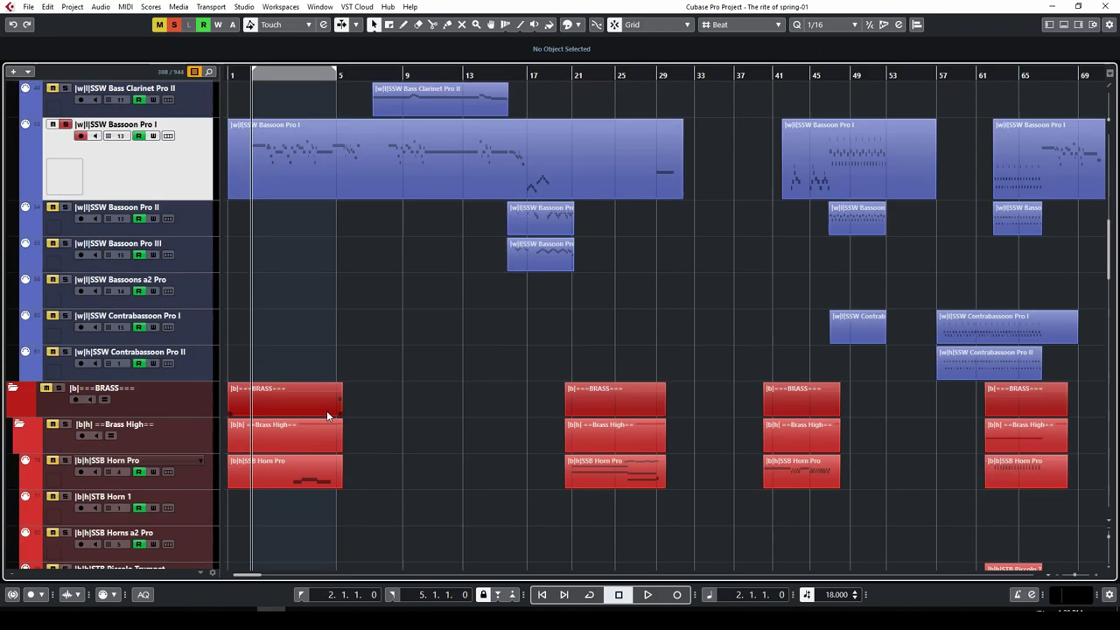
{"action": "scroll", "coordinate": [324, 189], "scroll_direction": "up", "scroll_amount": 6}
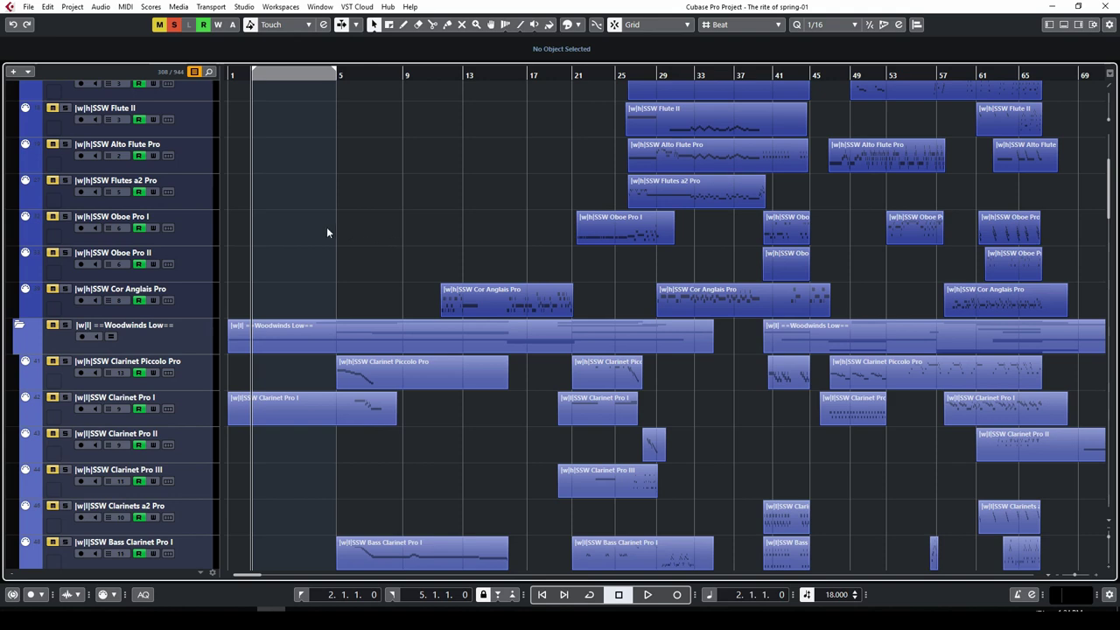
{"action": "scroll", "coordinate": [498, 245], "scroll_direction": "up", "scroll_amount": 5}
{"action": "scroll", "coordinate": [525, 377], "scroll_direction": "down", "scroll_amount": 3}
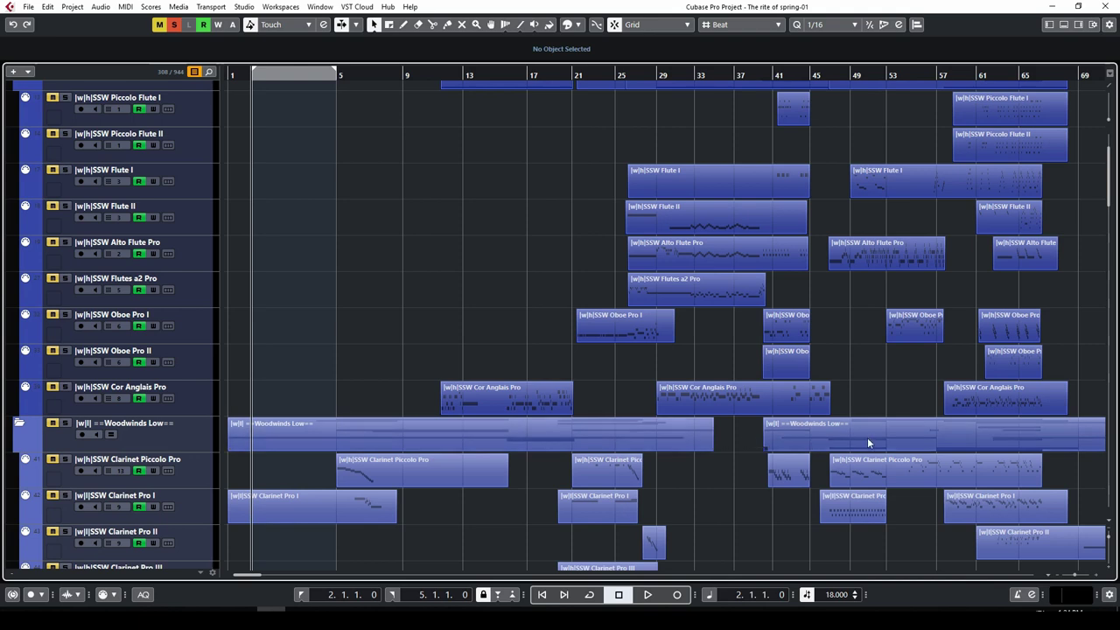
{"action": "scroll", "coordinate": [416, 347], "scroll_direction": "down", "scroll_amount": 11}
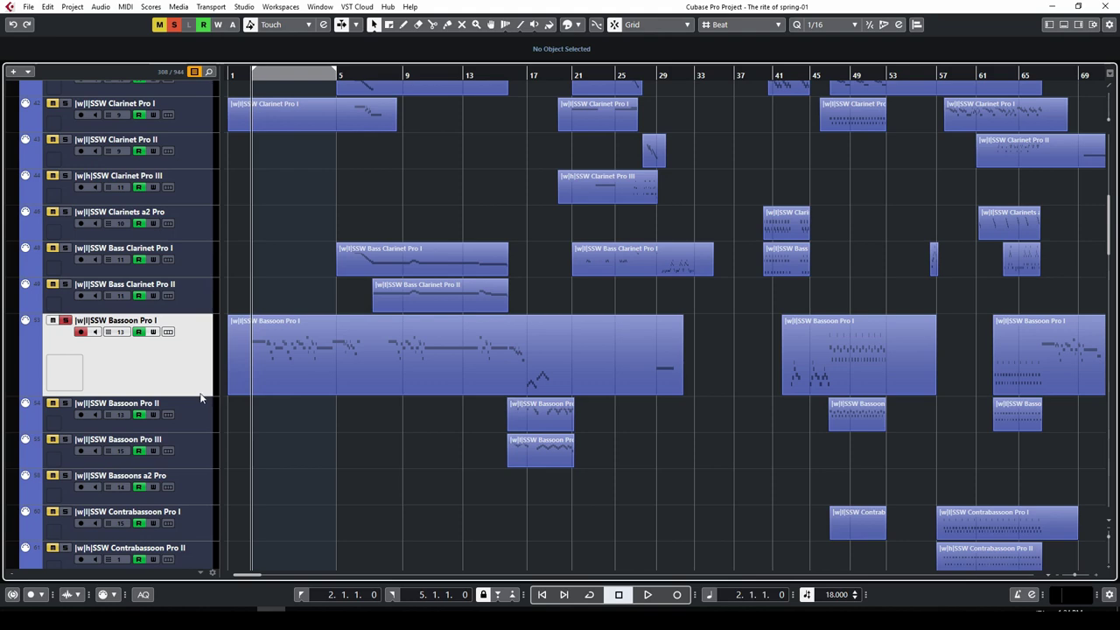
Reduce the SSW Bassoon Pro I track to normal height and clear all mute and solo states.
{"action": "left_click_drag", "start_coordinate": [199, 386], "coordinate": [201, 347]}
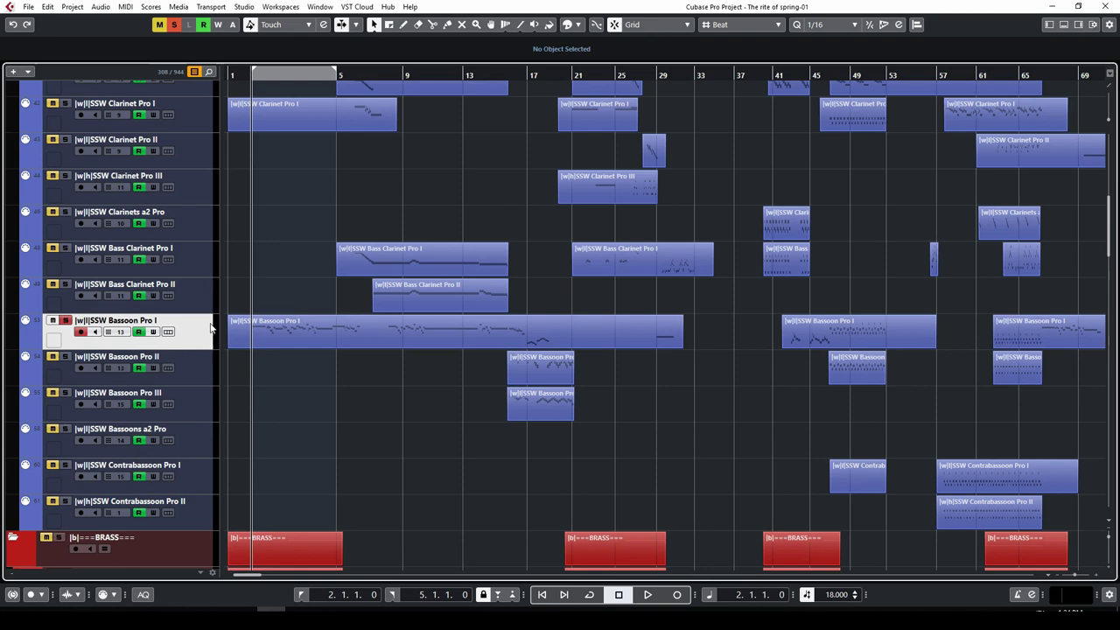
{"action": "left_click", "coordinate": [177, 26]}
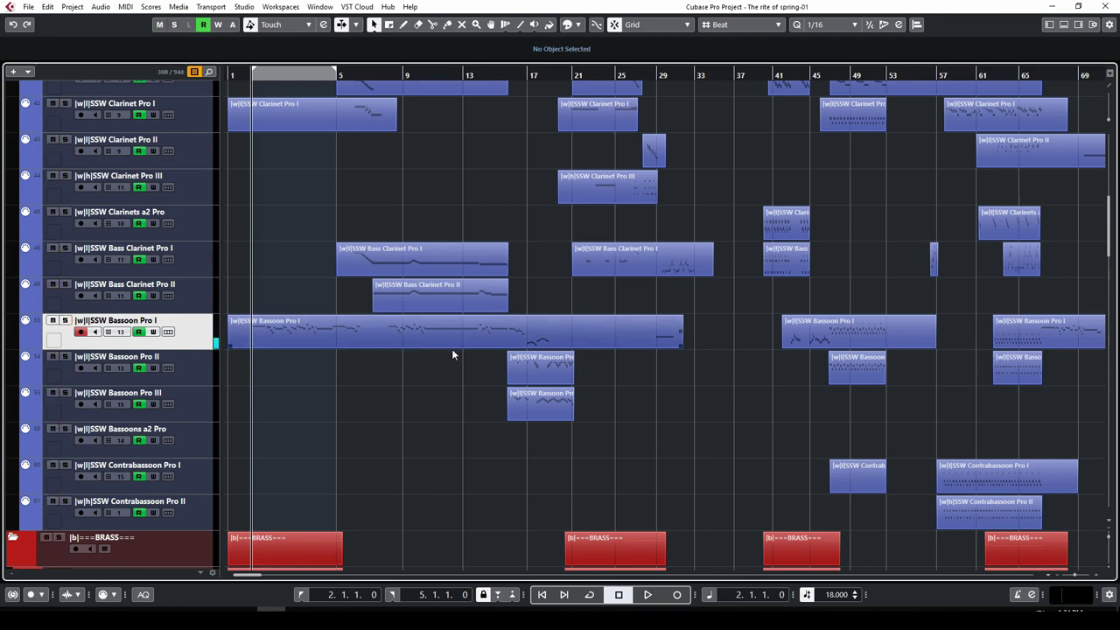
Play the full arrangement from bar 2 and check the bassoon, clarinet and horn parts in the opening passage.
{"action": "scroll", "coordinate": [406, 346], "scroll_direction": "up", "scroll_amount": 5}
{"action": "scroll", "coordinate": [405, 363], "scroll_direction": "down", "scroll_amount": 3}
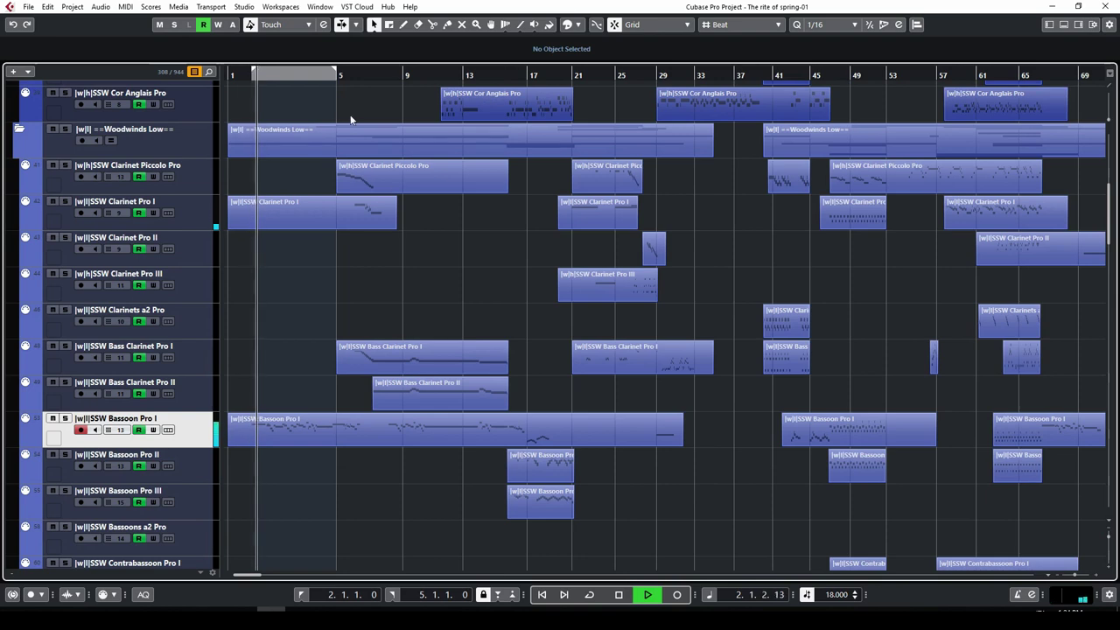
{"action": "scroll", "coordinate": [319, 349], "scroll_direction": "down", "scroll_amount": 8}
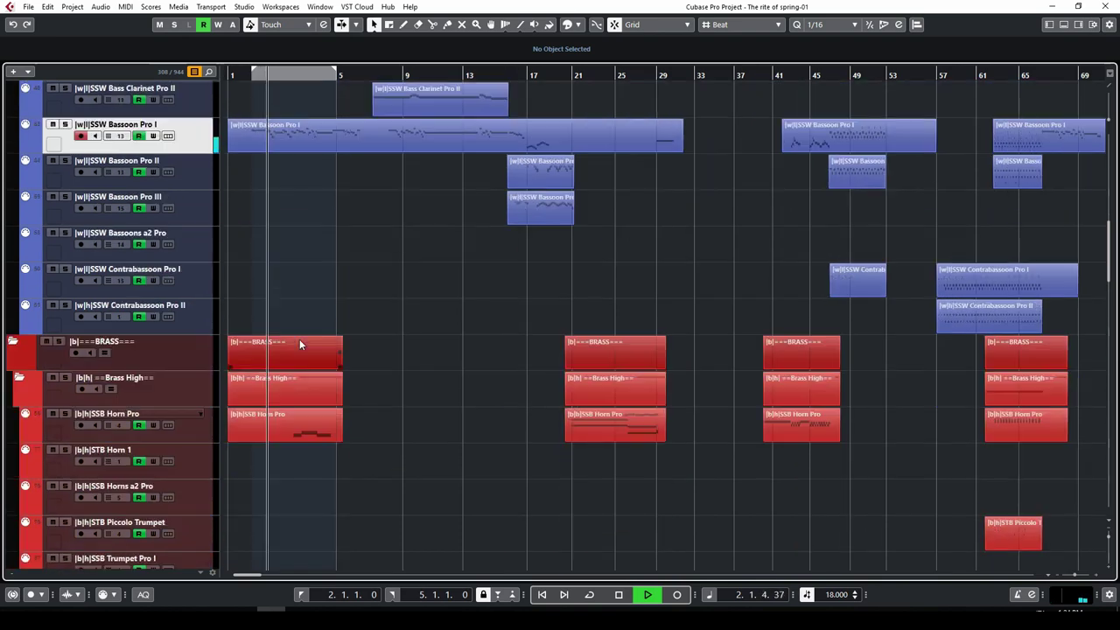
{"action": "left_click", "coordinate": [322, 146]}
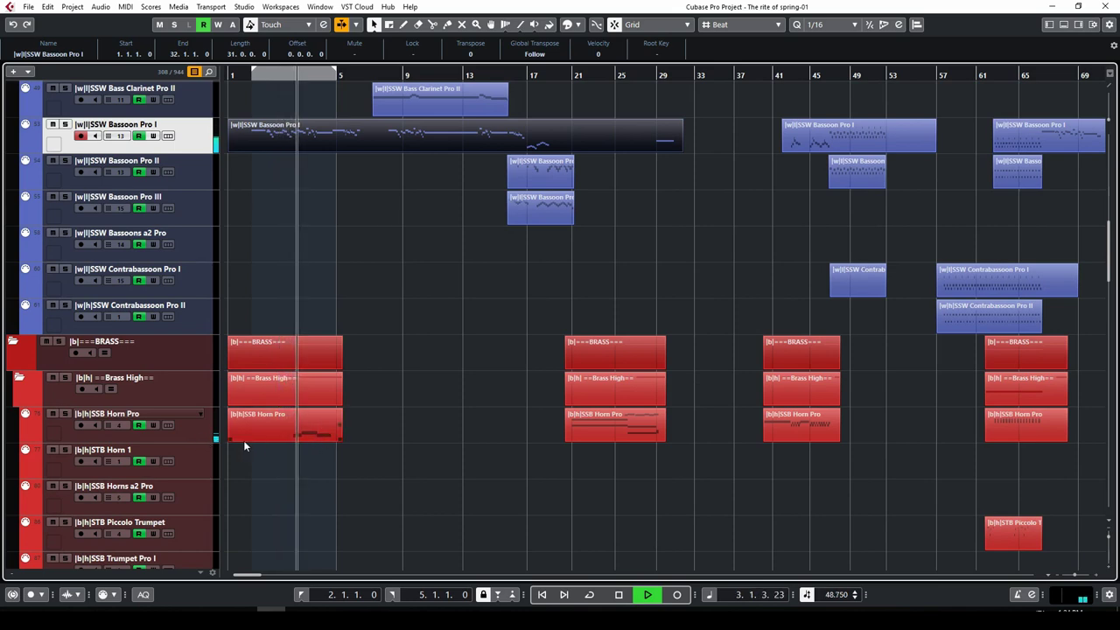
Show the used automation lanes of the SSB Horn Pro track and stop playback.
{"action": "right_click", "coordinate": [201, 437]}
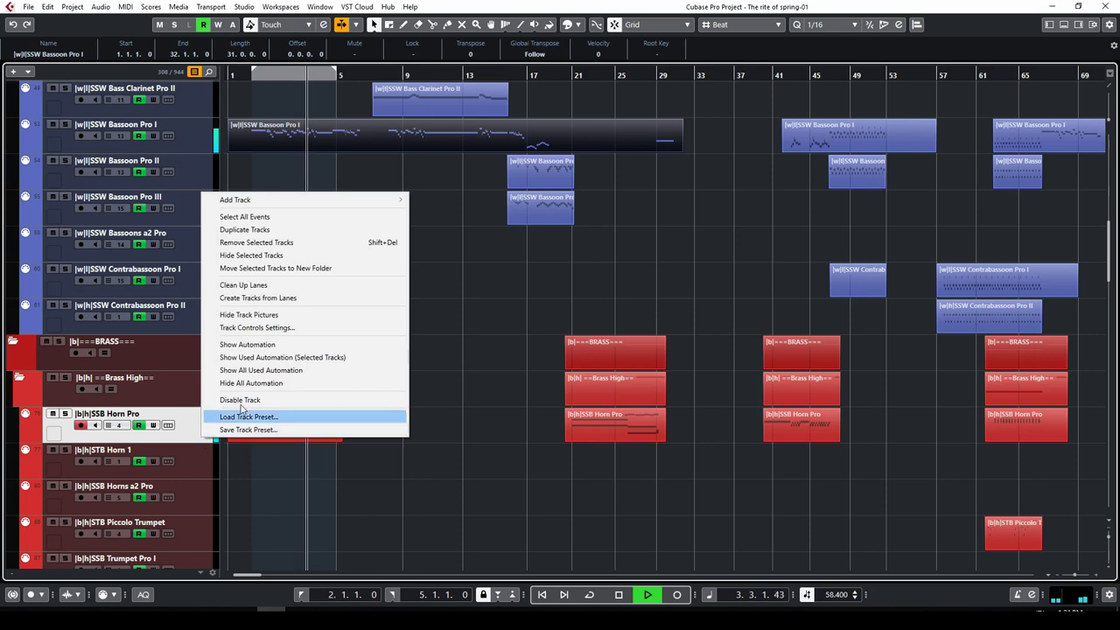
{"action": "left_click", "coordinate": [305, 364]}
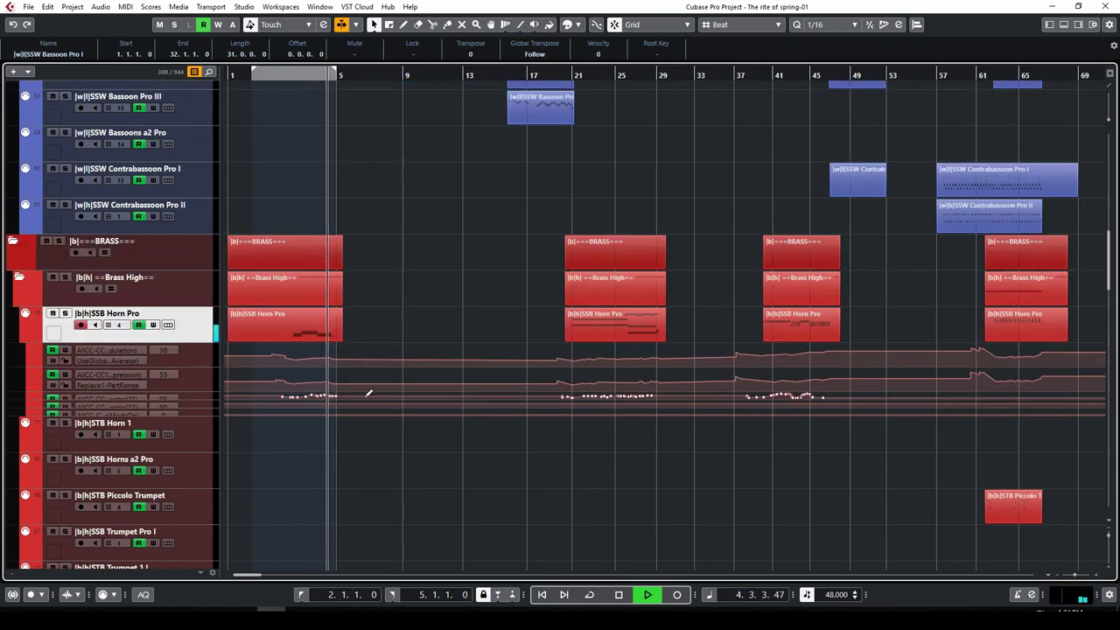
{"action": "left_click", "coordinate": [620, 595]}
Show the used automation lanes of the SSW Clarinet Piccolo Pro, Clarinet Pro I, Bass Clarinet Pro I and Bass Clarinet Pro II tracks.
{"action": "scroll", "coordinate": [422, 226], "scroll_direction": "up", "scroll_amount": 5}
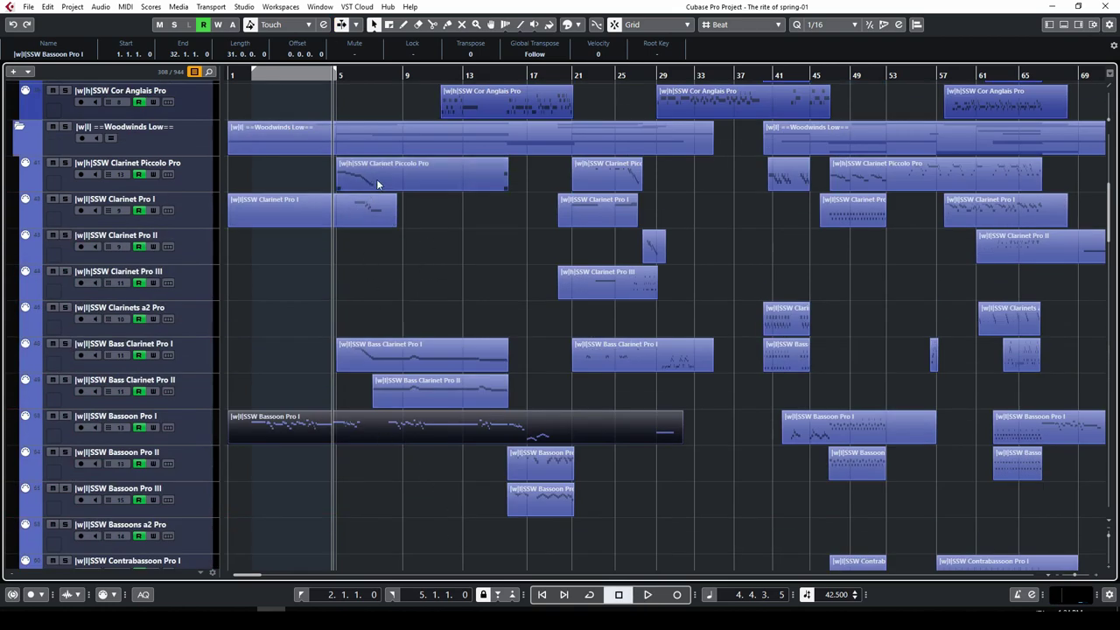
{"action": "left_click", "coordinate": [349, 189]}
{"action": "left_click", "coordinate": [206, 179]}
{"action": "left_click", "coordinate": [208, 205], "text": "ctrl"}
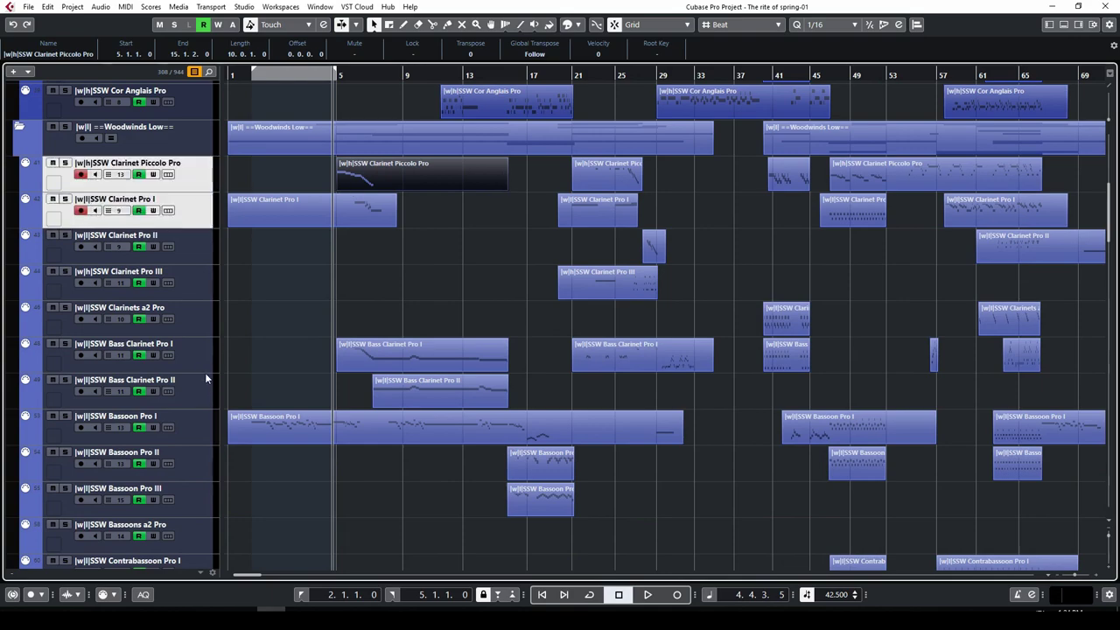
{"action": "left_click", "coordinate": [207, 358], "text": "ctrl"}
{"action": "left_click", "coordinate": [207, 394], "text": "ctrl"}
{"action": "right_click", "coordinate": [207, 398]}
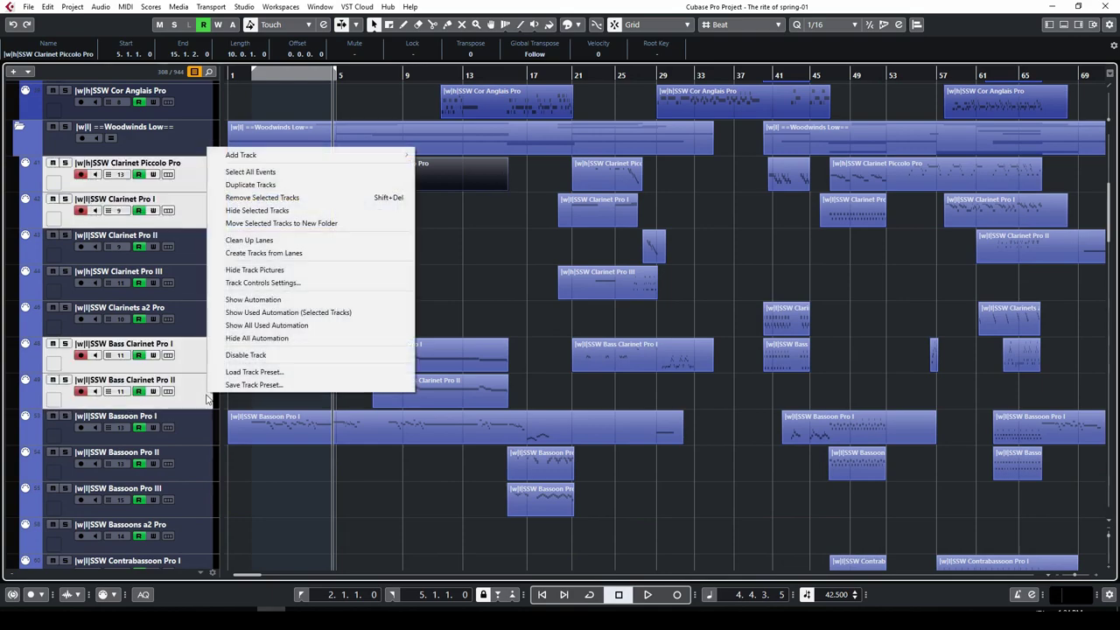
{"action": "left_click", "coordinate": [287, 312]}
Play on from bar 5 and examine the modulation and expression automation of the clarinet and bass clarinet tracks.
{"action": "scroll", "coordinate": [447, 315], "scroll_direction": "down", "scroll_amount": 6}
{"action": "scroll", "coordinate": [446, 315], "scroll_direction": "up", "scroll_amount": 2}
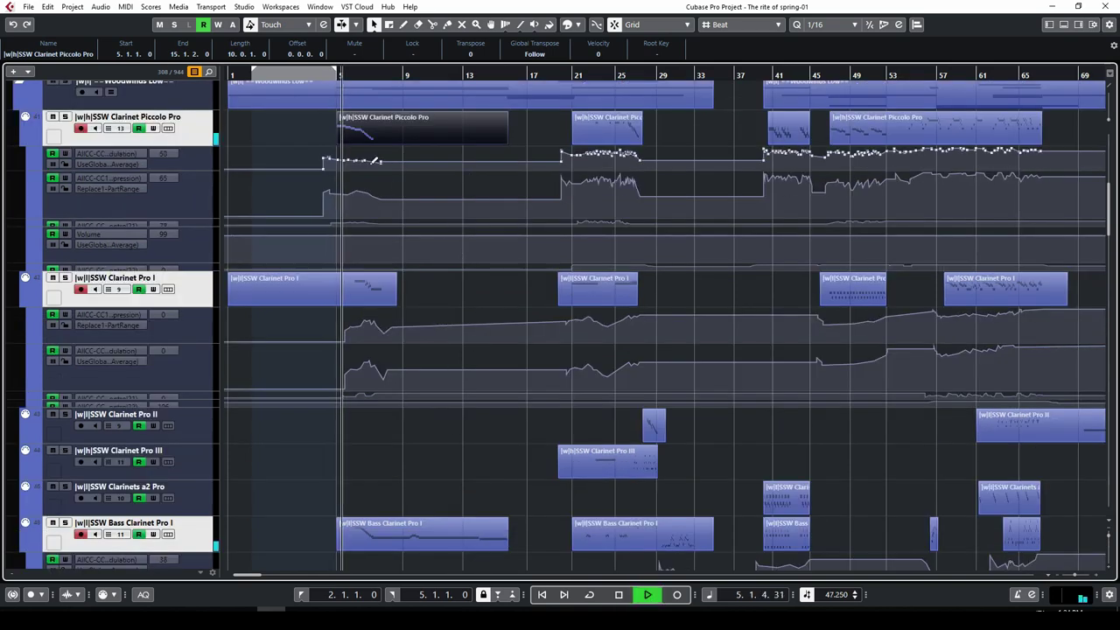
{"action": "scroll", "coordinate": [419, 251], "scroll_direction": "down", "scroll_amount": 2}
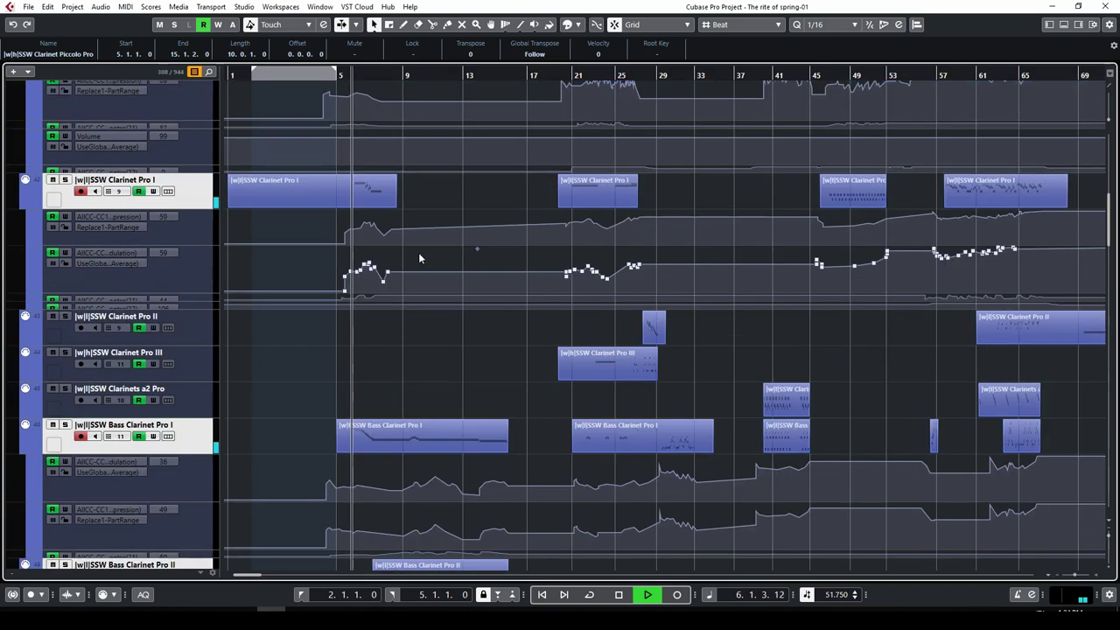
{"action": "scroll", "coordinate": [418, 252], "scroll_direction": "up", "scroll_amount": 2}
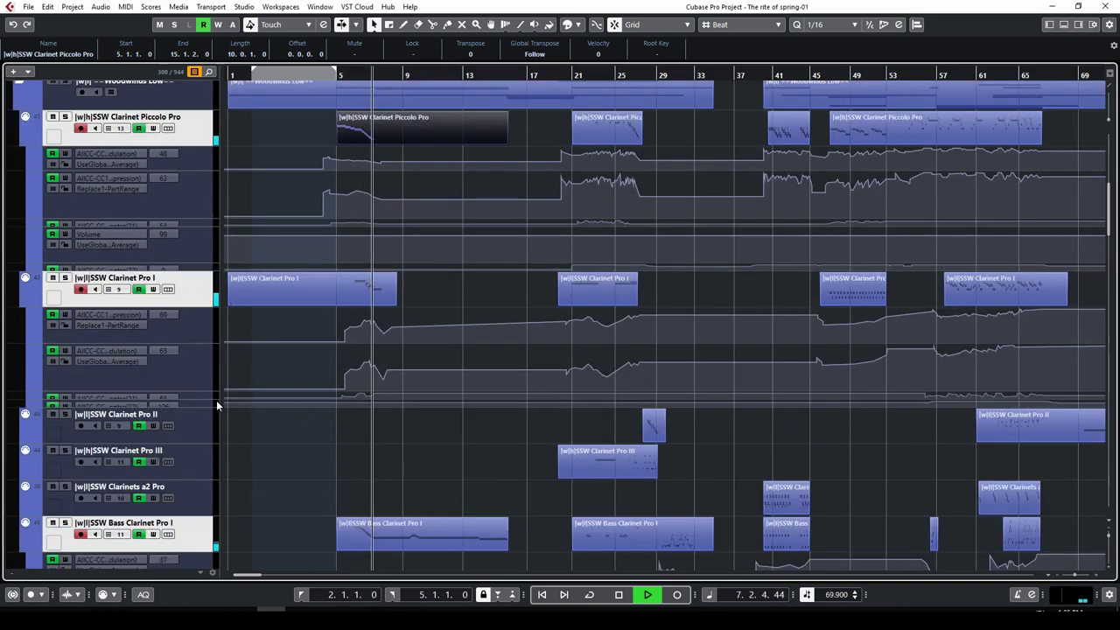
{"action": "scroll", "coordinate": [350, 363], "scroll_direction": "down", "scroll_amount": 2}
{"action": "scroll", "coordinate": [350, 363], "scroll_direction": "down", "scroll_amount": 2}
{"action": "left_click_drag", "start_coordinate": [444, 440], "coordinate": [449, 485]}
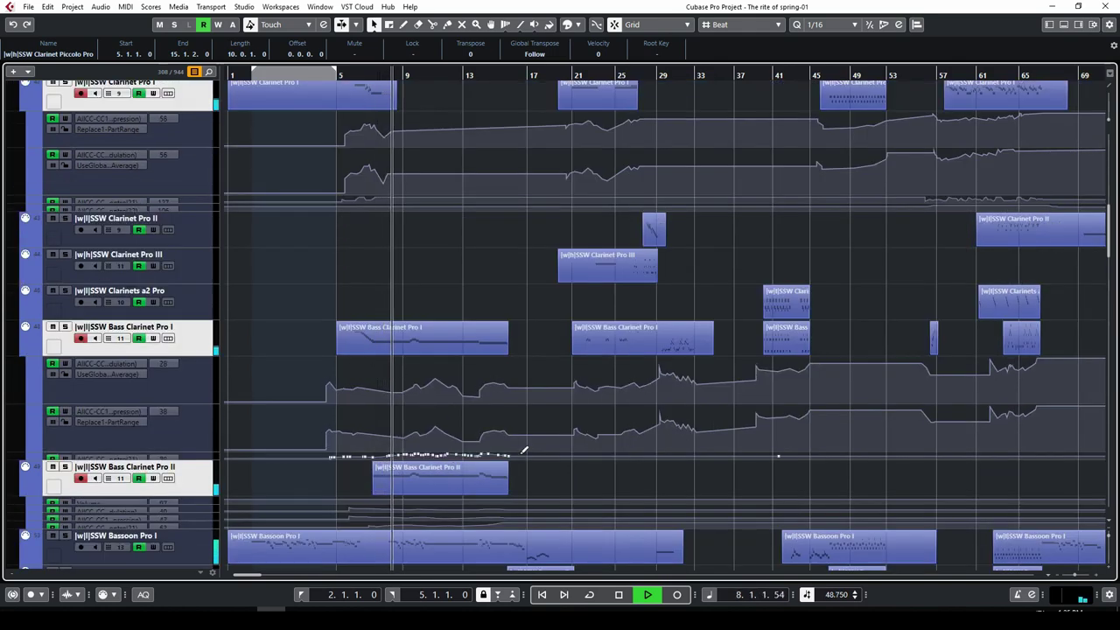
Enlarge the modulation automation lane of the SSW Bass Clarinet Pro II track.
{"action": "scroll", "coordinate": [523, 450], "scroll_direction": "down", "scroll_amount": 2}
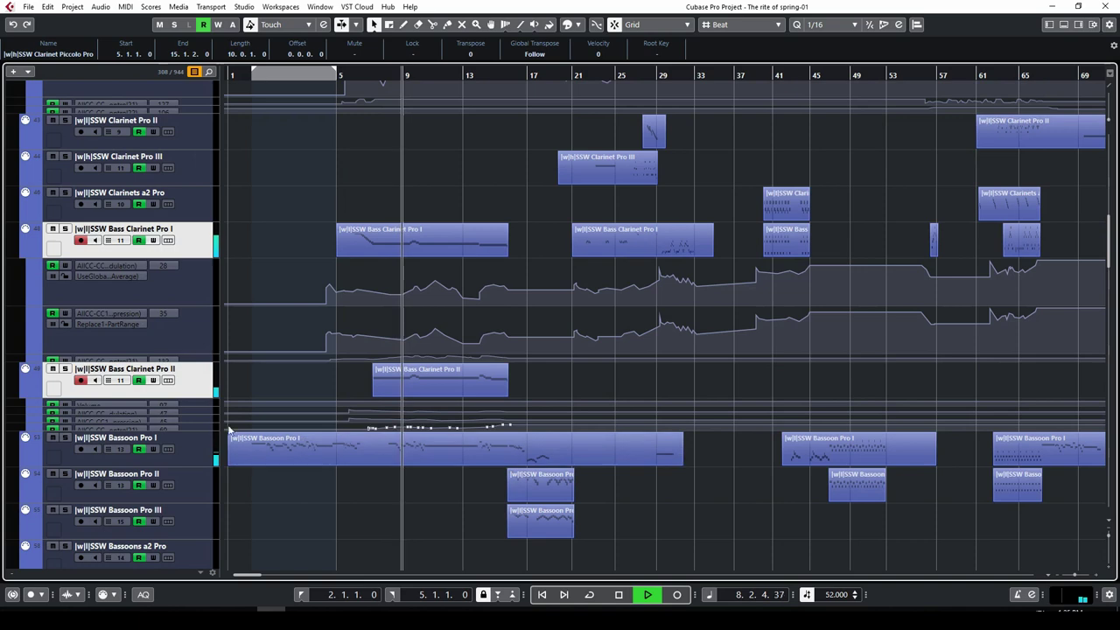
{"action": "mouse_move", "coordinate": [192, 407]}
{"action": "left_mouse_down"}
{"action": "mouse_move", "coordinate": [202, 444]}
{"action": "mouse_move", "coordinate": [206, 413]}
{"action": "left_mouse_up"}
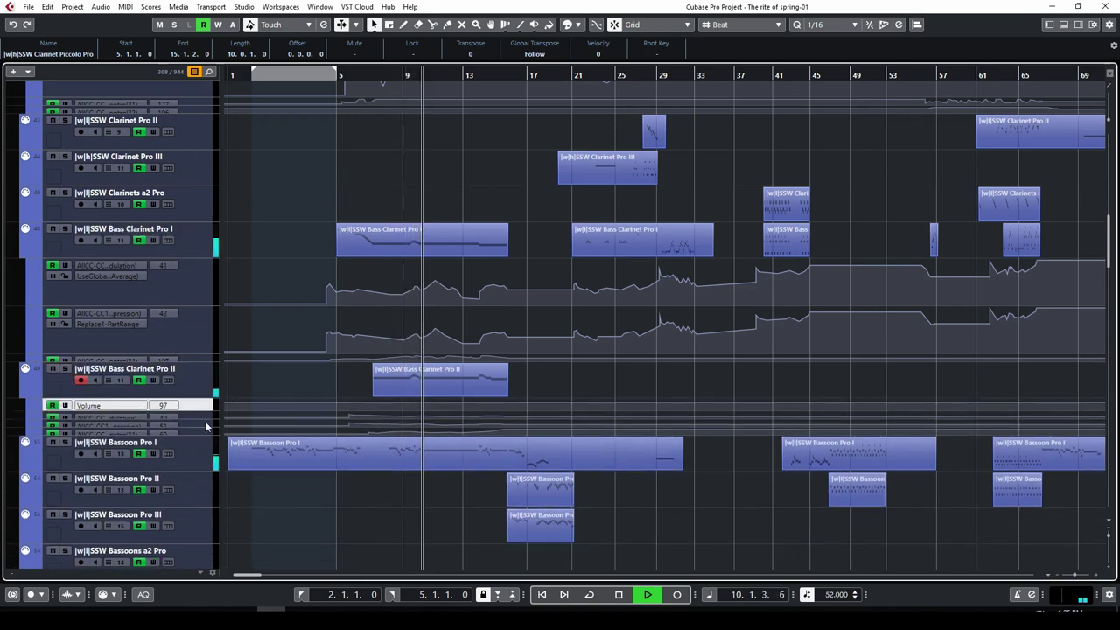
{"action": "left_click_drag", "start_coordinate": [206, 422], "coordinate": [205, 457]}
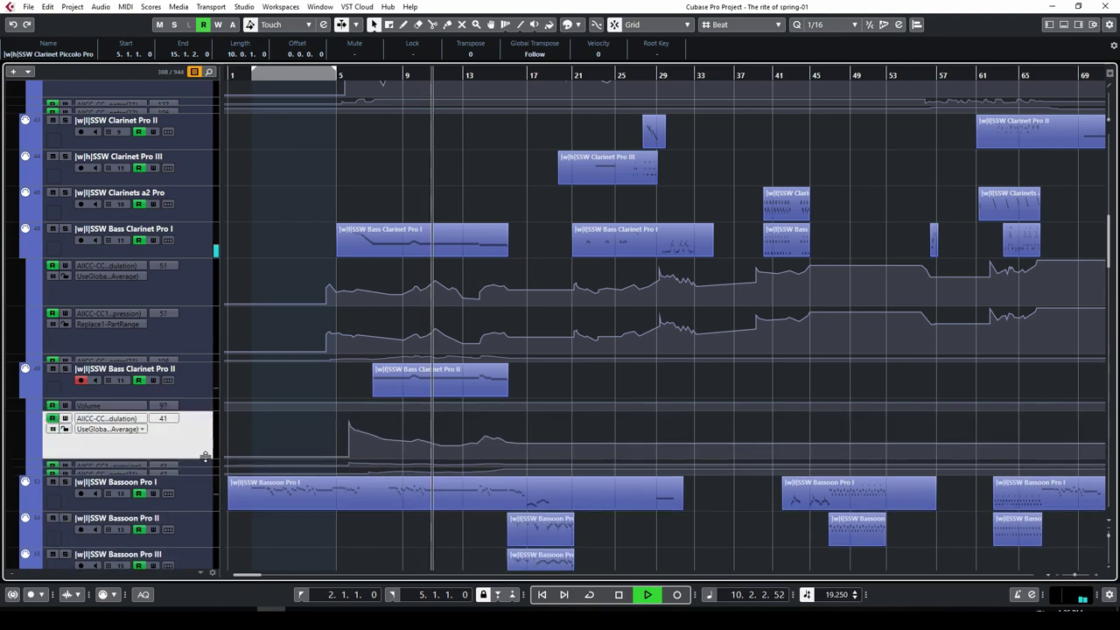
Select the SSW Cor Anglais Pro part at bar 11 and show its track's automation lanes.
{"action": "left_click", "coordinate": [485, 372]}
{"action": "key", "text": "Up"}
{"action": "key", "text": "Up"}
{"action": "key", "text": "Up"}
{"action": "key", "text": "Up"}
{"action": "key", "text": "Up"}
{"action": "key", "text": "Up"}
{"action": "scroll", "coordinate": [483, 394], "scroll_direction": "down", "scroll_amount": 2}
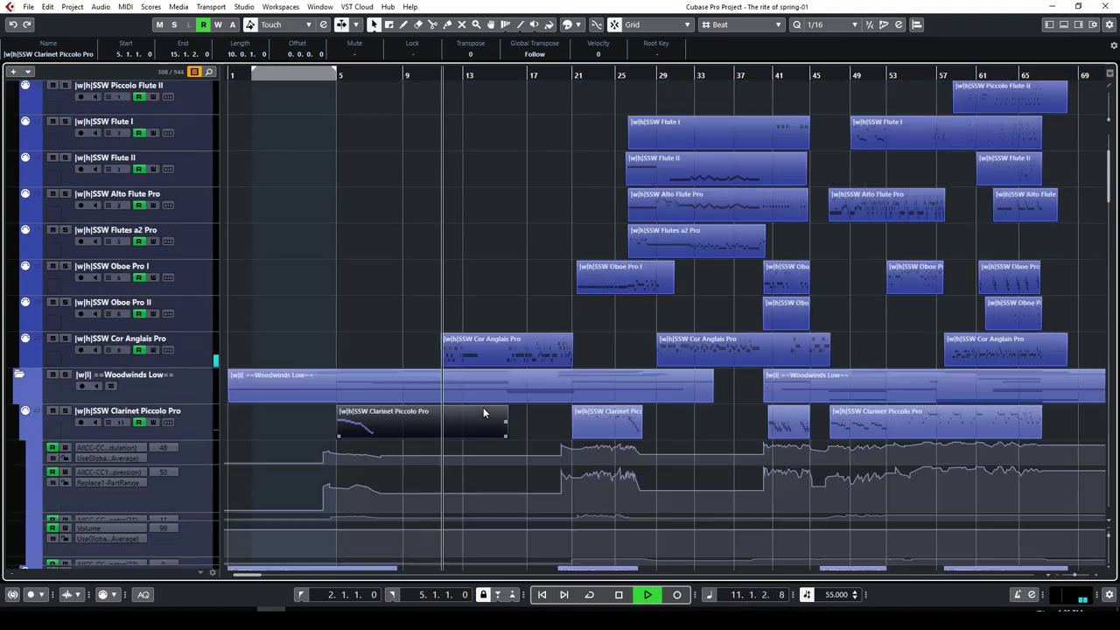
{"action": "scroll", "coordinate": [483, 407], "scroll_direction": "down", "scroll_amount": 2}
{"action": "left_click", "coordinate": [484, 259]}
{"action": "right_click", "coordinate": [208, 268]}
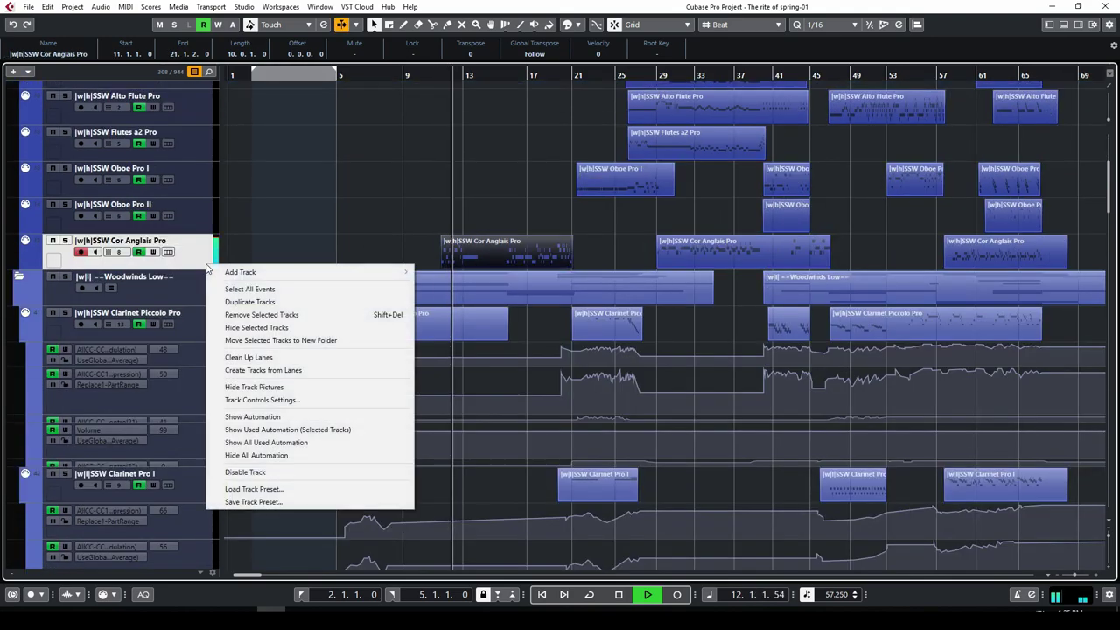
{"action": "left_click", "coordinate": [254, 417]}
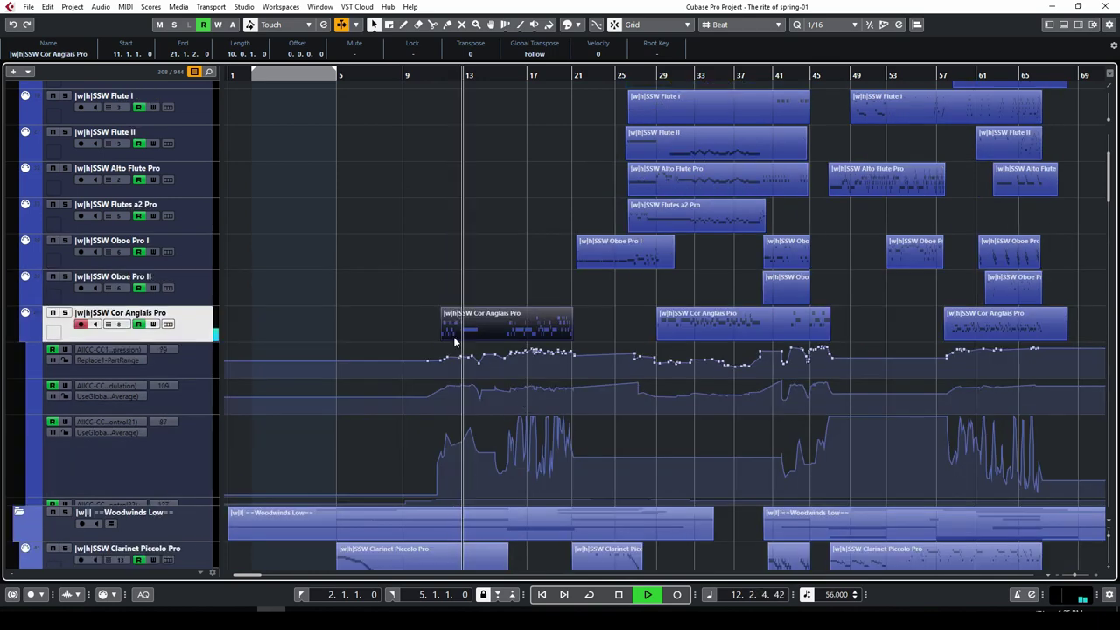
Stop playback and inspect the articulations of the SSW Cor Anglais Pro part from bar 11 in the Key Editor.
{"action": "key", "text": "h"}
{"action": "key", "text": "h"}
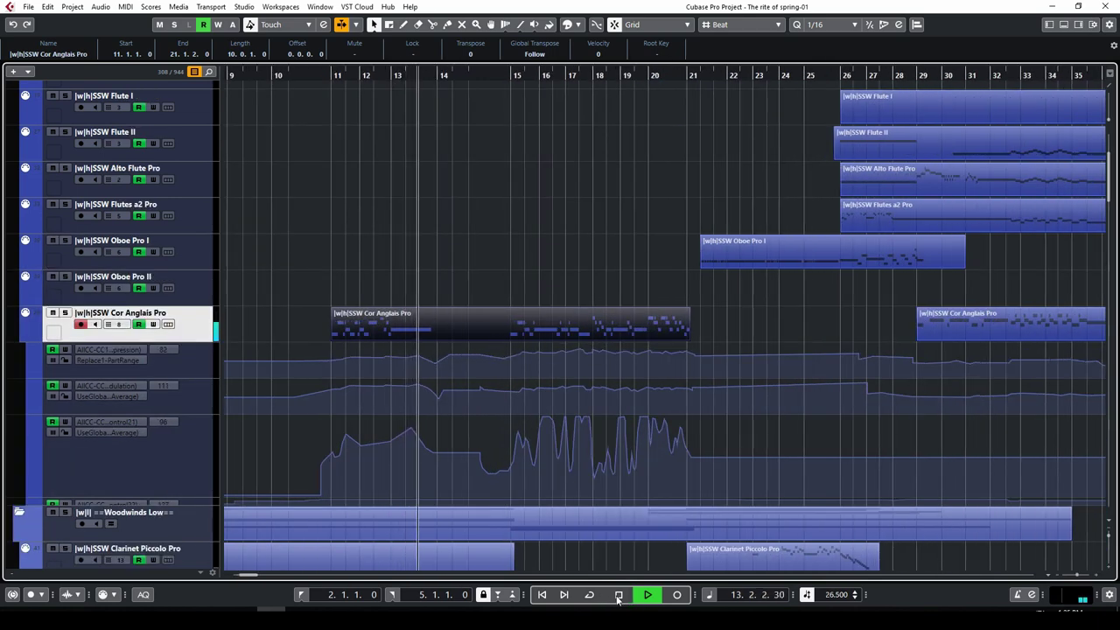
{"action": "left_click", "coordinate": [619, 595]}
{"action": "double_click", "coordinate": [458, 334]}
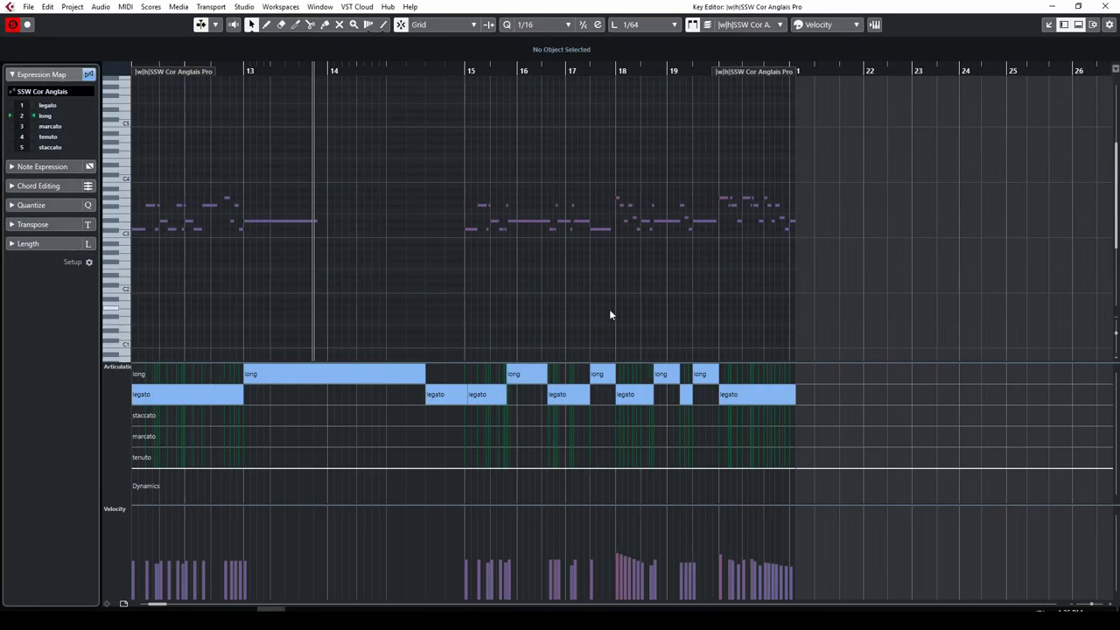
{"action": "left_click", "coordinate": [1107, 7]}
Resume playback from bar 13, check the clarinet, bass clarinet and bassoon tracks up to bar 15, and stop.
{"action": "scroll", "coordinate": [614, 299], "scroll_direction": "down", "scroll_amount": 10}
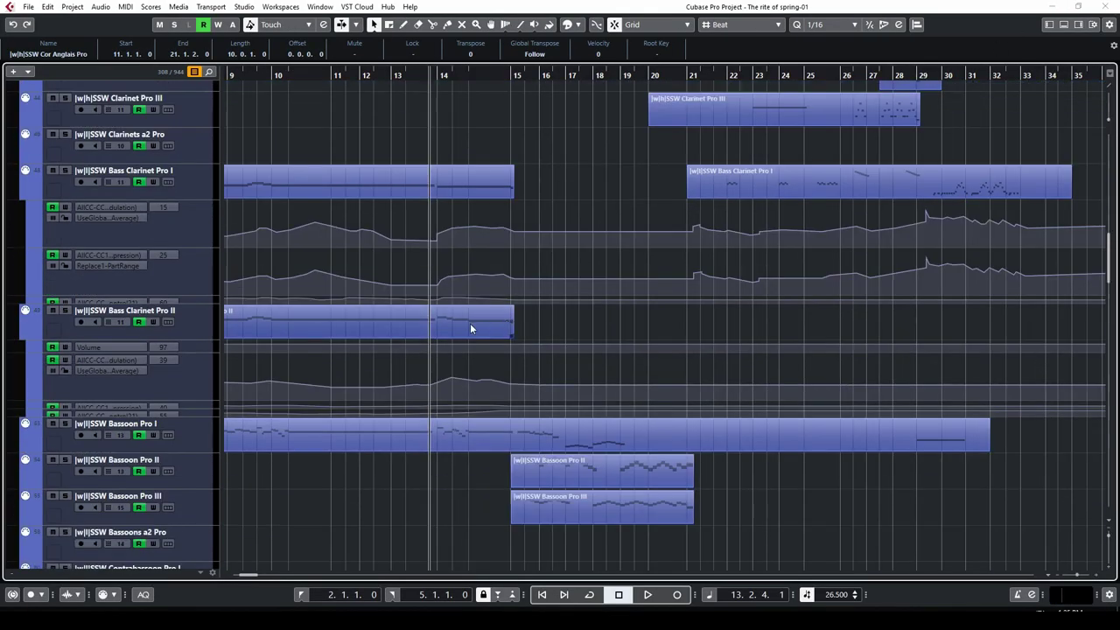
{"action": "scroll", "coordinate": [469, 322], "scroll_direction": "down", "scroll_amount": 4}
{"action": "key", "text": "space"}
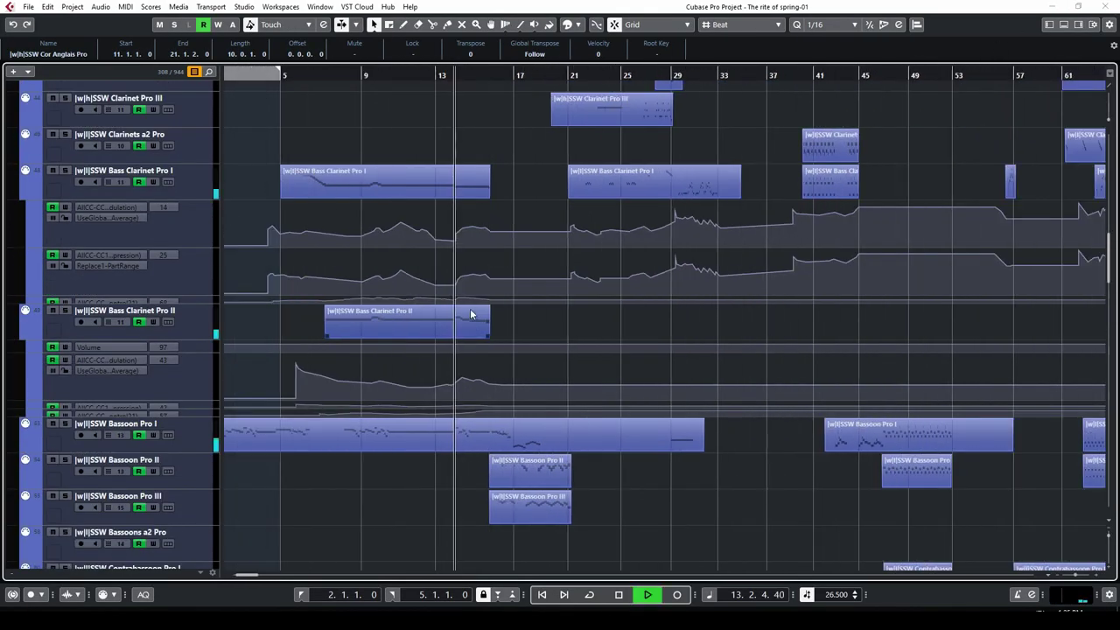
{"action": "scroll", "coordinate": [469, 315], "scroll_direction": "down", "scroll_amount": 2}
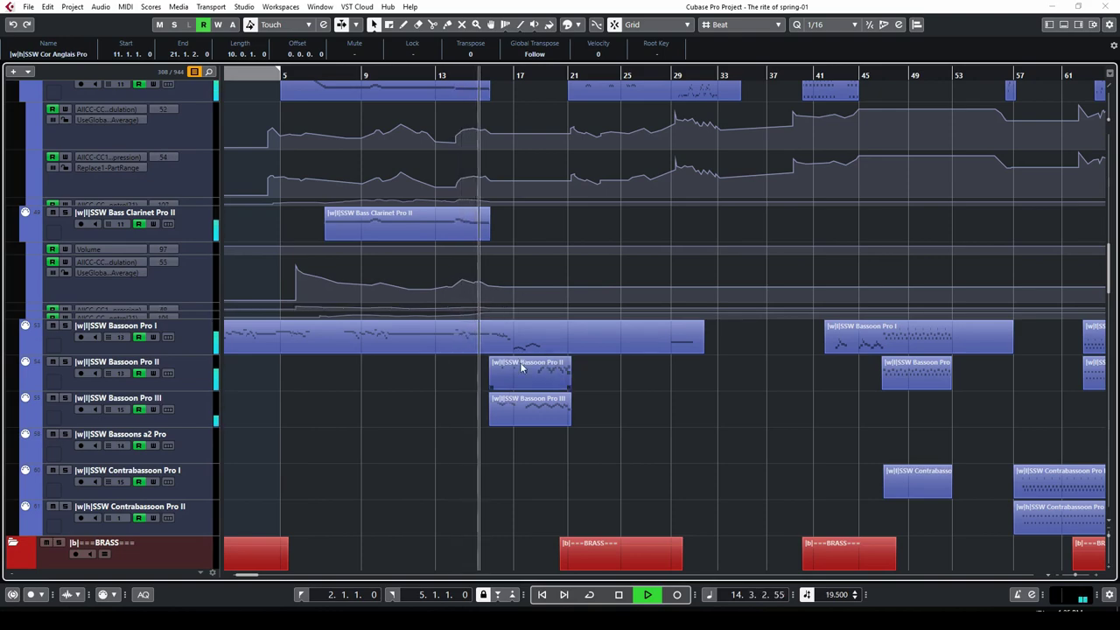
{"action": "scroll", "coordinate": [536, 368], "scroll_direction": "up", "scroll_amount": 8}
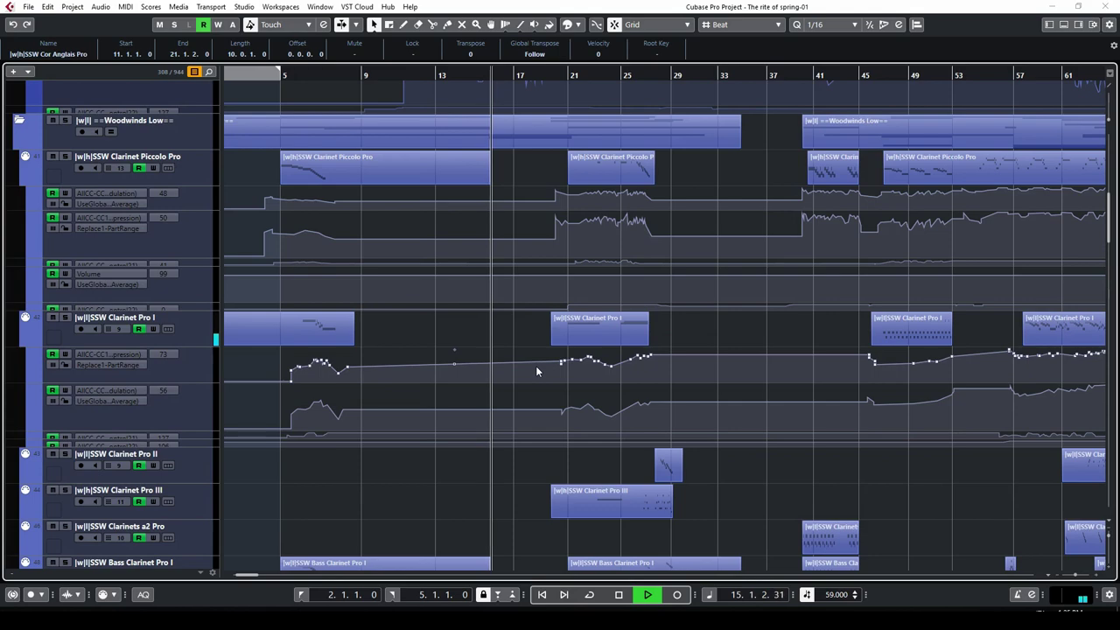
{"action": "scroll", "coordinate": [535, 365], "scroll_direction": "down", "scroll_amount": 8}
{"action": "key", "text": "space"}
Open the SSW Bassoon Pro I, II and III parts together in the Key Editor, play them from bar 15, and close the editor.
{"action": "left_click", "coordinate": [540, 346]}
{"action": "left_click", "coordinate": [543, 381], "text": "shift"}
{"action": "left_click", "coordinate": [548, 416], "text": "shift"}
{"action": "double_click", "coordinate": [548, 416]}
{"action": "left_click", "coordinate": [594, 72]}
{"action": "key", "text": "space"}
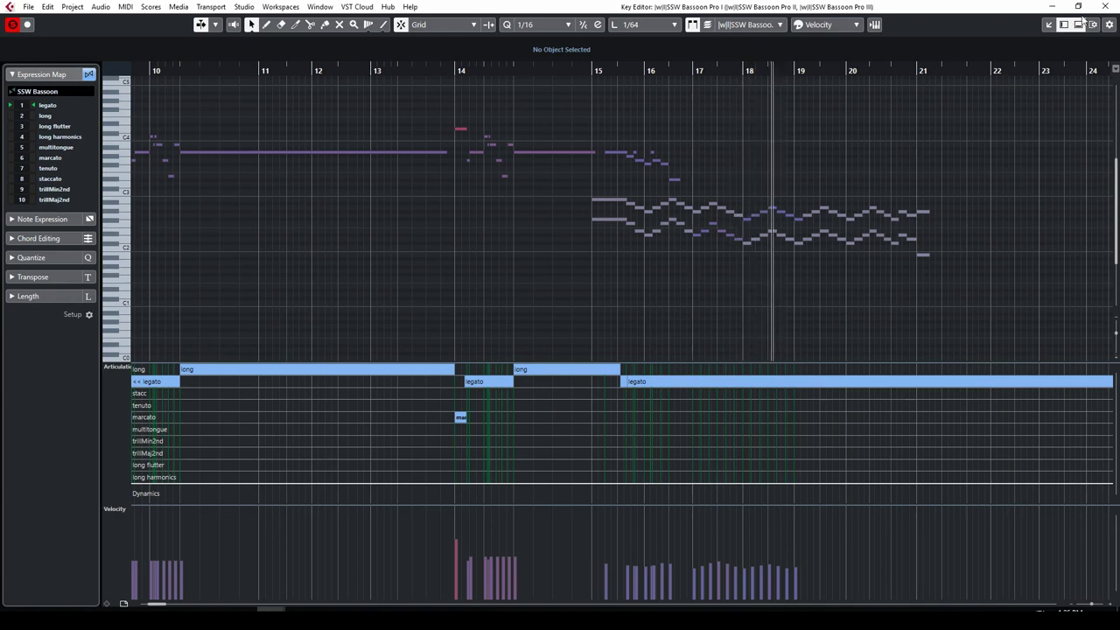
{"action": "left_click", "coordinate": [1004, 278]}
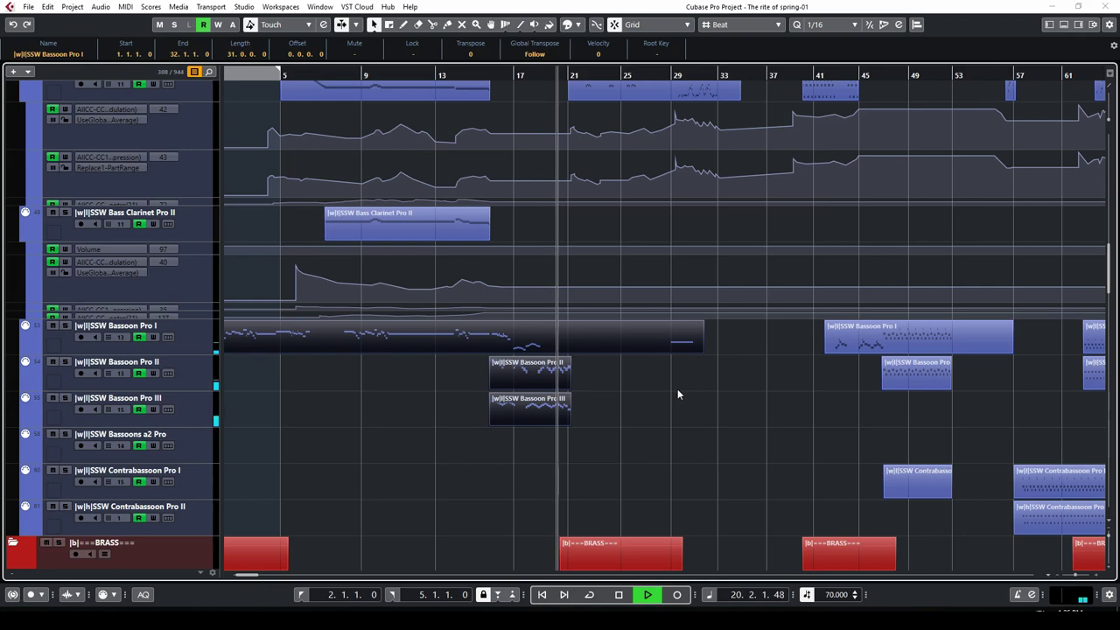
Follow the cor anglais and clarinet tracks in playback up to bar 21 and stop.
{"action": "scroll", "coordinate": [662, 381], "scroll_direction": "up", "scroll_amount": 5}
{"action": "scroll", "coordinate": [660, 341], "scroll_direction": "up", "scroll_amount": 3}
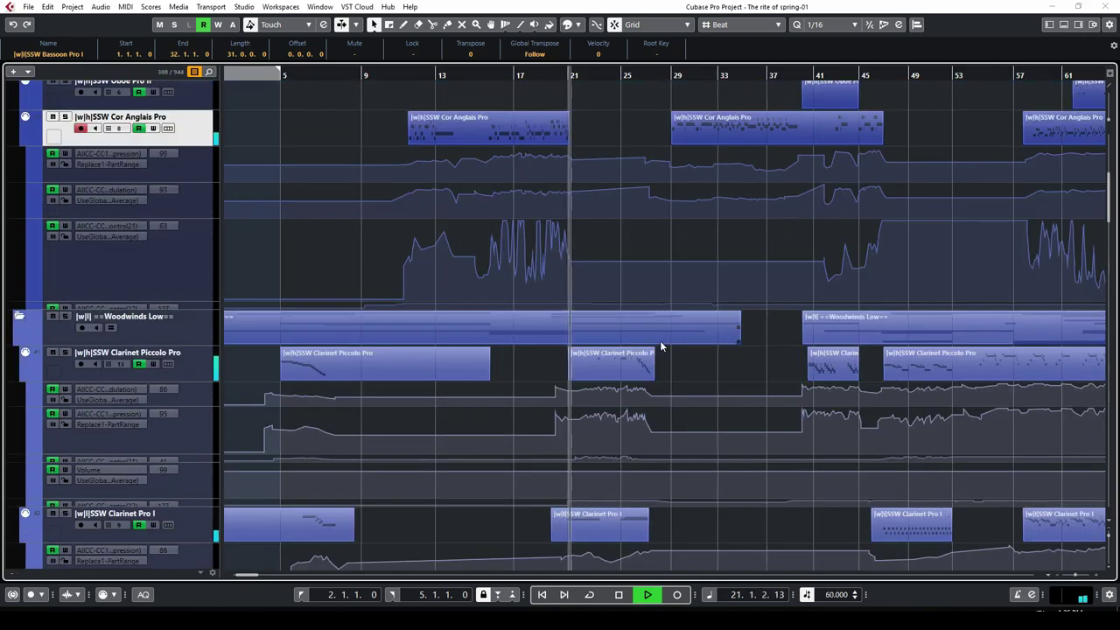
{"action": "key", "text": "space"}
Select the SCS Violins II Pro divisi and SSS Violas Pro parts and play the arrangement from bar 21.
{"action": "scroll", "coordinate": [647, 350], "scroll_direction": "down", "scroll_amount": 7}
{"action": "scroll", "coordinate": [639, 365], "scroll_direction": "down", "scroll_amount": 15}
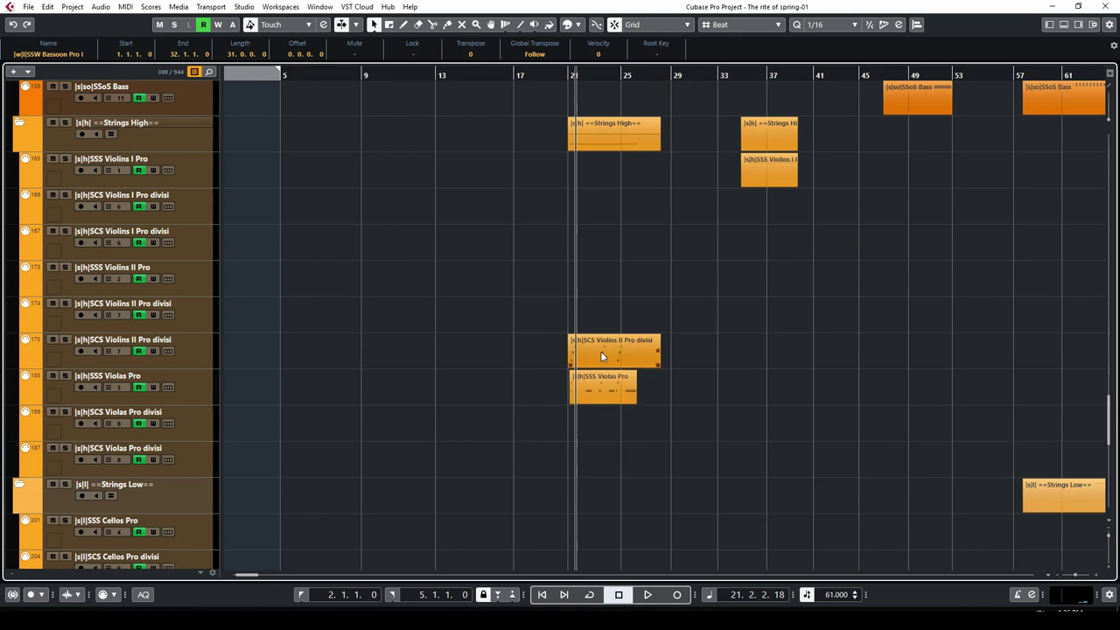
{"action": "left_click", "coordinate": [600, 350]}
{"action": "scroll", "coordinate": [597, 332], "scroll_direction": "down", "scroll_amount": 3}
{"action": "left_click", "coordinate": [570, 75]}
{"action": "key", "text": "space"}
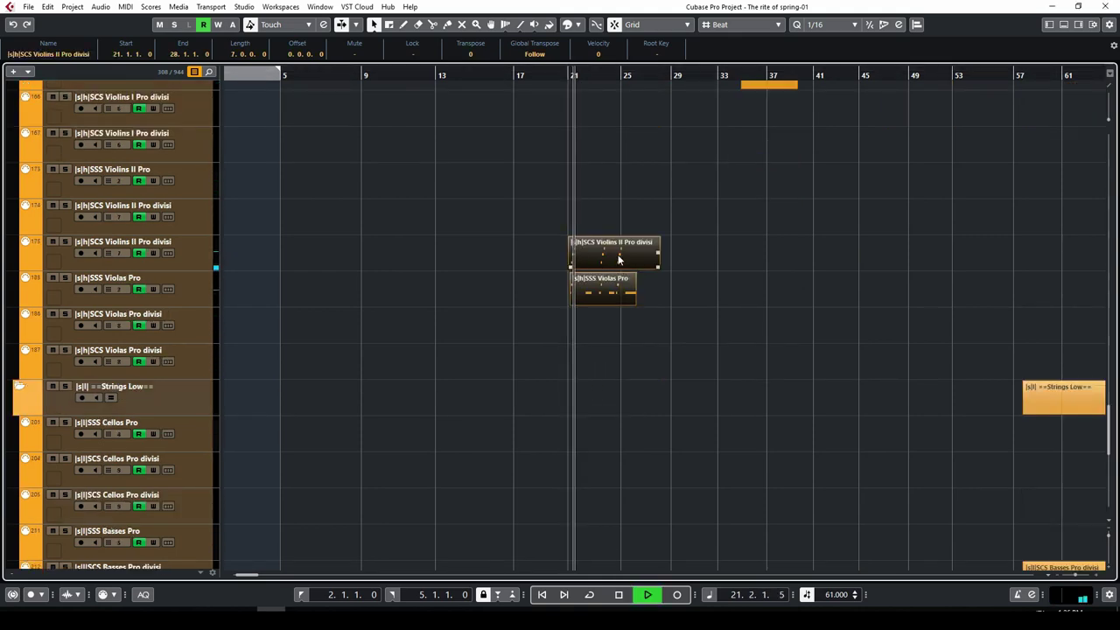
Check the pizz notes of the Violins II divisi and Violas parts in the Key Editor, replaying from bar 24, and stop playback.
{"action": "double_click", "coordinate": [619, 267]}
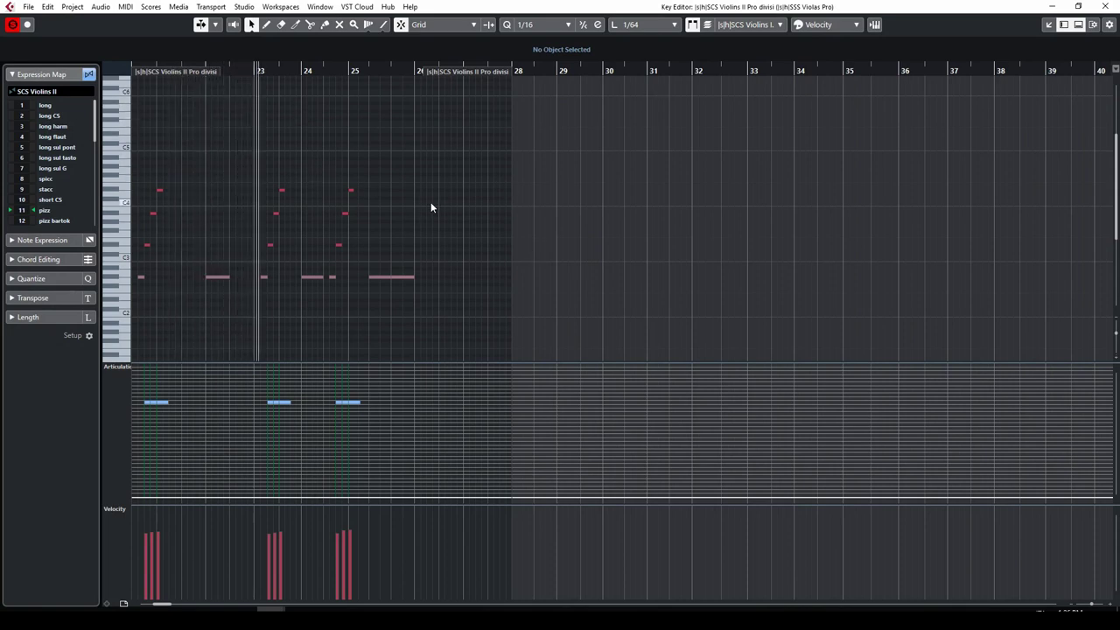
{"action": "left_click_drag", "start_coordinate": [332, 77], "coordinate": [312, 78]}
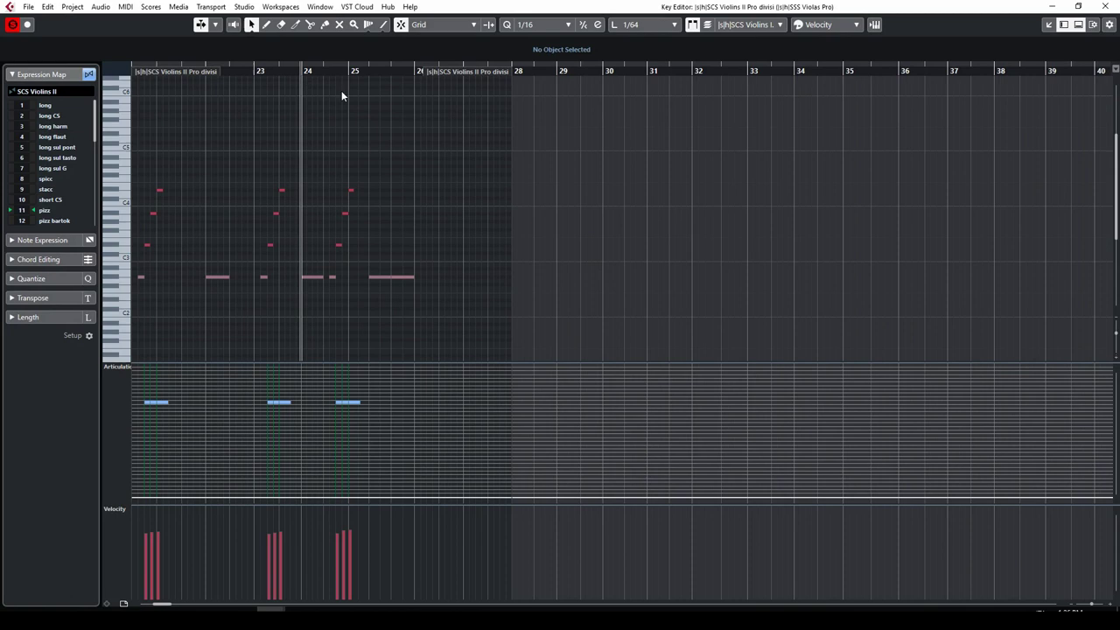
{"action": "left_click", "coordinate": [308, 278]}
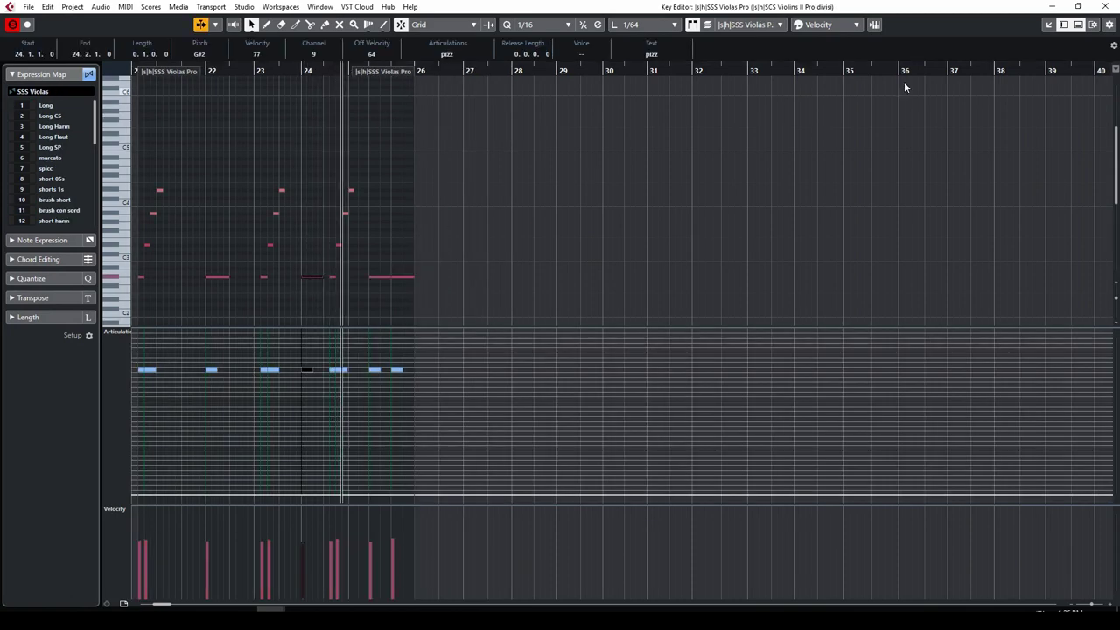
{"action": "key", "text": "Return"}
{"action": "key", "text": "space"}
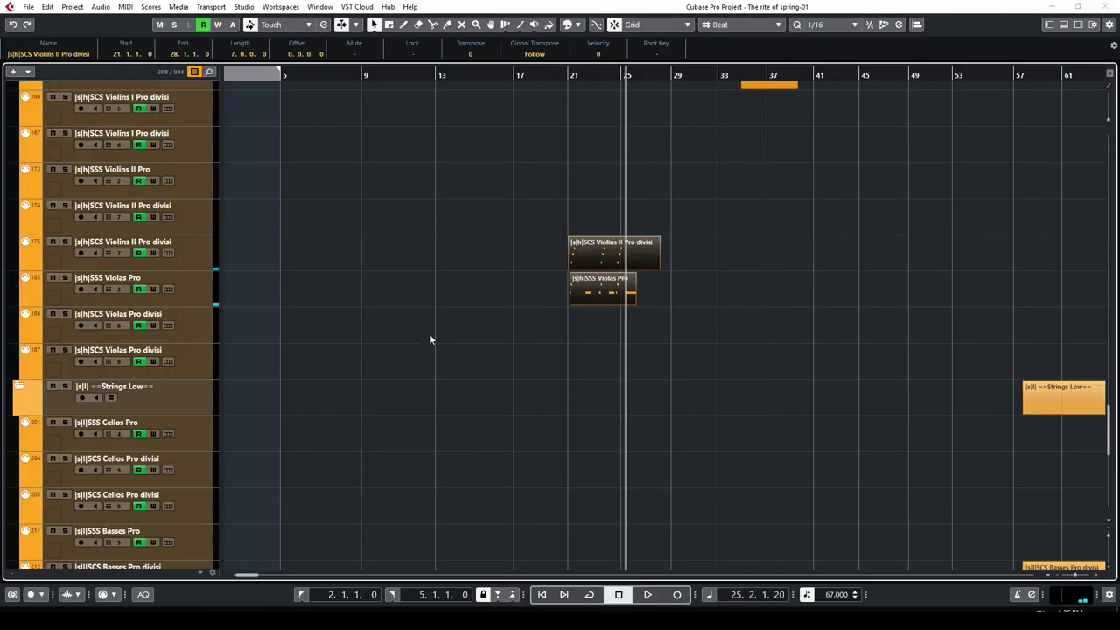
Play from bar 26 and follow the flute, oboe and cor anglais parts in the high woodwinds.
{"action": "left_click", "coordinate": [190, 262]}
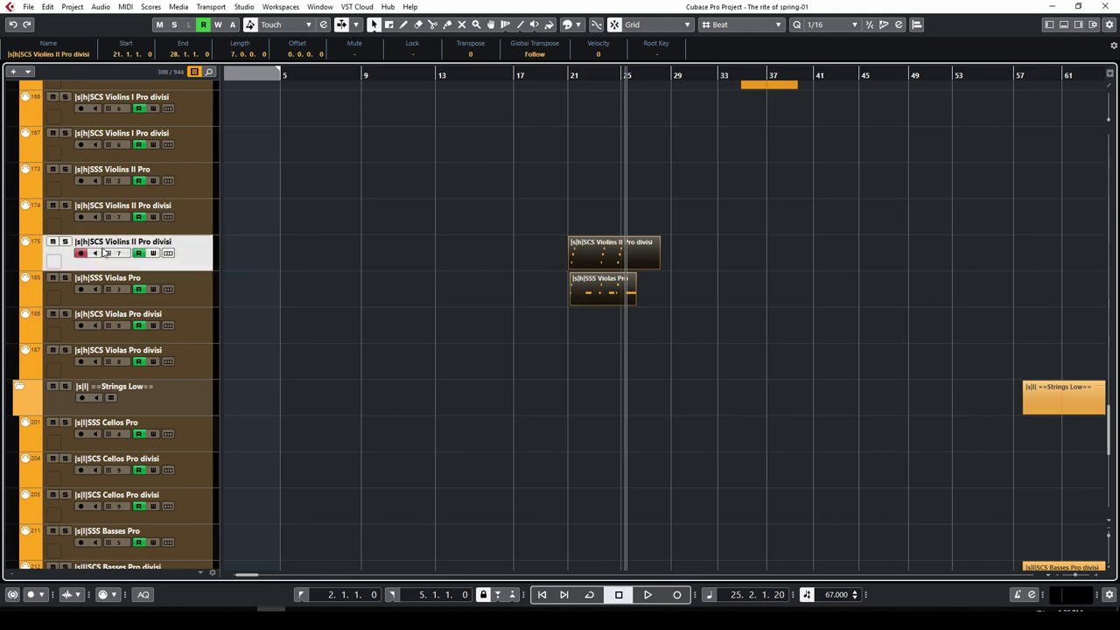
{"action": "scroll", "coordinate": [622, 274], "scroll_direction": "up", "scroll_amount": 5}
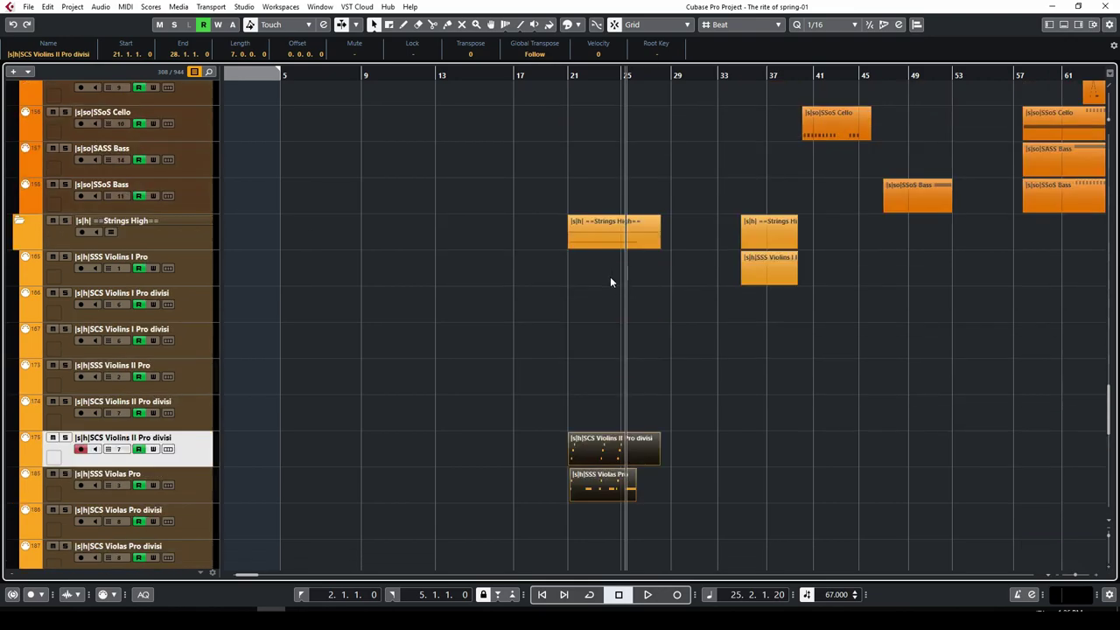
{"action": "key", "text": "g"}
{"action": "scroll", "coordinate": [536, 312], "scroll_direction": "up", "scroll_amount": 20}
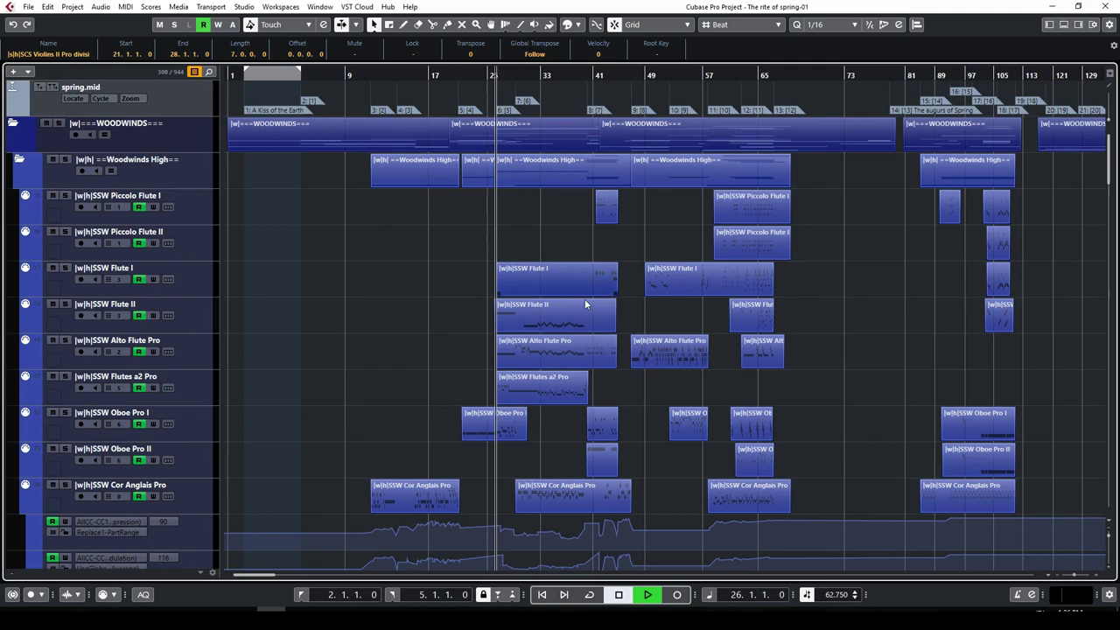
{"action": "scroll", "coordinate": [573, 360], "scroll_direction": "up", "scroll_amount": 4}
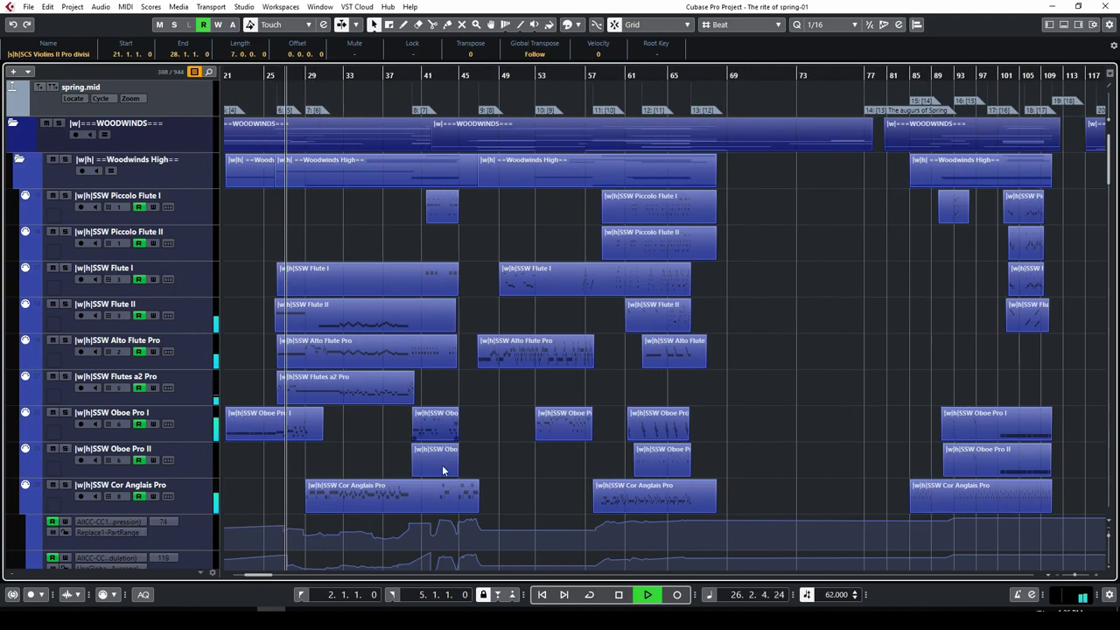
{"action": "left_click_drag", "start_coordinate": [268, 577], "coordinate": [258, 580]}
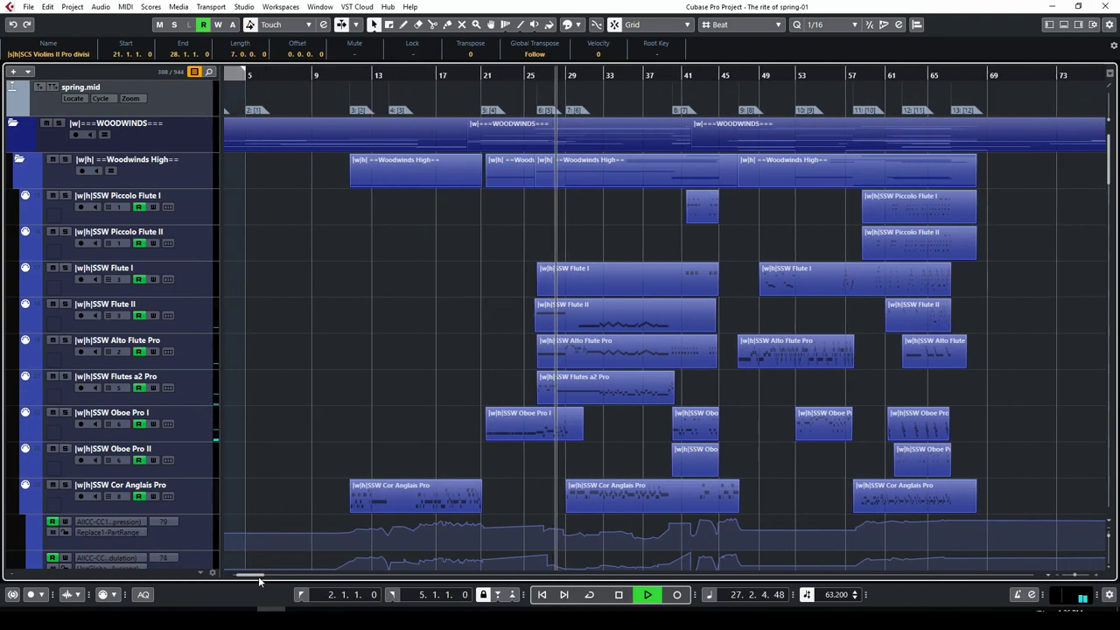
{"action": "scroll", "coordinate": [689, 313], "scroll_direction": "down", "scroll_amount": 3}
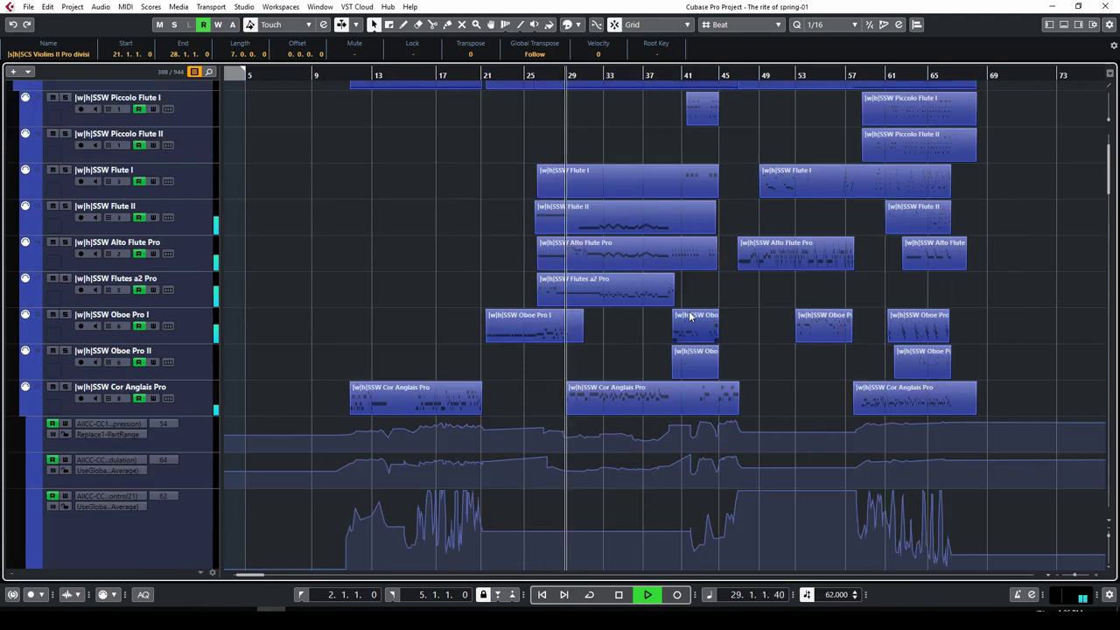
{"action": "scroll", "coordinate": [611, 328], "scroll_direction": "down", "scroll_amount": 3}
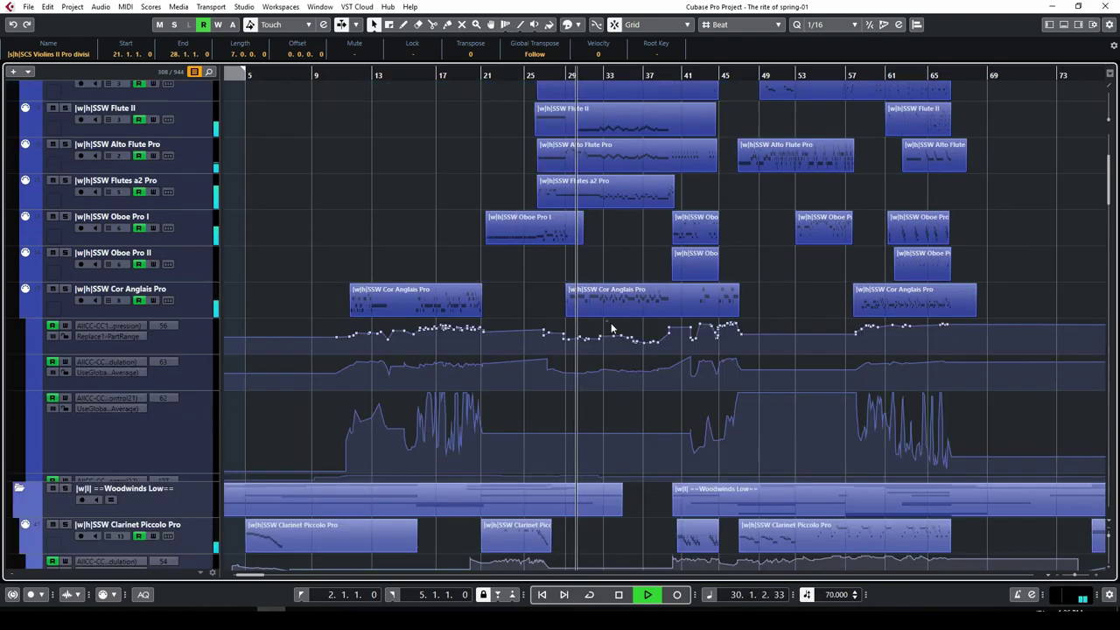
Set the playback position in bar 25 and select the Flute II, Alto Flute, Flutes a2, Oboe I, Cor Anglais and Bass Clarinet I parts.
{"action": "scroll", "coordinate": [610, 328], "scroll_direction": "down", "scroll_amount": 3}
{"action": "scroll", "coordinate": [611, 328], "scroll_direction": "up", "scroll_amount": 6}
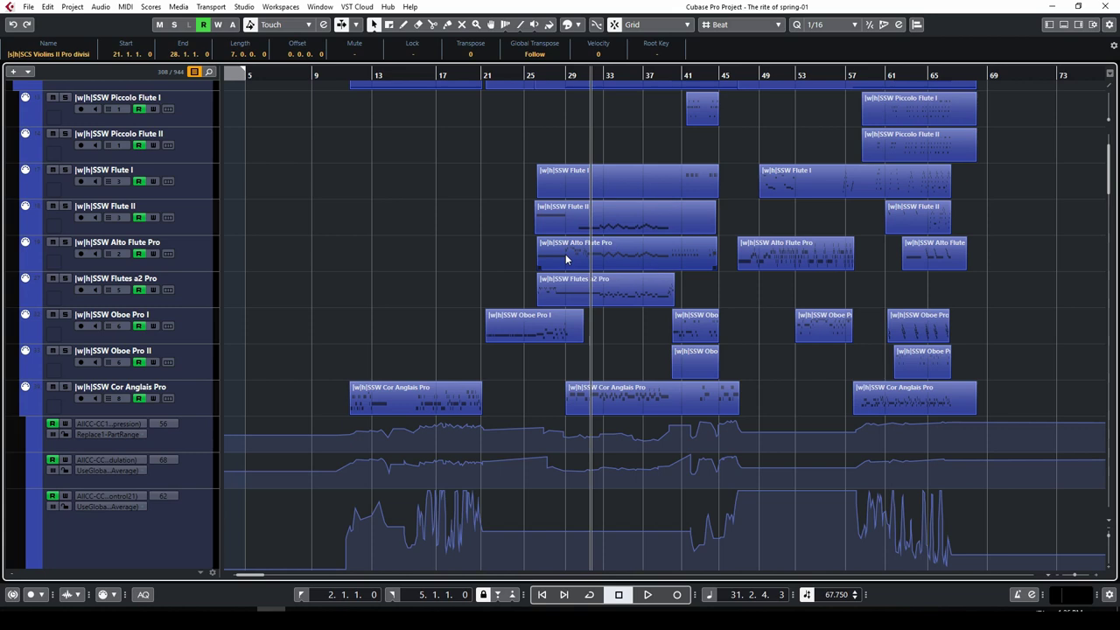
{"action": "left_click", "coordinate": [531, 73]}
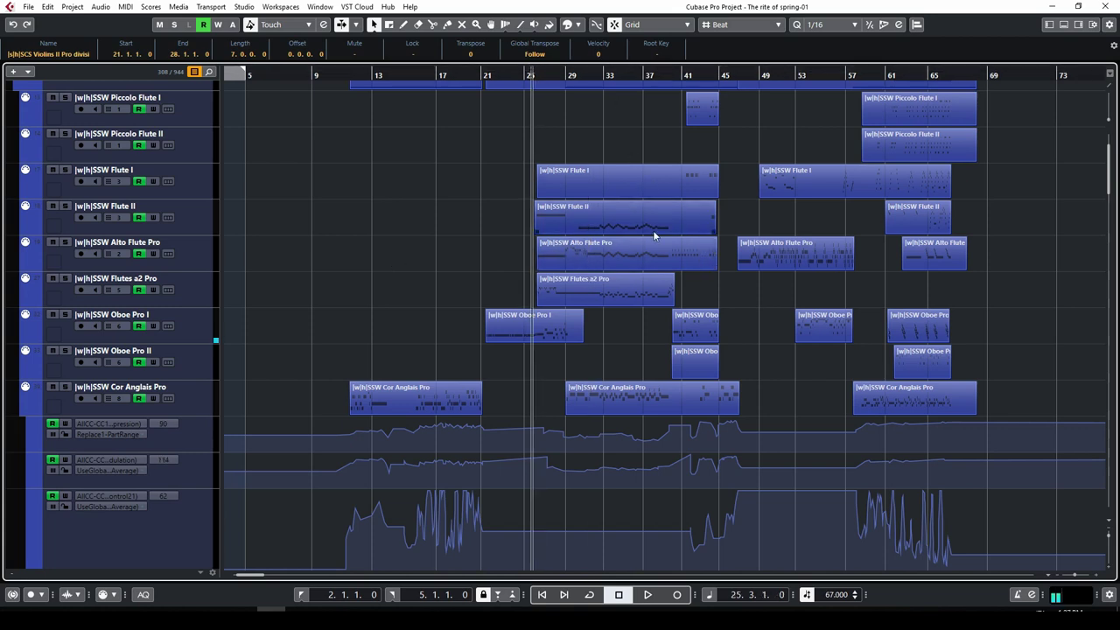
{"action": "left_click", "coordinate": [620, 226]}
{"action": "left_click", "coordinate": [628, 255], "text": "shift"}
{"action": "left_click", "coordinate": [630, 296], "text": "shift"}
{"action": "left_click", "coordinate": [643, 402], "text": "shift"}
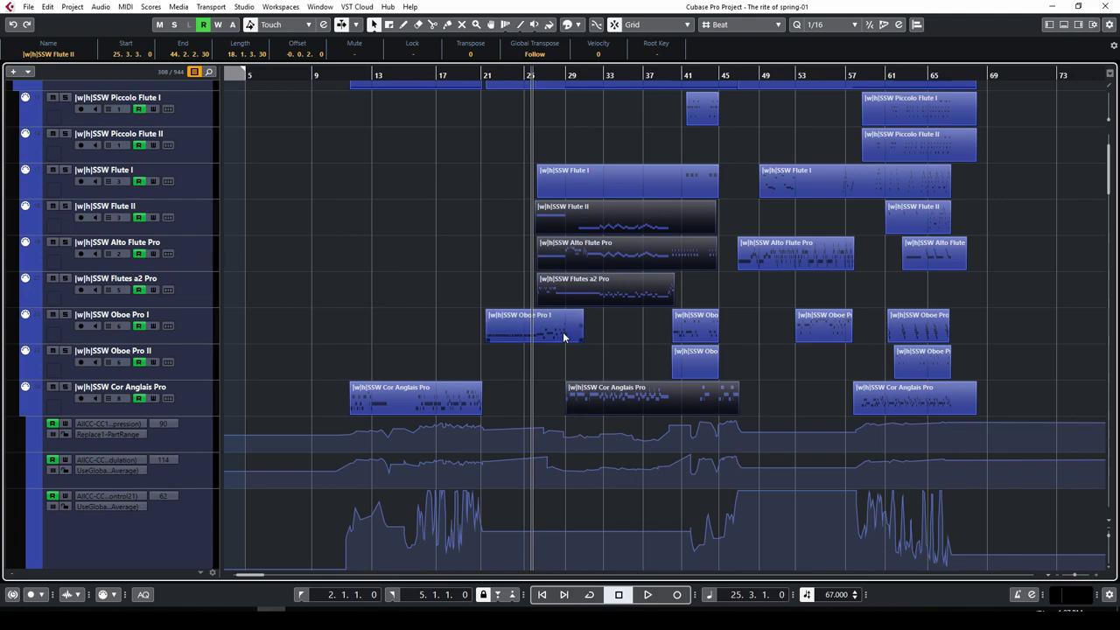
{"action": "scroll", "coordinate": [636, 395], "scroll_direction": "down", "scroll_amount": 10}
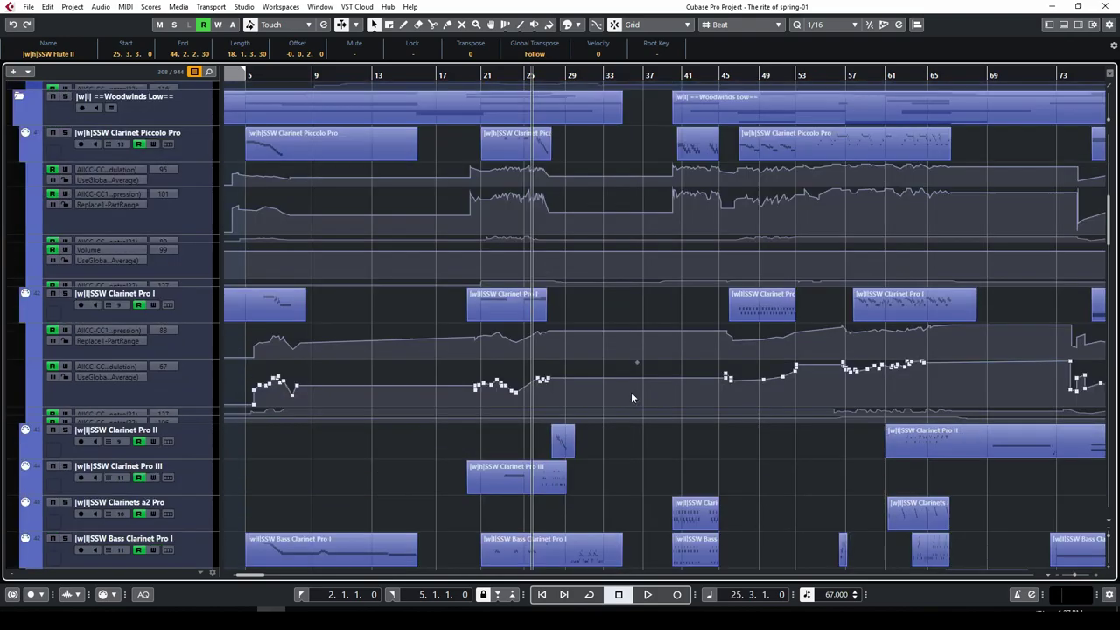
{"action": "scroll", "coordinate": [631, 398], "scroll_direction": "down", "scroll_amount": 5}
{"action": "left_click", "coordinate": [598, 251], "text": "shift"}
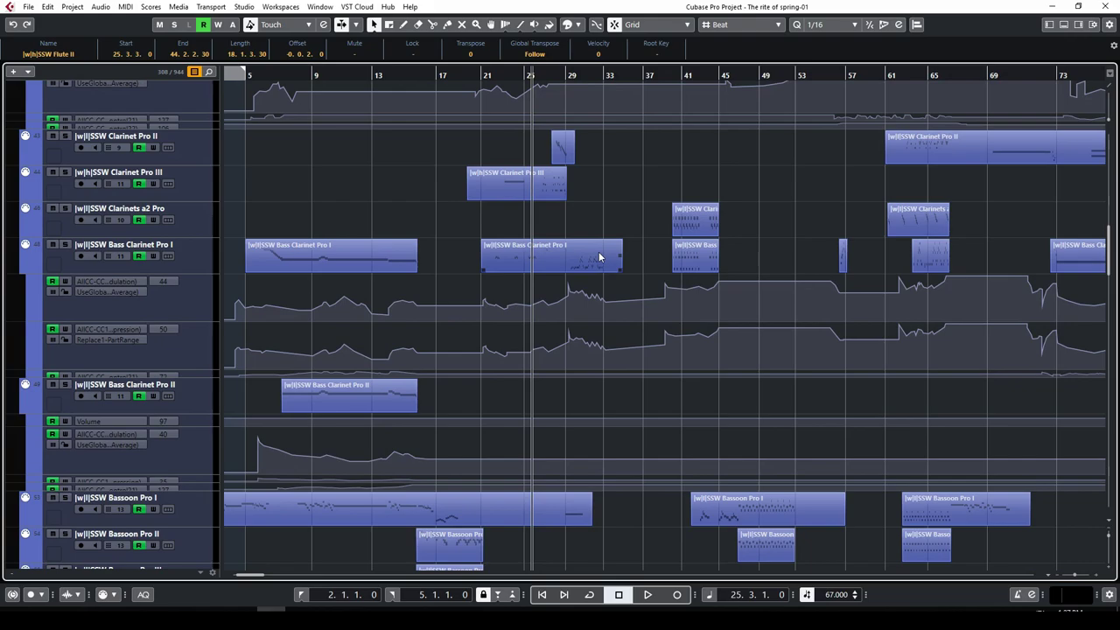
{"action": "scroll", "coordinate": [622, 357], "scroll_direction": "up", "scroll_amount": 12}
{"action": "scroll", "coordinate": [631, 358], "scroll_direction": "up", "scroll_amount": 4}
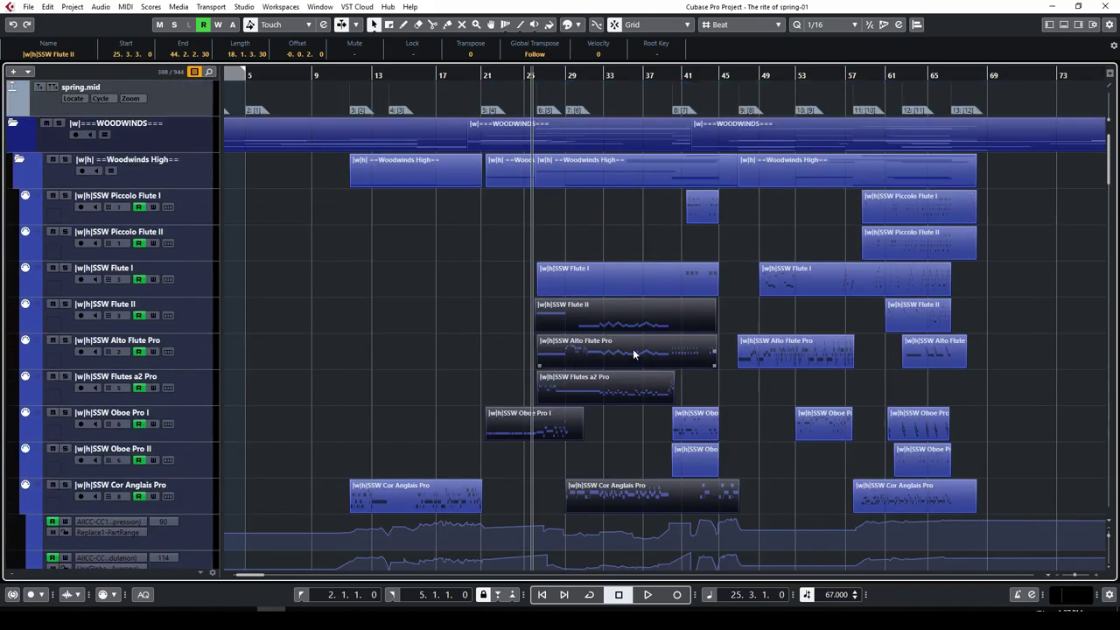
Play the selected woodwind parts in the Key Editor, inspect the Flute II and Bass Clarinet I articulations, and return to the stopped arrangement.
{"action": "double_click", "coordinate": [612, 312]}
{"action": "key", "text": "space"}
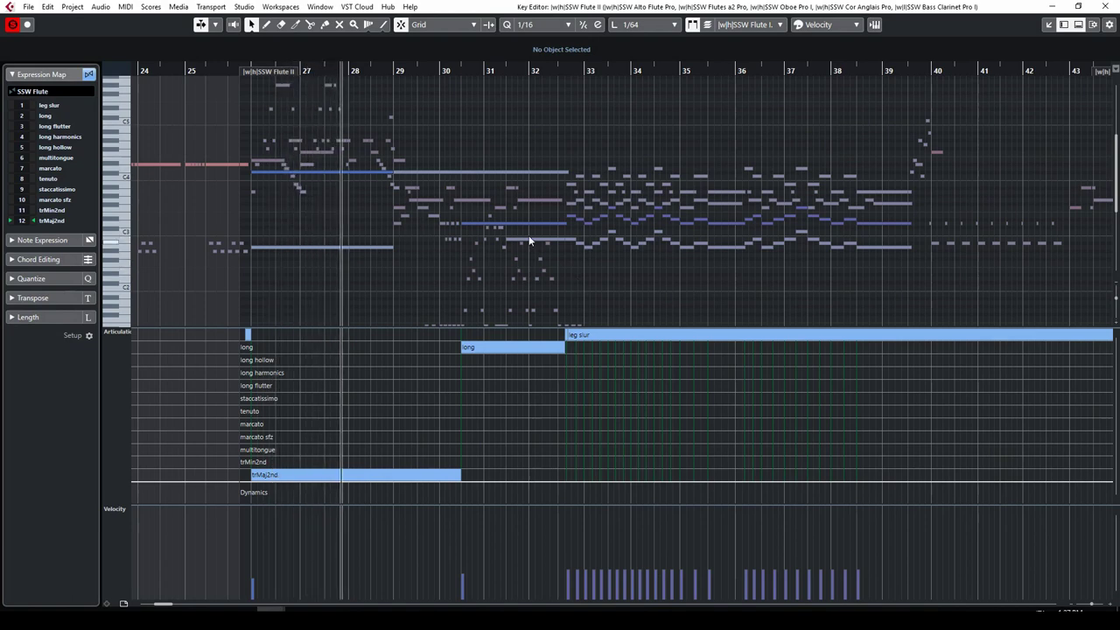
{"action": "scroll", "coordinate": [534, 242], "scroll_direction": "down", "scroll_amount": 2}
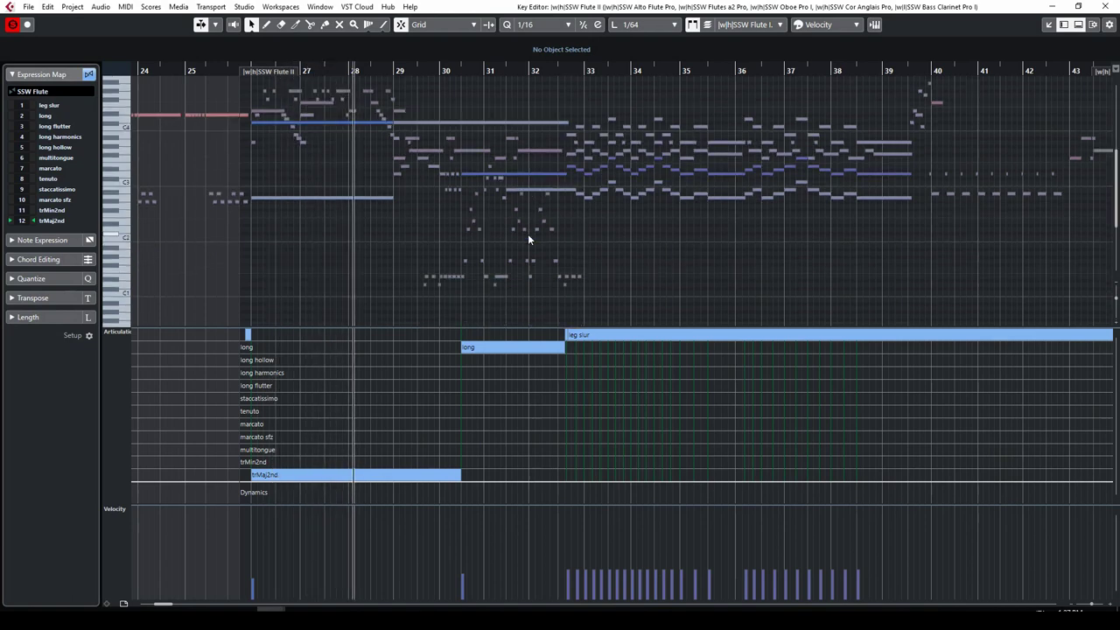
{"action": "left_click", "coordinate": [447, 275]}
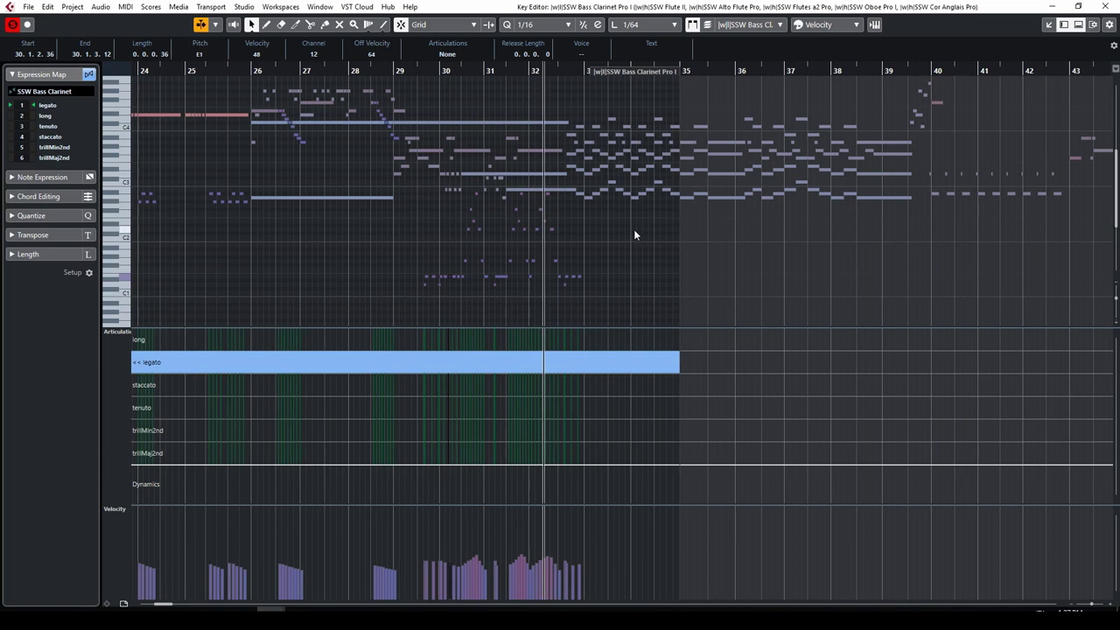
{"action": "scroll", "coordinate": [635, 234], "scroll_direction": "up", "scroll_amount": 2}
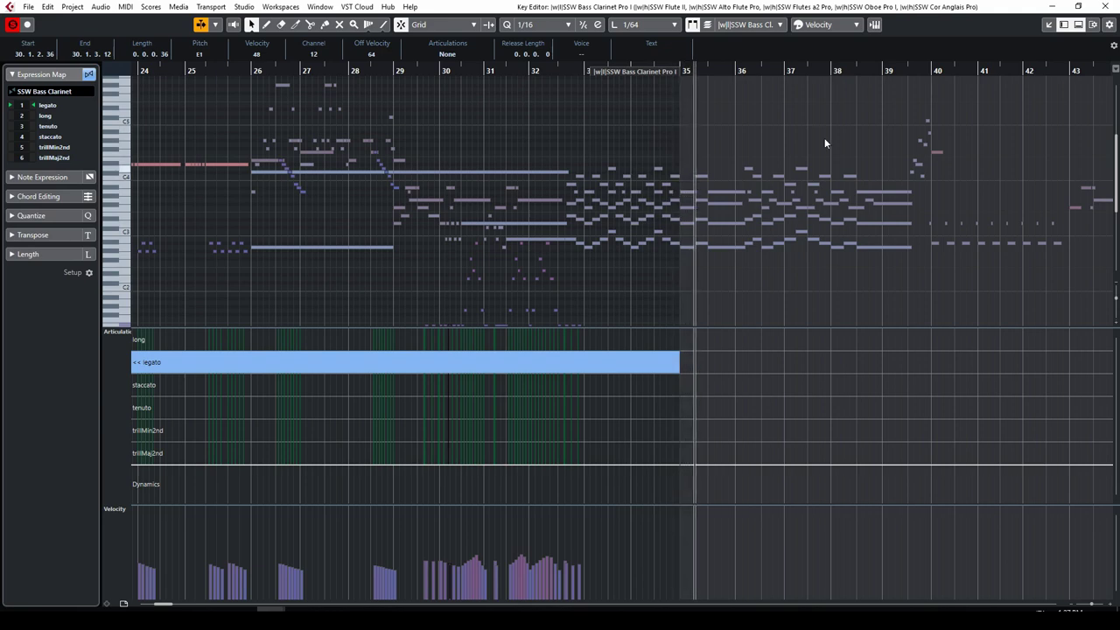
{"action": "key", "text": "ctrl+w"}
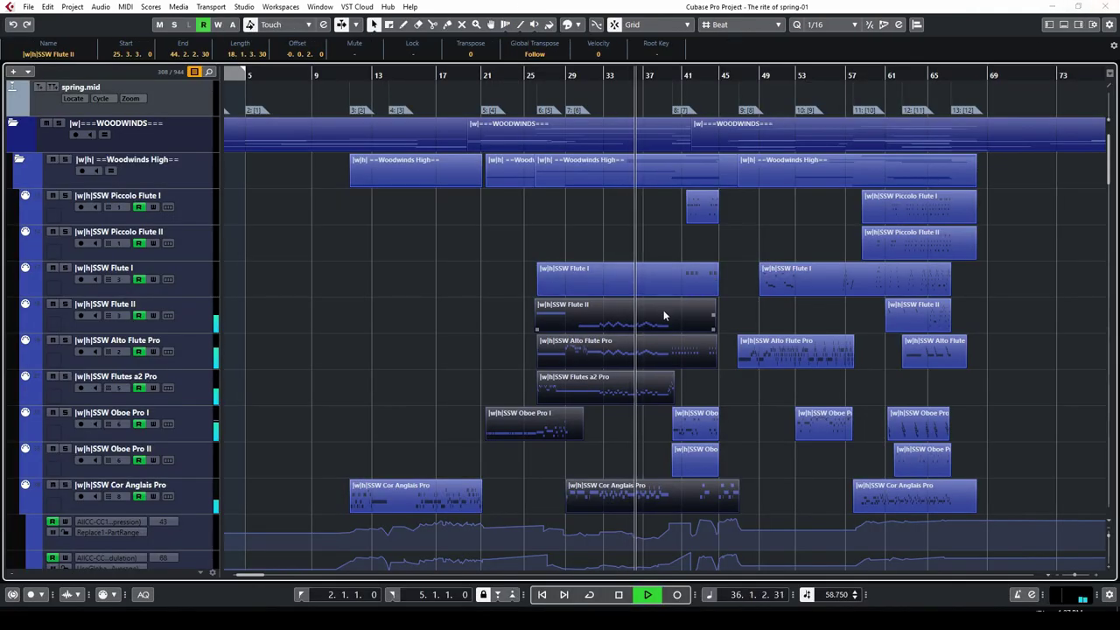
{"action": "left_click", "coordinate": [745, 313]}
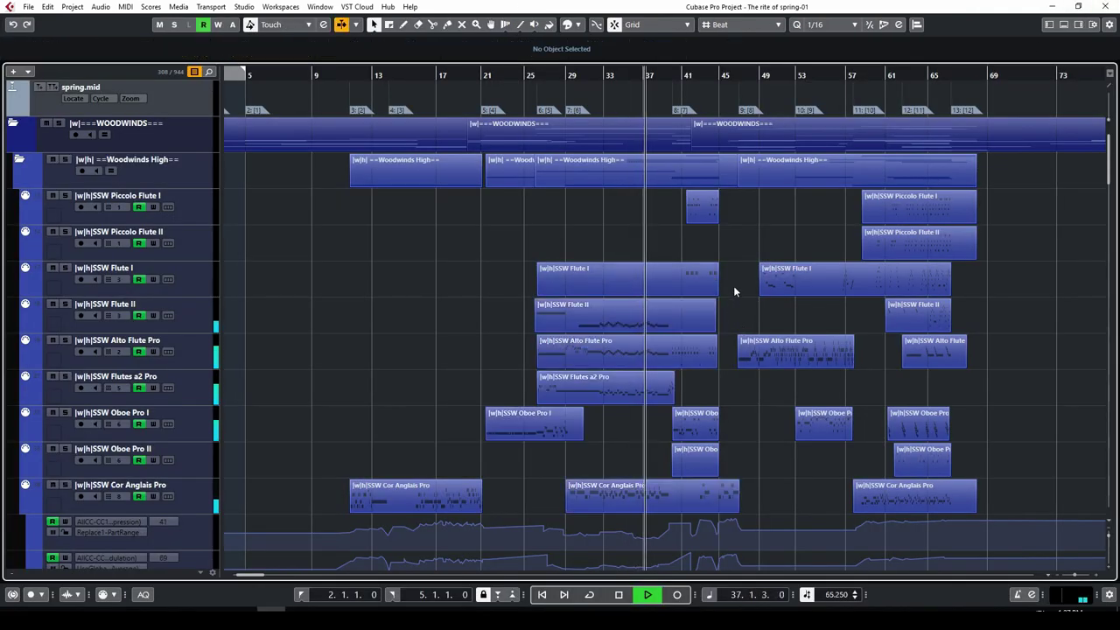
{"action": "left_click", "coordinate": [620, 594]}
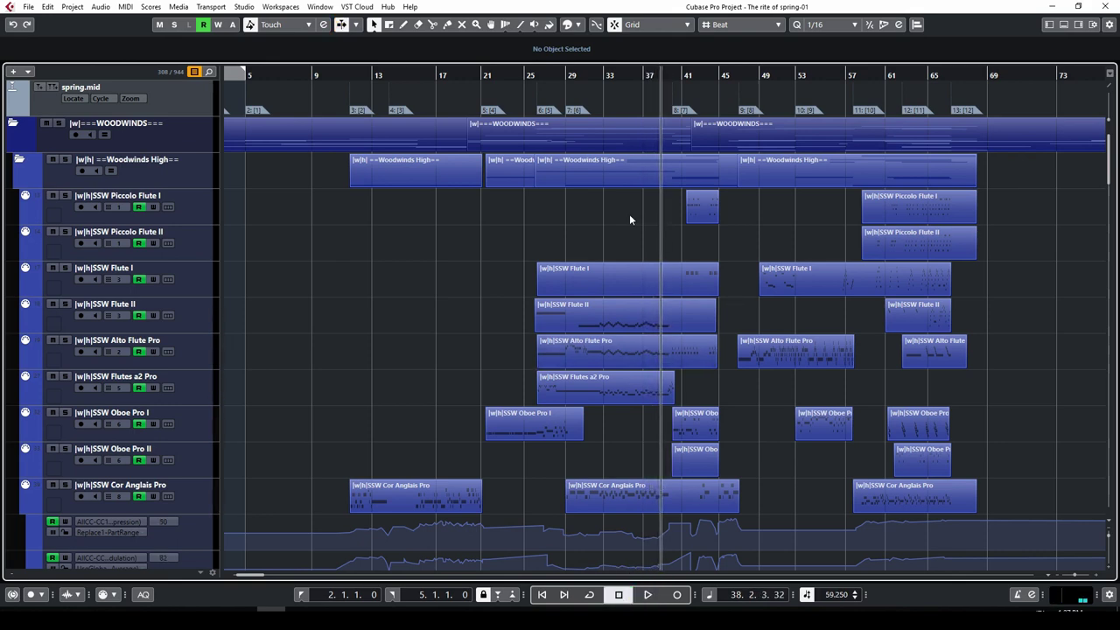
Replay the woodwind passage and follow the flute, oboe and cor anglais parts until bar 40, with the timeline enlarged around that entry.
{"action": "key", "text": "KP_0"}
{"action": "key", "text": "space"}
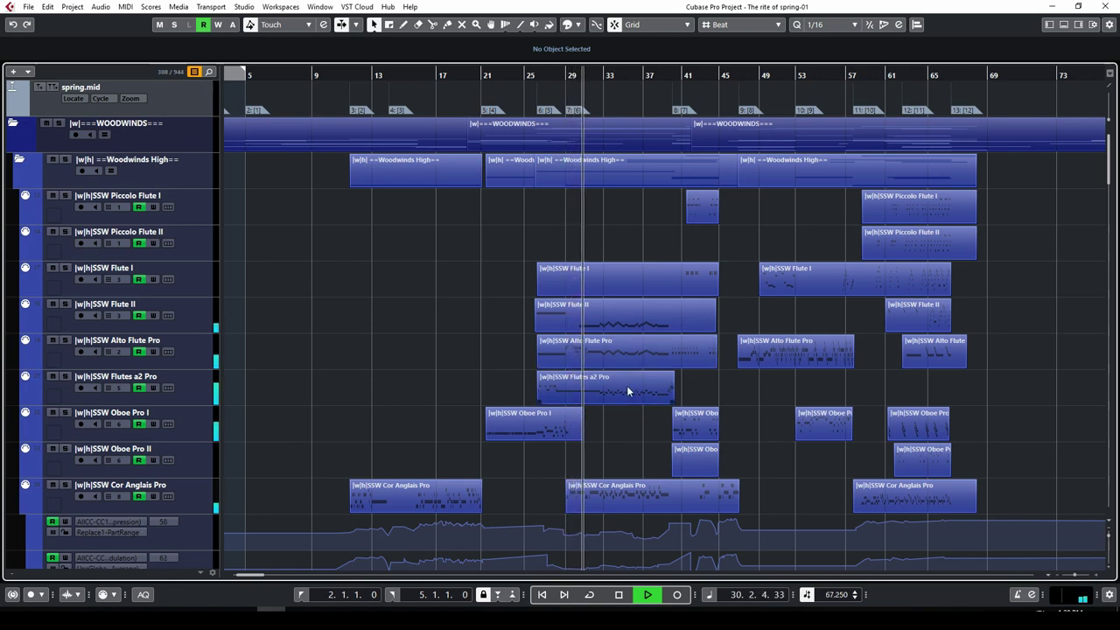
{"action": "scroll", "coordinate": [627, 403], "scroll_direction": "down", "scroll_amount": 3}
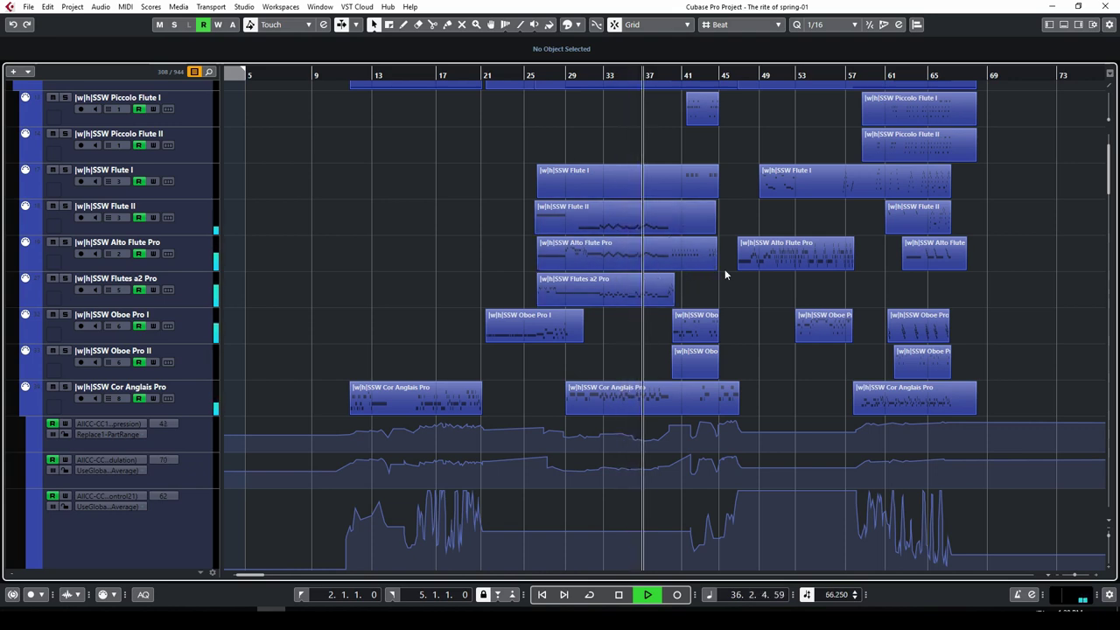
{"action": "scroll", "coordinate": [767, 290], "scroll_direction": "down", "scroll_amount": 3}
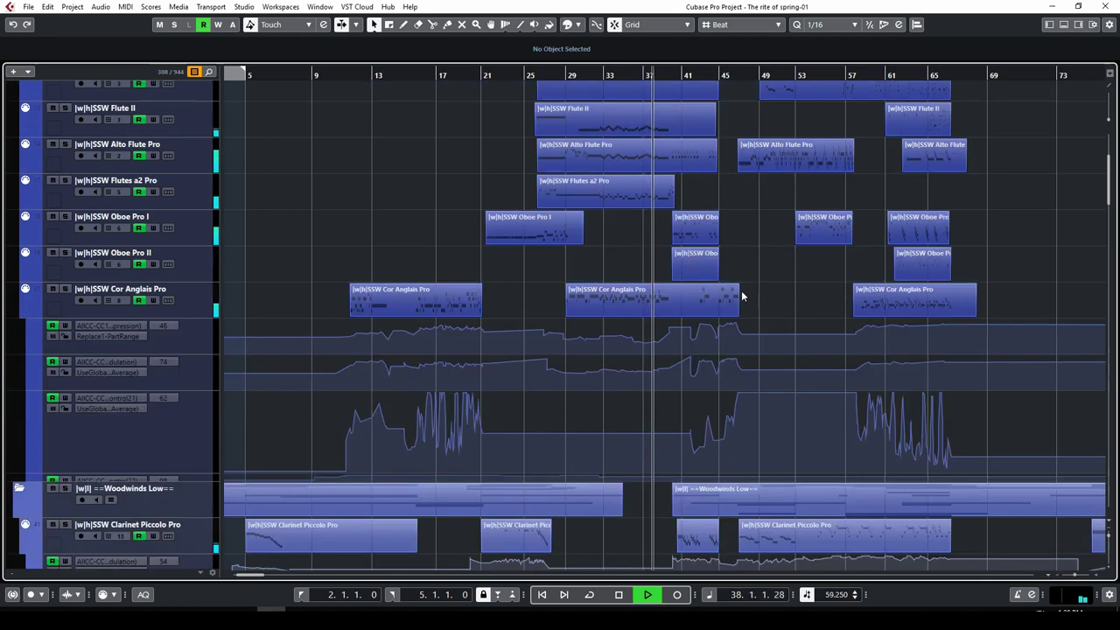
{"action": "scroll", "coordinate": [762, 280], "scroll_direction": "up", "scroll_amount": 5}
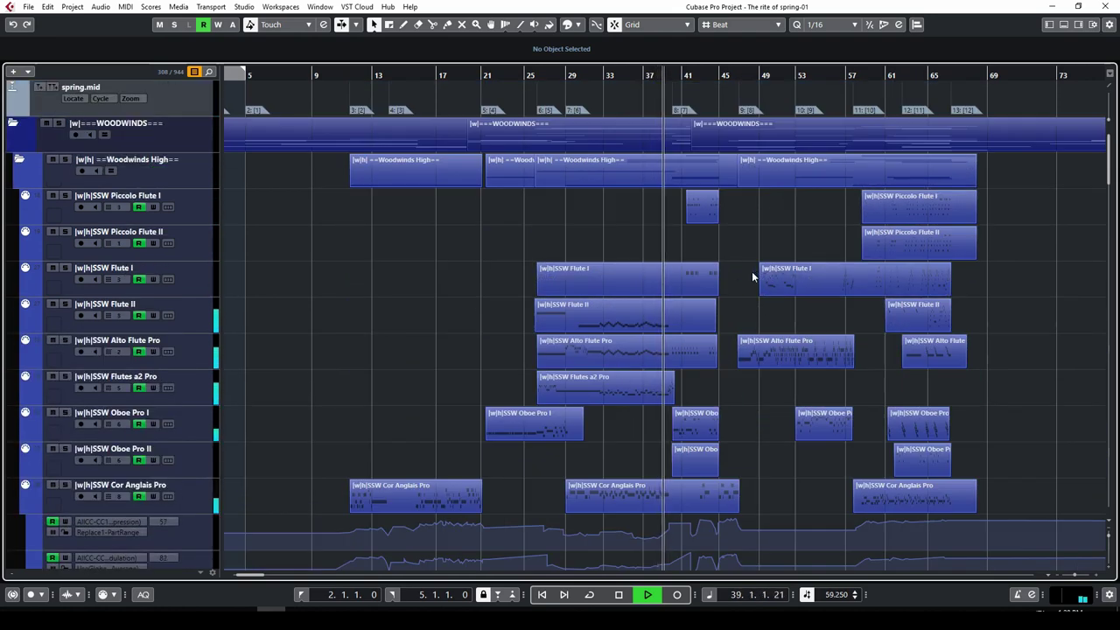
{"action": "scroll", "coordinate": [691, 328], "scroll_direction": "up", "scroll_amount": 5, "text": "ctrl"}
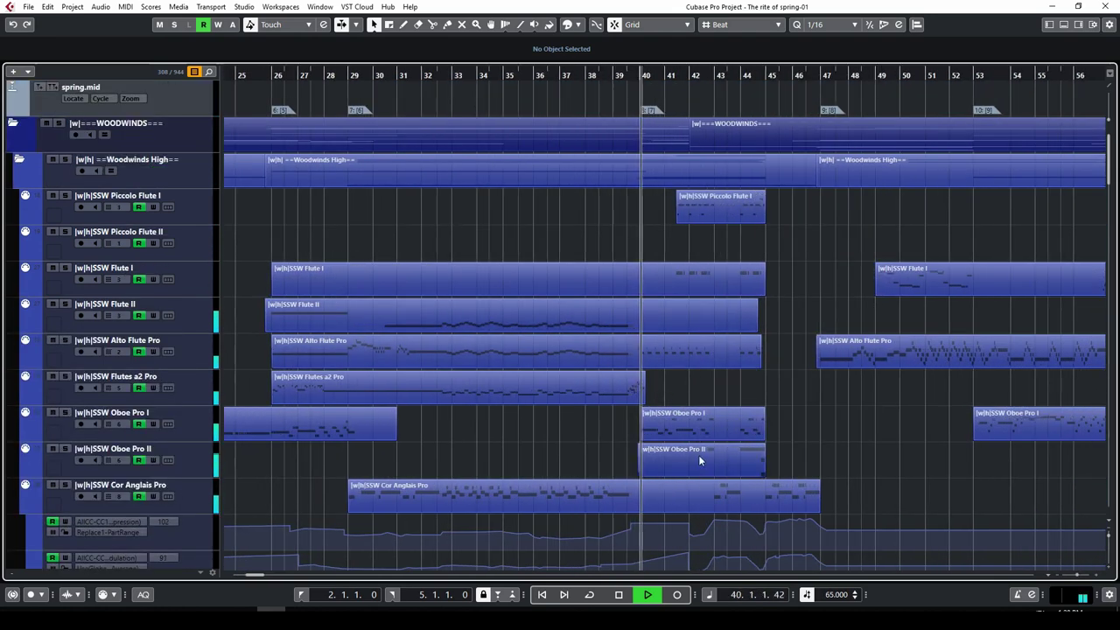
{"action": "left_click", "coordinate": [619, 595]}
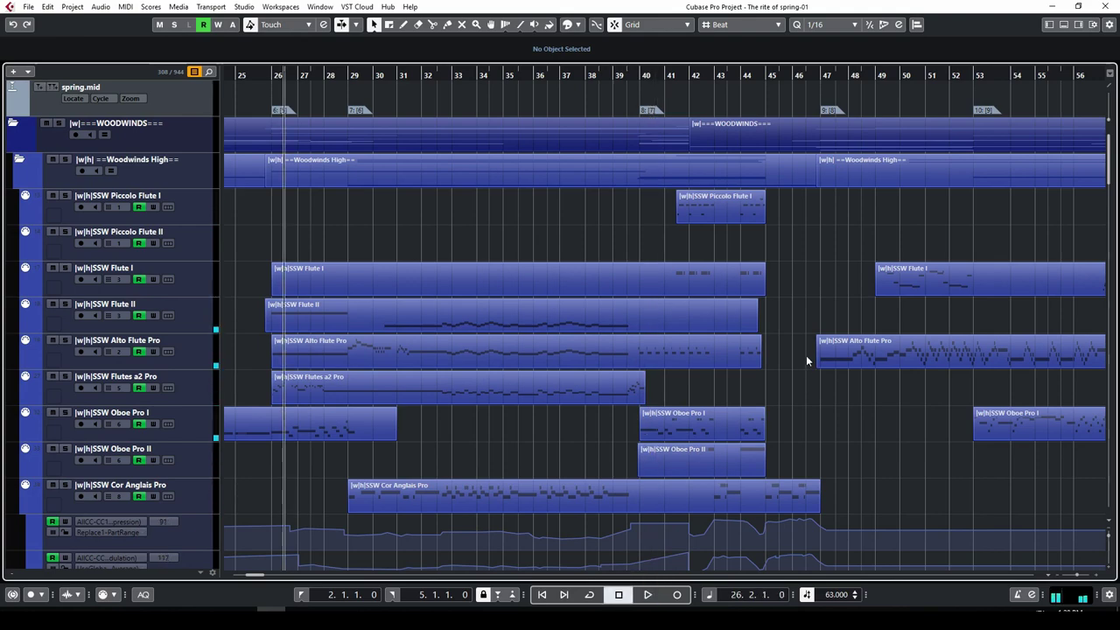
Move the playback position to bar 40 and look over the clarinet, bass clarinet, oboe and cor anglais parts starting or continuing there.
{"action": "left_click", "coordinate": [651, 75]}
{"action": "scroll", "coordinate": [680, 420], "scroll_direction": "down", "scroll_amount": 10}
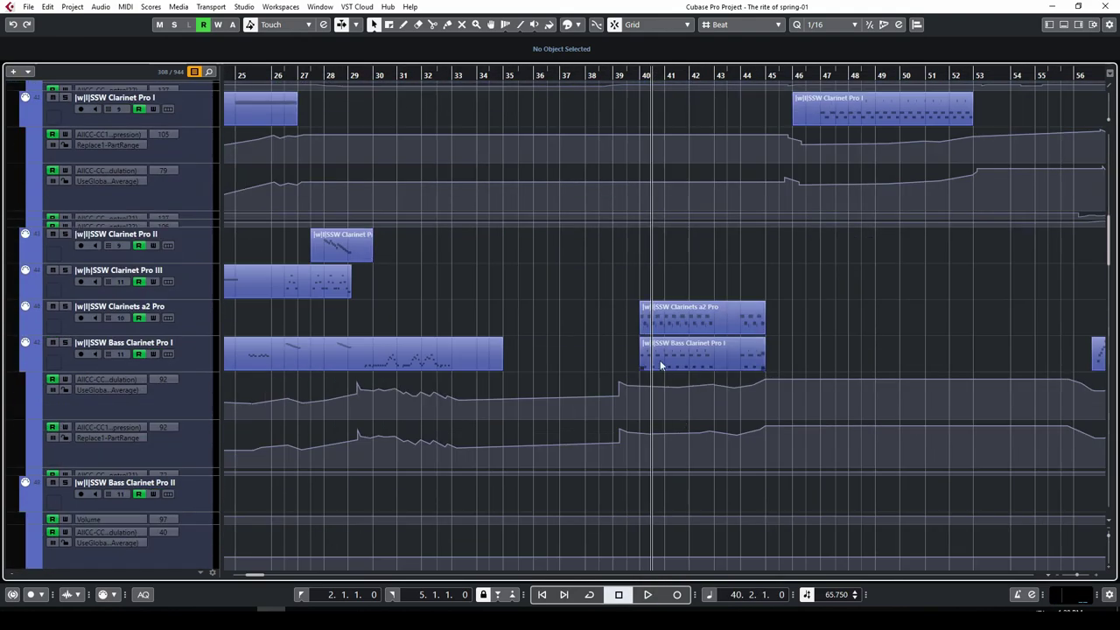
{"action": "scroll", "coordinate": [661, 363], "scroll_direction": "down", "scroll_amount": 5}
{"action": "scroll", "coordinate": [661, 377], "scroll_direction": "up", "scroll_amount": 10}
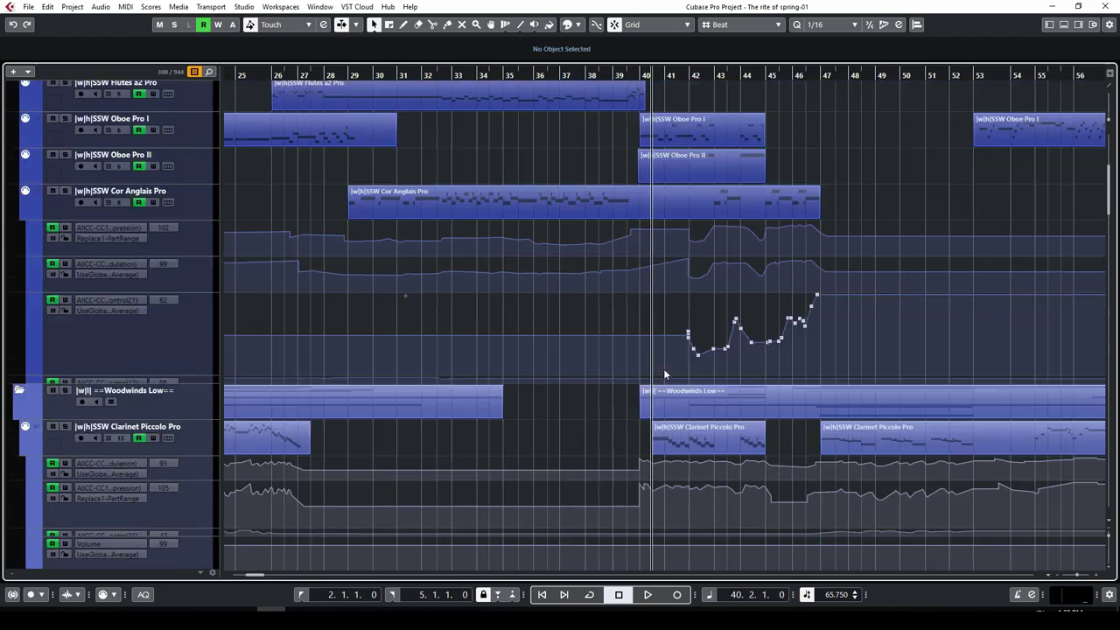
{"action": "scroll", "coordinate": [663, 368], "scroll_direction": "up", "scroll_amount": 3}
{"action": "left_click", "coordinate": [637, 77]}
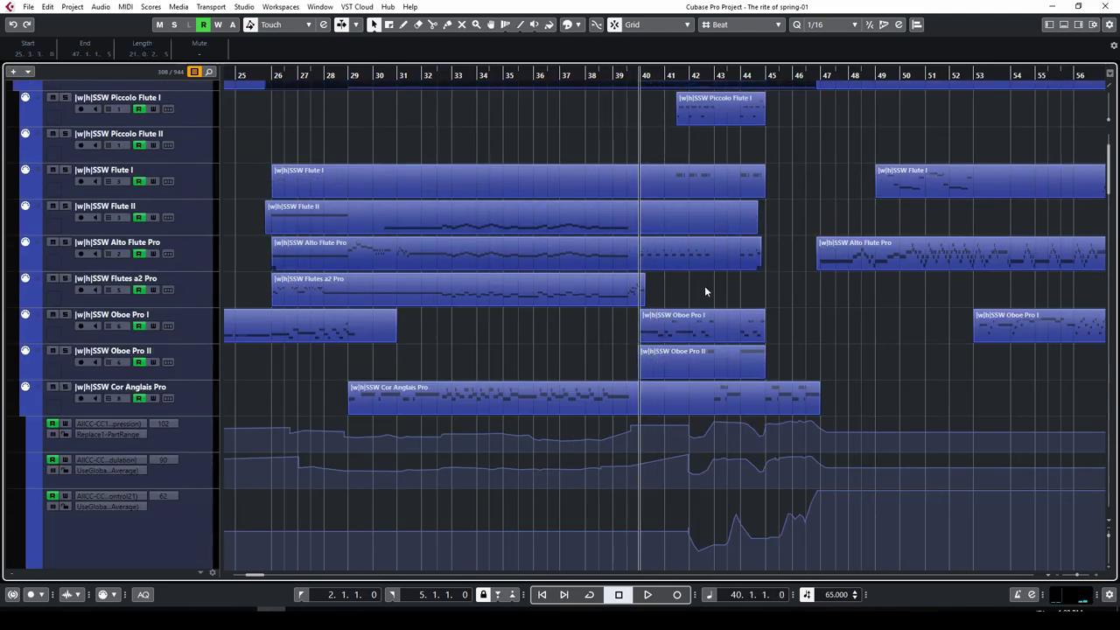
Inspect the SSW Oboe Pro II part's articulations with an added velocity lane in the Key Editor, play it from bar 39, and close the editor.
{"action": "double_click", "coordinate": [707, 355]}
{"action": "left_click", "coordinate": [171, 166]}
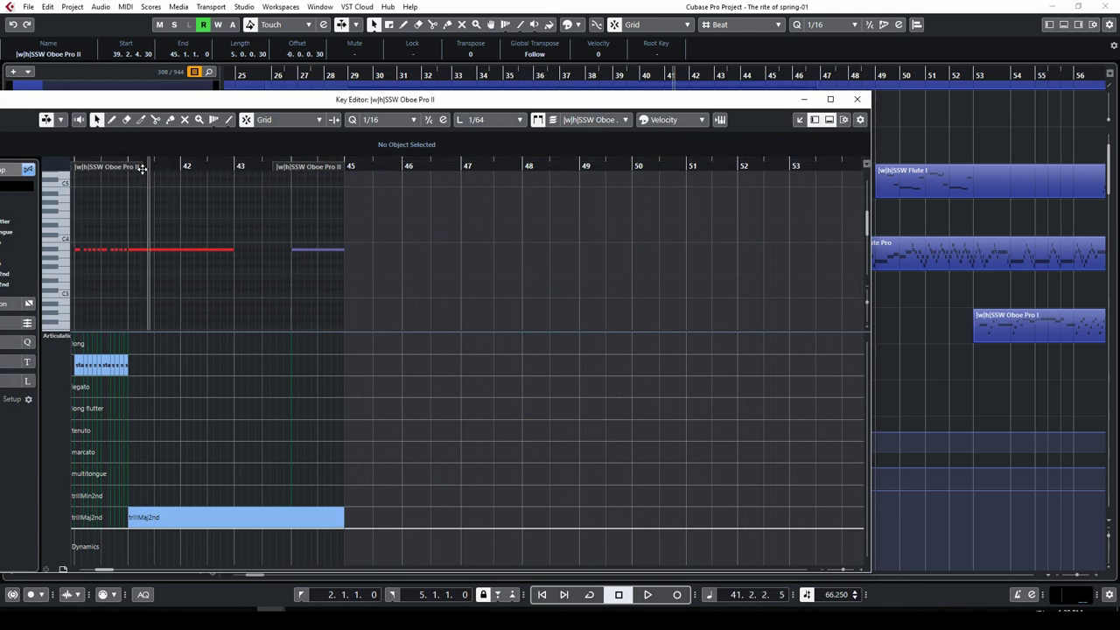
{"action": "left_click", "coordinate": [72, 166]}
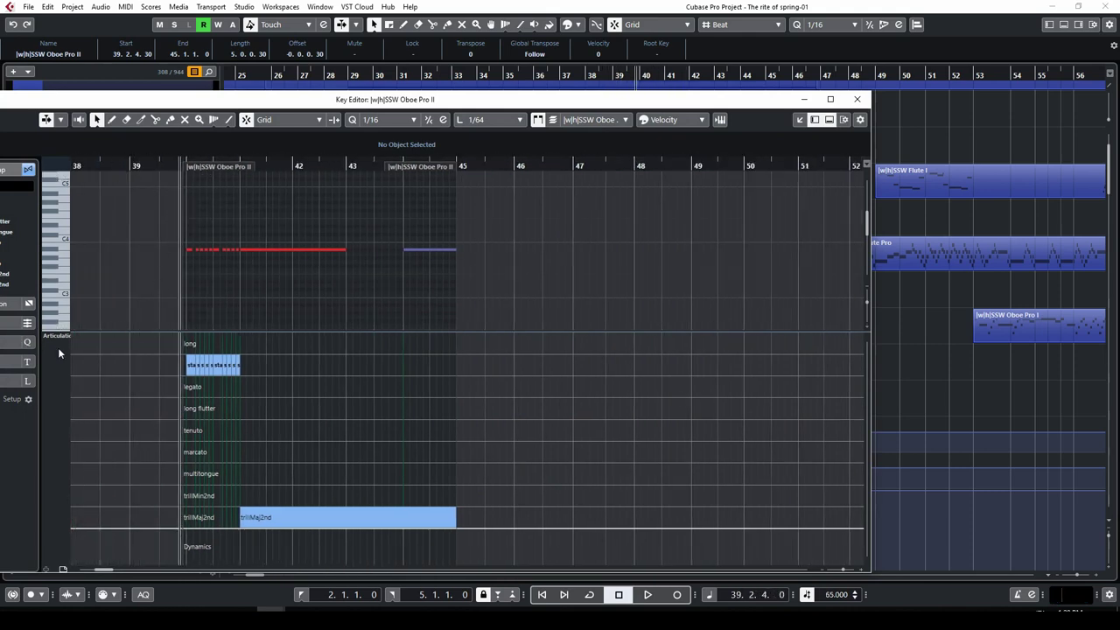
{"action": "left_click", "coordinate": [46, 565]}
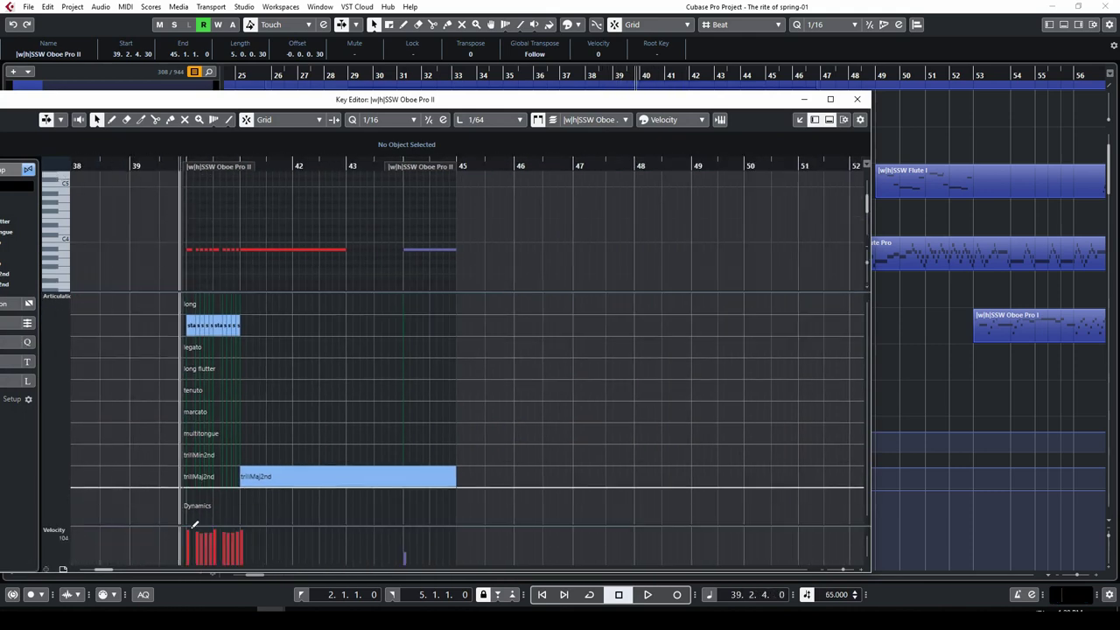
{"action": "left_click_drag", "start_coordinate": [232, 523], "coordinate": [201, 512]}
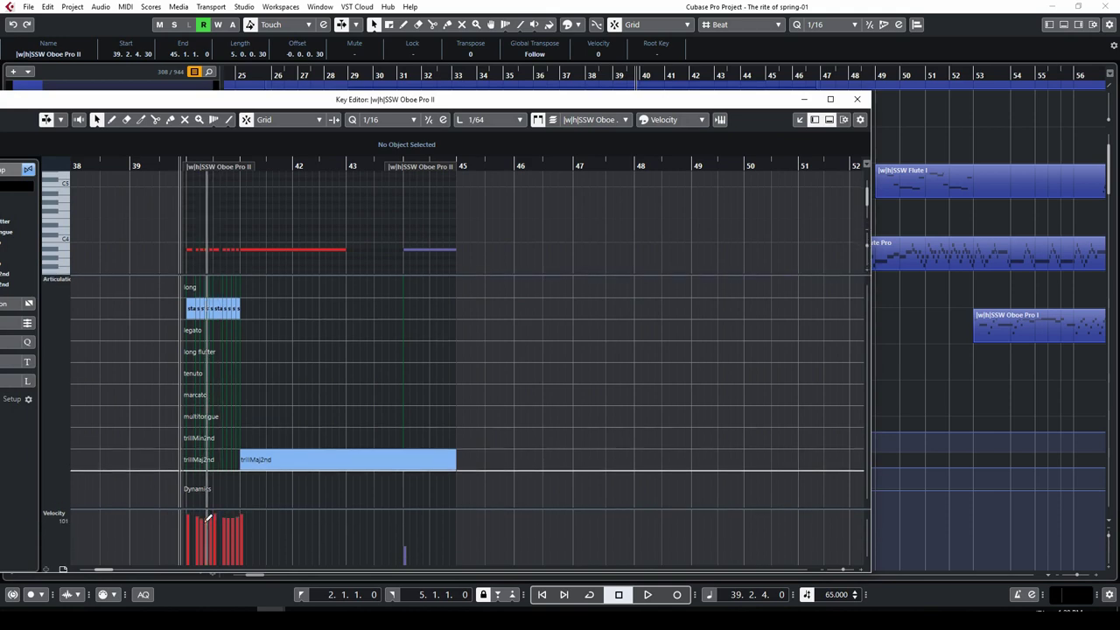
{"action": "left_click_drag", "start_coordinate": [207, 111], "coordinate": [314, 94]}
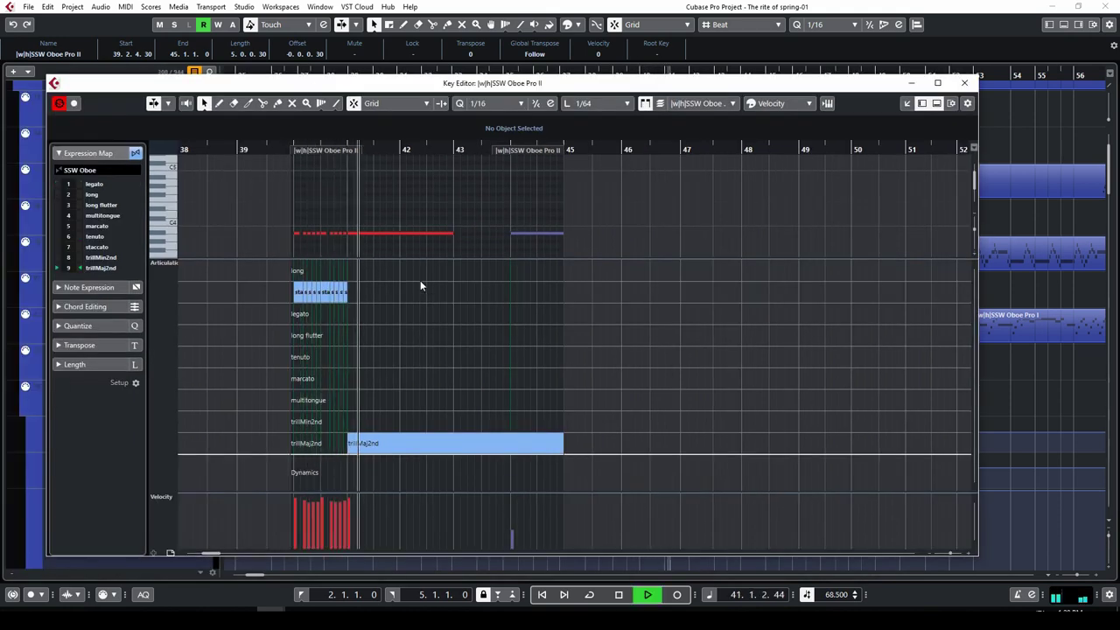
{"action": "key", "text": "space"}
{"action": "left_click", "coordinate": [966, 83]}
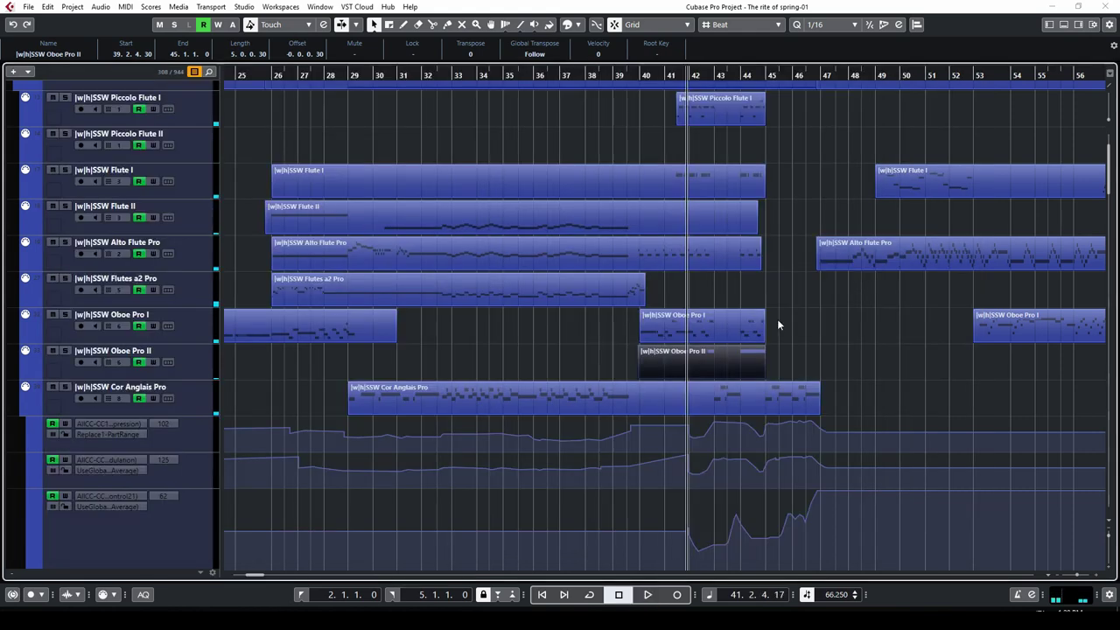
Play the woodwind arrangement from bar 40, follow the piccolo and flute entries, and stop in bar 42.
{"action": "left_click", "coordinate": [643, 75]}
{"action": "key", "text": "space"}
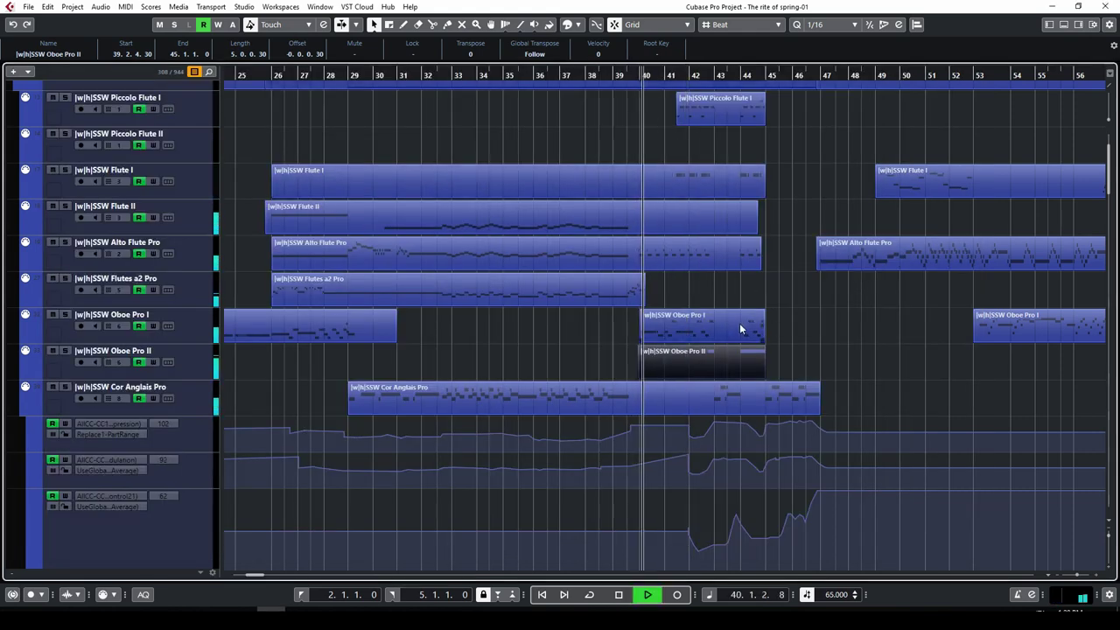
{"action": "scroll", "coordinate": [734, 321], "scroll_direction": "up", "scroll_amount": 3}
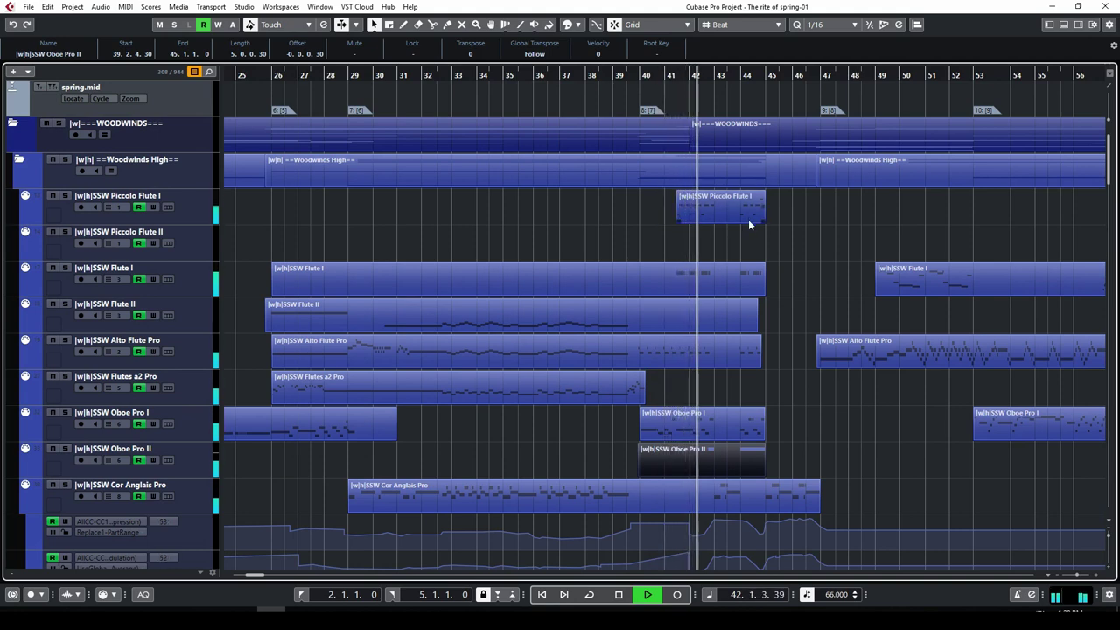
{"action": "left_click", "coordinate": [773, 239]}
{"action": "key", "text": "space"}
Open the SSW Piccolo Flute I and SSW Flute I parts together in the Key Editor and inspect the flute's articulations with an enlarged note area.
{"action": "left_click", "coordinate": [740, 279]}
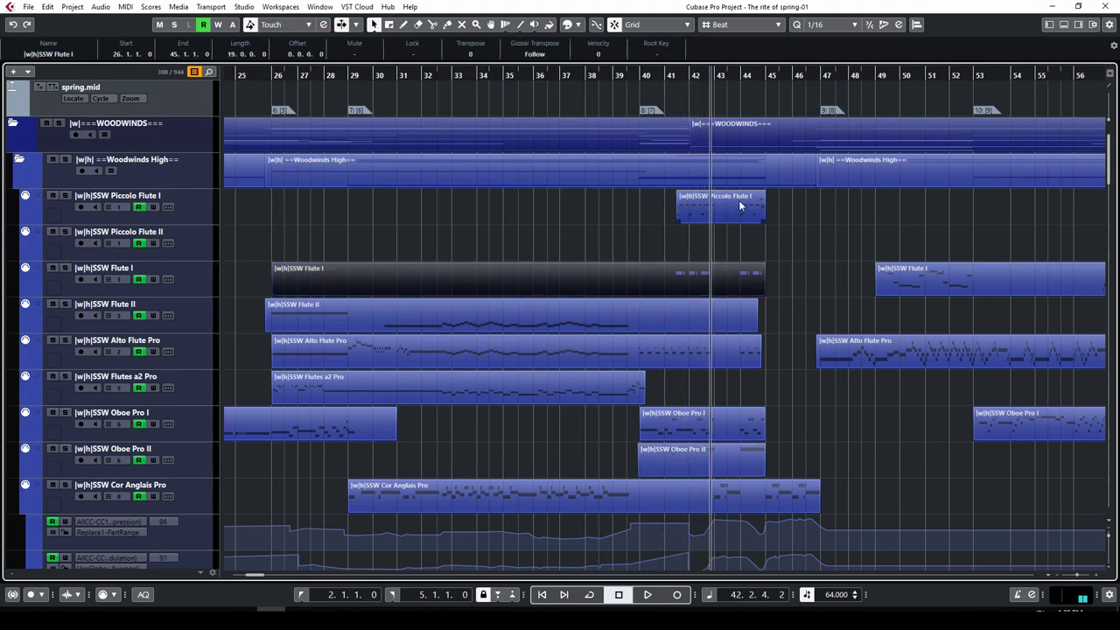
{"action": "double_click", "coordinate": [725, 210]}
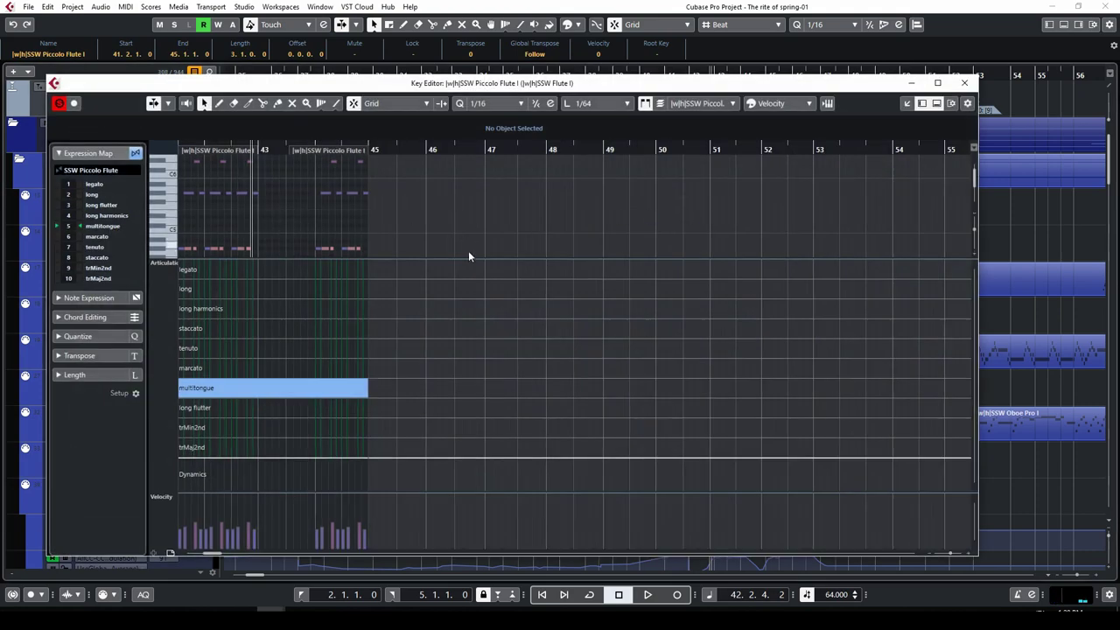
{"action": "left_click_drag", "start_coordinate": [465, 257], "coordinate": [466, 364]}
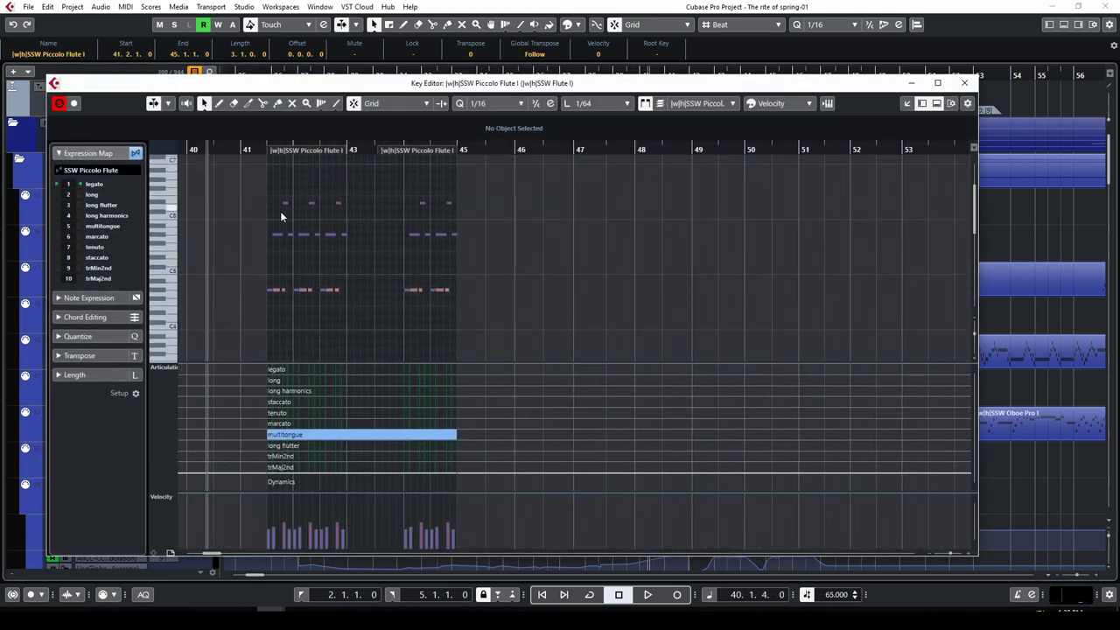
{"action": "left_click", "coordinate": [336, 289]}
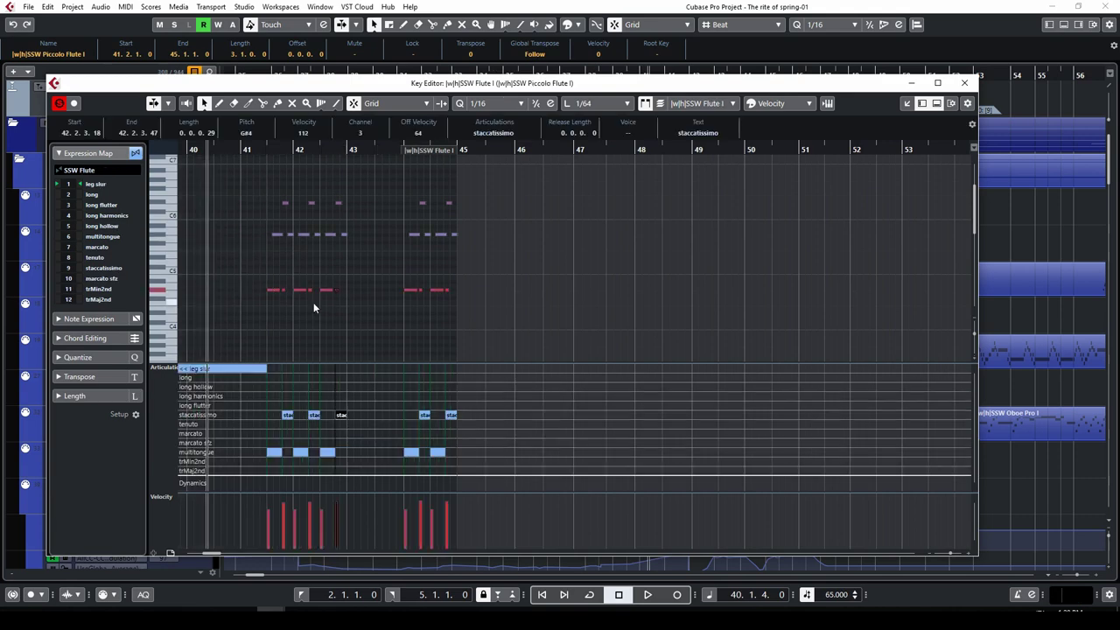
Play the combined piccolo and flute parts from the middle of bar 41, and close the Key Editor.
{"action": "left_click", "coordinate": [270, 153]}
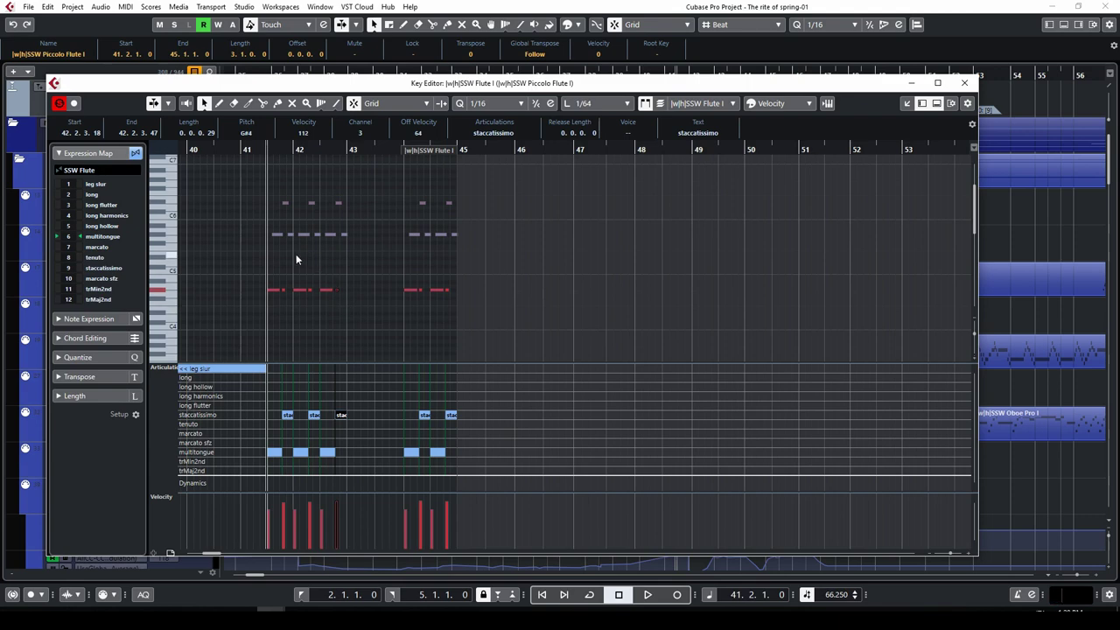
{"action": "key", "text": "space"}
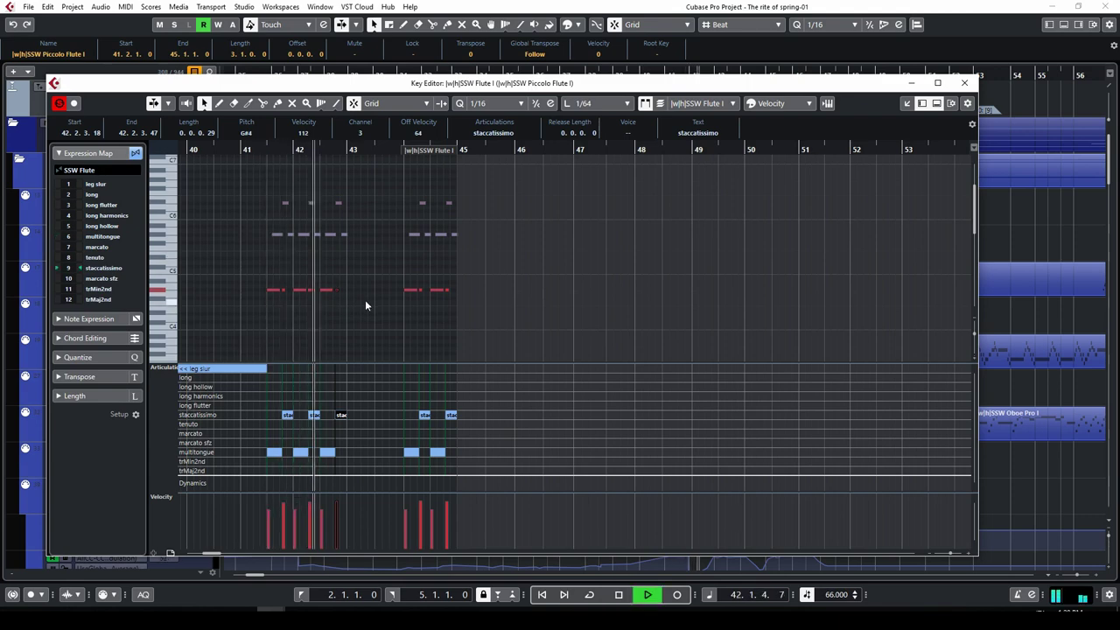
{"action": "key", "text": "space"}
{"action": "left_click", "coordinate": [963, 83]}
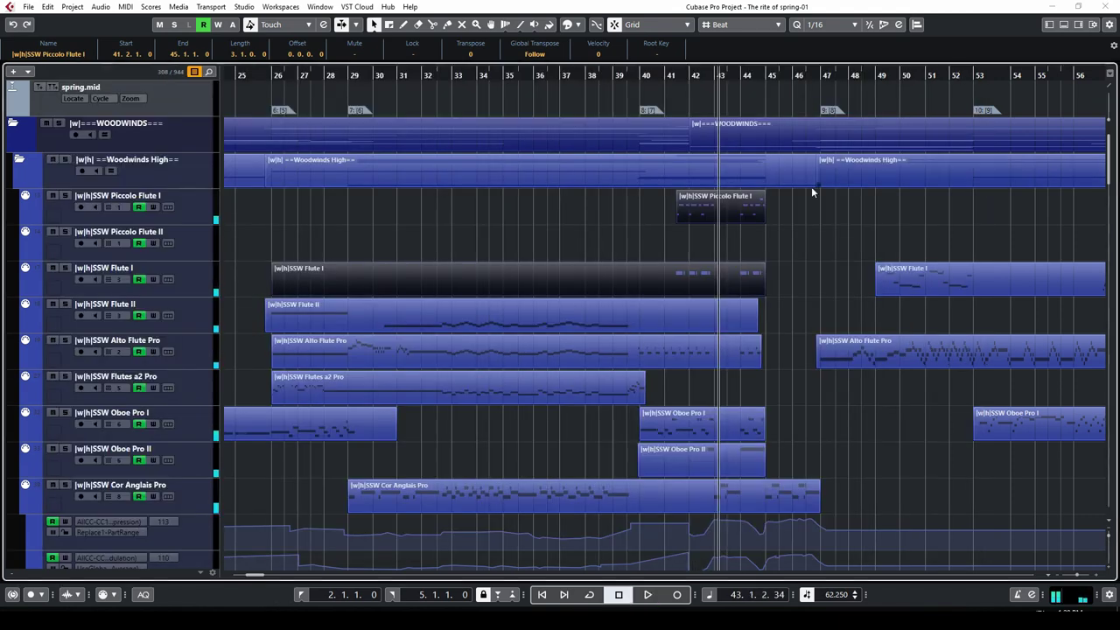
Open the SSW Piccolo Flute I part alone in the Key Editor, play its multitongue notes through bar 42, and close the editor.
{"action": "double_click", "coordinate": [726, 217]}
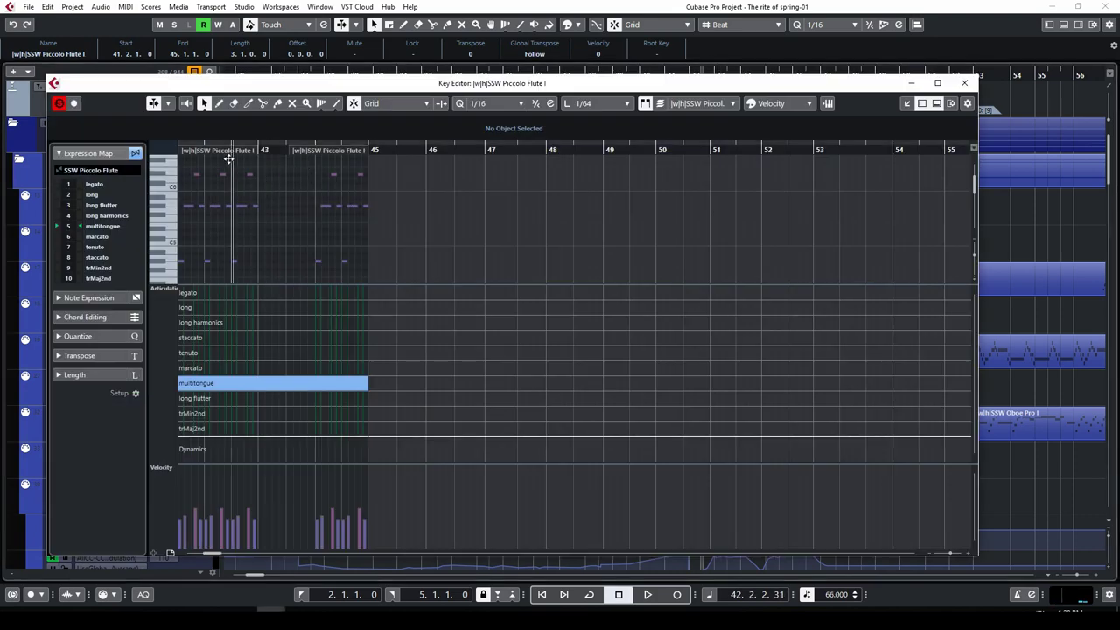
{"action": "key", "text": "space"}
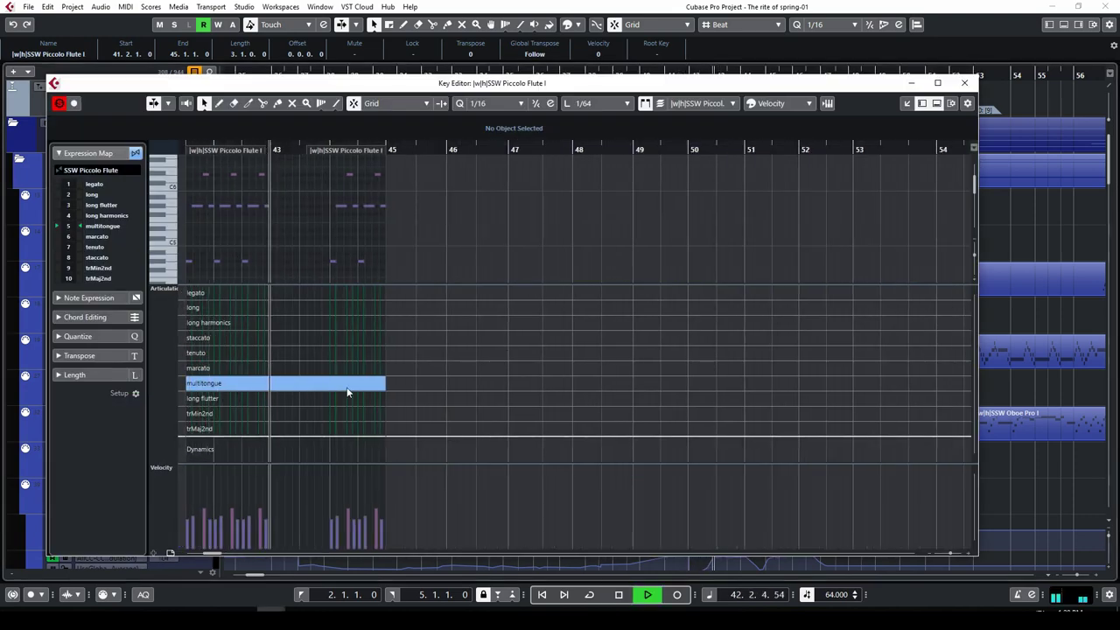
{"action": "key", "text": "space"}
{"action": "left_click", "coordinate": [966, 83]}
Play the arrangement from the start of the piccolo flute part, follow the woodwinds down to the clarinets and bassoons, and stop at bar 45.
{"action": "key", "text": "l"}
{"action": "key", "text": "space"}
{"action": "scroll", "coordinate": [777, 325], "scroll_direction": "down", "scroll_amount": 5}
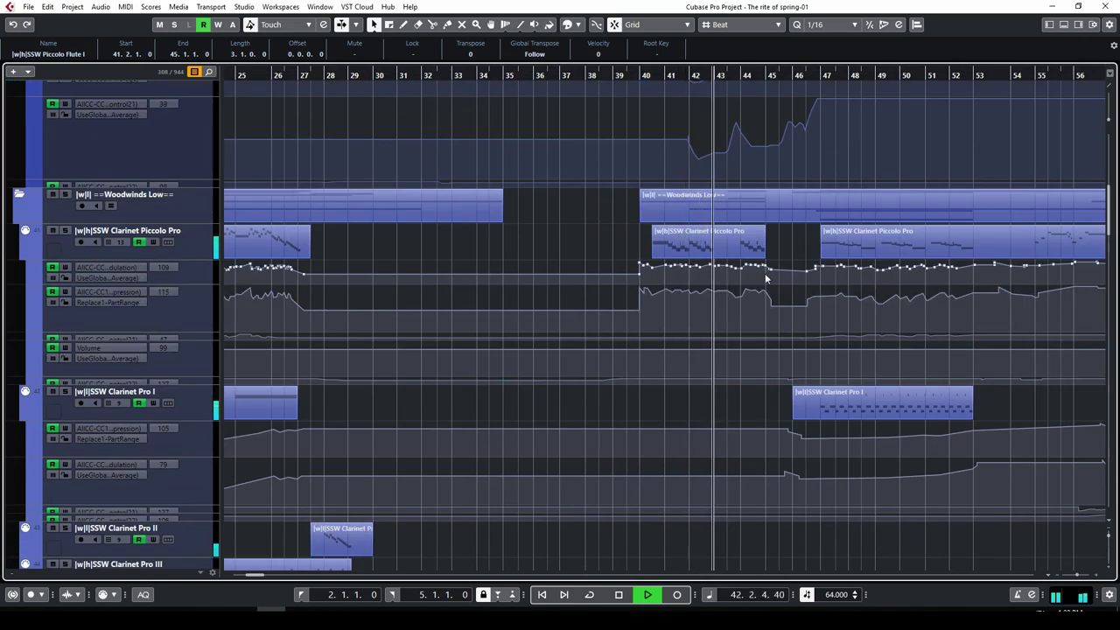
{"action": "scroll", "coordinate": [779, 272], "scroll_direction": "up", "scroll_amount": 6}
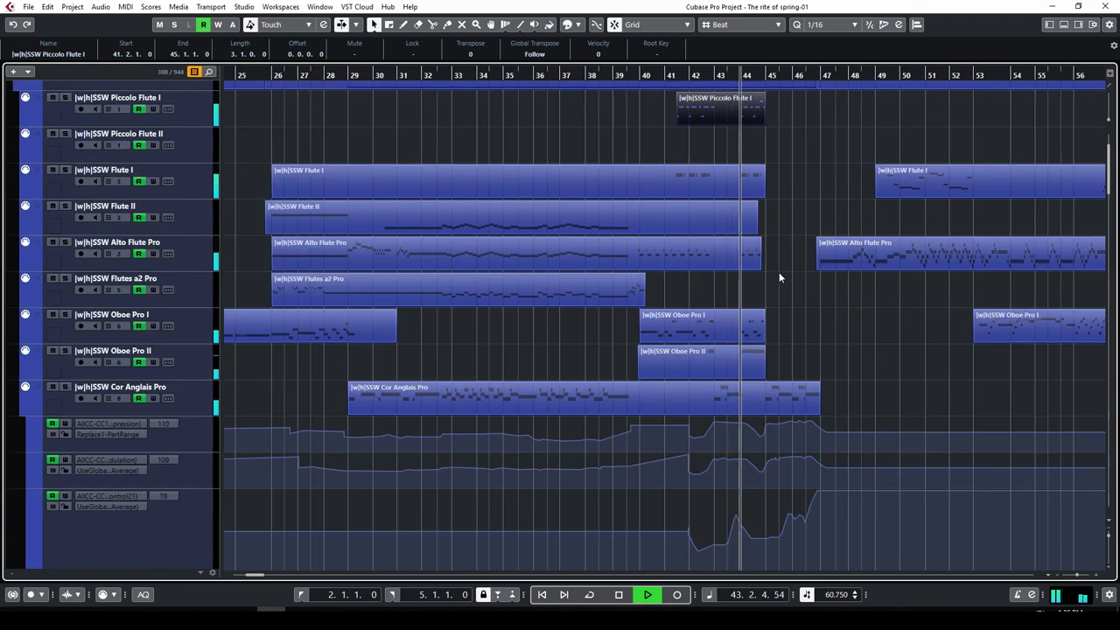
{"action": "scroll", "coordinate": [779, 276], "scroll_direction": "down", "scroll_amount": 7}
{"action": "scroll", "coordinate": [777, 280], "scroll_direction": "down", "scroll_amount": 3}
{"action": "key", "text": "space"}
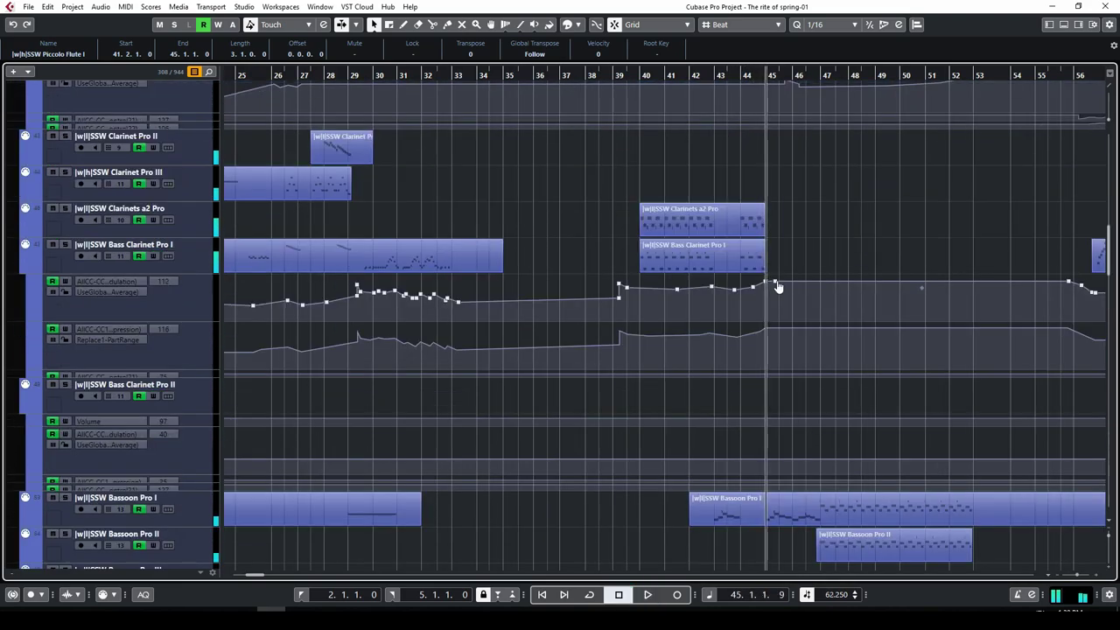
Select the clarinet piccolo, clarinets a2 and bass clarinet I parts along with the piccolo flute, and open them together in the Key Editor.
{"action": "scroll", "coordinate": [778, 283], "scroll_direction": "up", "scroll_amount": 5}
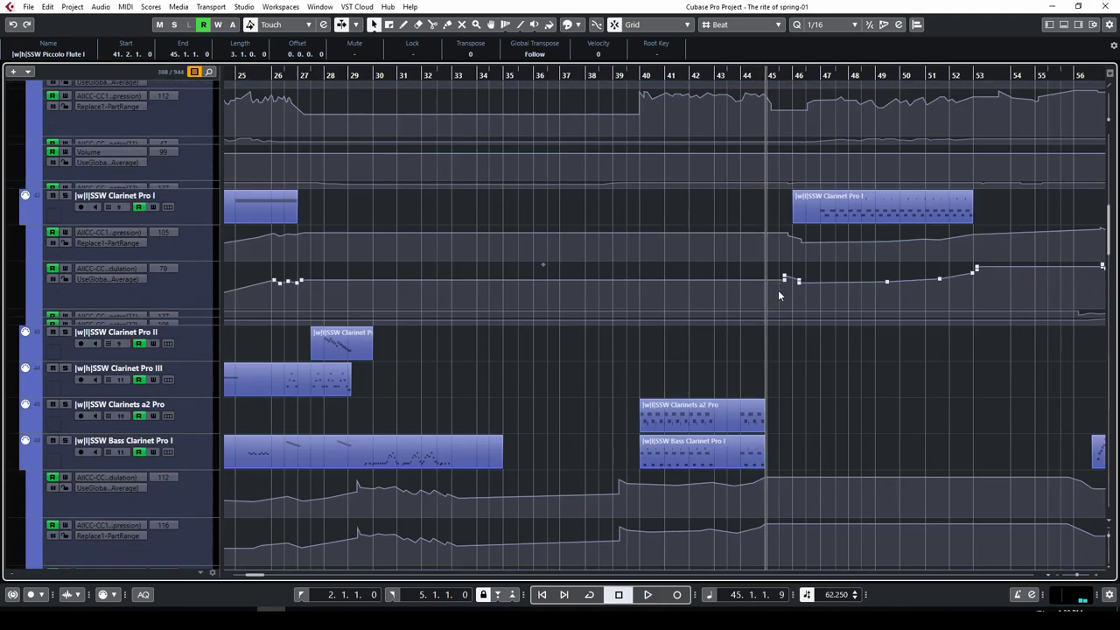
{"action": "scroll", "coordinate": [779, 294], "scroll_direction": "up", "scroll_amount": 3}
{"action": "scroll", "coordinate": [789, 401], "scroll_direction": "down", "scroll_amount": 5}
{"action": "left_click_drag", "start_coordinate": [703, 383], "coordinate": [745, 317]}
{"action": "scroll", "coordinate": [747, 321], "scroll_direction": "up", "scroll_amount": 5}
{"action": "left_click", "coordinate": [718, 249], "text": "shift"}
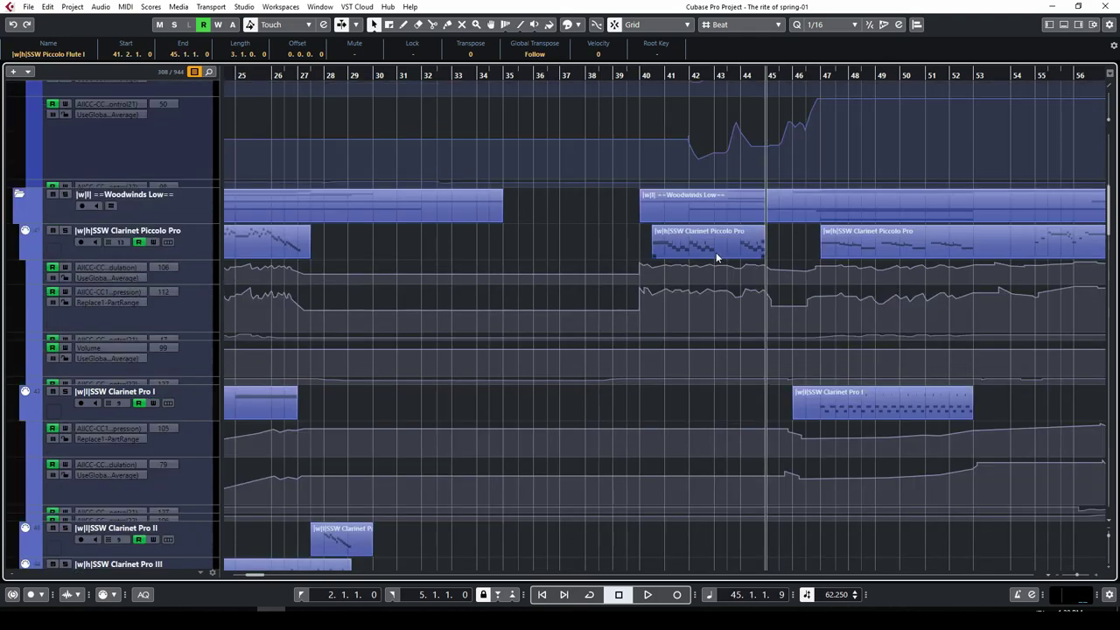
{"action": "scroll", "coordinate": [714, 314], "scroll_direction": "down", "scroll_amount": 10}
{"action": "key", "text": "Return"}
Play the combined woodwind parts from bar 40 with an enlarged note area, follow them down to the bass clarinet, and close the editor.
{"action": "key", "text": "space"}
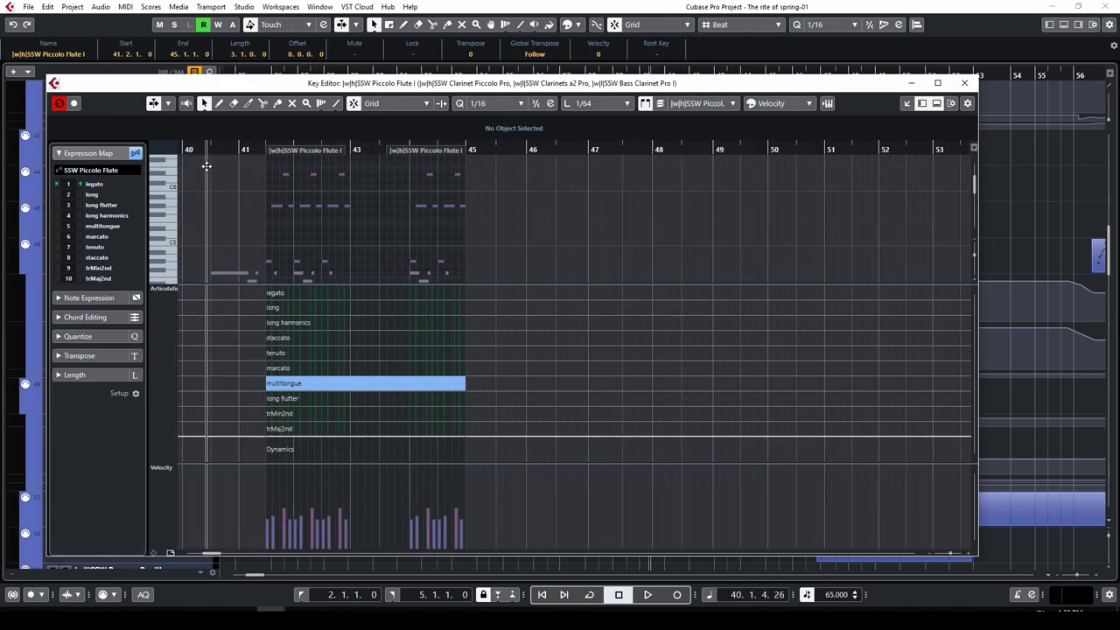
{"action": "left_click_drag", "start_coordinate": [341, 284], "coordinate": [358, 373]}
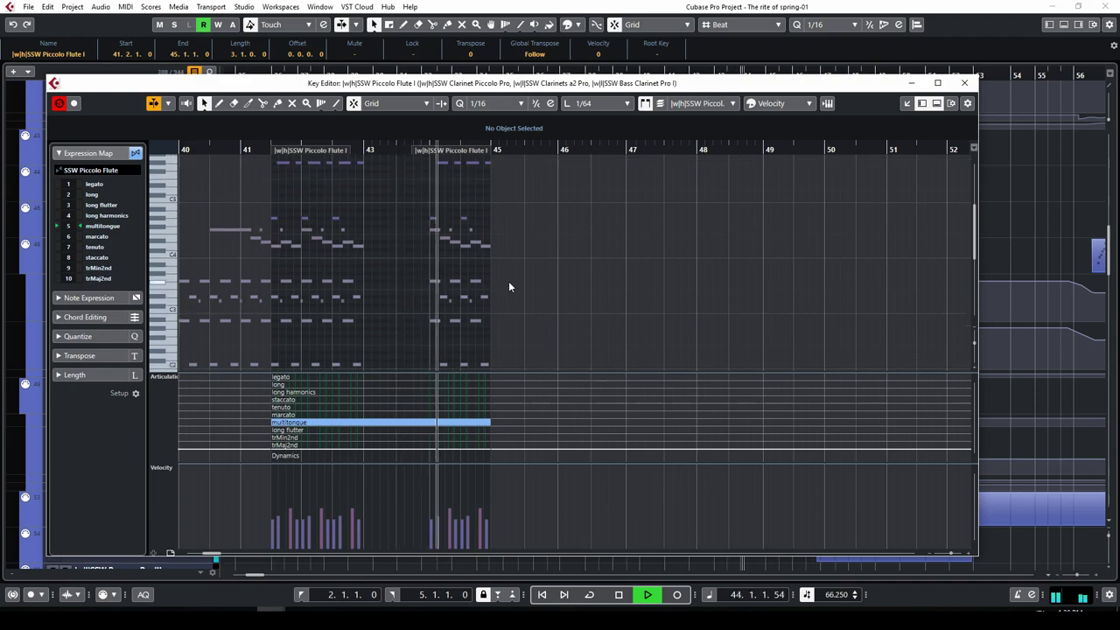
{"action": "scroll", "coordinate": [534, 281], "scroll_direction": "down", "scroll_amount": 2}
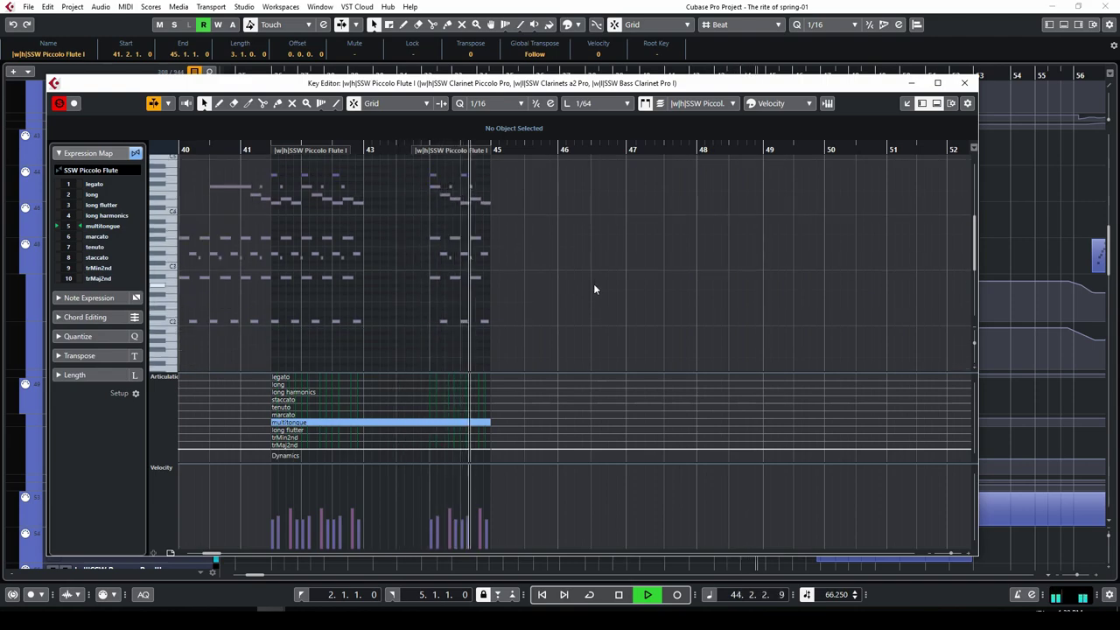
{"action": "left_click", "coordinate": [966, 82]}
Follow the continuing playback through the bassoon, contrabassoon, horn and high woodwind parts, and stop in bar 53.
{"action": "scroll", "coordinate": [869, 331], "scroll_direction": "down", "scroll_amount": 2}
{"action": "scroll", "coordinate": [867, 331], "scroll_direction": "down", "scroll_amount": 6}
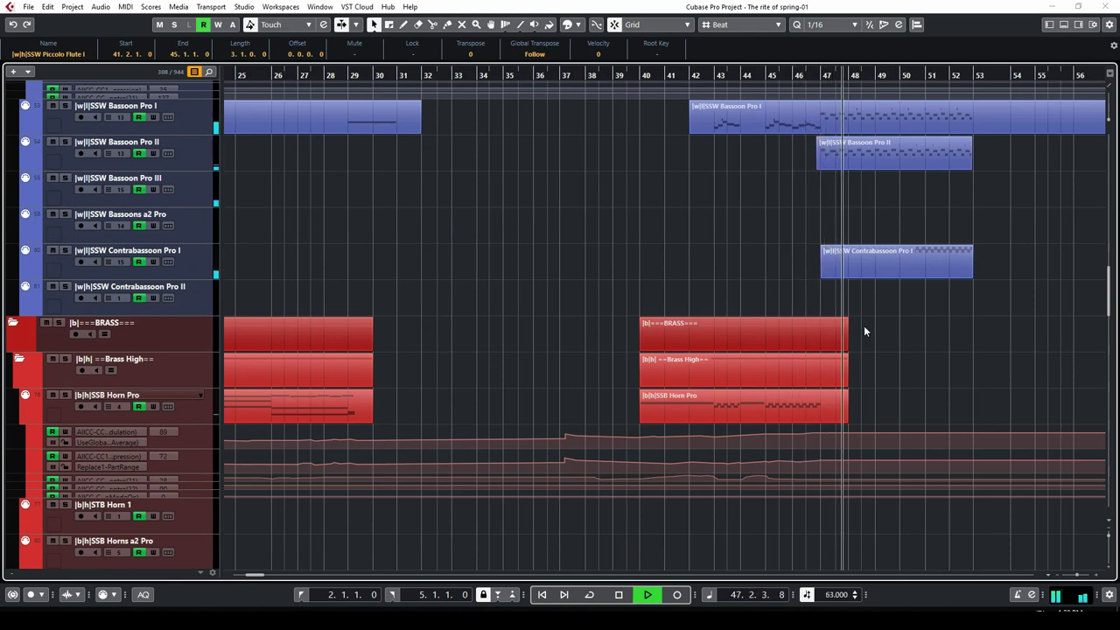
{"action": "scroll", "coordinate": [864, 330], "scroll_direction": "up", "scroll_amount": 2}
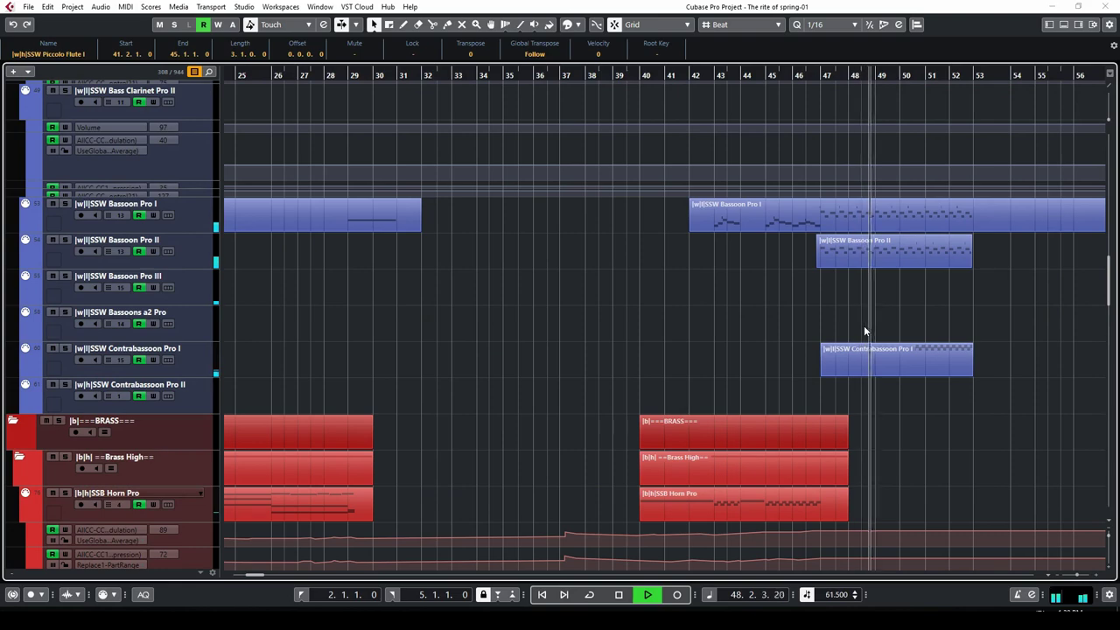
{"action": "scroll", "coordinate": [896, 328], "scroll_direction": "down", "scroll_amount": 2}
{"action": "scroll", "coordinate": [895, 341], "scroll_direction": "up", "scroll_amount": 10}
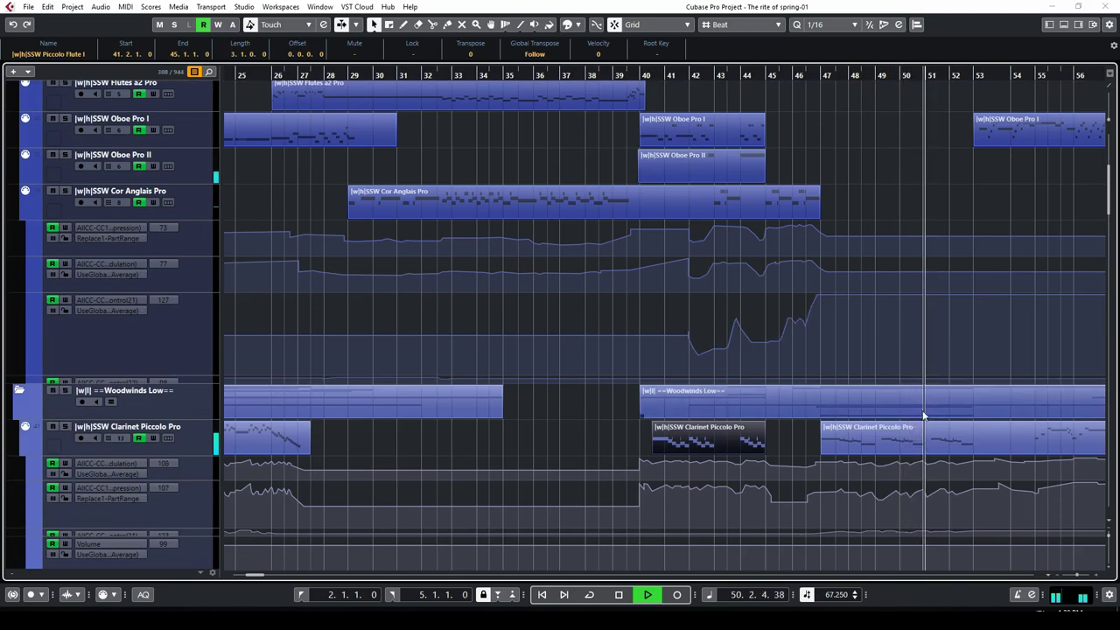
{"action": "scroll", "coordinate": [925, 316], "scroll_direction": "up", "scroll_amount": 4}
{"action": "scroll", "coordinate": [926, 320], "scroll_direction": "up", "scroll_amount": 2}
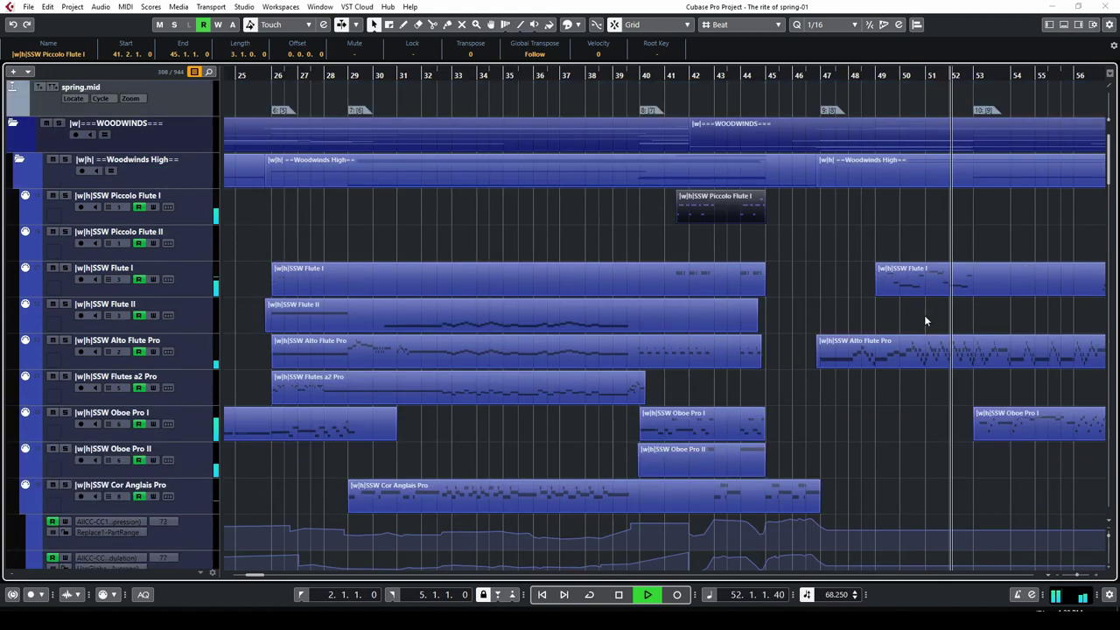
{"action": "scroll", "coordinate": [921, 323], "scroll_direction": "down", "scroll_amount": 4}
{"action": "key", "text": "space"}
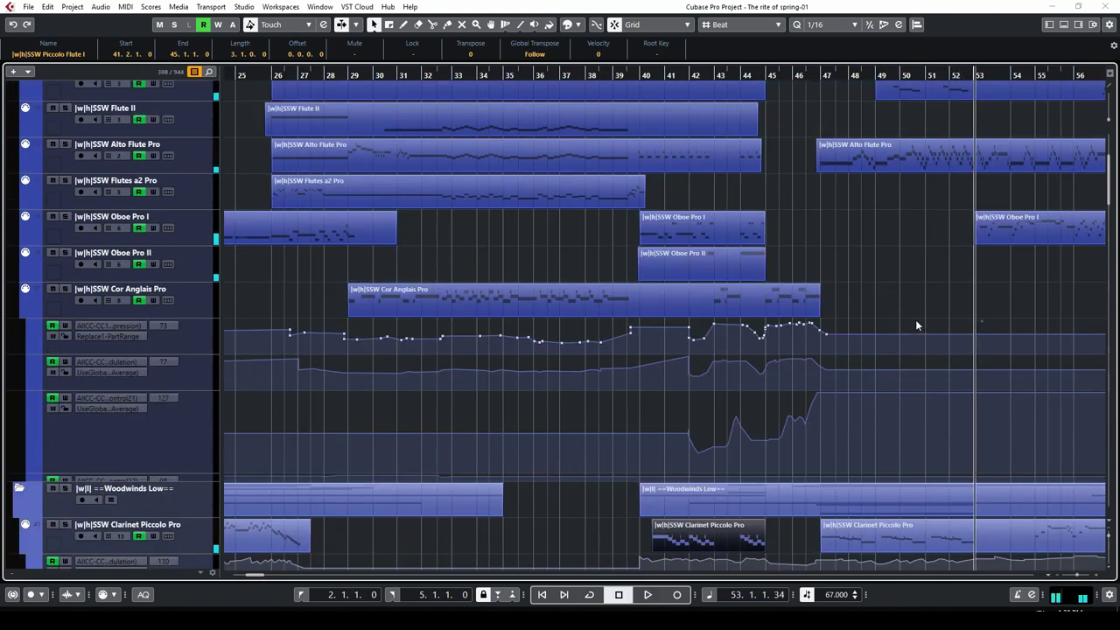
Resume playback from bar 53 with the timeline moved on to the following woodwind entries, and stop in bar 55.
{"action": "key", "text": "space"}
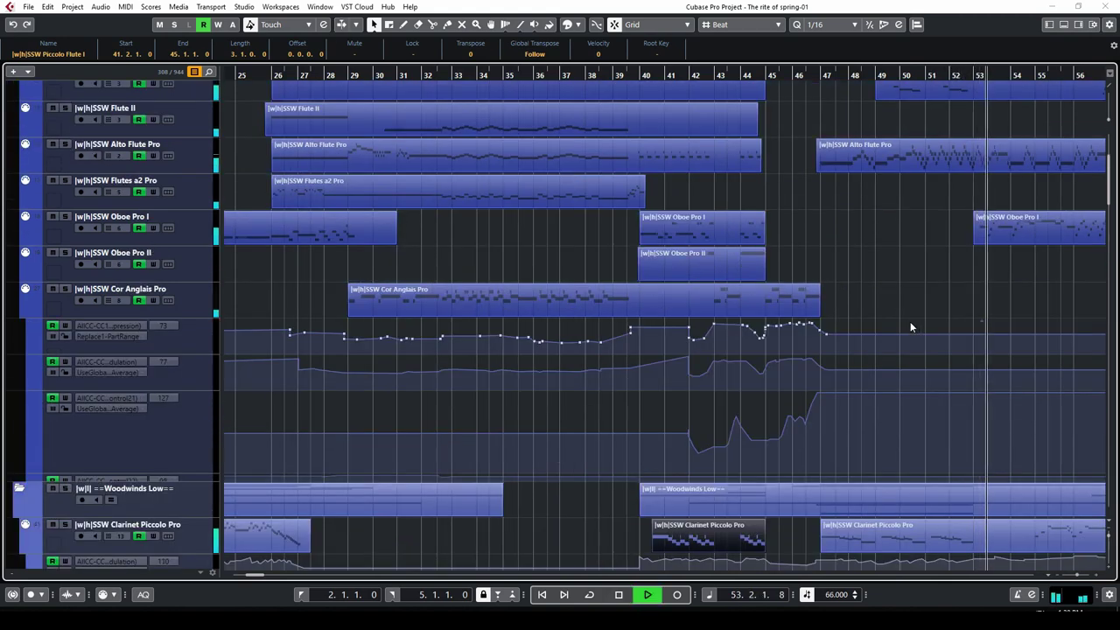
{"action": "left_click", "coordinate": [258, 575]}
{"action": "scroll", "coordinate": [313, 395], "scroll_direction": "down", "scroll_amount": 3}
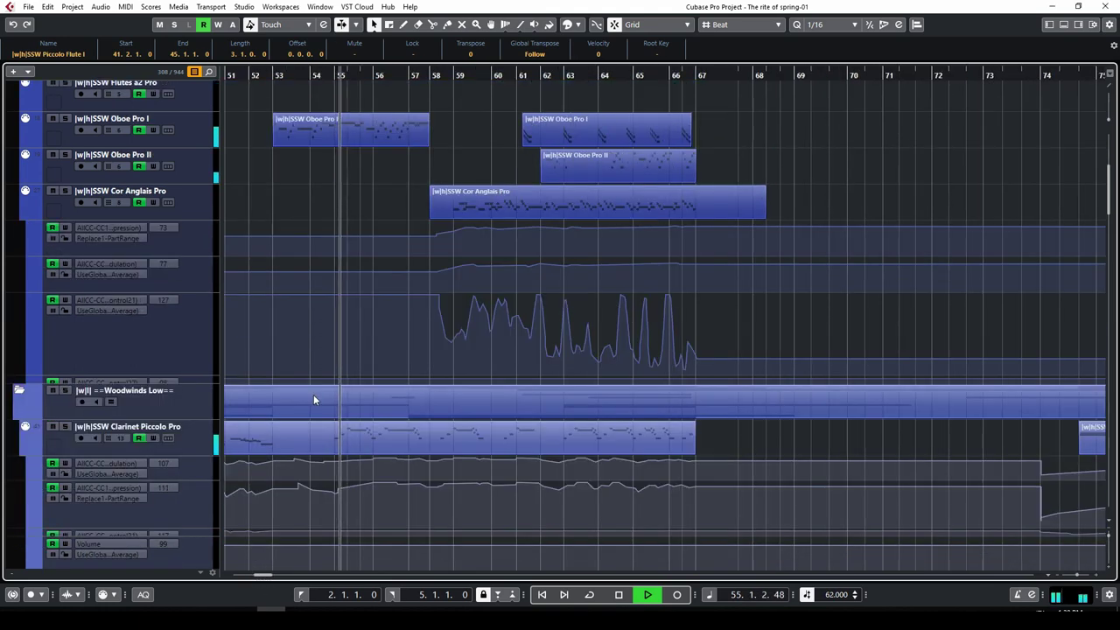
{"action": "key", "text": "space"}
Open the SSW Clarinet Piccolo Pro part starting at bar 47 in a maximised Key Editor and play it from bar 55.
{"action": "scroll", "coordinate": [314, 397], "scroll_direction": "down", "scroll_amount": 3}
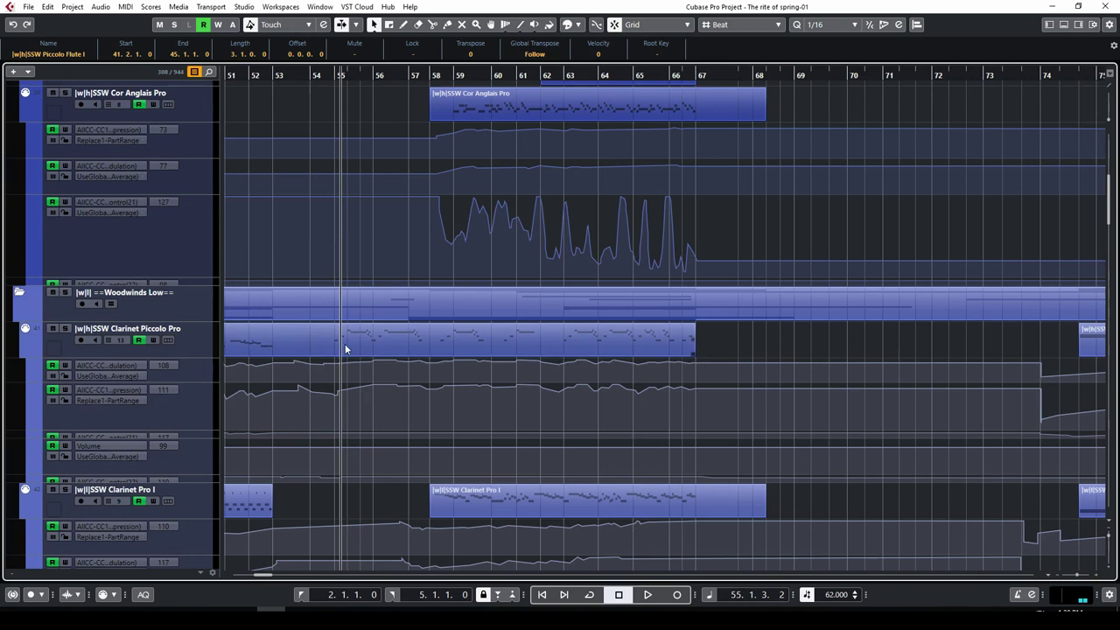
{"action": "left_click", "coordinate": [193, 355]}
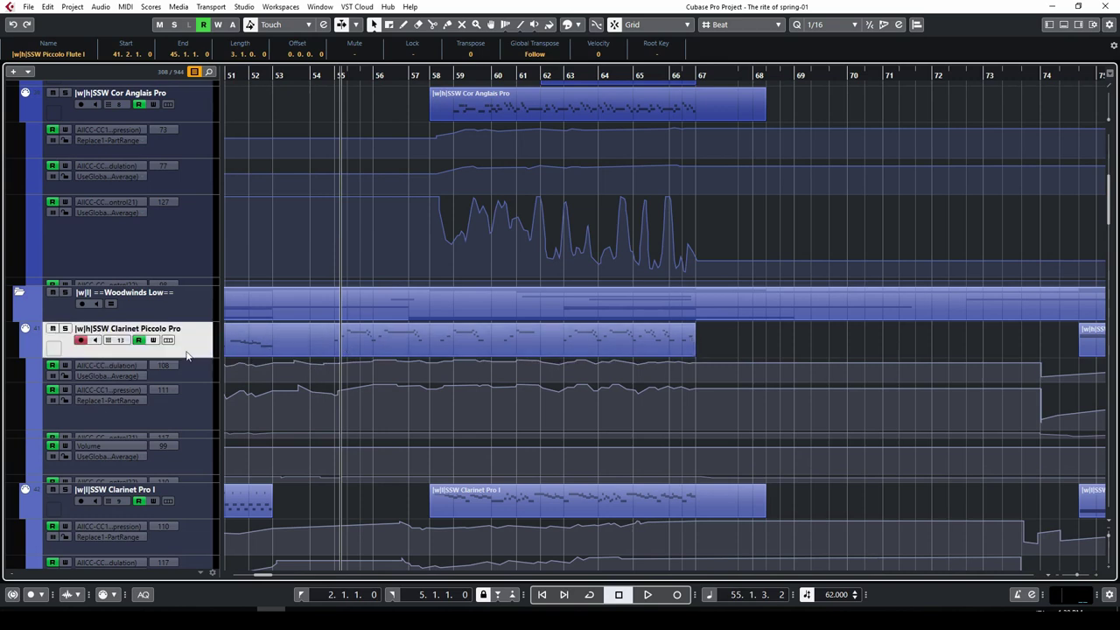
{"action": "left_click", "coordinate": [411, 344]}
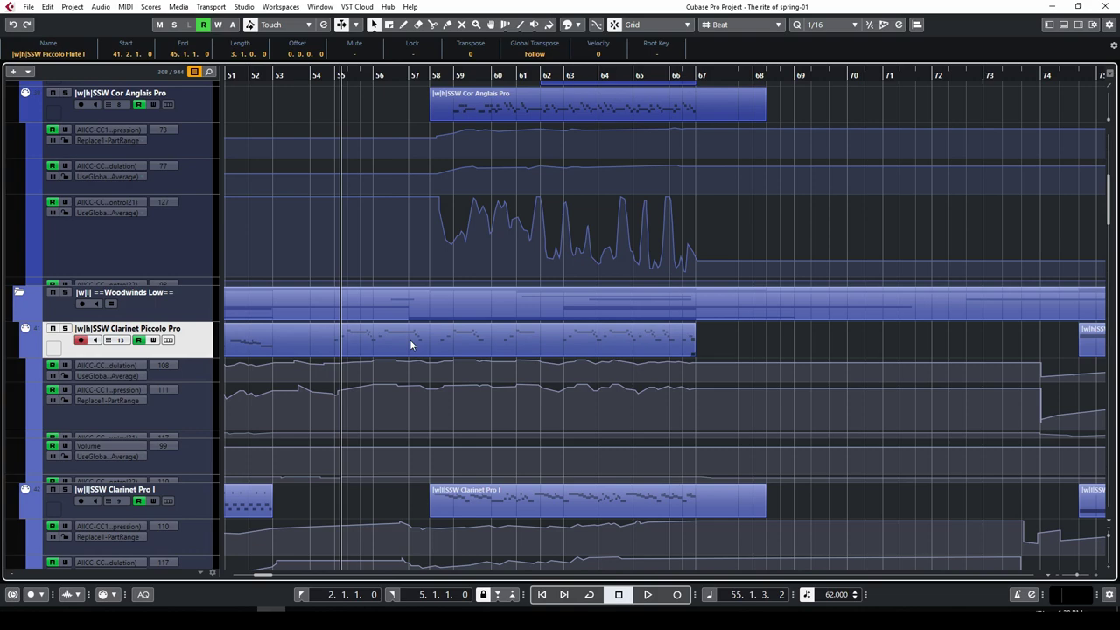
{"action": "left_click", "coordinate": [317, 167]}
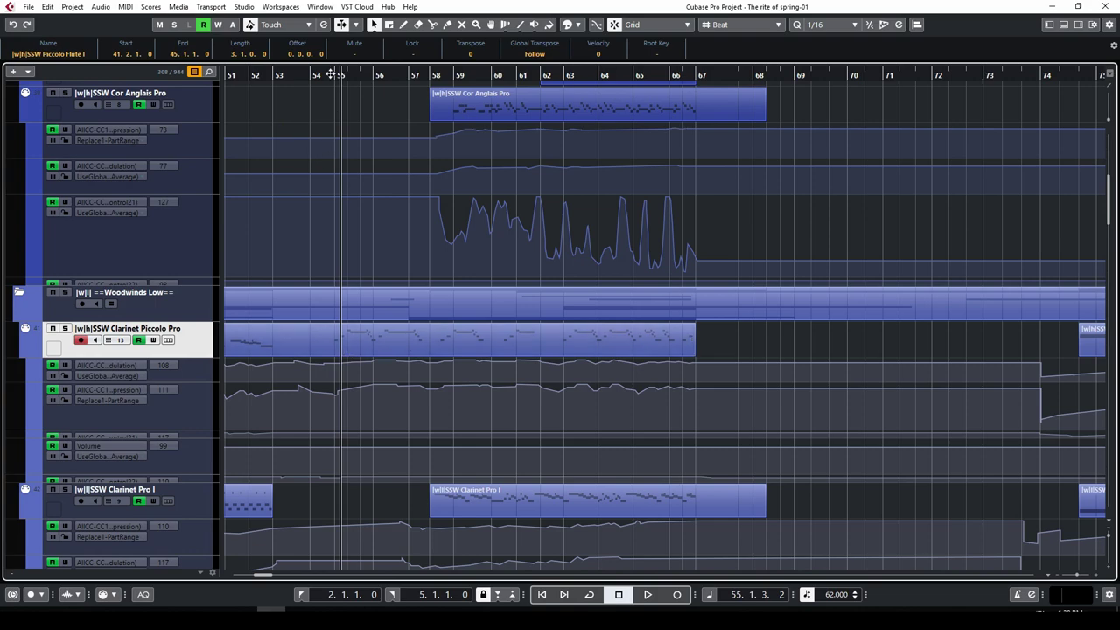
{"action": "double_click", "coordinate": [398, 337]}
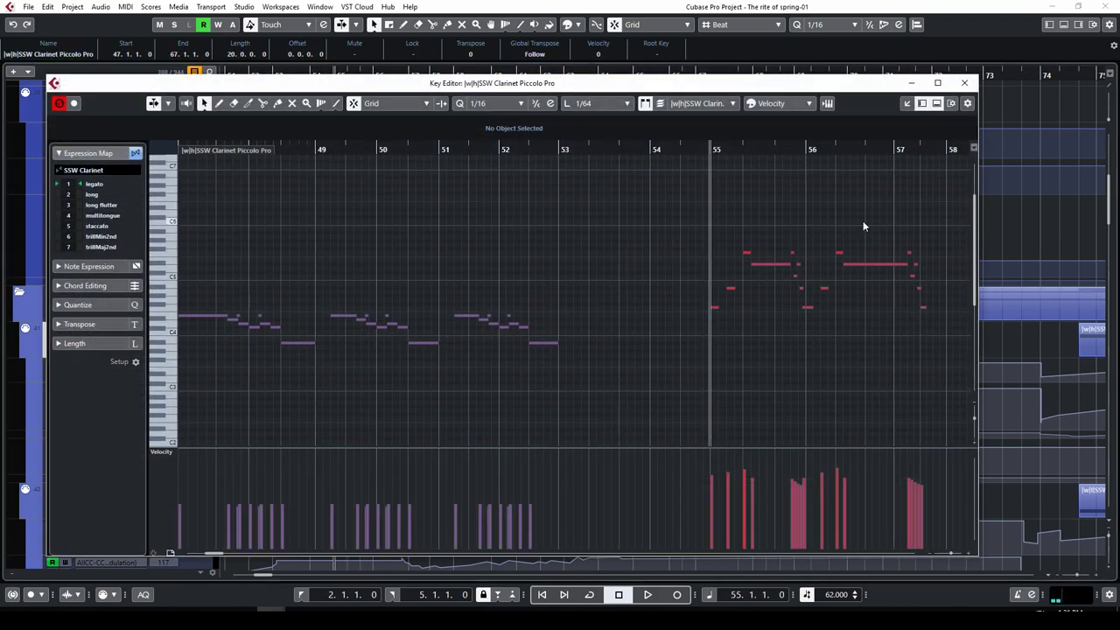
{"action": "double_click", "coordinate": [847, 89]}
{"action": "key", "text": "space"}
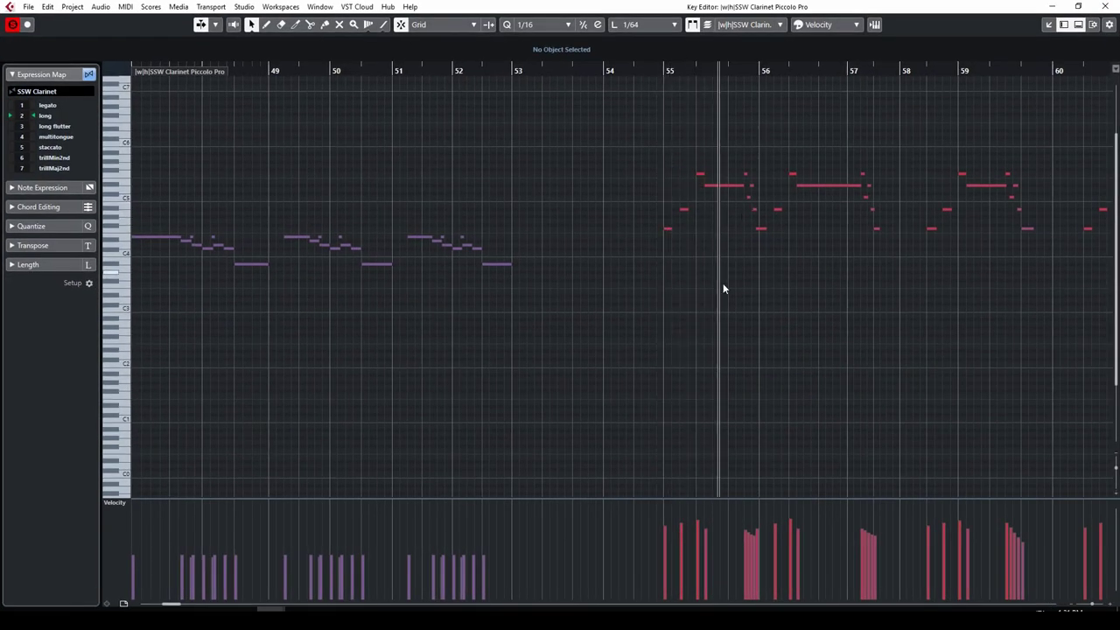
Show the Articulations/Dynamics lane for the clarinet piccolo part in place of velocity, then close the editor and stop playback in bar 58.
{"action": "left_click", "coordinate": [114, 503]}
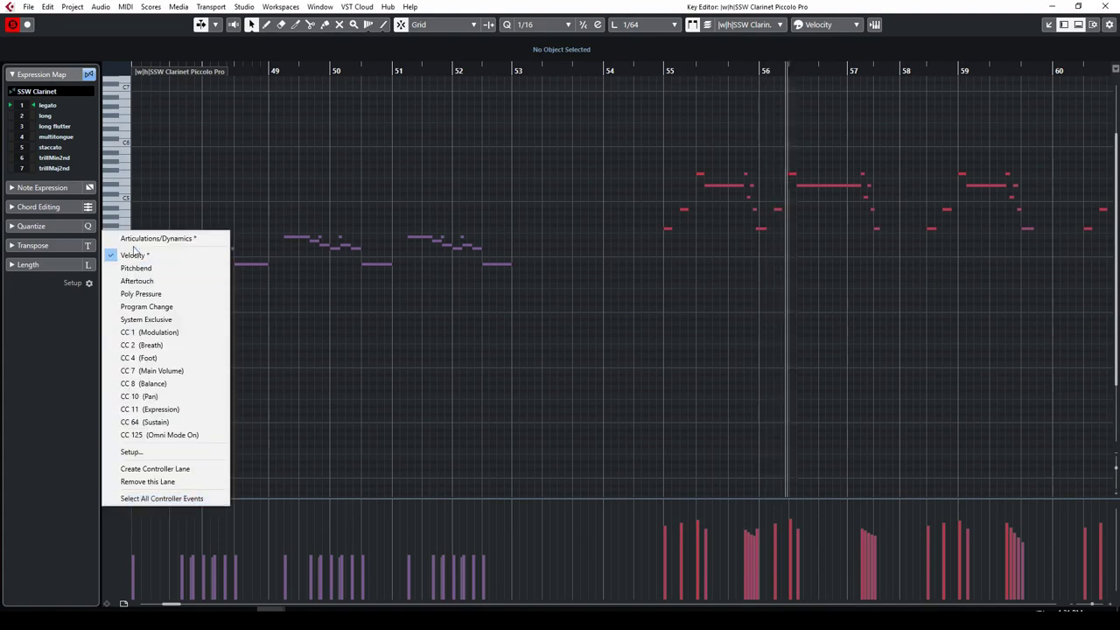
{"action": "left_click", "coordinate": [138, 240]}
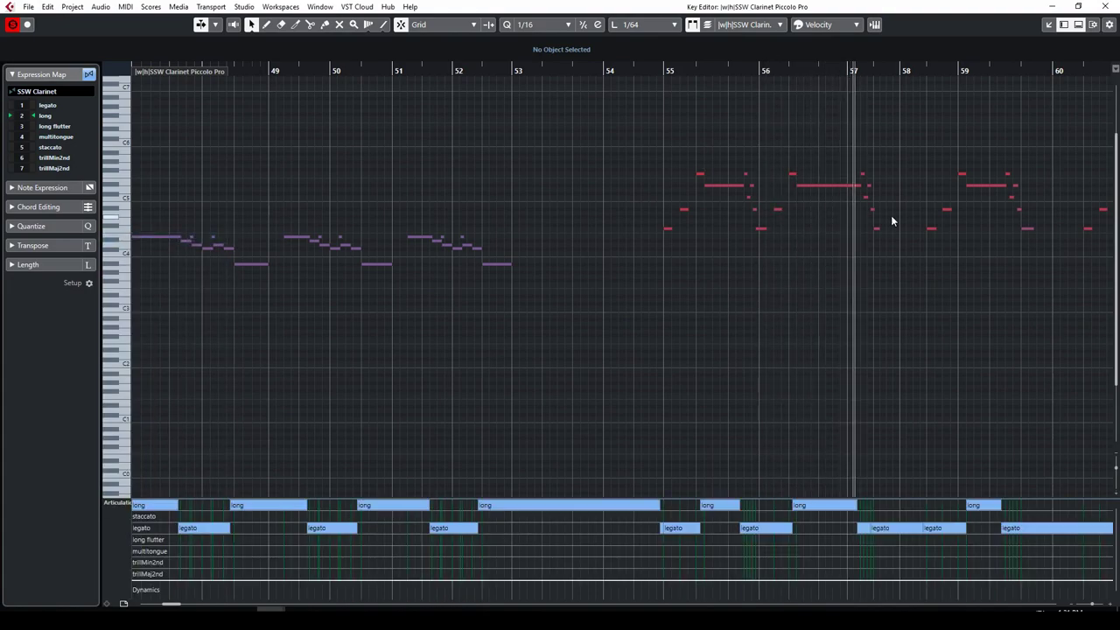
{"action": "left_click", "coordinate": [1105, 6]}
{"action": "key", "text": "space"}
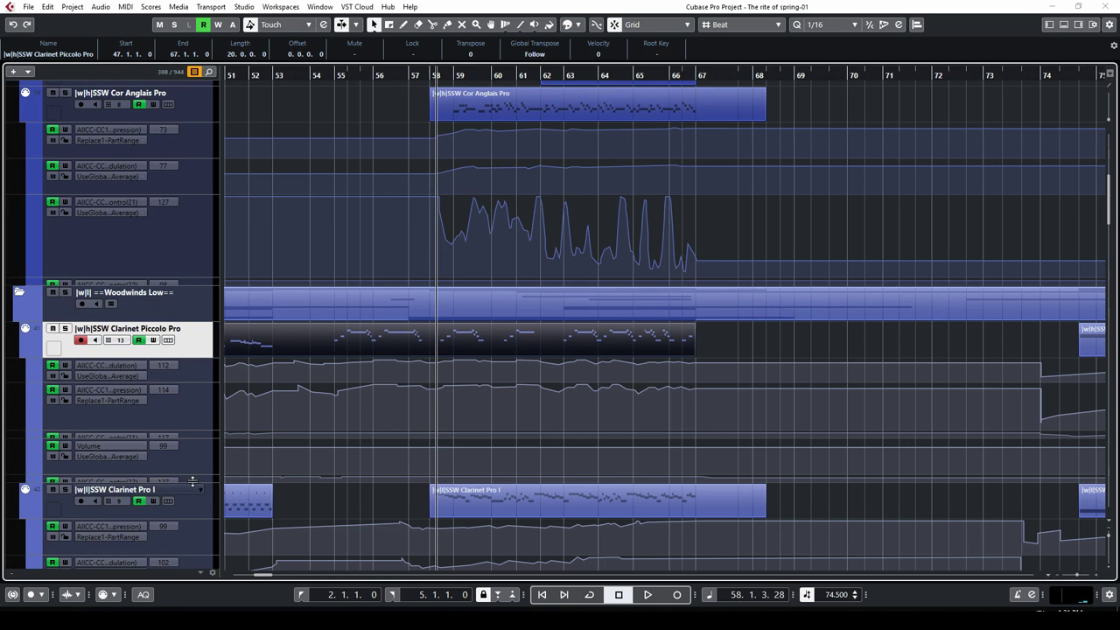
Enlarge the clarinet piccolo's Control22 automation lane and move the playback position to bar 55 with the timeline slightly magnified.
{"action": "left_click_drag", "start_coordinate": [192, 481], "coordinate": [192, 516]}
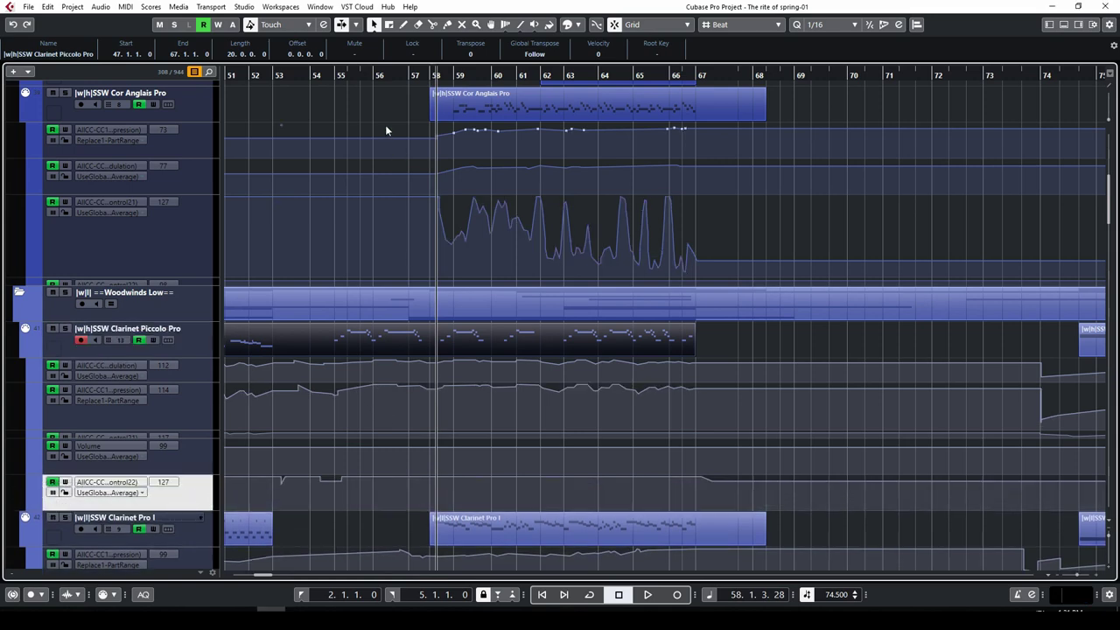
{"action": "left_click_drag", "start_coordinate": [350, 75], "coordinate": [329, 109]}
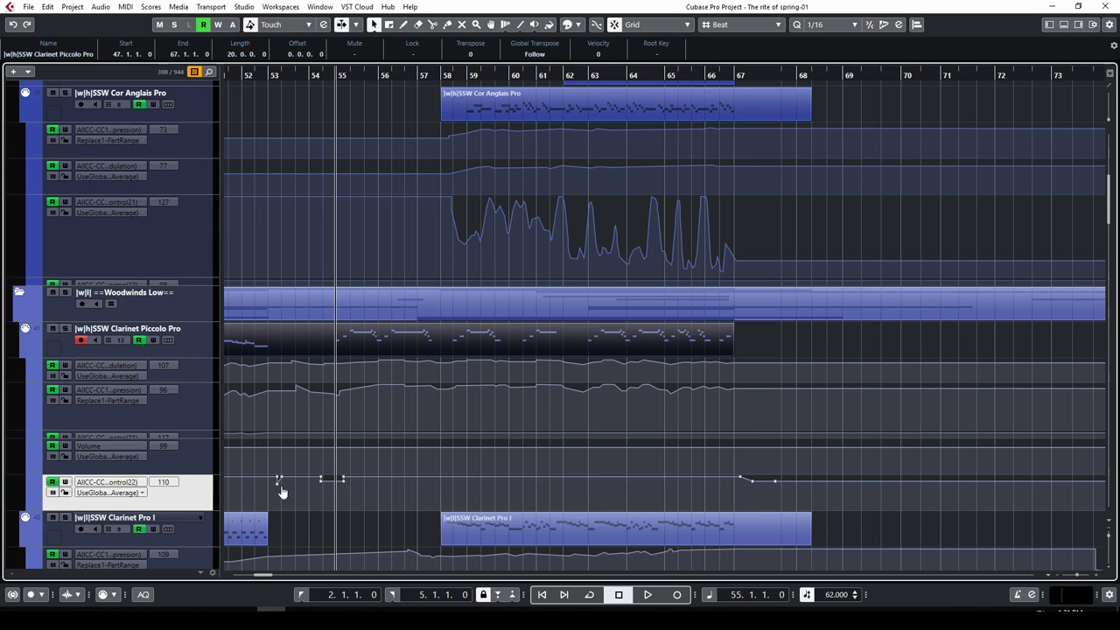
Play from bar 55, replay the clarinet piccolo entry, and go down to the contrabassoon and brass tracks, stopping in bar 59.
{"action": "key", "text": "space"}
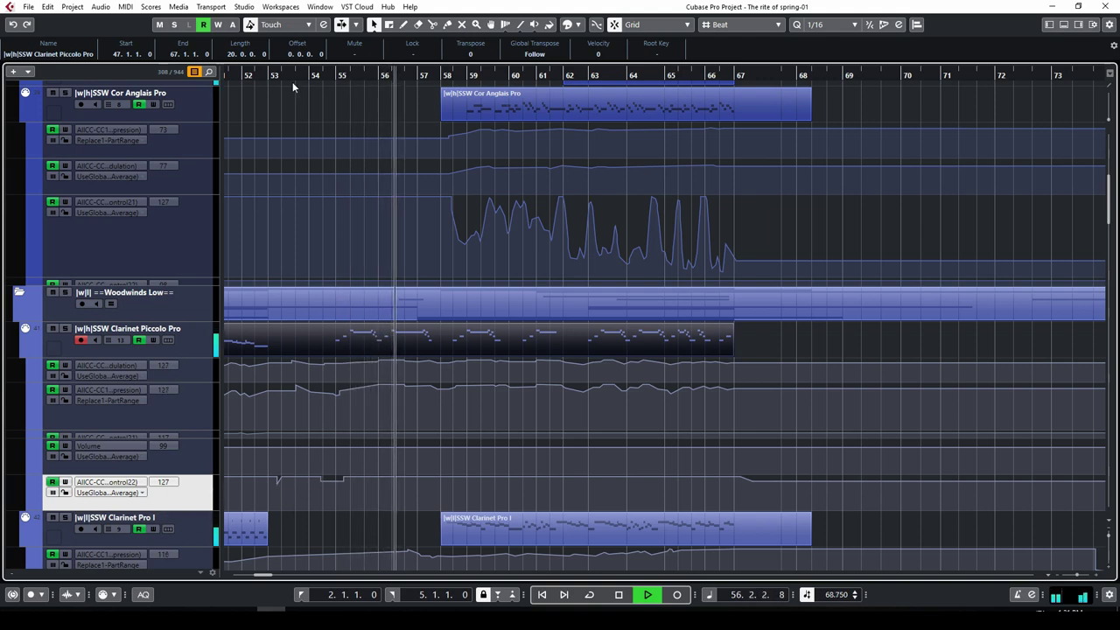
{"action": "left_click", "coordinate": [220, 75]}
{"action": "key", "text": "space"}
{"action": "key", "text": "space"}
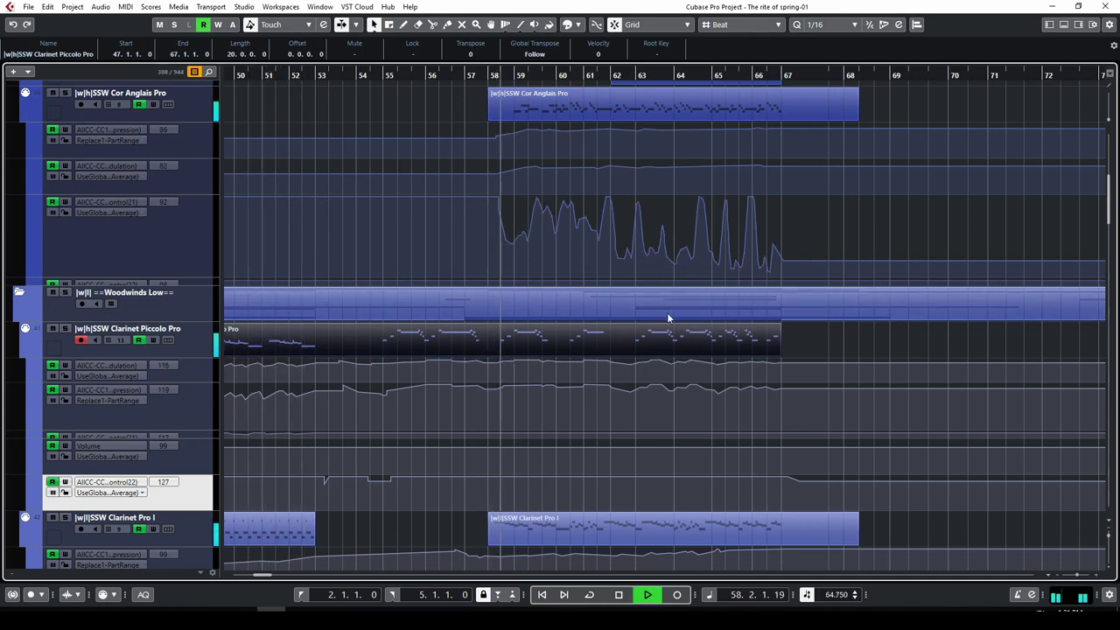
{"action": "scroll", "coordinate": [663, 322], "scroll_direction": "down", "scroll_amount": 10}
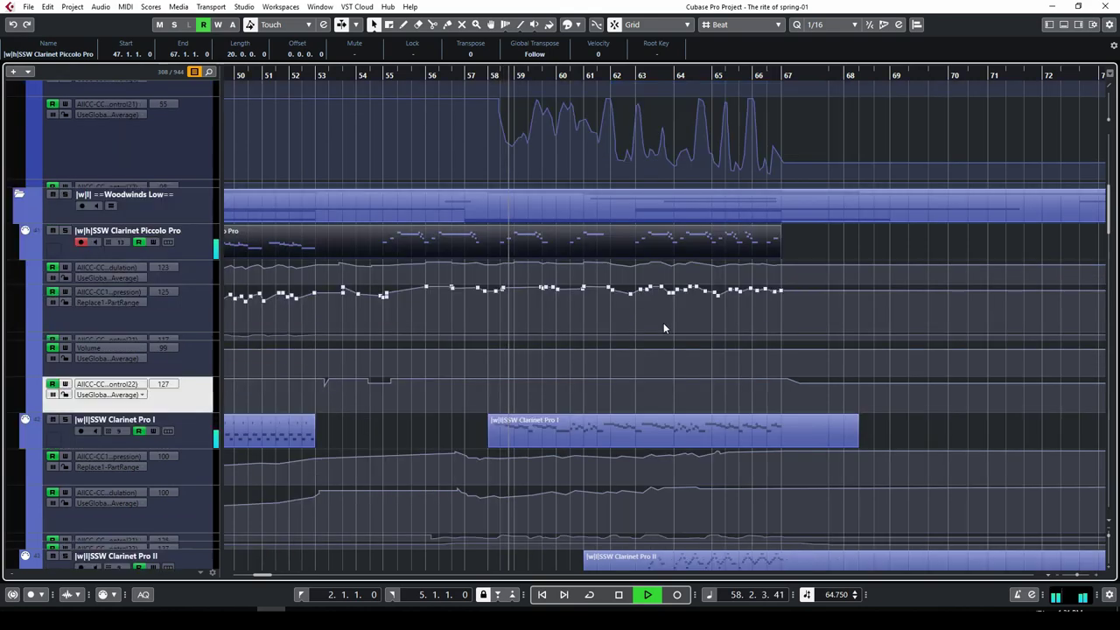
{"action": "scroll", "coordinate": [660, 325], "scroll_direction": "down", "scroll_amount": 5}
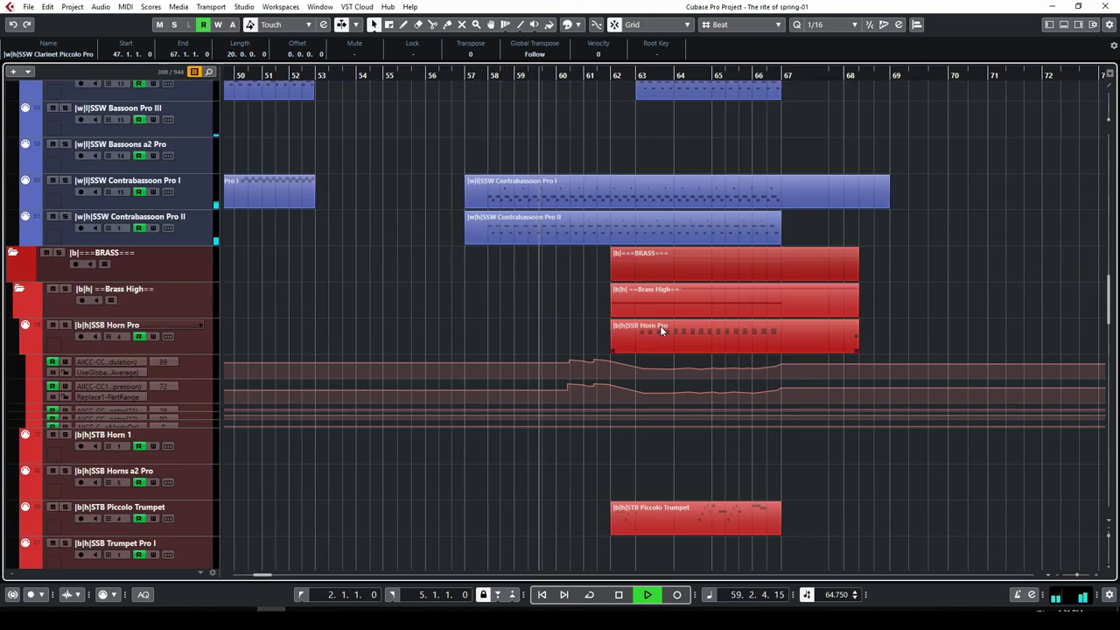
{"action": "key", "text": "space"}
Open the two contrabassoon parts starting at bar 57 together in the Key Editor, play them, select a Contrabassoon Pro II note in bar 66, and close.
{"action": "left_click", "coordinate": [524, 194]}
{"action": "left_click", "coordinate": [556, 213], "text": "shift"}
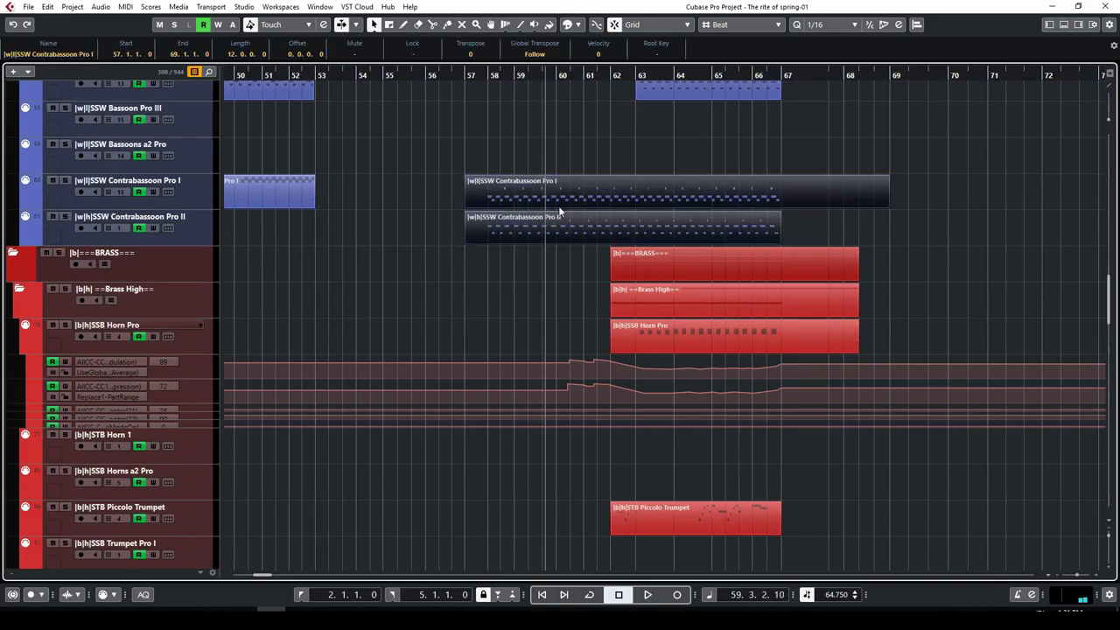
{"action": "double_click", "coordinate": [552, 194]}
{"action": "key", "text": "space"}
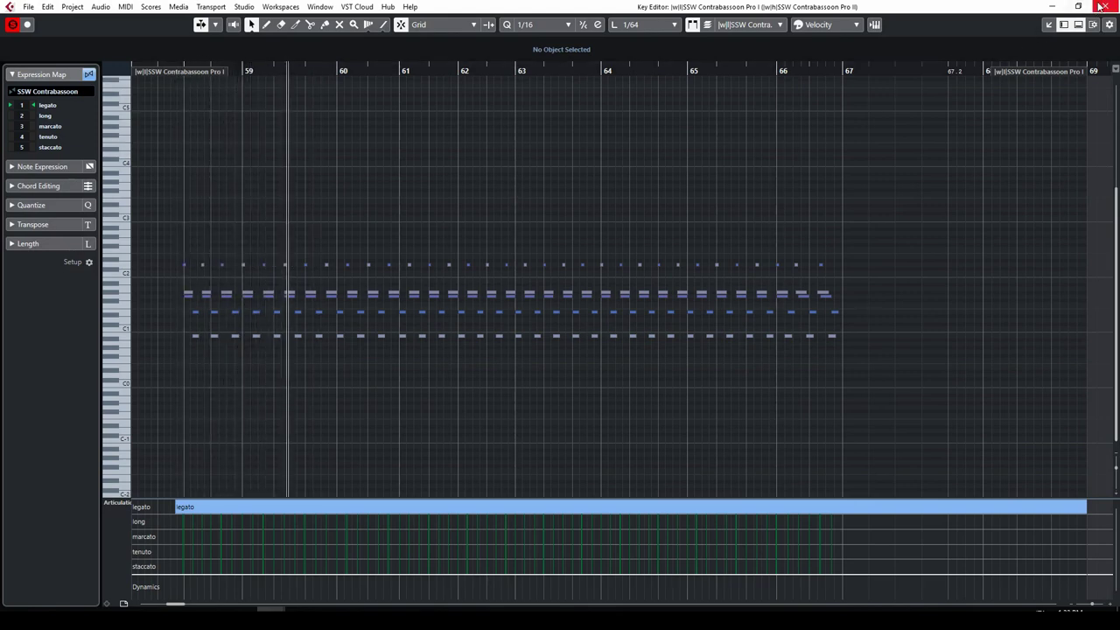
{"action": "left_click", "coordinate": [801, 295]}
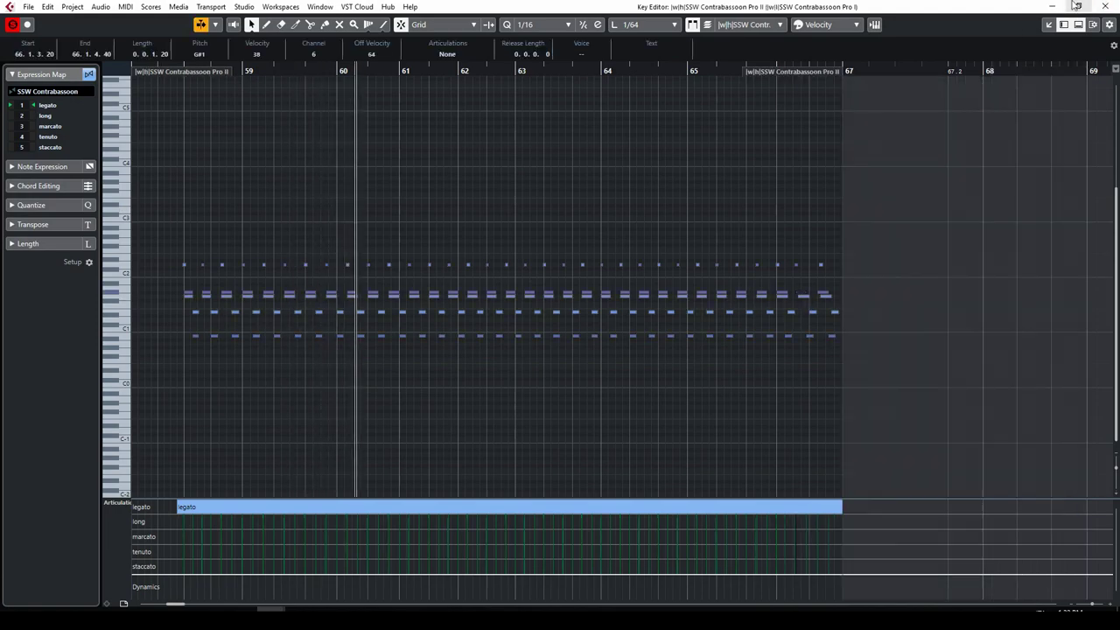
{"action": "left_click", "coordinate": [1105, 6]}
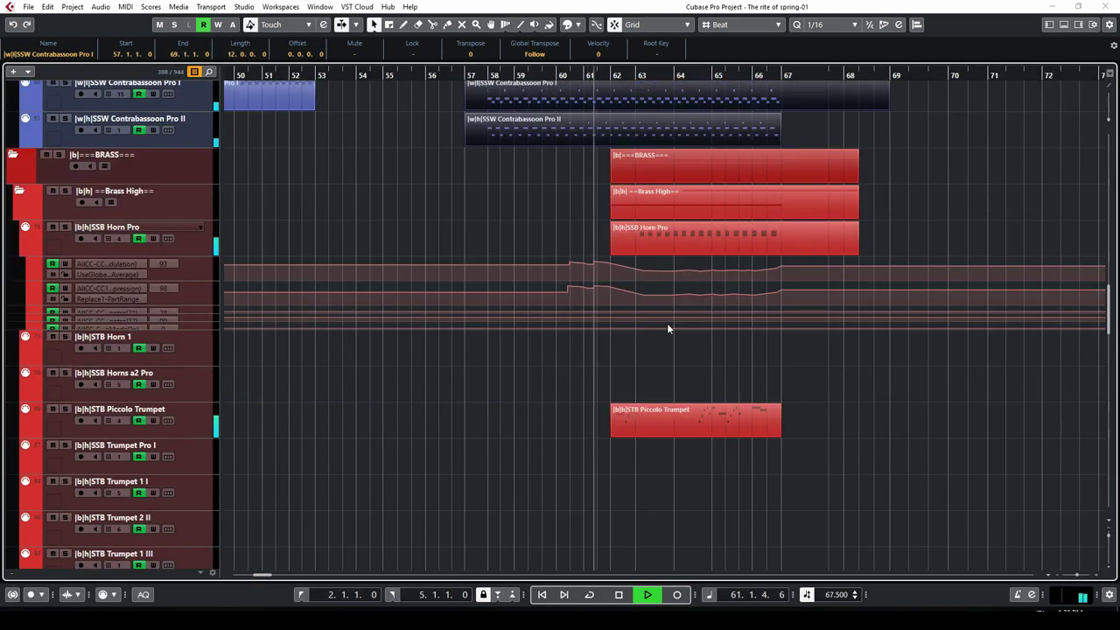
View the SSB Horn Pro part in the Key Editor, then the STB Piccolo Trumpet part with its Articulations/Dynamics lane, closing each editor.
{"action": "double_click", "coordinate": [726, 238]}
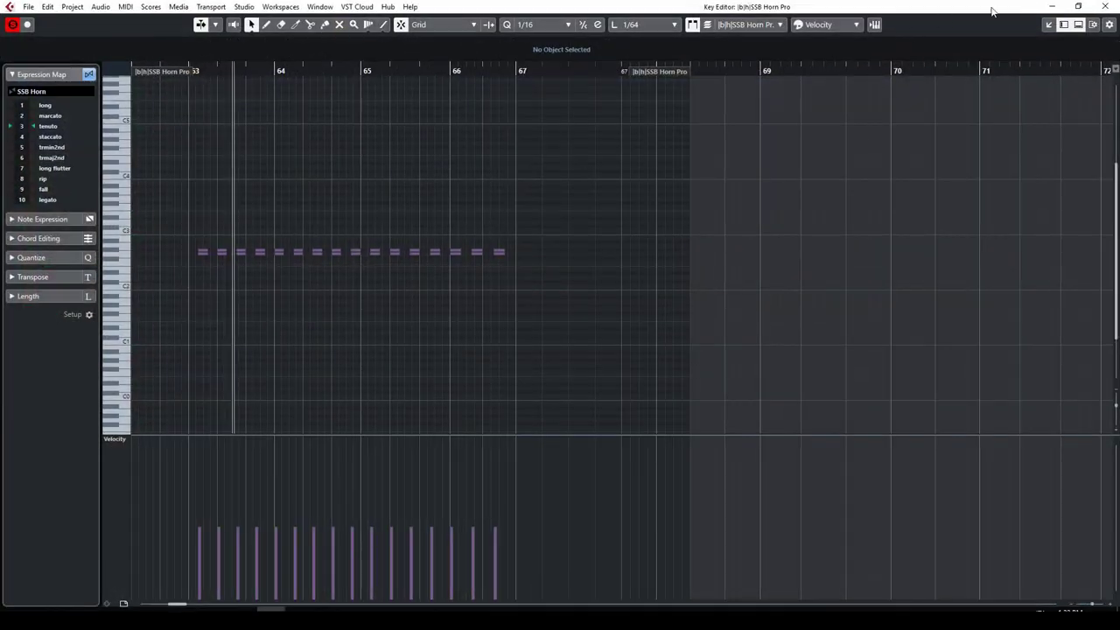
{"action": "left_click", "coordinate": [1100, 7]}
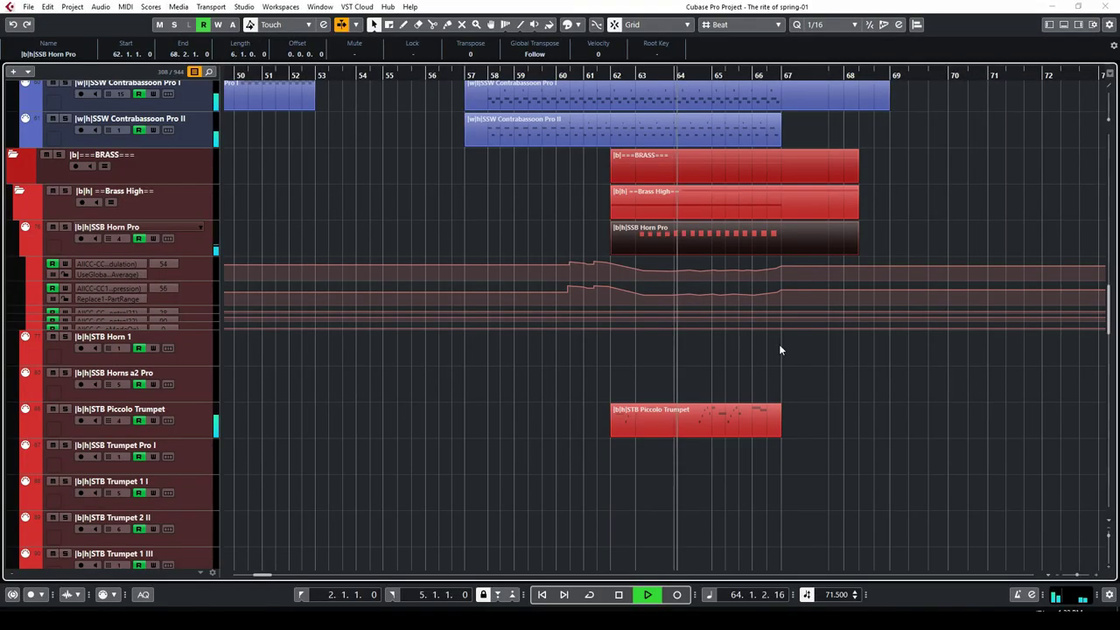
{"action": "double_click", "coordinate": [732, 418]}
{"action": "key", "text": "space"}
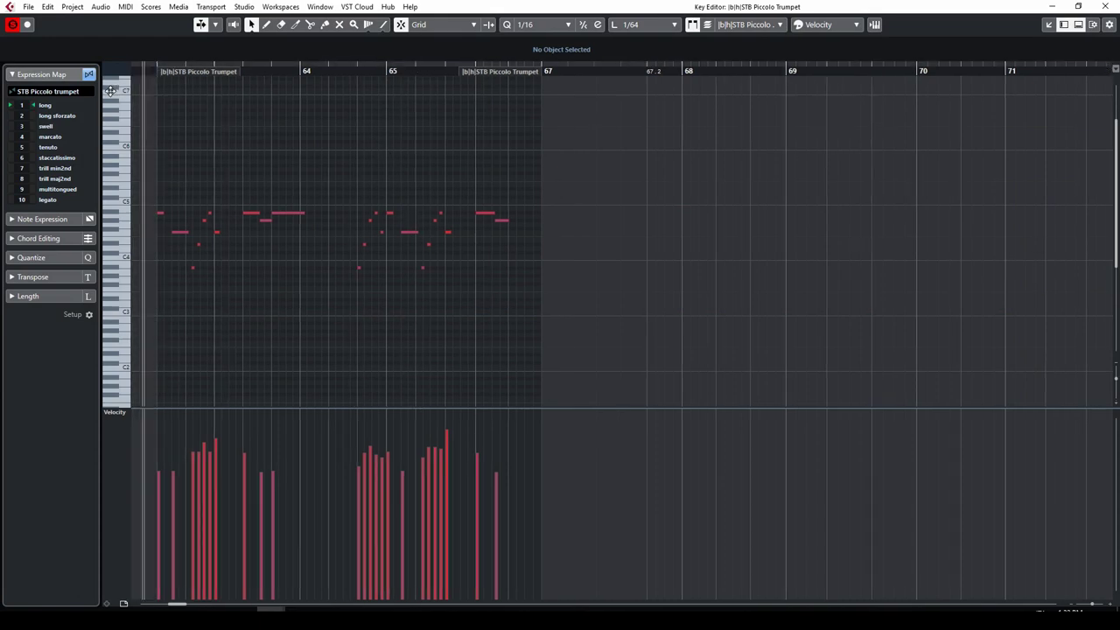
{"action": "left_click", "coordinate": [114, 412]}
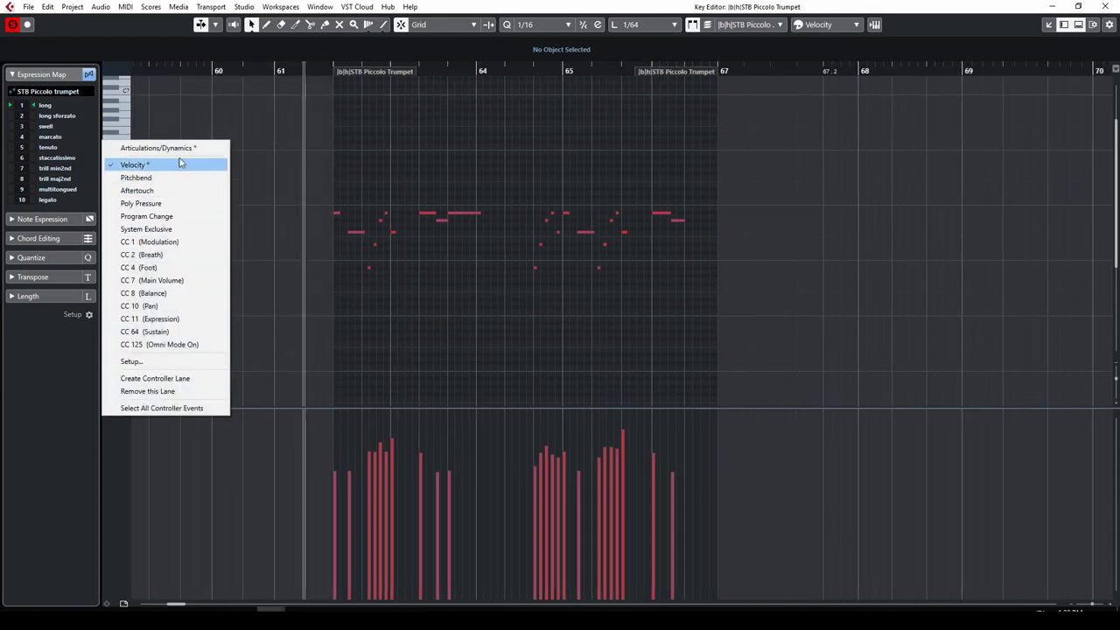
{"action": "left_click", "coordinate": [175, 147]}
{"action": "left_click", "coordinate": [1104, 7]}
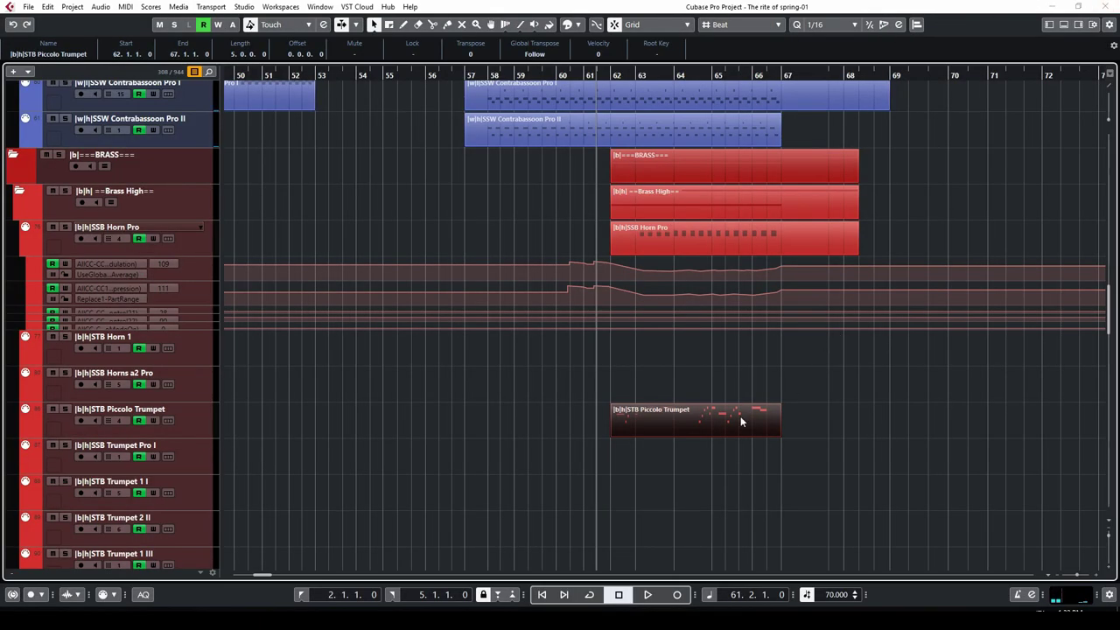
Reopen the STB Piccolo Trumpet part in the Key Editor and show an Articulations/Dynamics lane together with a Velocity lane.
{"action": "left_click", "coordinate": [207, 432]}
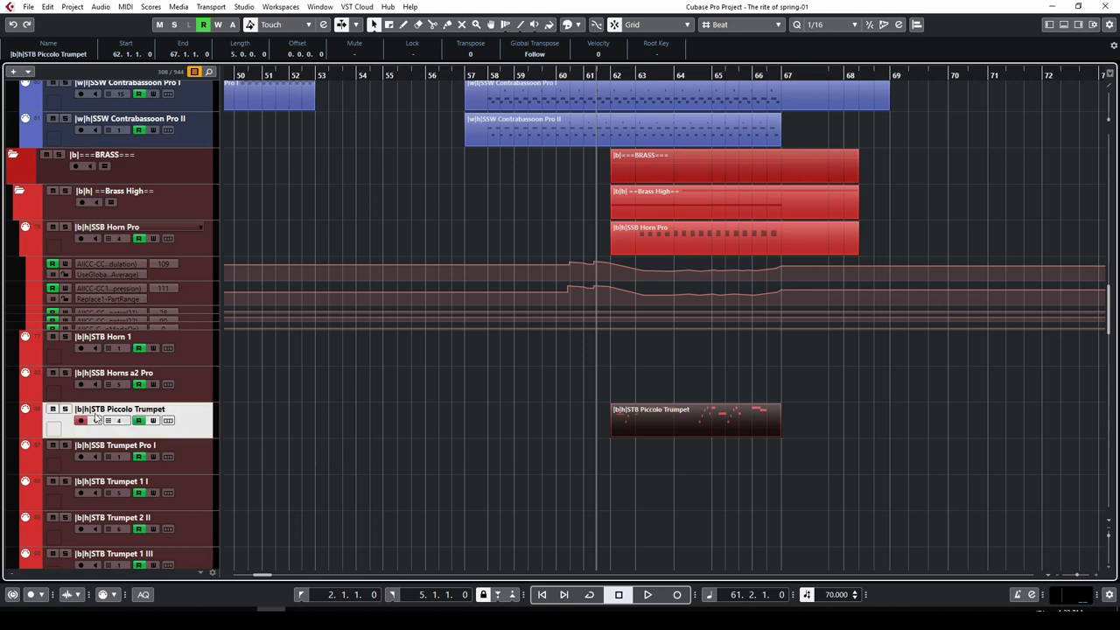
{"action": "double_click", "coordinate": [669, 423]}
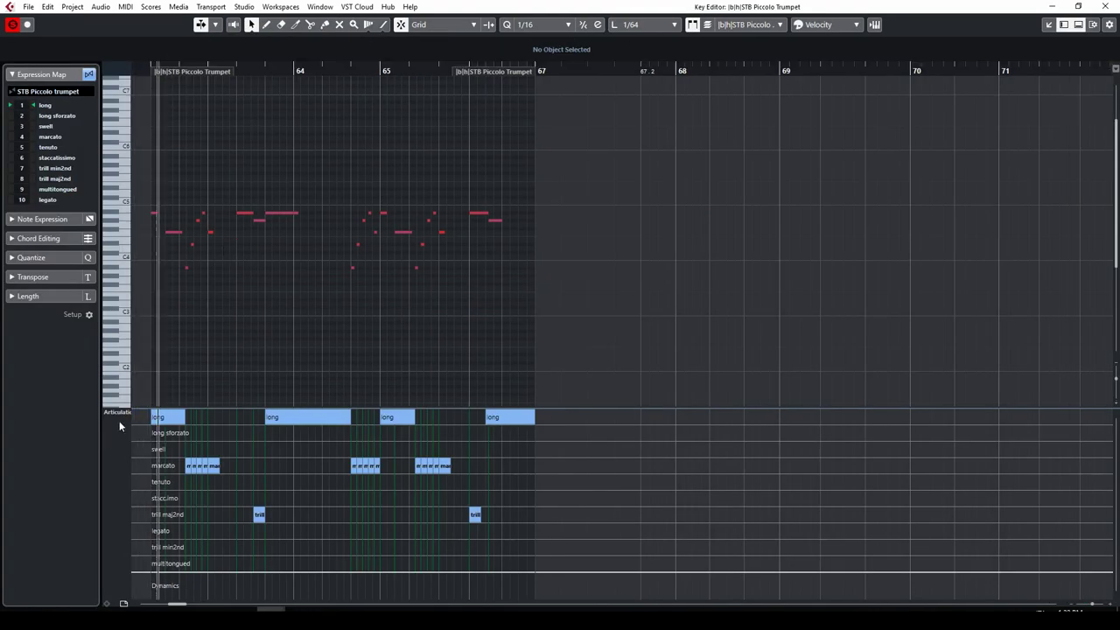
{"action": "left_click", "coordinate": [114, 412]}
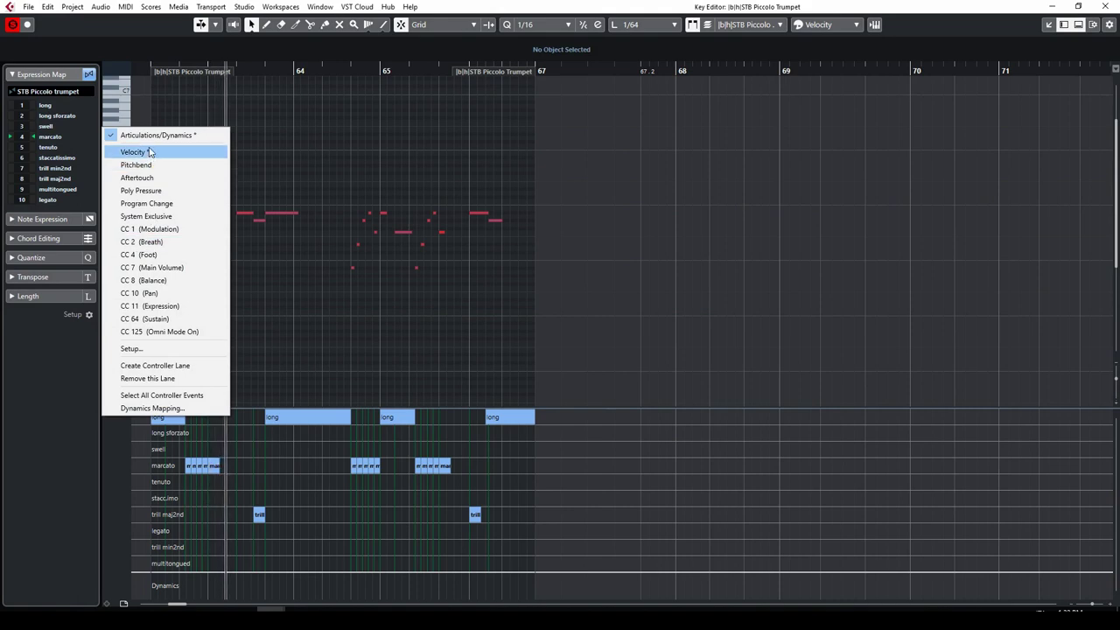
{"action": "left_click", "coordinate": [153, 153]}
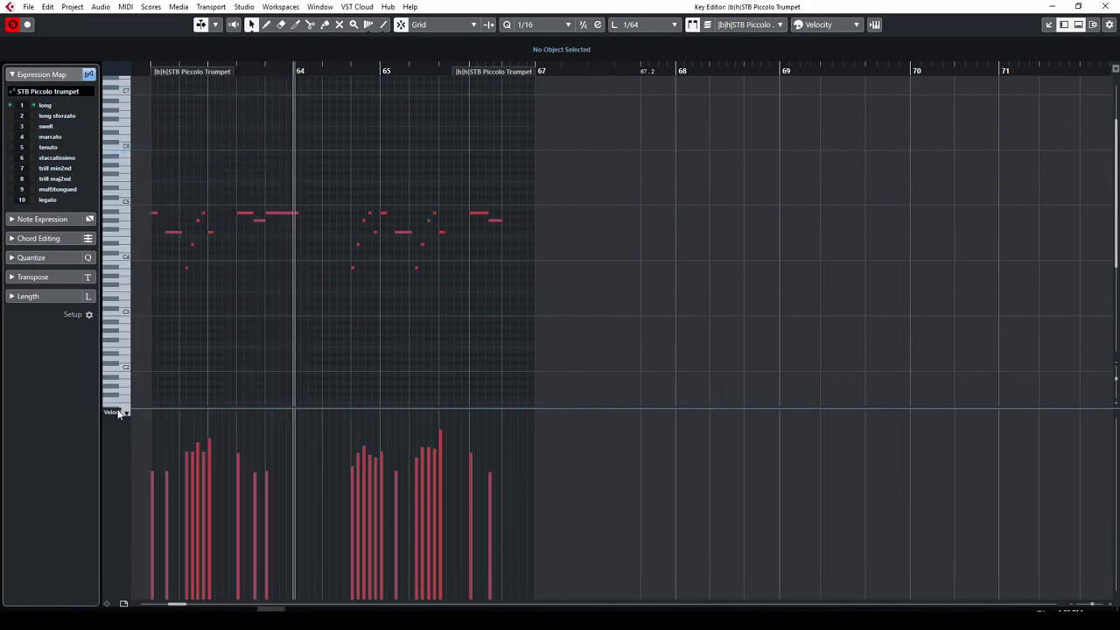
{"action": "left_click", "coordinate": [121, 604]}
{"action": "left_click", "coordinate": [117, 329]}
{"action": "left_click", "coordinate": [153, 65]}
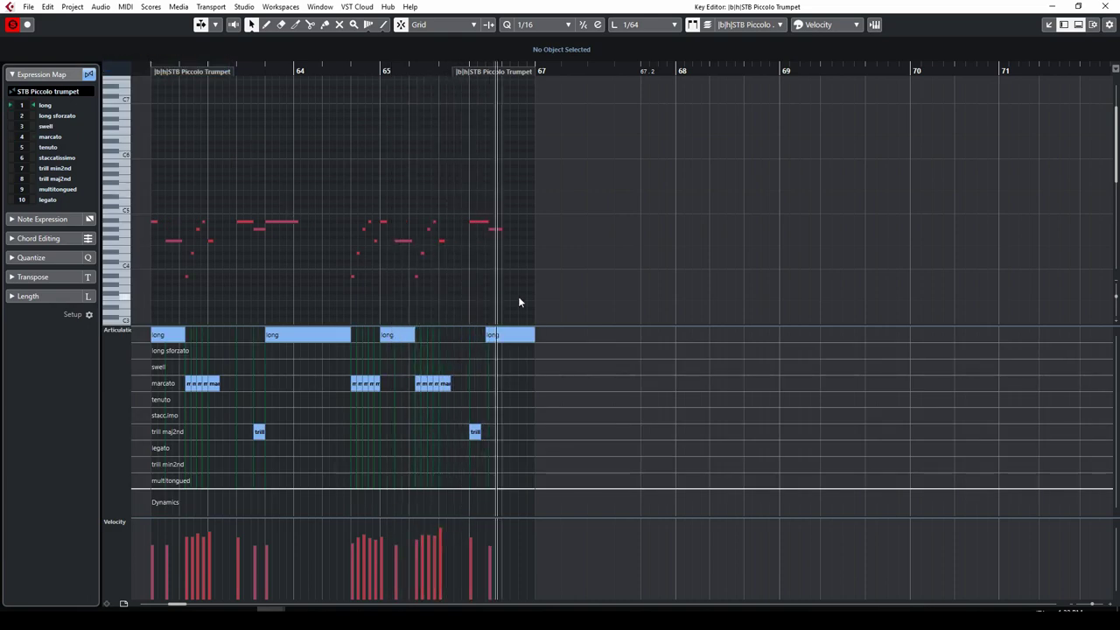
Select the first group of marcato notes in bar 62 of the piccolo trumpet part, play the passage, and close the editor.
{"action": "key", "text": "space"}
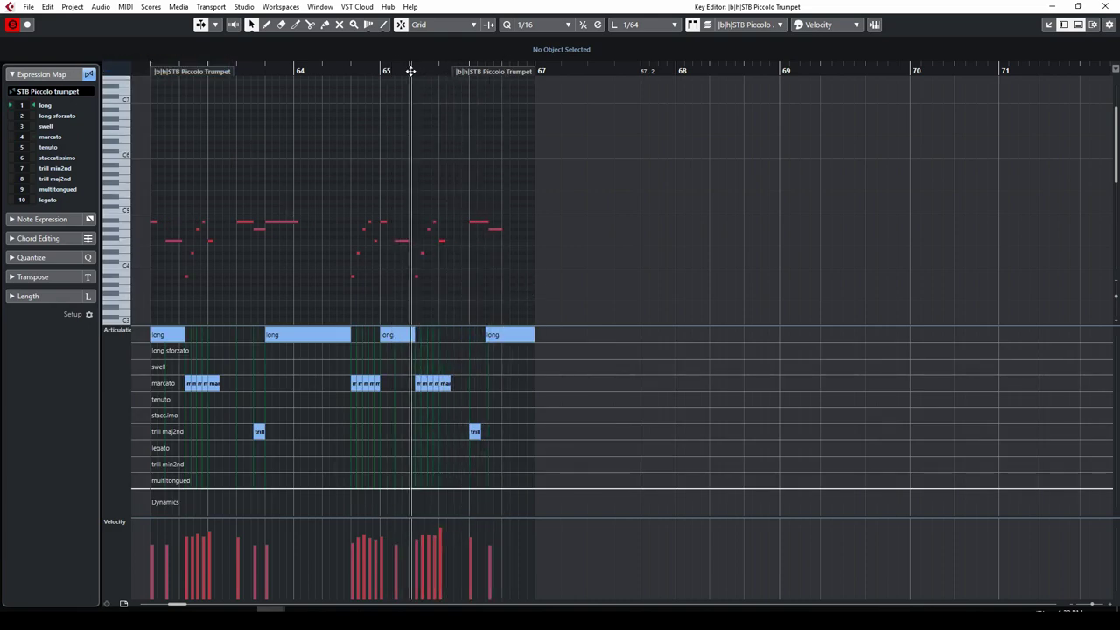
{"action": "scroll", "coordinate": [257, 283], "scroll_direction": "left", "scroll_amount": 2}
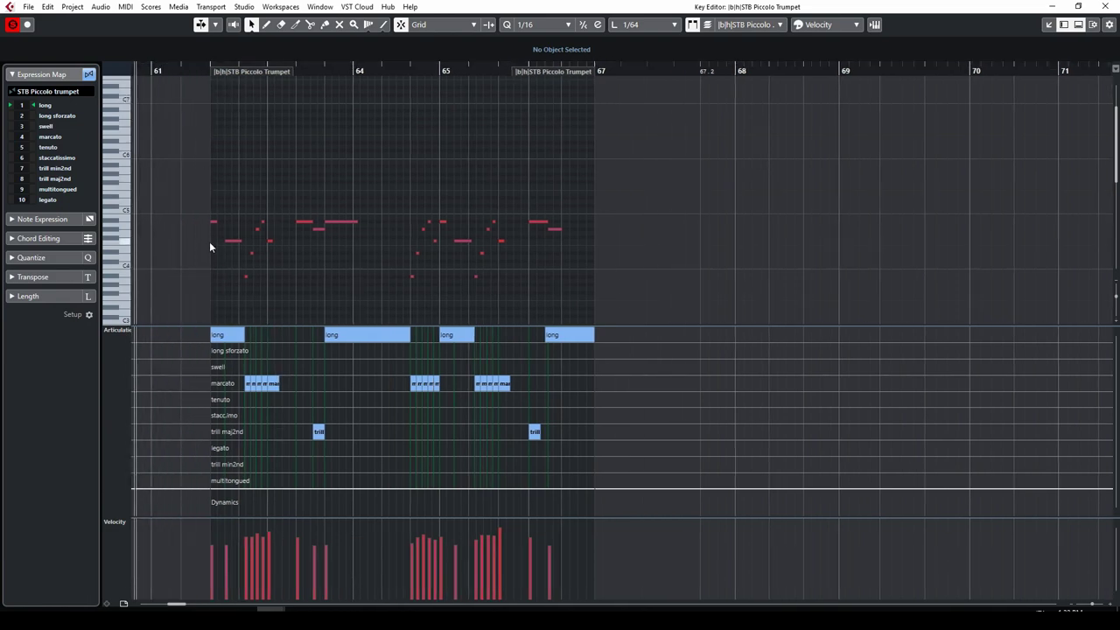
{"action": "left_click", "coordinate": [246, 384]}
{"action": "key", "text": "space"}
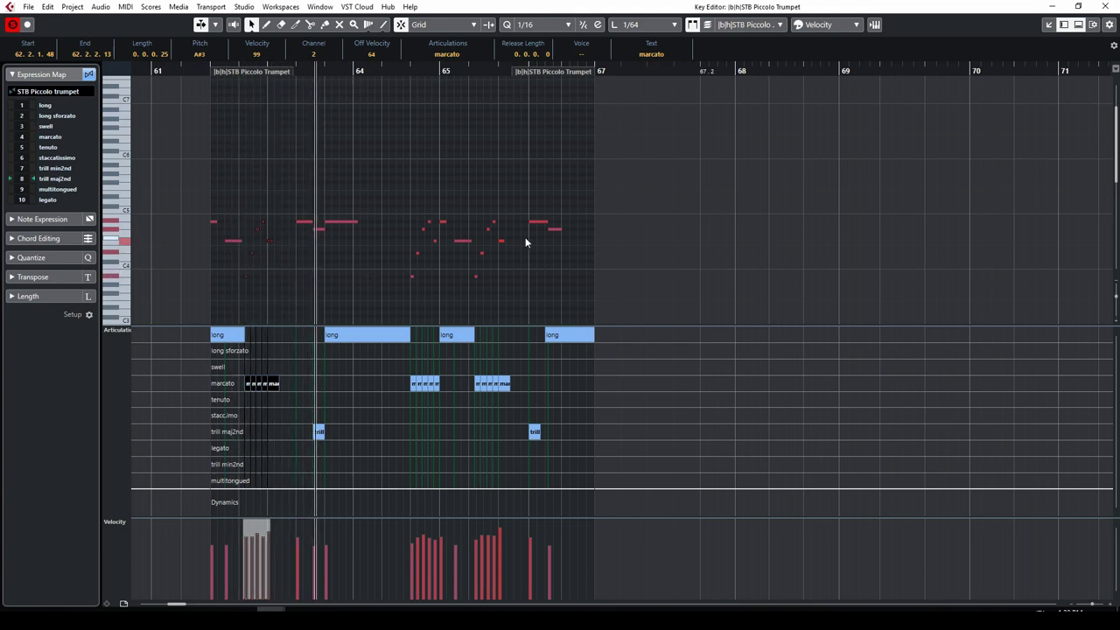
{"action": "left_click", "coordinate": [1106, 6]}
{"action": "key", "text": "space"}
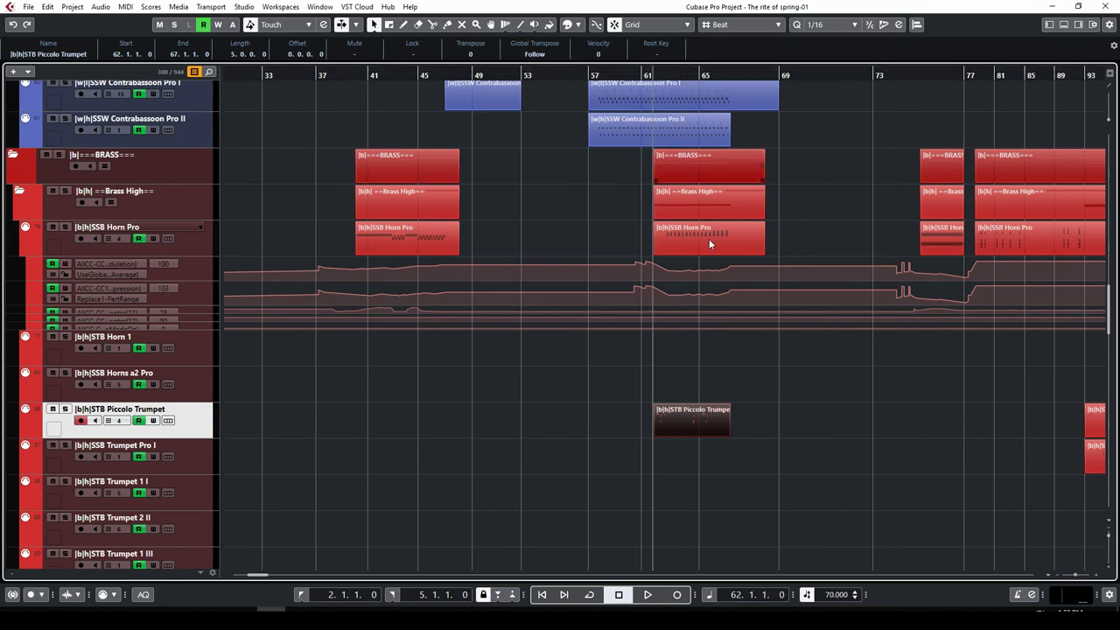
Play from bar 62 down at the solo strings tracks, then solo the STRINGS folder and replay from bar 58.
{"action": "key", "text": "space"}
{"action": "scroll", "coordinate": [792, 409], "scroll_direction": "down", "scroll_amount": 12}
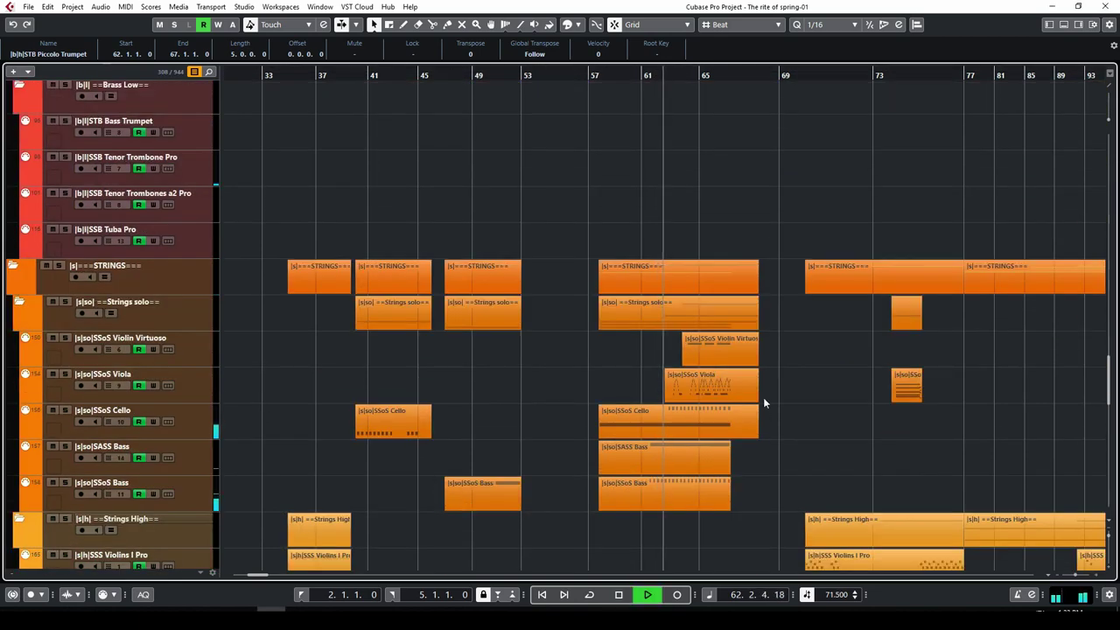
{"action": "scroll", "coordinate": [763, 398], "scroll_direction": "down", "scroll_amount": 3}
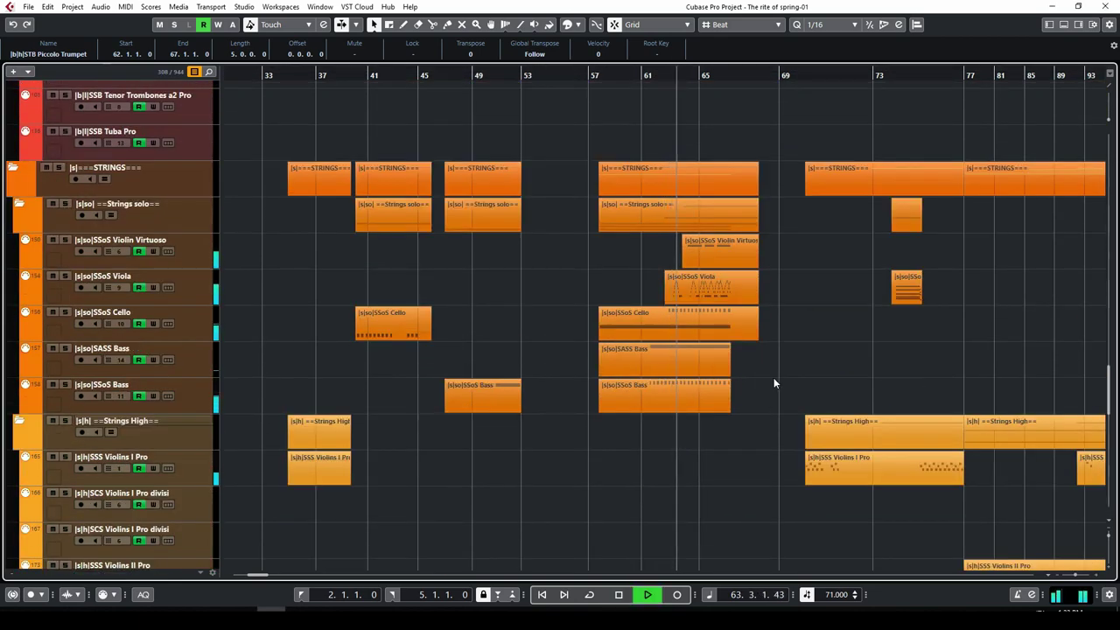
{"action": "scroll", "coordinate": [769, 376], "scroll_direction": "down", "scroll_amount": 5}
{"action": "scroll", "coordinate": [766, 386], "scroll_direction": "up", "scroll_amount": 5}
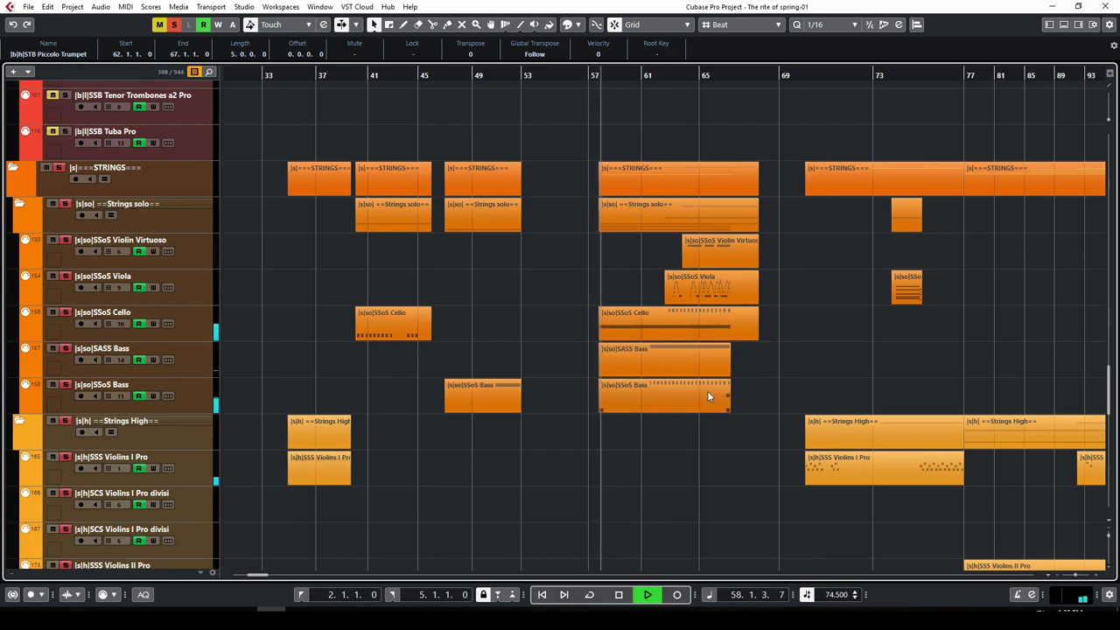
View the SSoS Bass part's pizz articulations from bar 58 in the Key Editor during playback, then close the editor.
{"action": "left_click", "coordinate": [733, 325]}
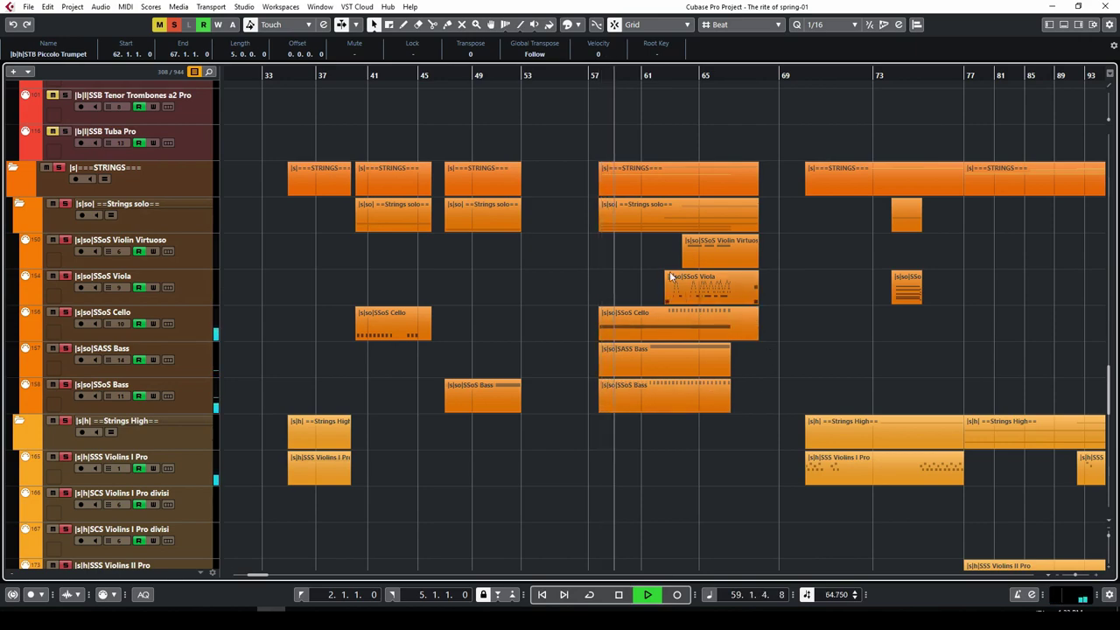
{"action": "double_click", "coordinate": [677, 398]}
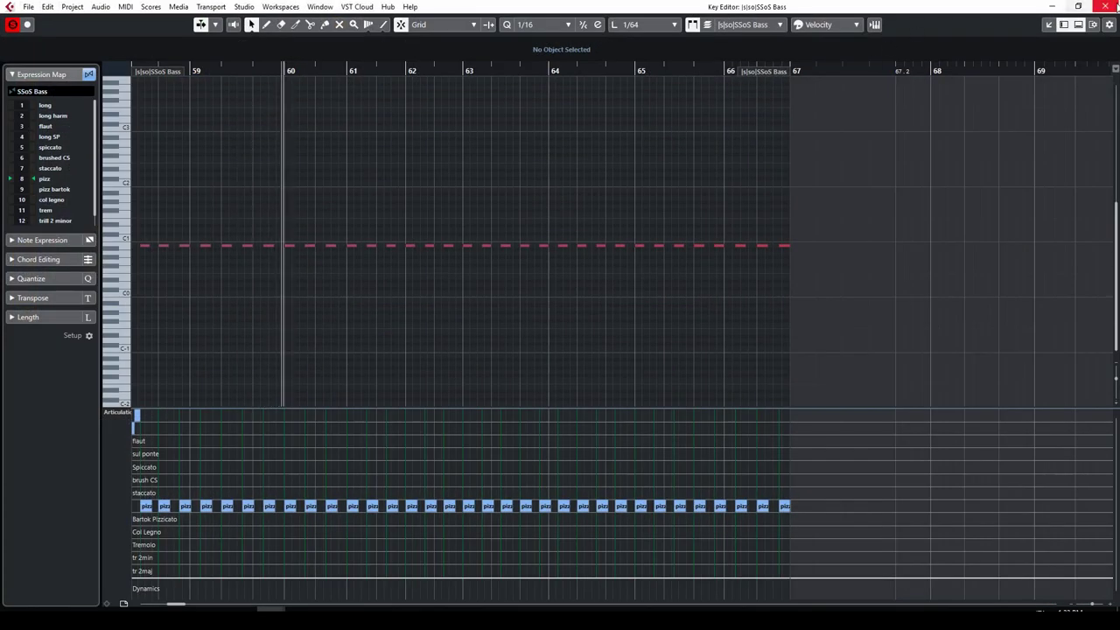
{"action": "key", "text": "Escape"}
Open the five solo string parts and the SCS Basses Pro divisi part in one Key Editor, show the viola's articulations, and close the editor.
{"action": "left_click_drag", "start_coordinate": [743, 407], "coordinate": [706, 241]}
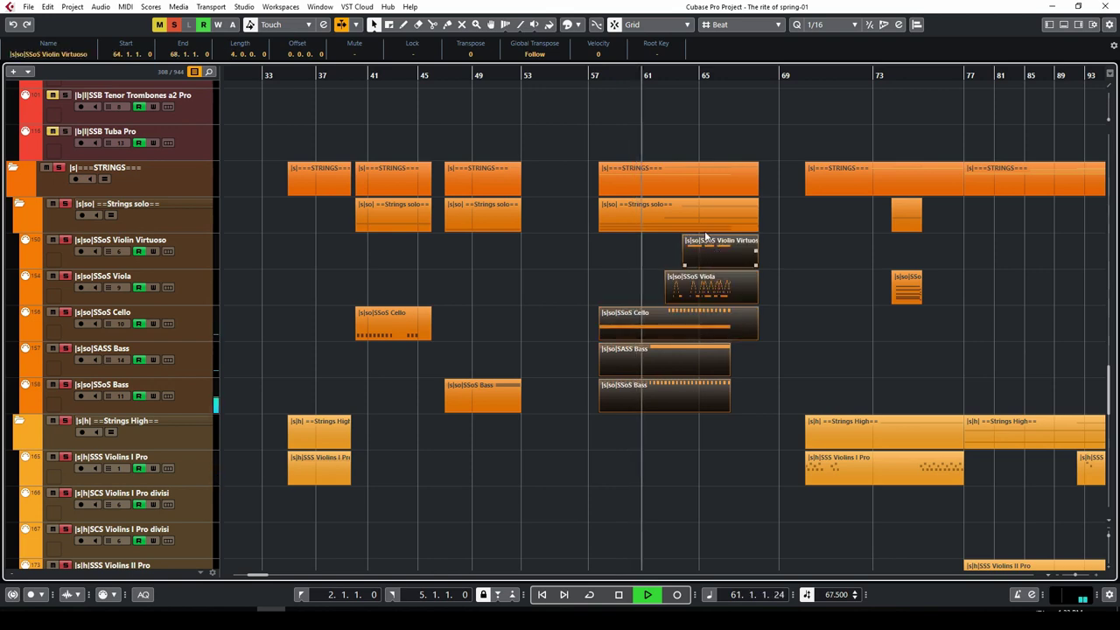
{"action": "scroll", "coordinate": [697, 315], "scroll_direction": "down", "scroll_amount": 10}
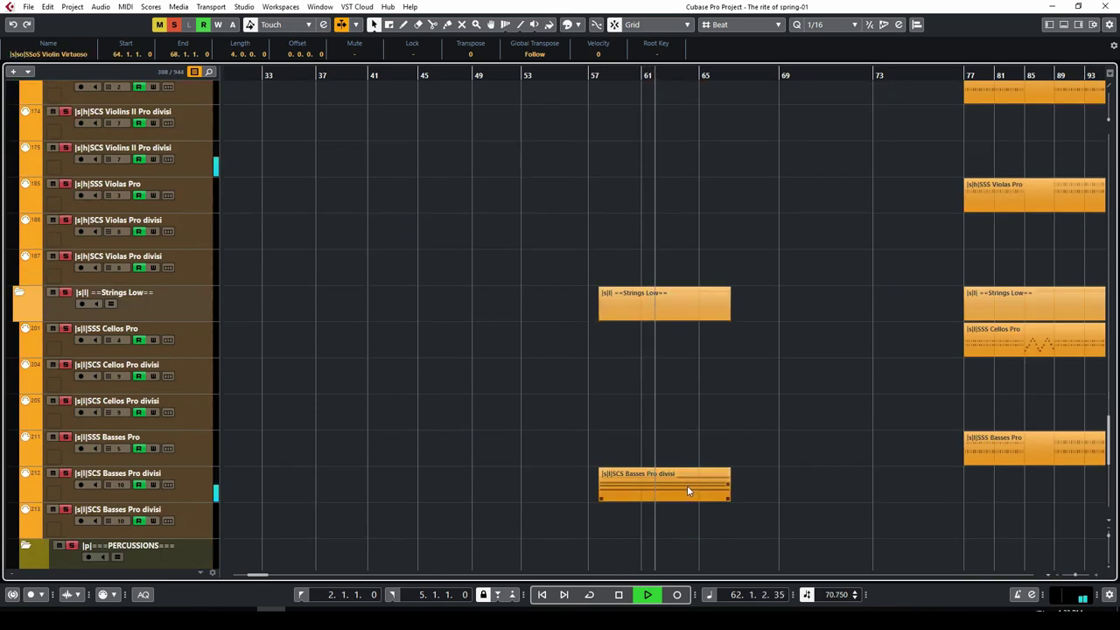
{"action": "scroll", "coordinate": [686, 468], "scroll_direction": "down", "scroll_amount": 6}
{"action": "scroll", "coordinate": [685, 459], "scroll_direction": "up", "scroll_amount": 15}
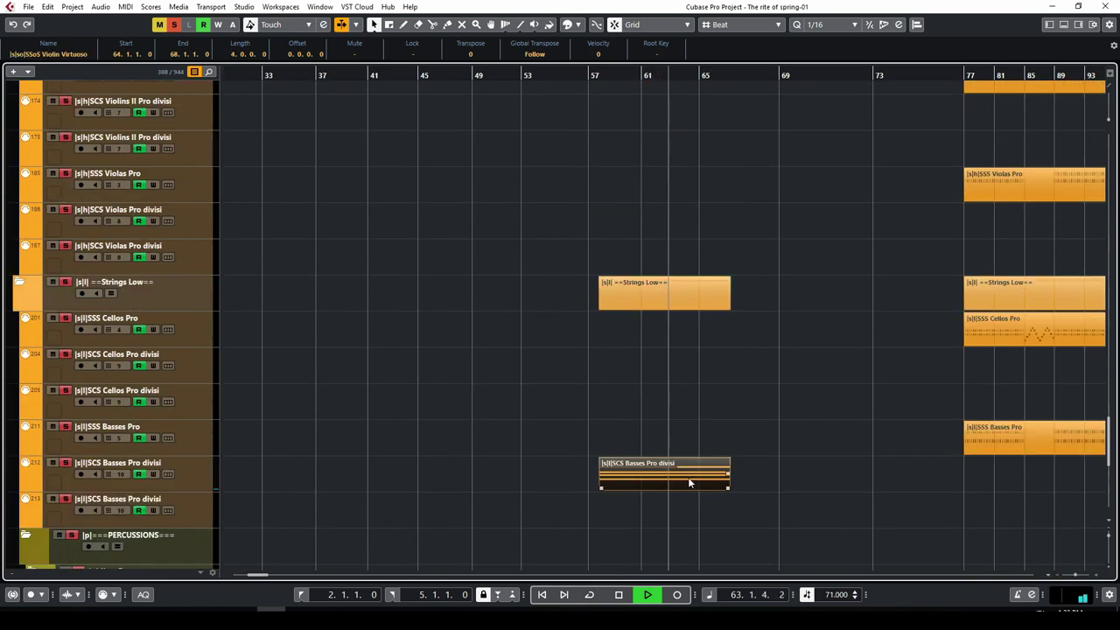
{"action": "key", "text": "Return"}
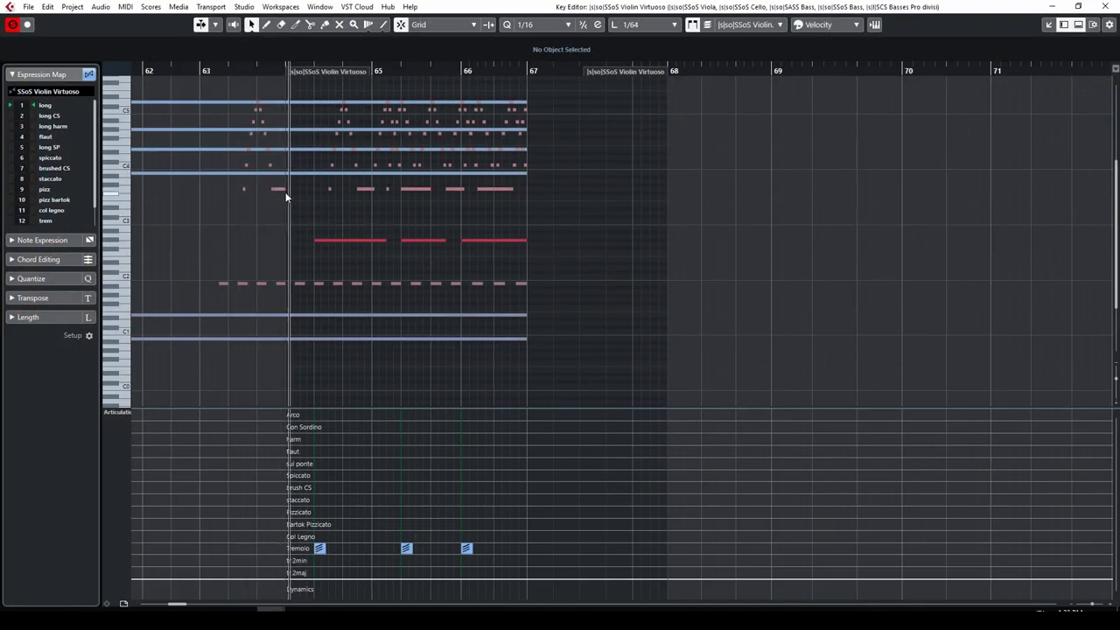
{"action": "left_click", "coordinate": [278, 190]}
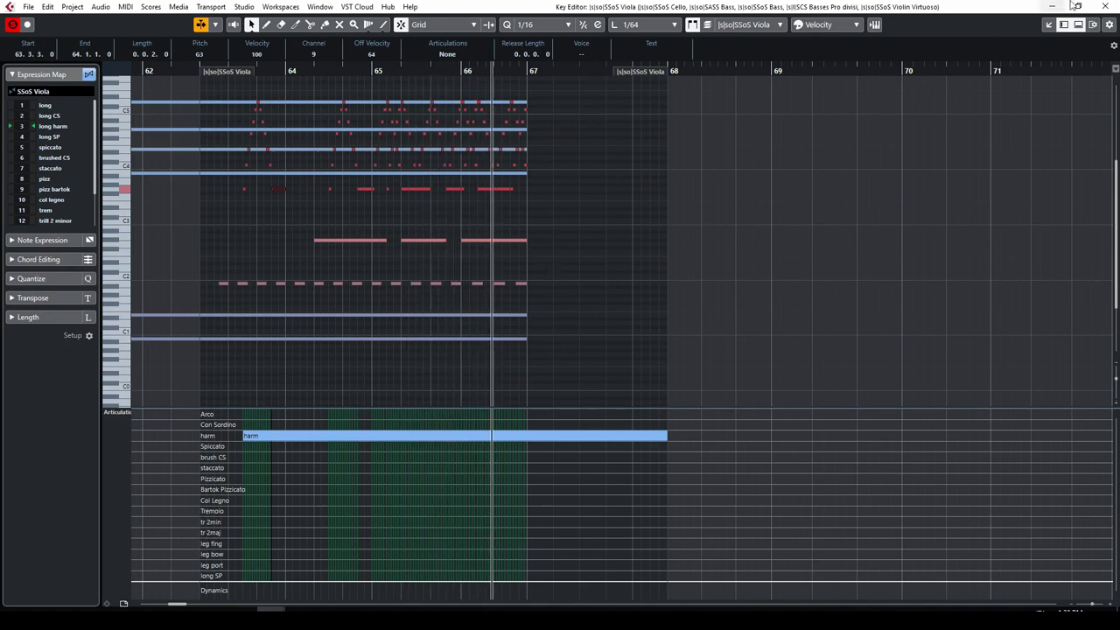
{"action": "left_click", "coordinate": [1105, 7]}
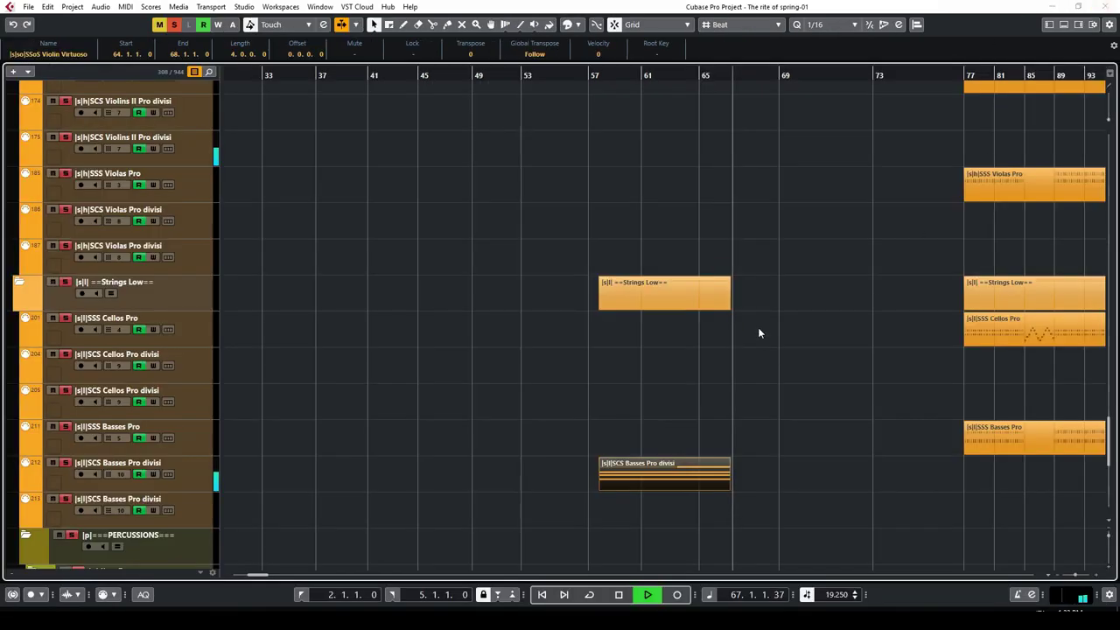
Clear the part selection, replay from bar 58, and return up to the bassoon and contrabassoon tracks with the STRINGS solo turned off.
{"action": "left_click", "coordinate": [620, 110]}
{"action": "left_click", "coordinate": [597, 81]}
{"action": "key", "text": "space"}
{"action": "scroll", "coordinate": [672, 372], "scroll_direction": "up", "scroll_amount": 10}
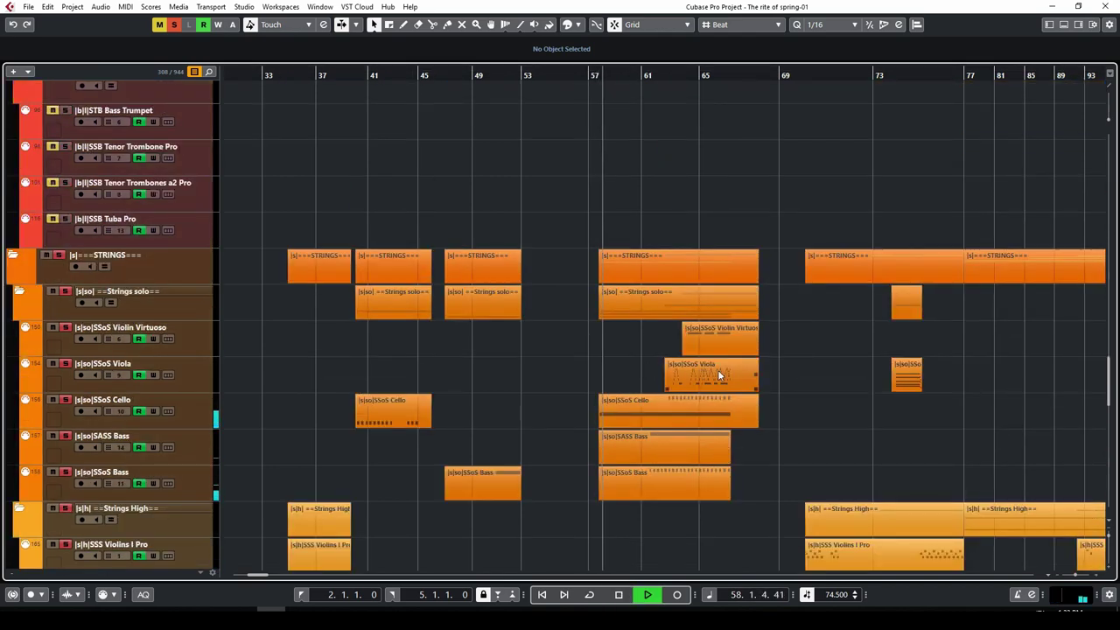
{"action": "scroll", "coordinate": [365, 186], "scroll_direction": "up", "scroll_amount": 5}
{"action": "scroll", "coordinate": [673, 258], "scroll_direction": "up", "scroll_amount": 10}
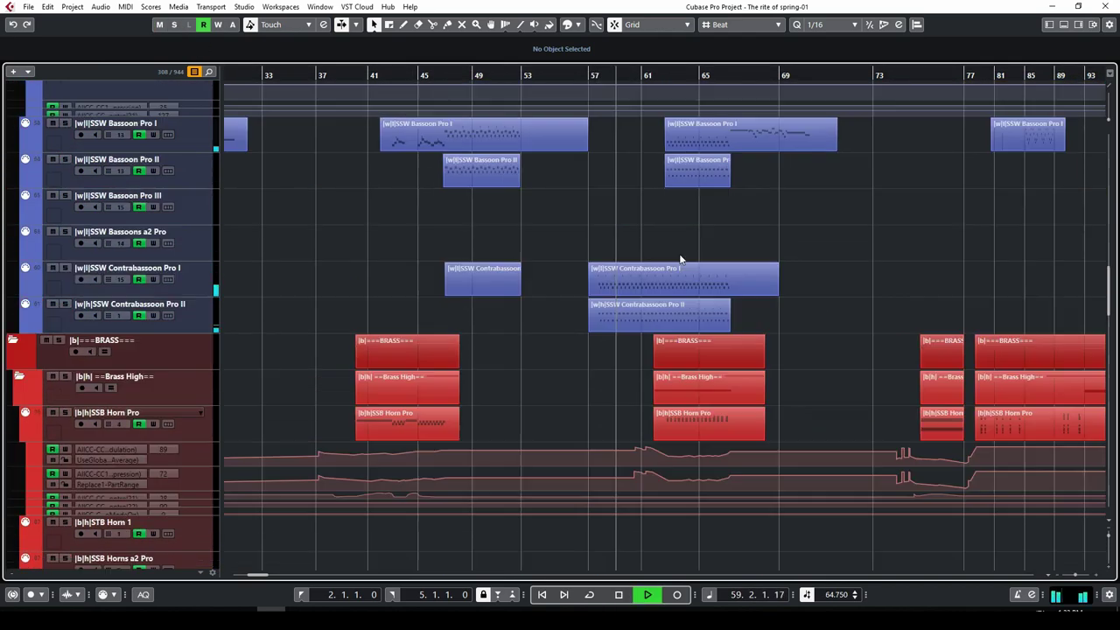
Open the piccolo flute, flute and oboe parts around bar 61 together in one Key Editor during playback.
{"action": "scroll", "coordinate": [747, 313], "scroll_direction": "down", "scroll_amount": 1}
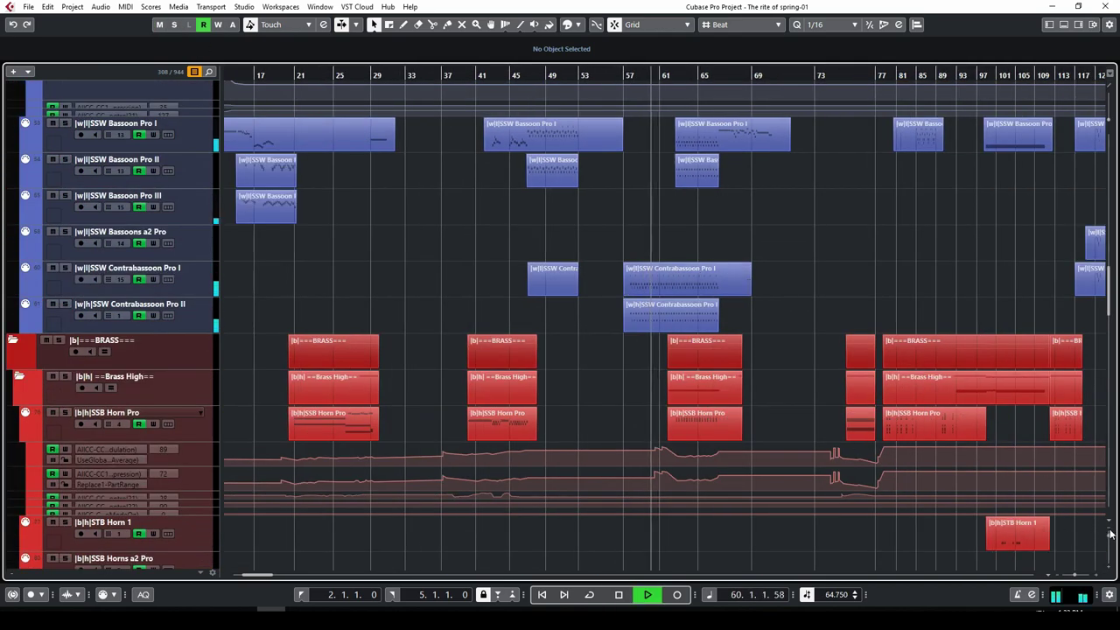
{"action": "scroll", "coordinate": [1109, 533], "scroll_direction": "down", "scroll_amount": 2}
{"action": "scroll", "coordinate": [769, 425], "scroll_direction": "up", "scroll_amount": 1}
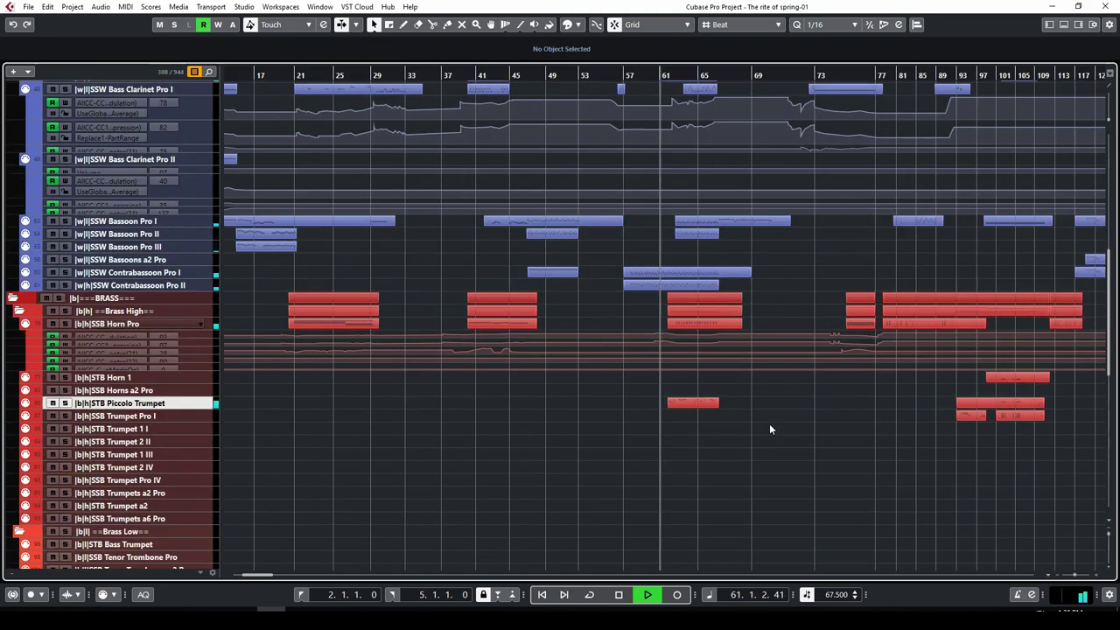
{"action": "scroll", "coordinate": [769, 423], "scroll_direction": "up", "scroll_amount": 3}
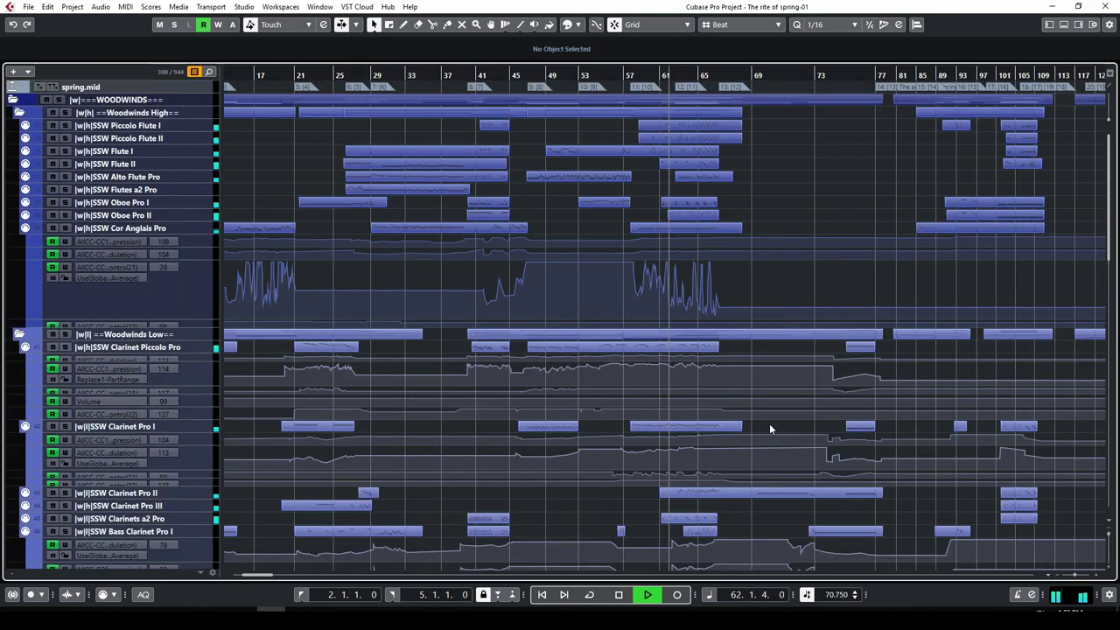
{"action": "left_click", "coordinate": [701, 131]}
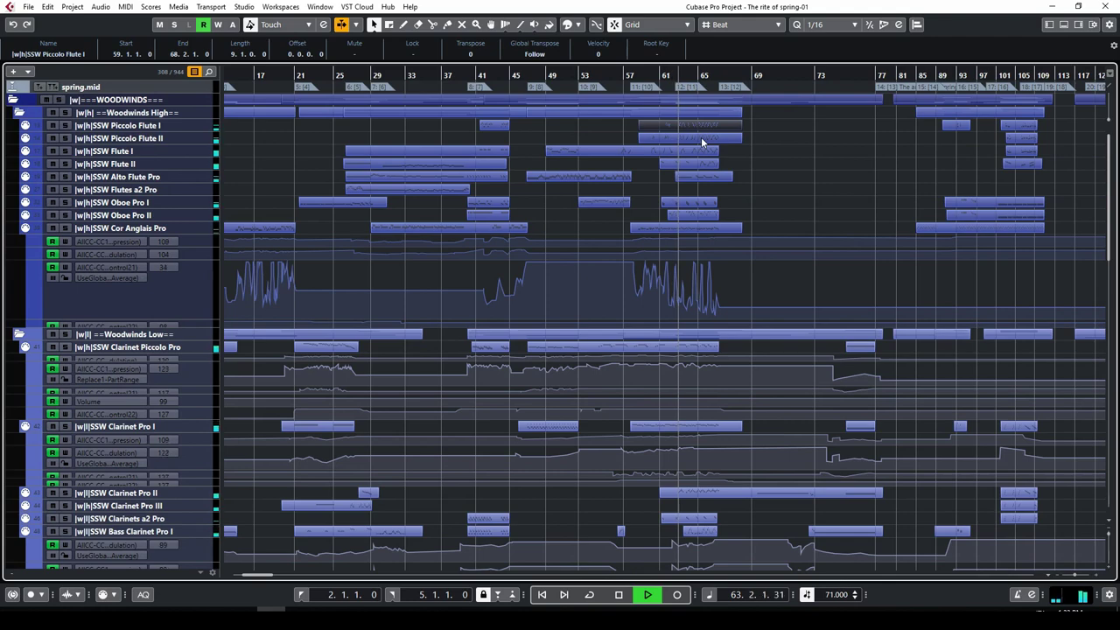
{"action": "left_click_drag", "start_coordinate": [701, 142], "coordinate": [701, 171]}
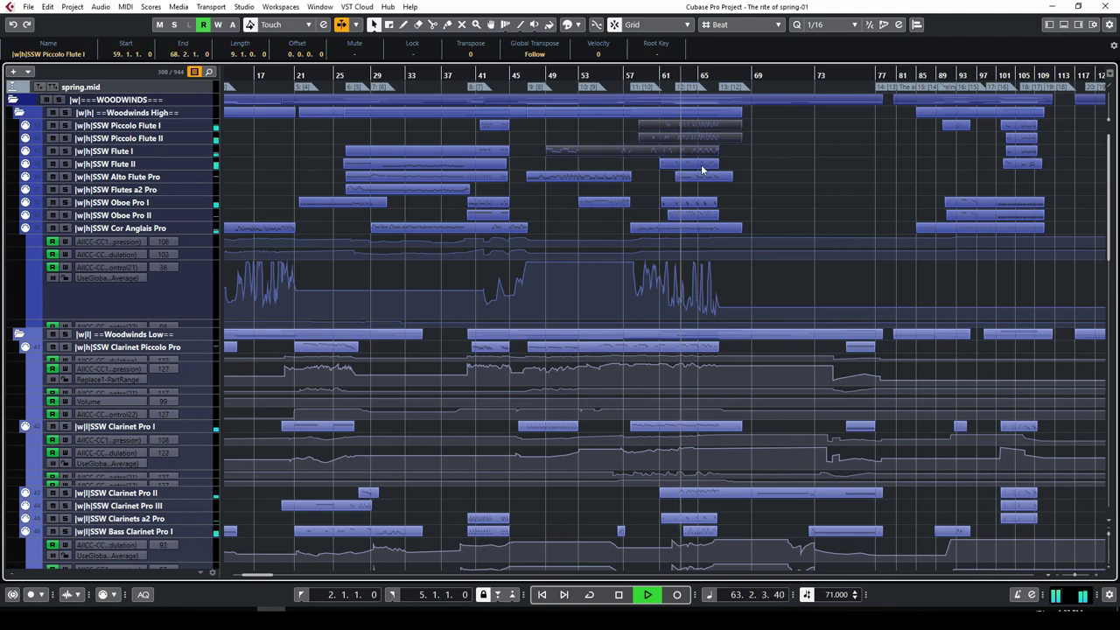
{"action": "double_click", "coordinate": [704, 217]}
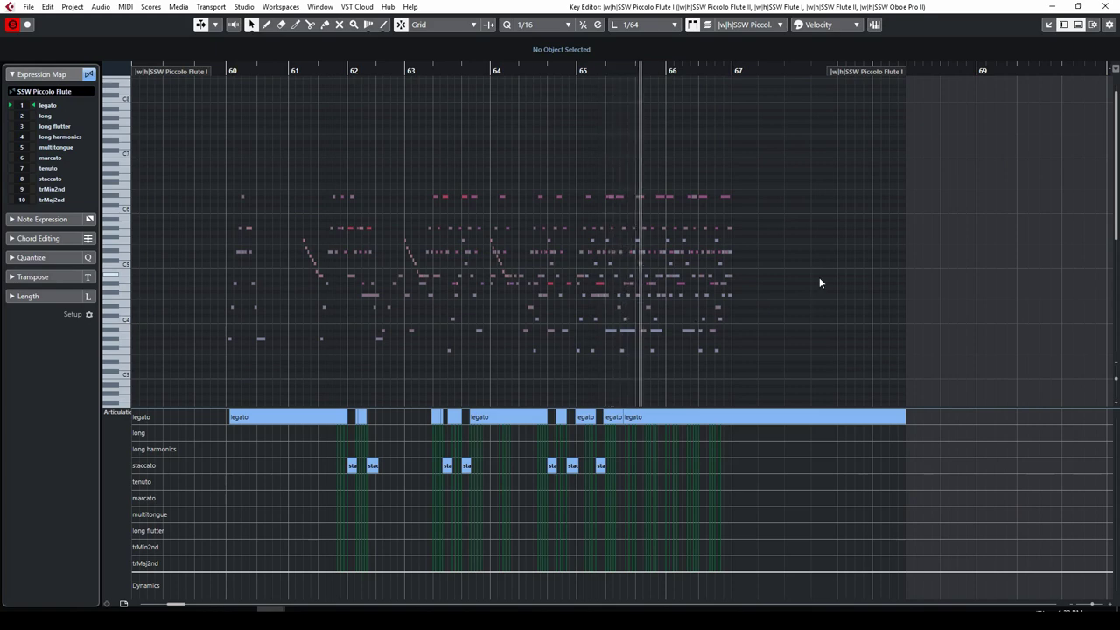
Show the Flute II part's leg slur and staccatissimo articulations, then close the Key Editor.
{"action": "left_click", "coordinate": [618, 277]}
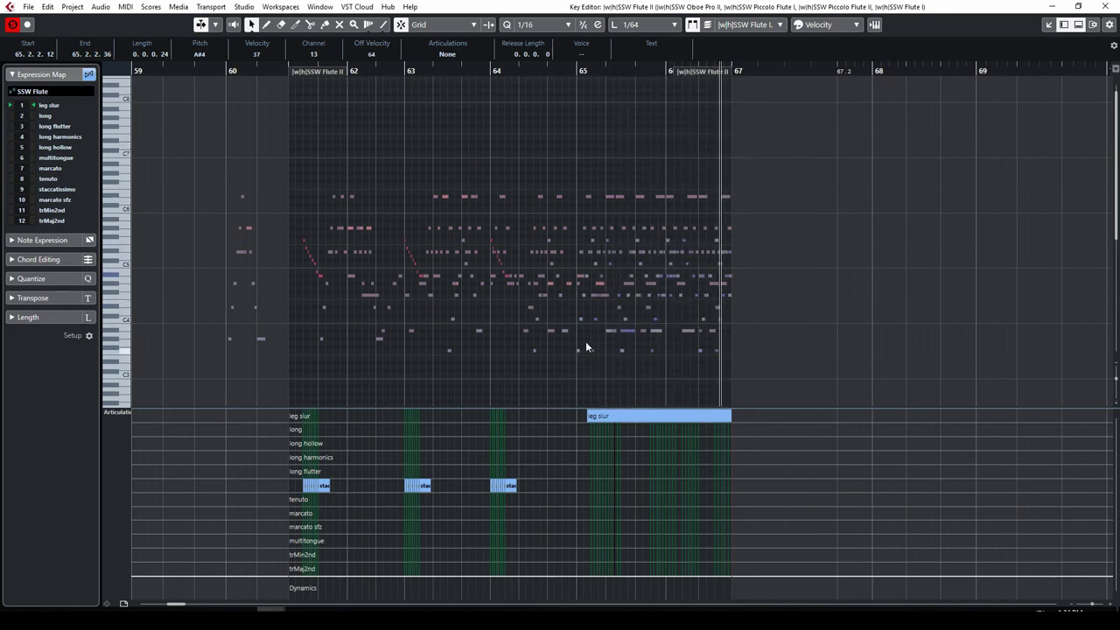
{"action": "left_click", "coordinate": [499, 265]}
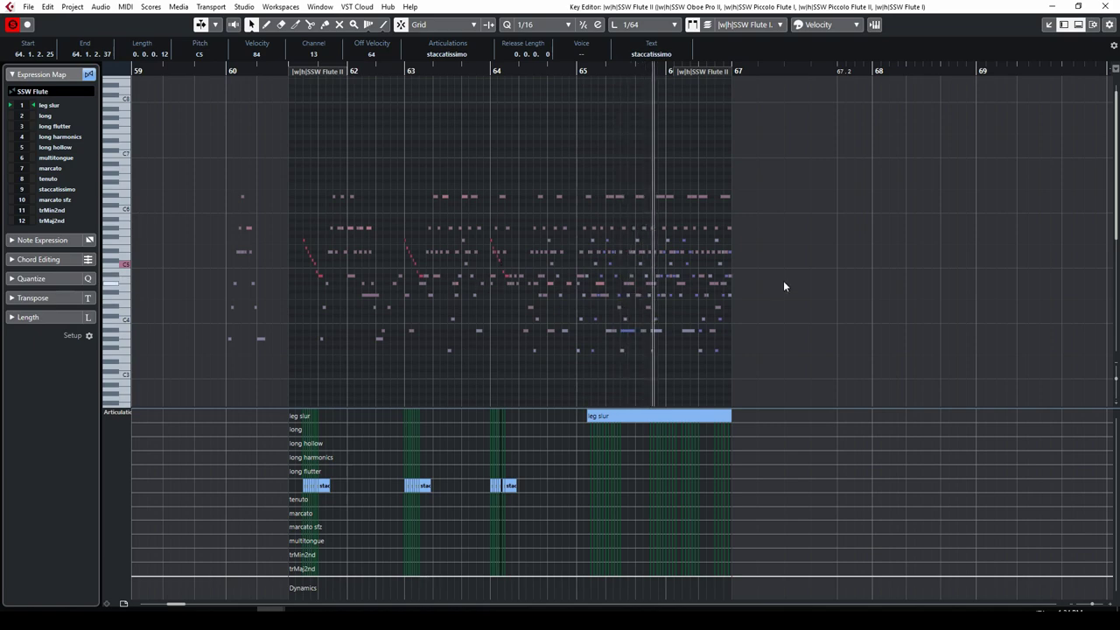
{"action": "left_click", "coordinate": [1107, 8]}
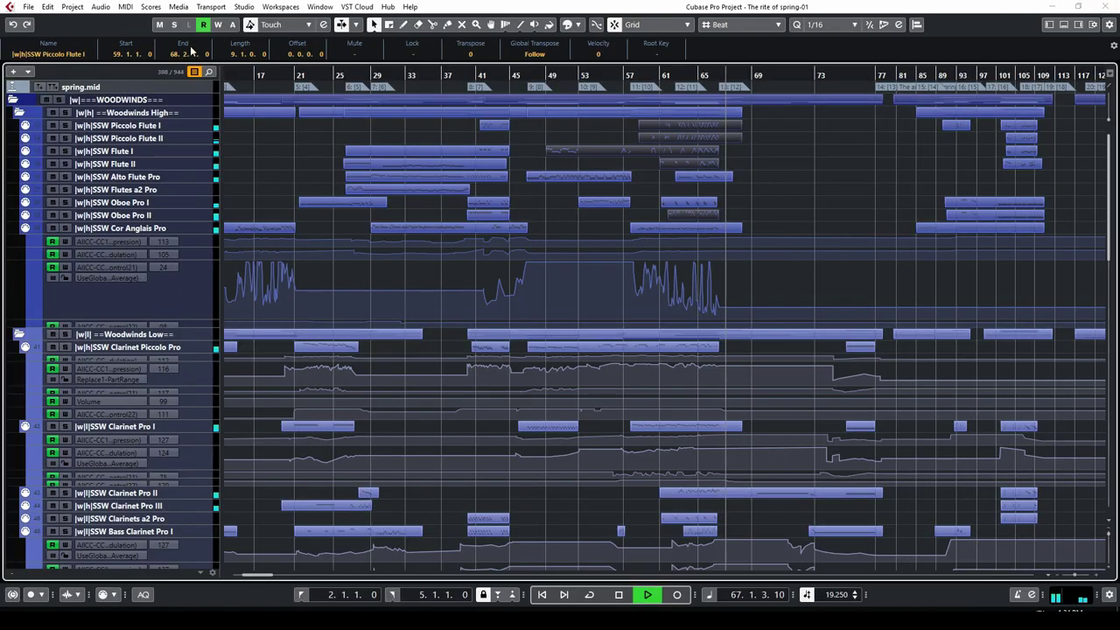
Clear the part selection, open the SSW Clarinet Pro II and Bass Clarinet Pro I parts around bar 73 in the Key Editor, and close it.
{"action": "left_click", "coordinate": [832, 188]}
{"action": "scroll", "coordinate": [815, 210], "scroll_direction": "down", "scroll_amount": 10}
{"action": "scroll", "coordinate": [809, 210], "scroll_direction": "down", "scroll_amount": 12}
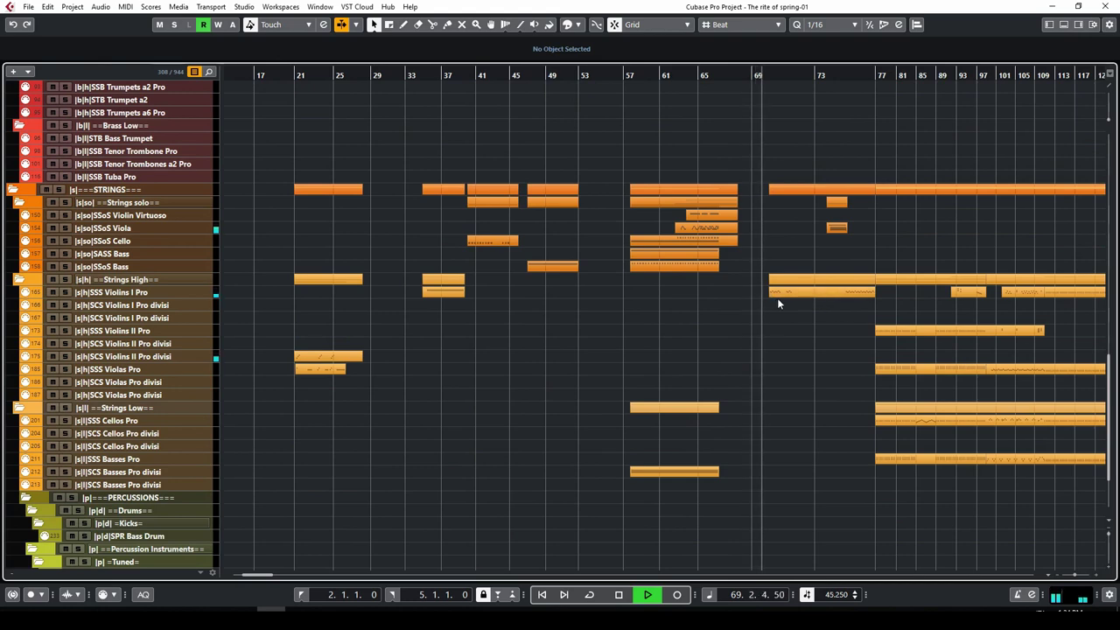
{"action": "scroll", "coordinate": [803, 289], "scroll_direction": "up", "scroll_amount": 8}
{"action": "scroll", "coordinate": [801, 350], "scroll_direction": "down", "scroll_amount": 5}
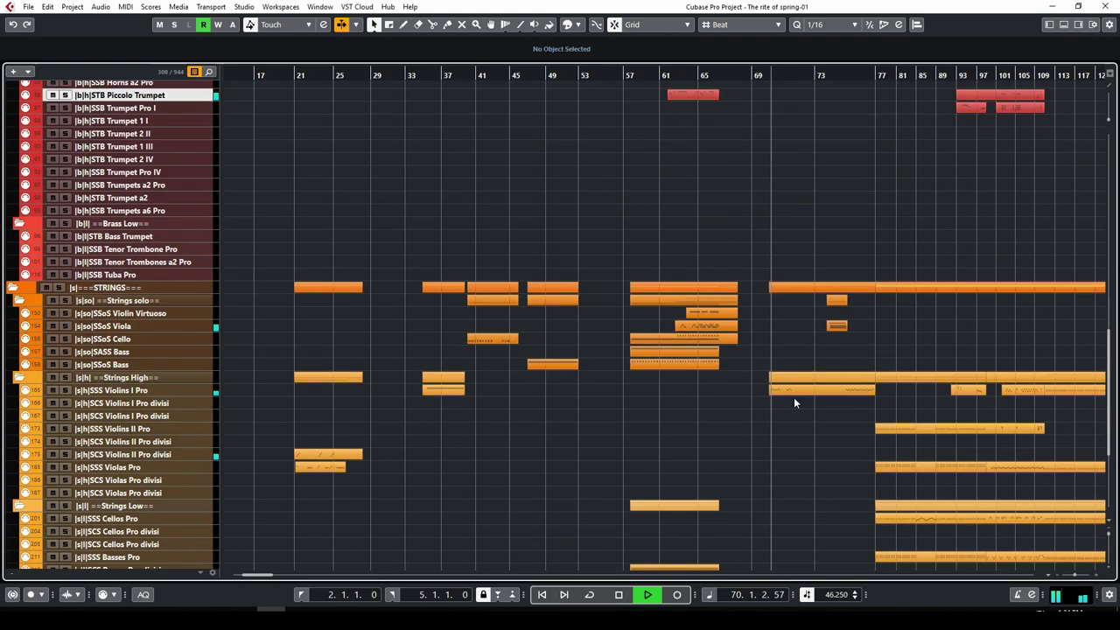
{"action": "scroll", "coordinate": [825, 294], "scroll_direction": "up", "scroll_amount": 15}
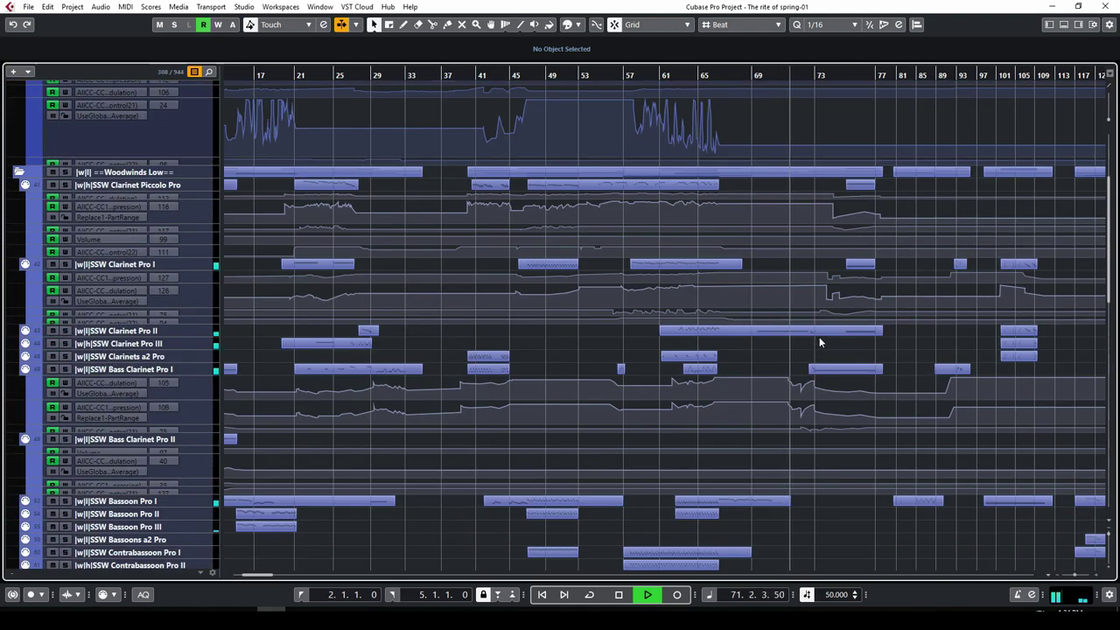
{"action": "left_click", "coordinate": [819, 342]}
{"action": "left_click", "coordinate": [842, 371], "text": "shift"}
{"action": "double_click", "coordinate": [841, 371]}
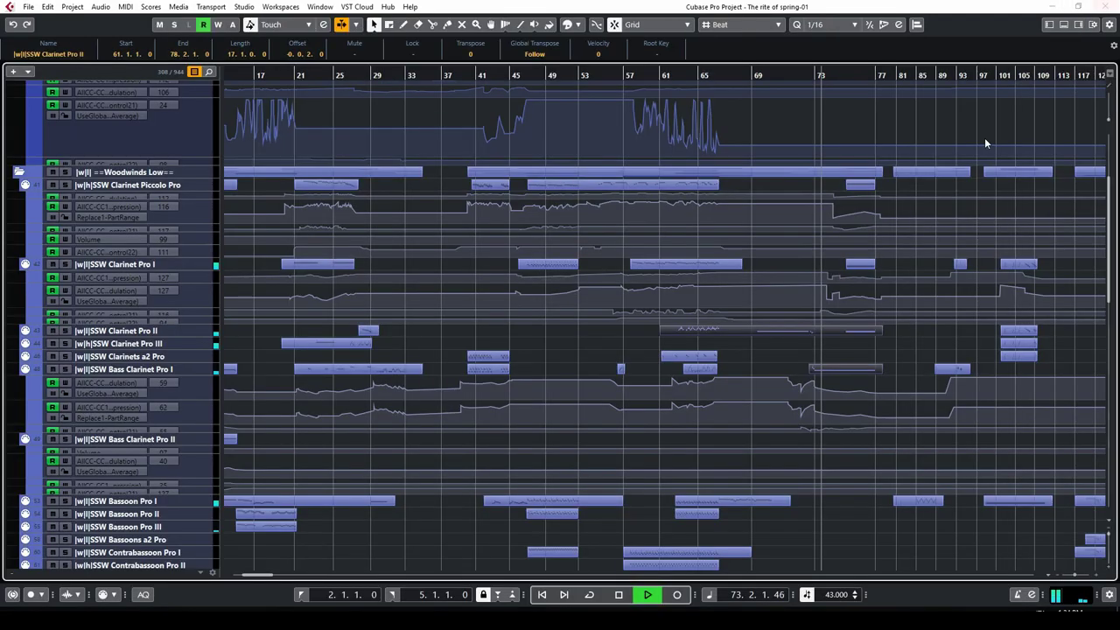
{"action": "left_click", "coordinate": [1101, 6]}
View the SSoS Viola part at bar 73 in the Key Editor with its articulations, then close the editor.
{"action": "scroll", "coordinate": [805, 393], "scroll_direction": "down", "scroll_amount": 10}
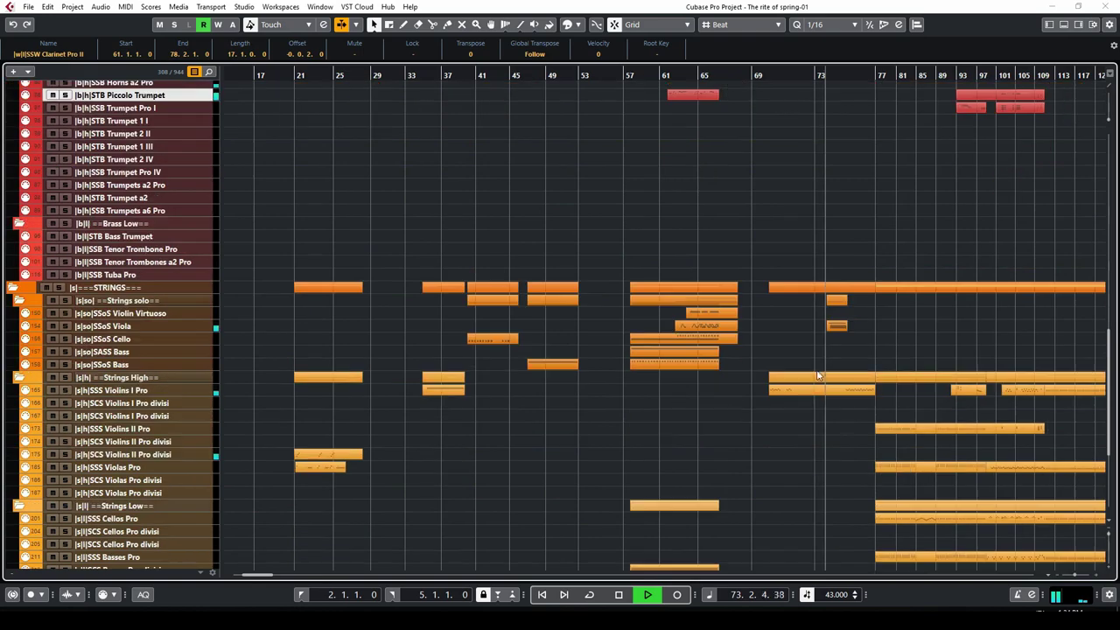
{"action": "double_click", "coordinate": [835, 326]}
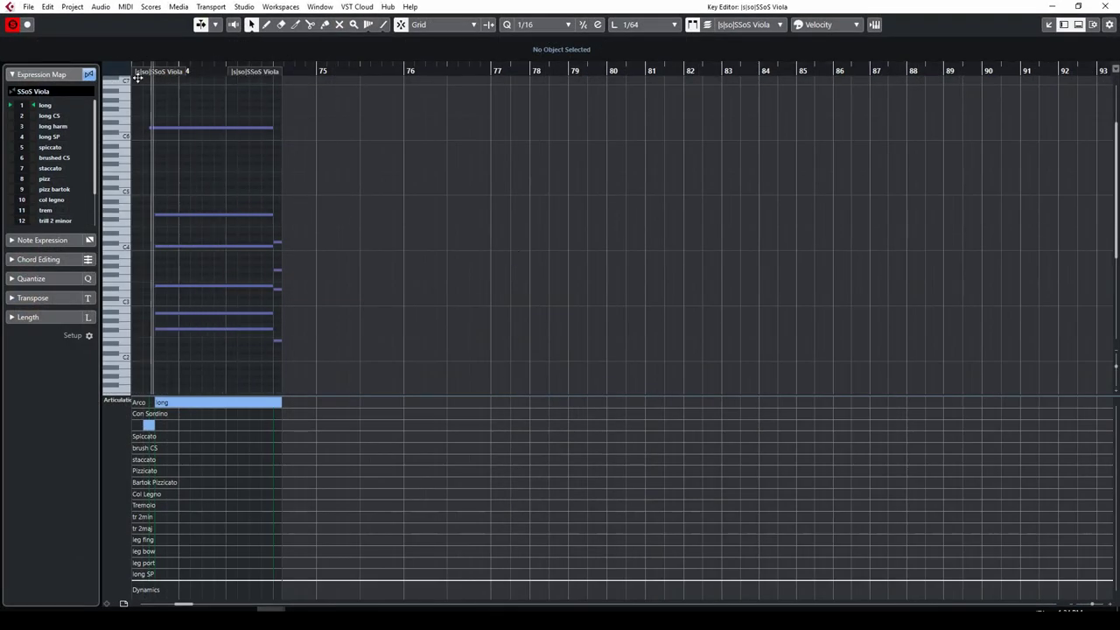
{"action": "key", "text": "Return"}
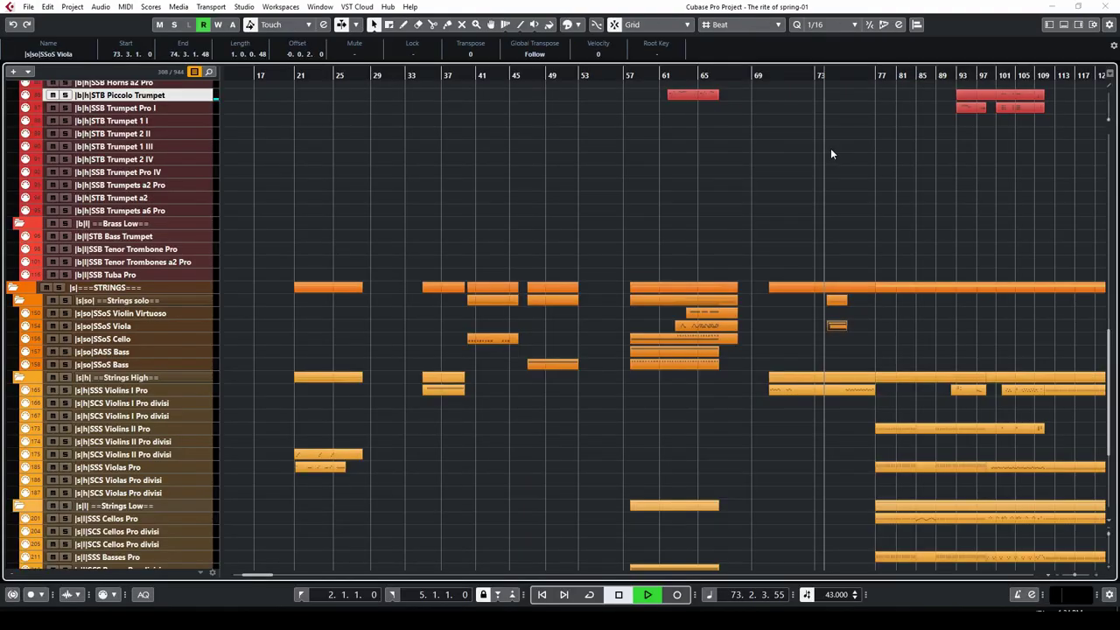
Open the SSS Violins I Pro part from bar 70, enlarge the articulation lane to read its pizz entries, and close the editor.
{"action": "scroll", "coordinate": [879, 341], "scroll_direction": "down", "scroll_amount": 5}
{"action": "scroll", "coordinate": [877, 341], "scroll_direction": "up", "scroll_amount": 5}
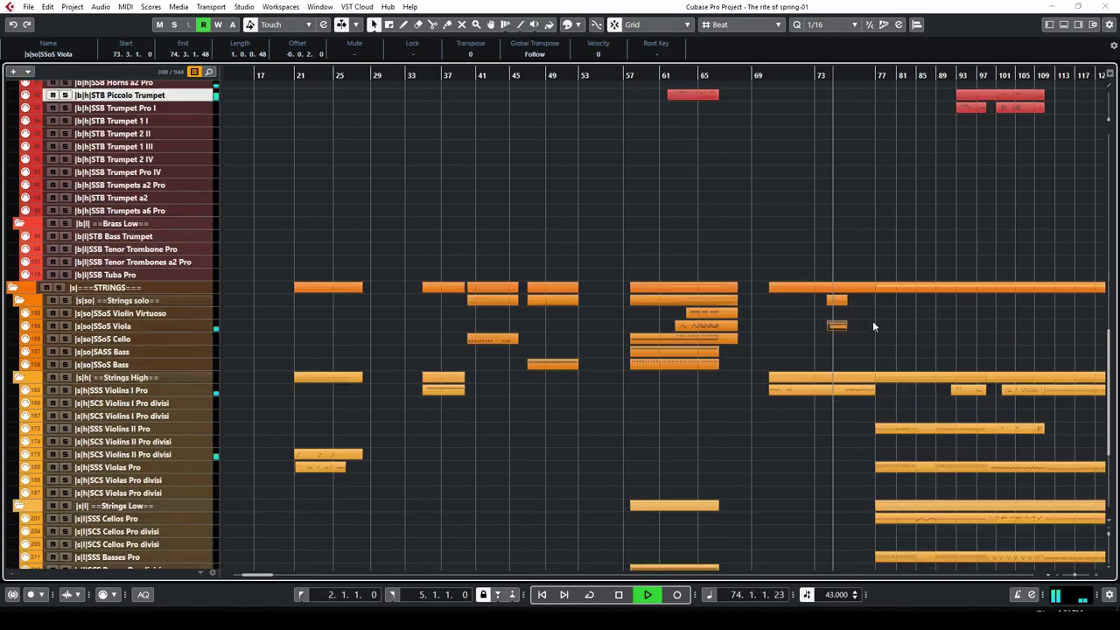
{"action": "double_click", "coordinate": [862, 393]}
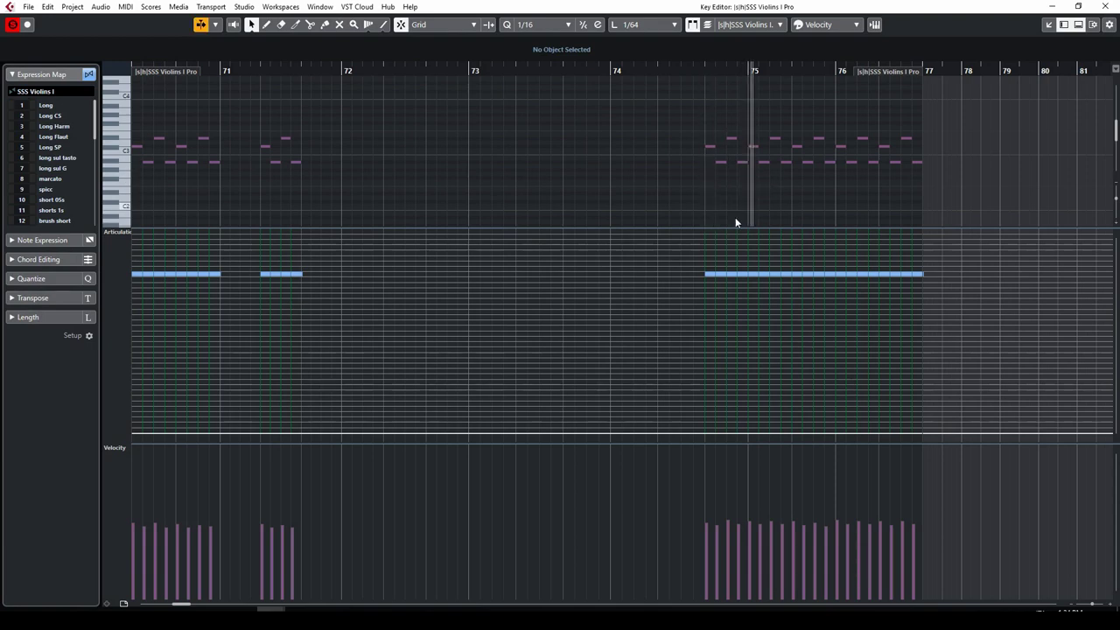
{"action": "left_click_drag", "start_coordinate": [761, 436], "coordinate": [746, 534]}
{"action": "left_click_drag", "start_coordinate": [762, 328], "coordinate": [781, 248]}
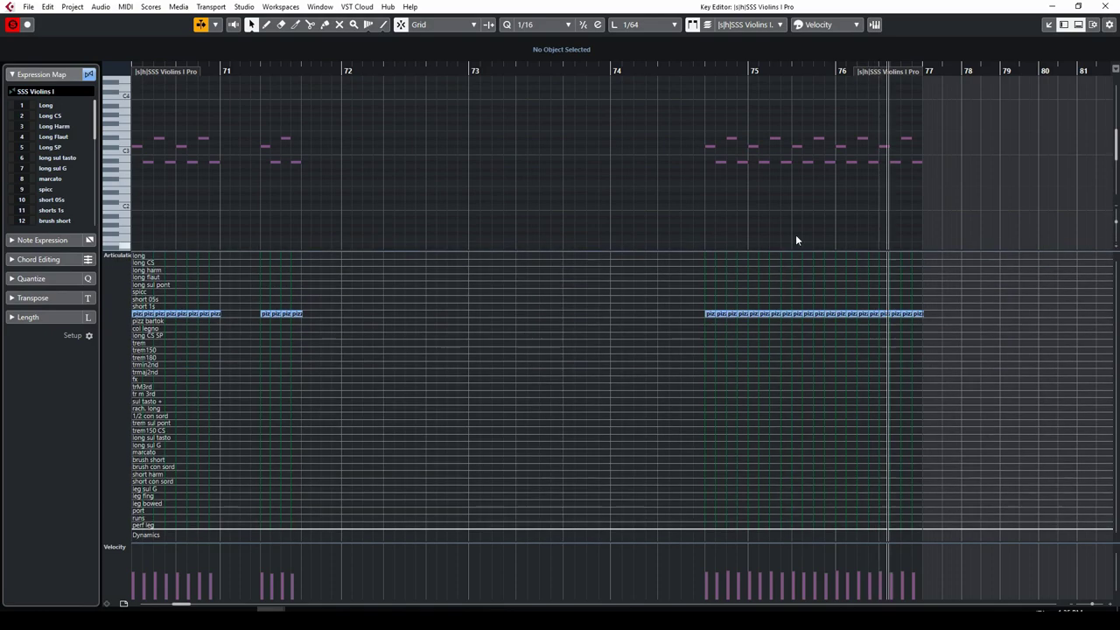
{"action": "key", "text": "Escape"}
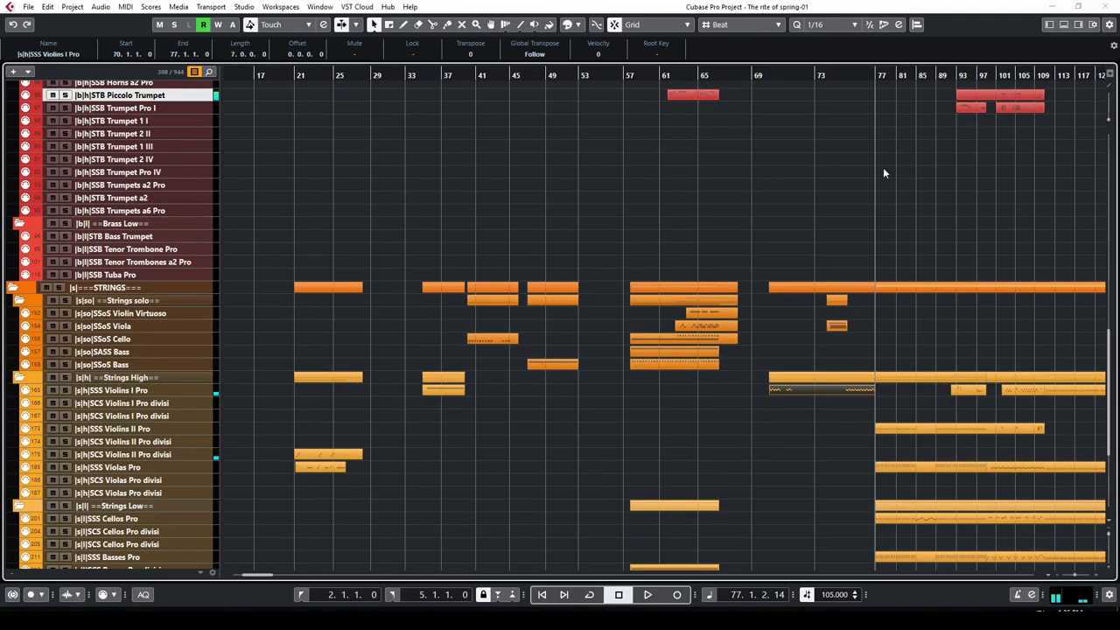
Select the Violins II, Violas, Cellos and Basses parts starting at bar 77 and open them together in one Key Editor.
{"action": "left_click_drag", "start_coordinate": [871, 72], "coordinate": [1078, 73]}
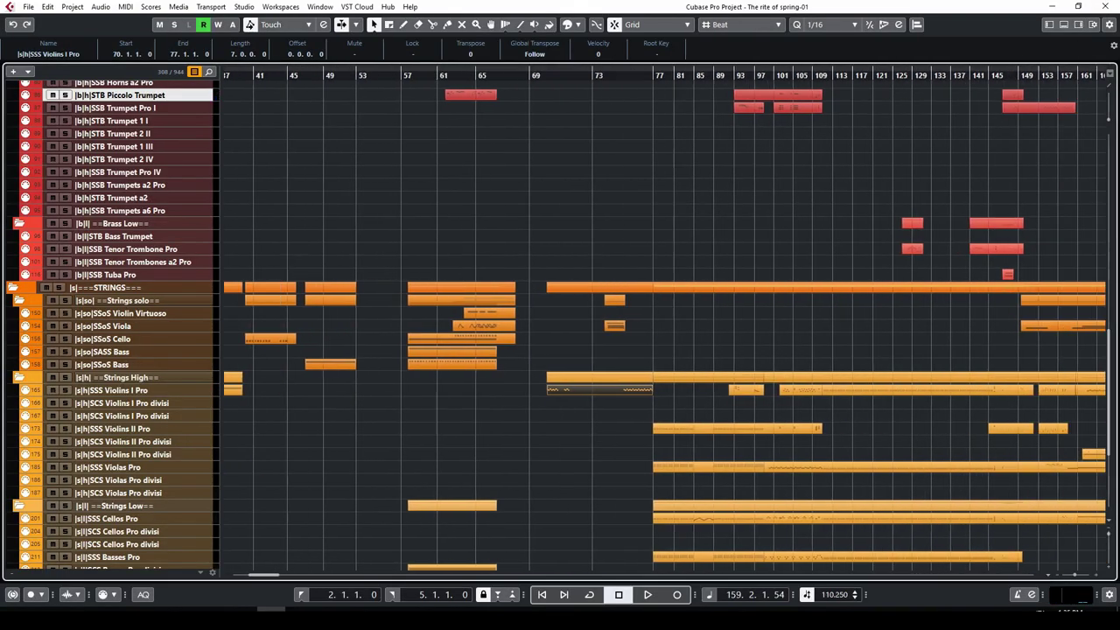
{"action": "key", "text": "space"}
{"action": "scroll", "coordinate": [542, 201], "scroll_direction": "down", "scroll_amount": 5}
{"action": "left_click_drag", "start_coordinate": [523, 378], "coordinate": [518, 234]}
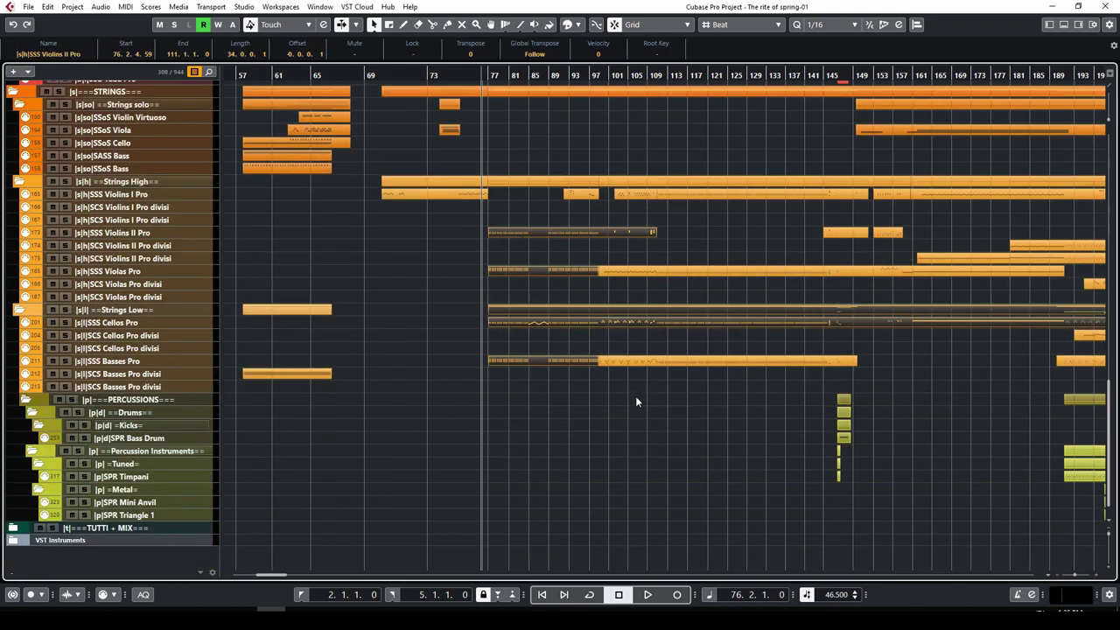
{"action": "double_click", "coordinate": [522, 232]}
Play the combined string parts with the velocity lane in view and show the cellos' pizz articulations at bar 86.
{"action": "key", "text": "space"}
{"action": "left_click_drag", "start_coordinate": [446, 371], "coordinate": [446, 299]}
{"action": "left_click_drag", "start_coordinate": [456, 539], "coordinate": [463, 462]}
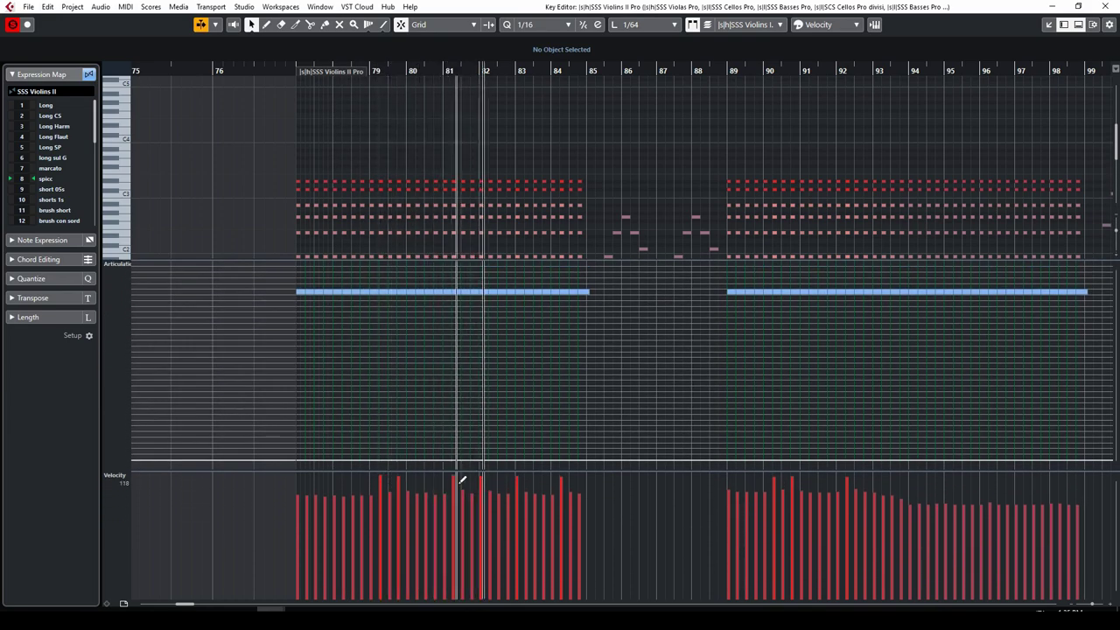
{"action": "scroll", "coordinate": [573, 177], "scroll_direction": "down", "scroll_amount": 2}
{"action": "scroll", "coordinate": [575, 175], "scroll_direction": "down", "scroll_amount": 2}
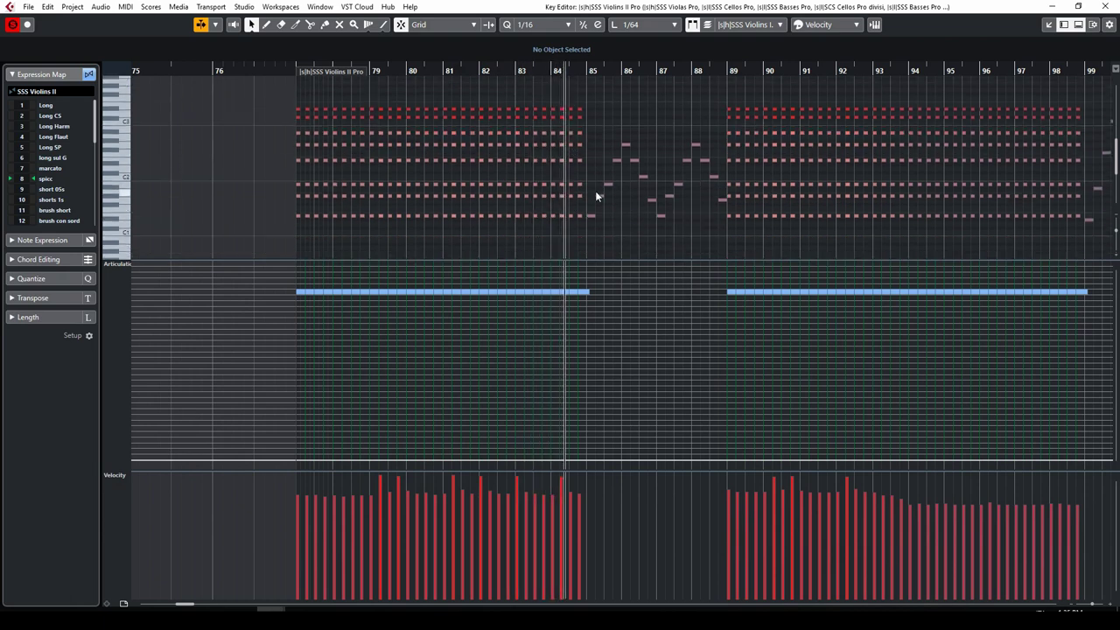
{"action": "left_click", "coordinate": [651, 201]}
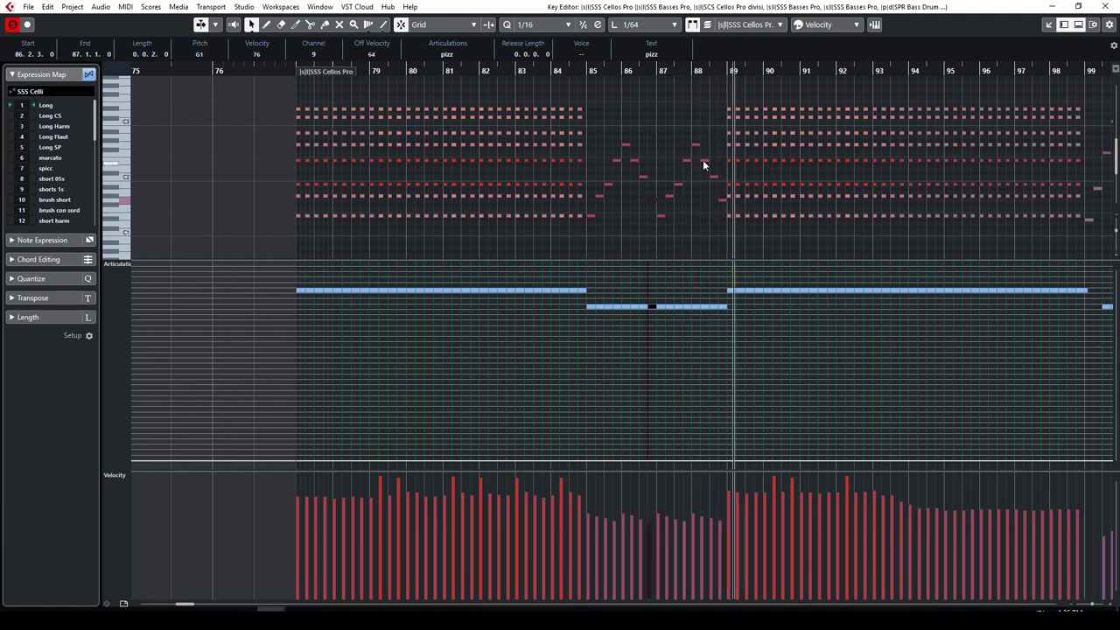
Replay from bar 77, showing the Violins II spicc articulations and the cellos' pizz line at bar 85.
{"action": "left_click", "coordinate": [583, 70]}
{"action": "key", "text": "space"}
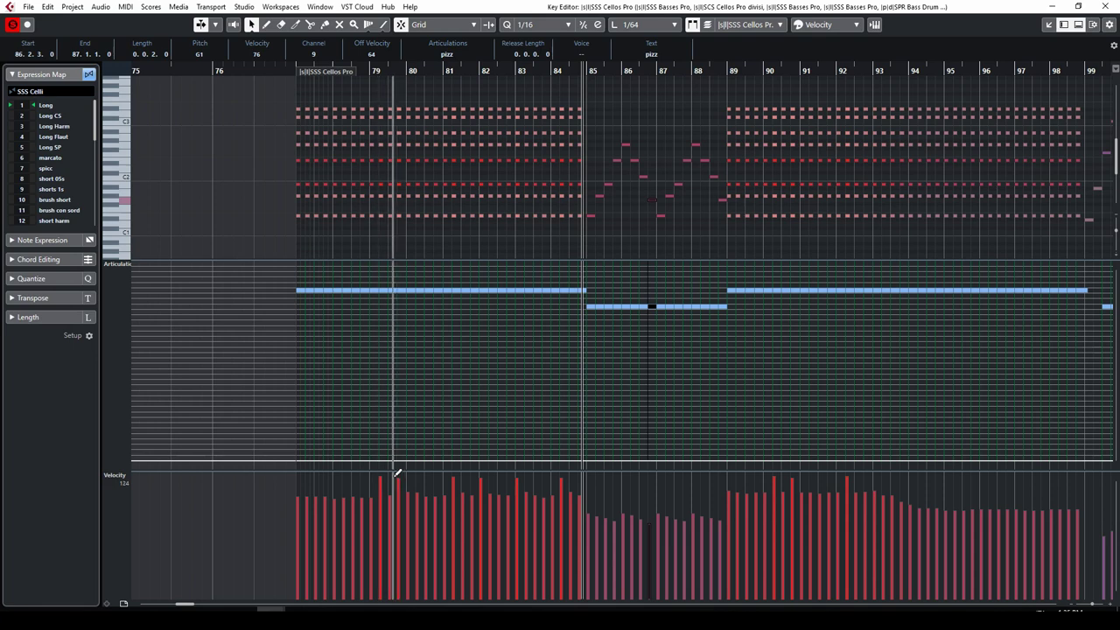
{"action": "left_click", "coordinate": [291, 70]}
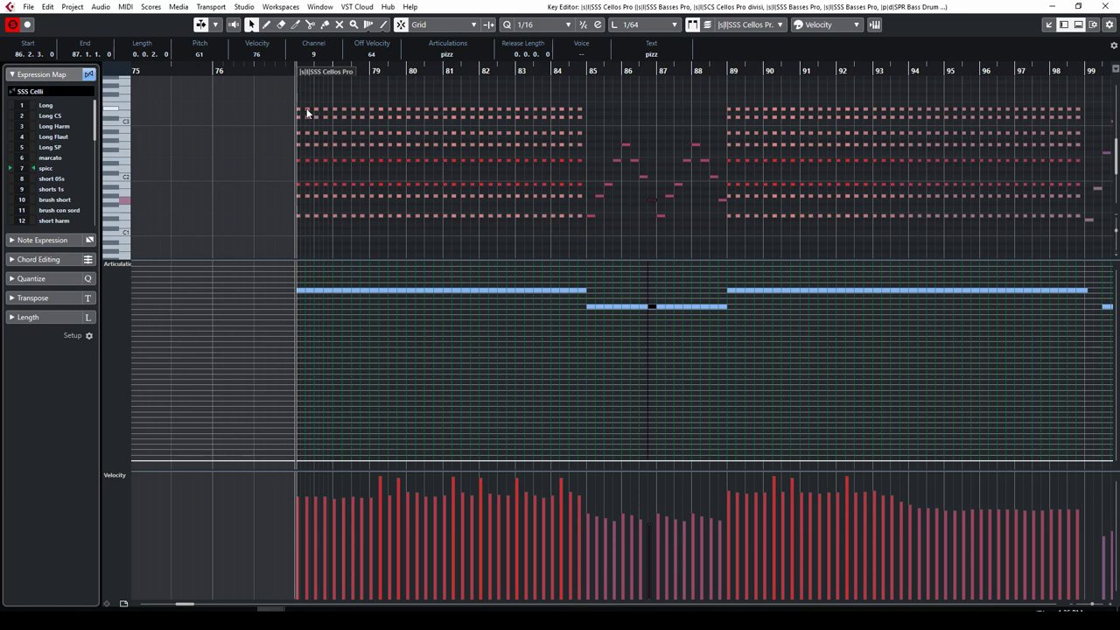
{"action": "left_click", "coordinate": [306, 112]}
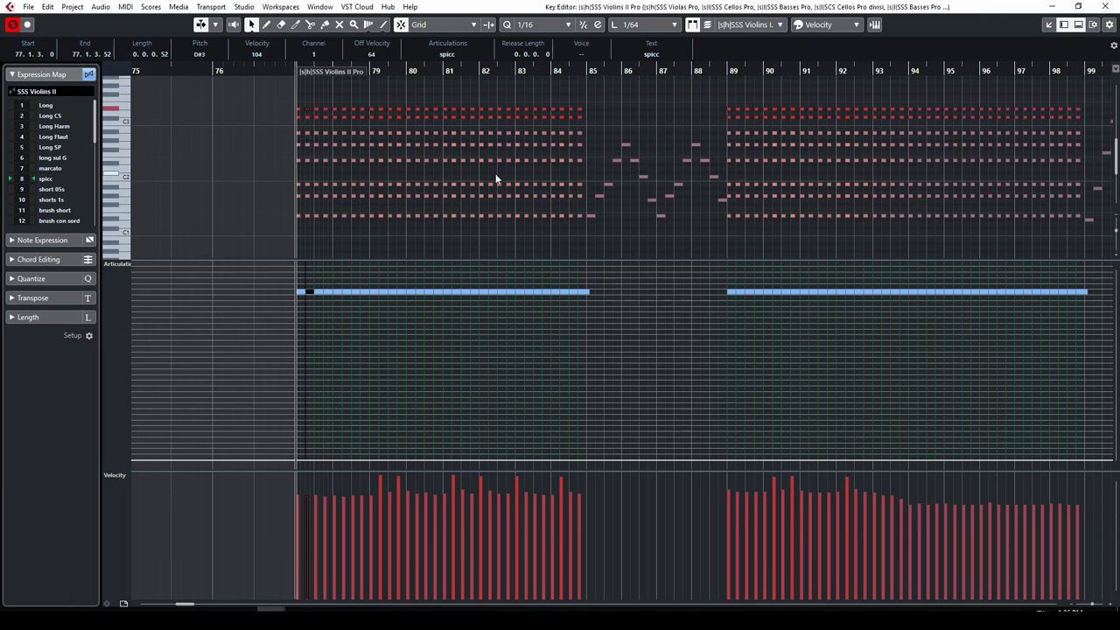
{"action": "key", "text": "space"}
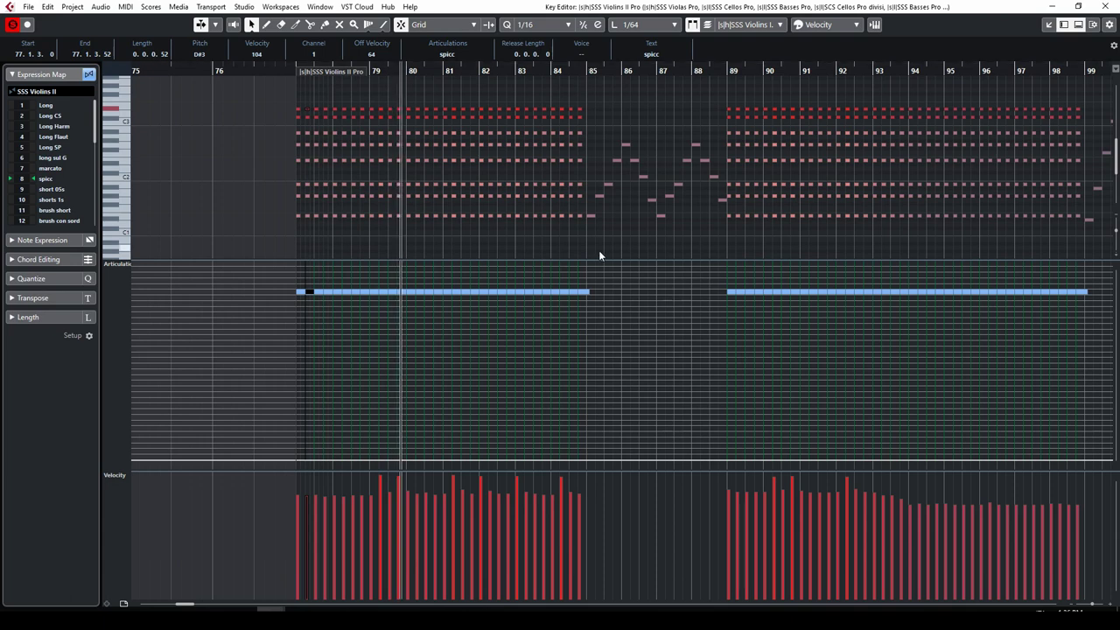
{"action": "left_click", "coordinate": [601, 194]}
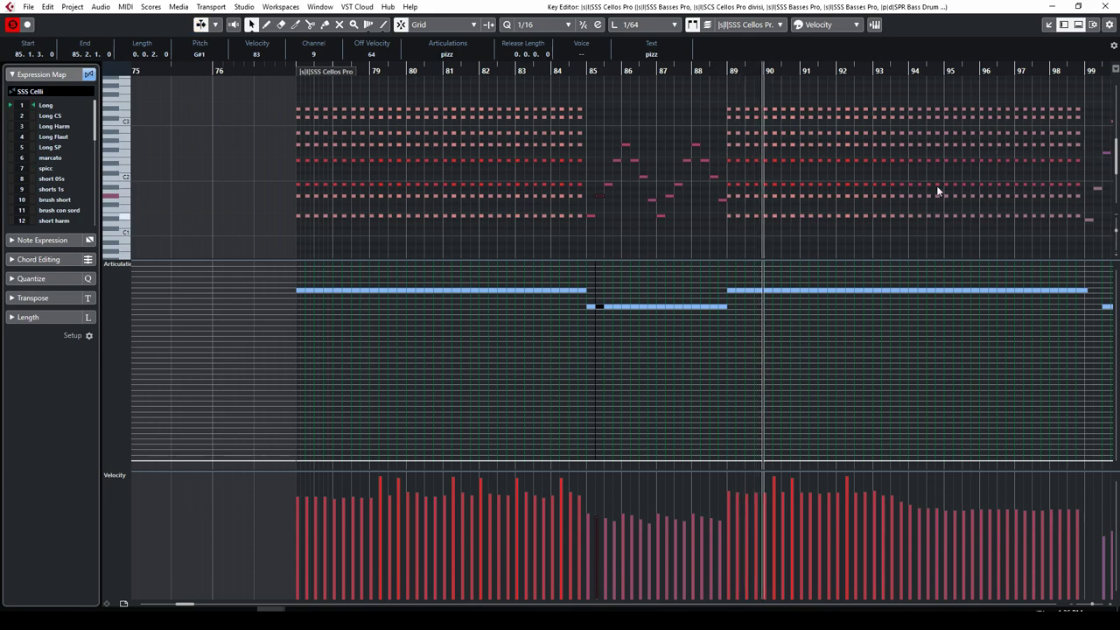
Play from bar 98, show the SSS Basses Pro pizz articulations at bar 102, close the editor, and return up to the brass tracks.
{"action": "left_click", "coordinate": [1061, 69]}
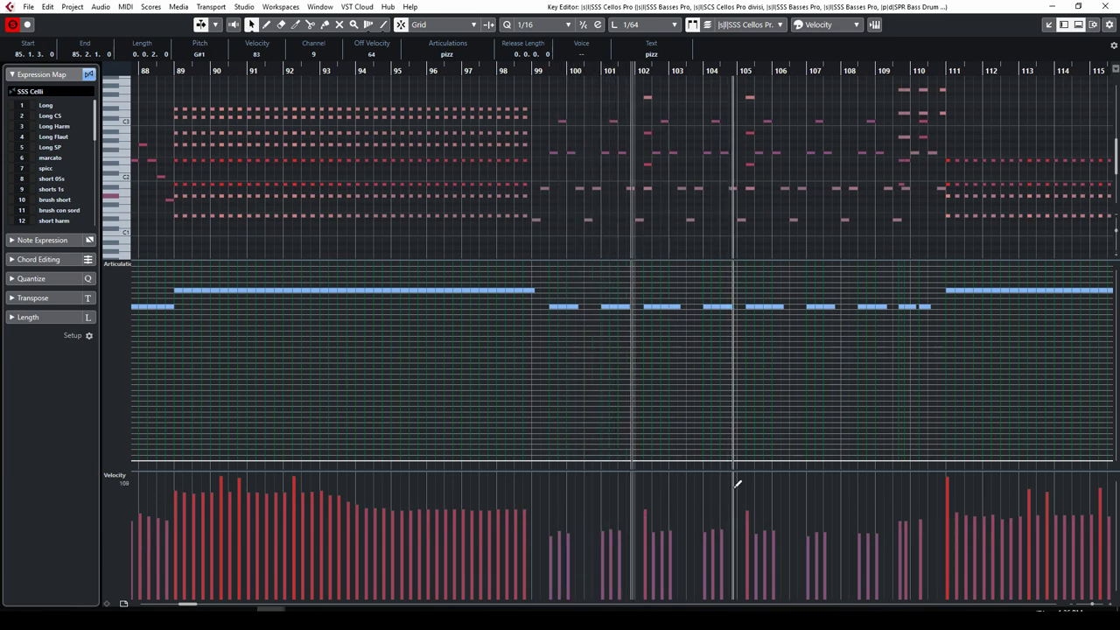
{"action": "left_click", "coordinate": [645, 189]}
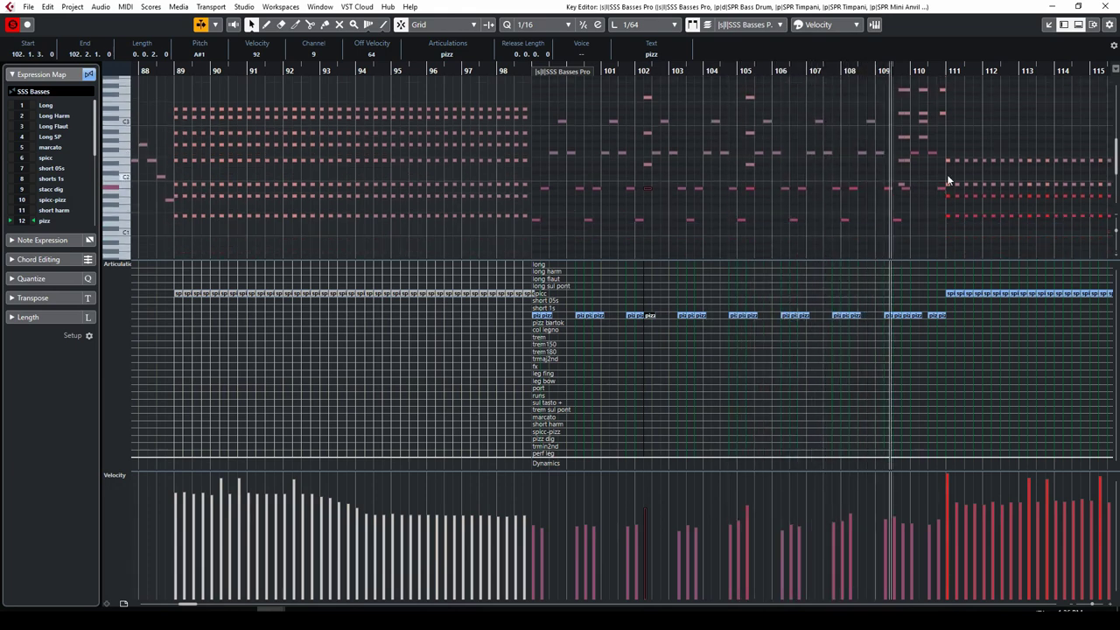
{"action": "scroll", "coordinate": [947, 167], "scroll_direction": "up", "scroll_amount": 2}
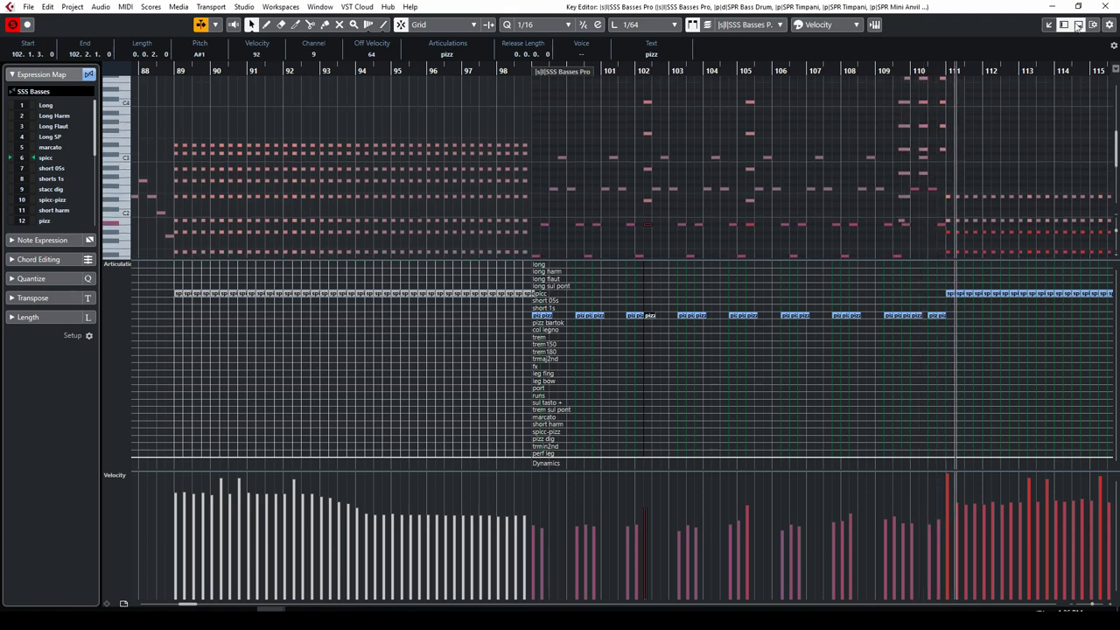
{"action": "left_click", "coordinate": [1109, 6]}
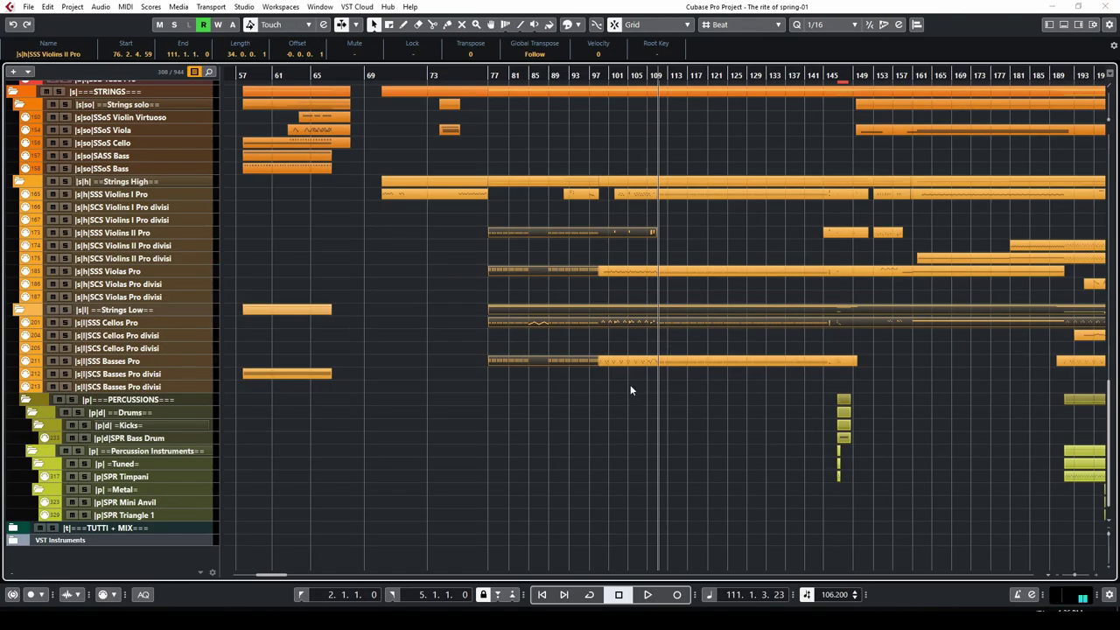
{"action": "scroll", "coordinate": [630, 384], "scroll_direction": "up", "scroll_amount": 8}
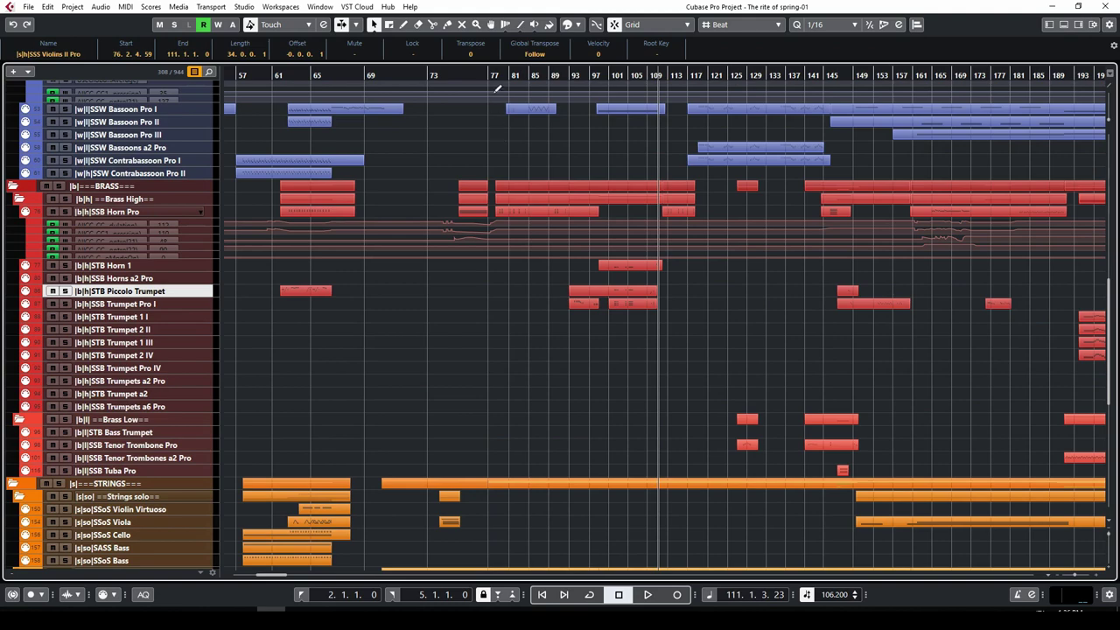
Open the SSB Horn Pro part starting at bar 78 in the Key Editor and switch its controller lane to Articulations/Dynamics.
{"action": "left_click", "coordinate": [494, 76]}
{"action": "double_click", "coordinate": [512, 212]}
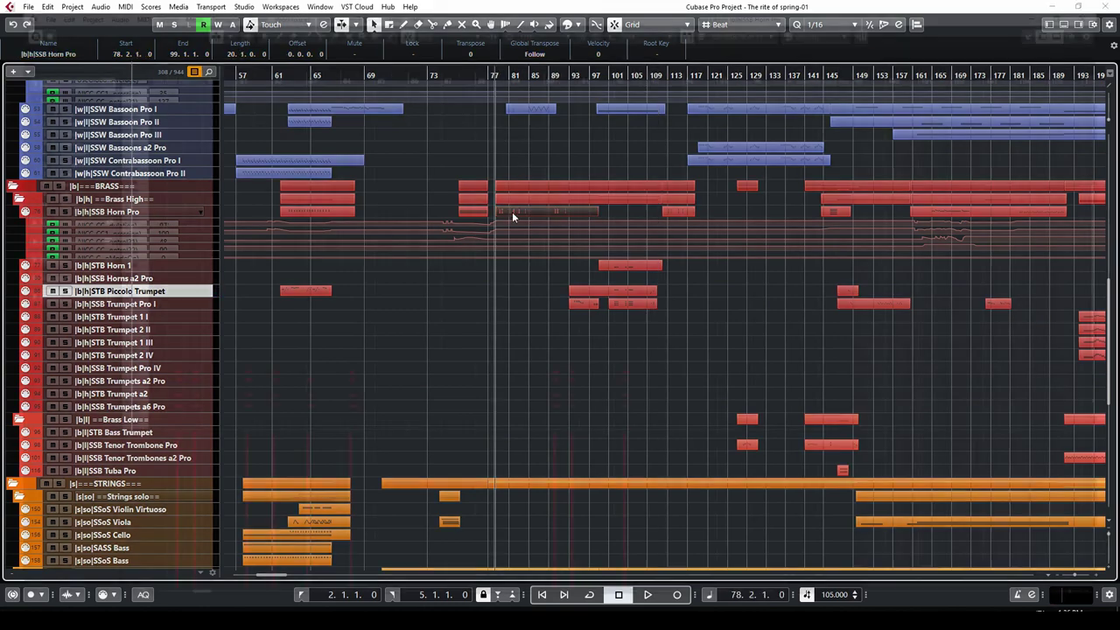
{"action": "left_click_drag", "start_coordinate": [226, 75], "coordinate": [114, 450]}
{"action": "left_click", "coordinate": [113, 451]}
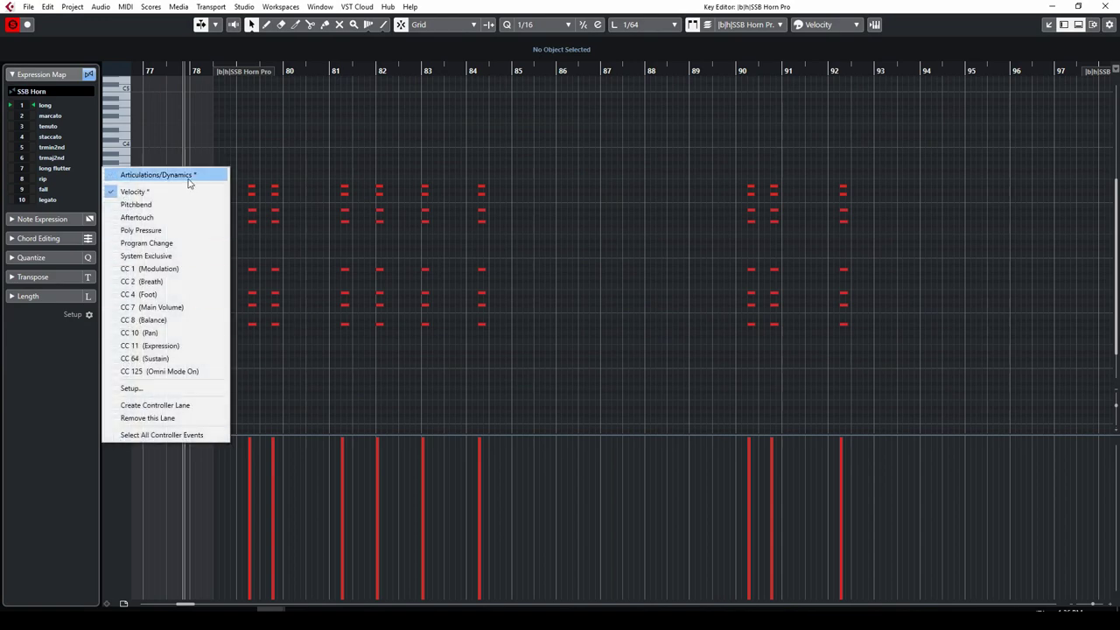
{"action": "left_click", "coordinate": [153, 173]}
Play the horns' staccato chords from bar 78, close the editor and stop playback.
{"action": "key", "text": "space"}
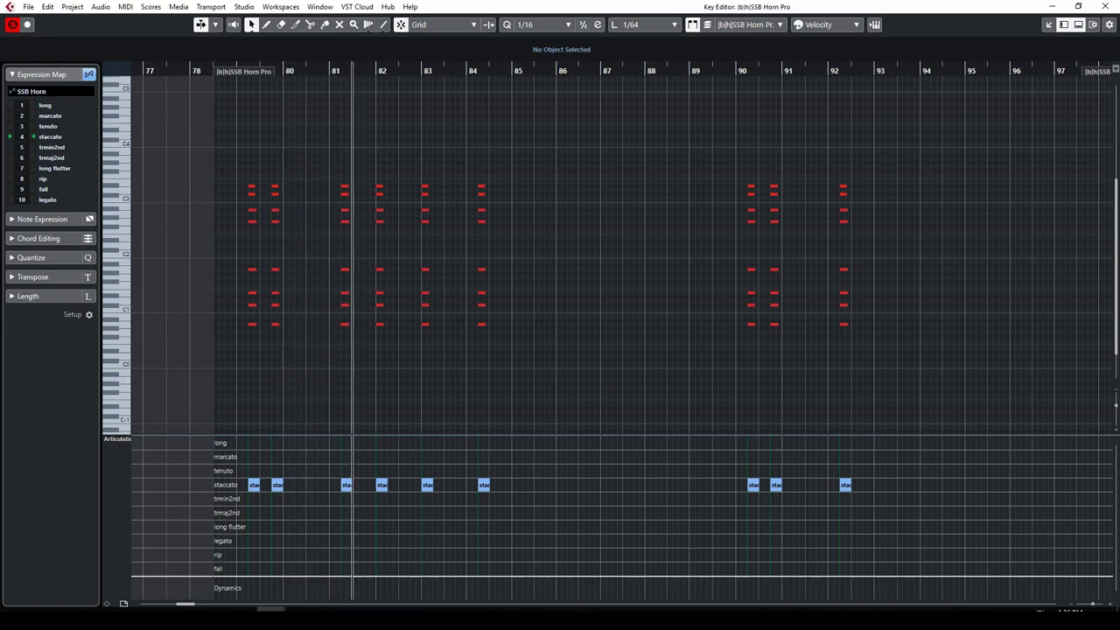
{"action": "left_click", "coordinate": [1050, 8]}
{"action": "key", "text": "space"}
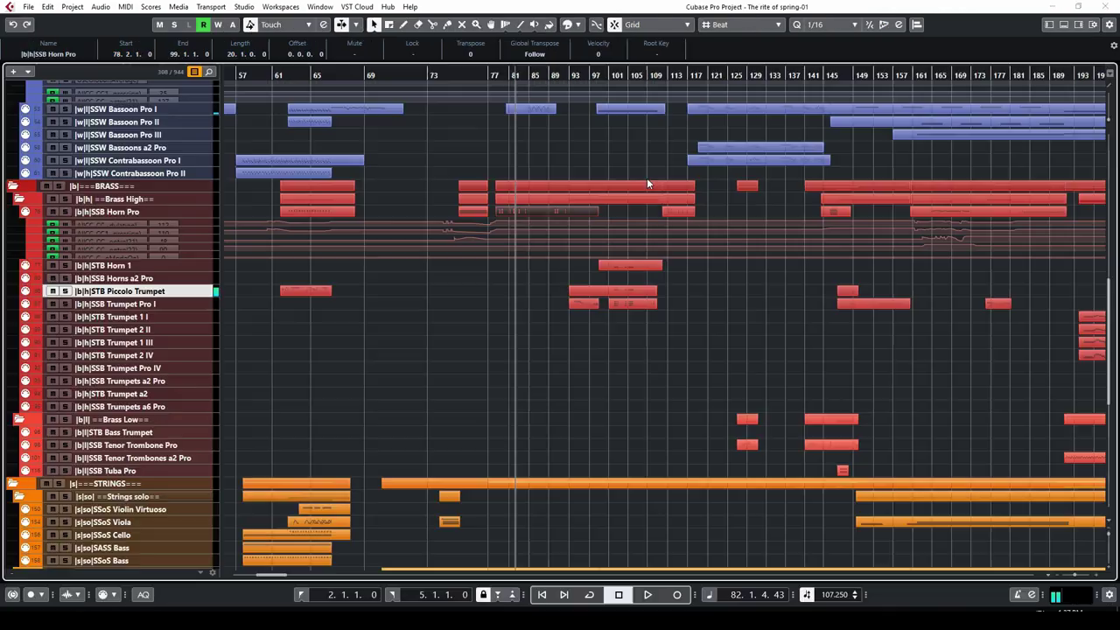
Add the Violins II, Violas, Cellos and Basses parts at bar 77 to the horn selection and play them together in one Key Editor.
{"action": "scroll", "coordinate": [516, 294], "scroll_direction": "down", "scroll_amount": 10}
{"action": "left_click_drag", "start_coordinate": [545, 350], "coordinate": [524, 464]}
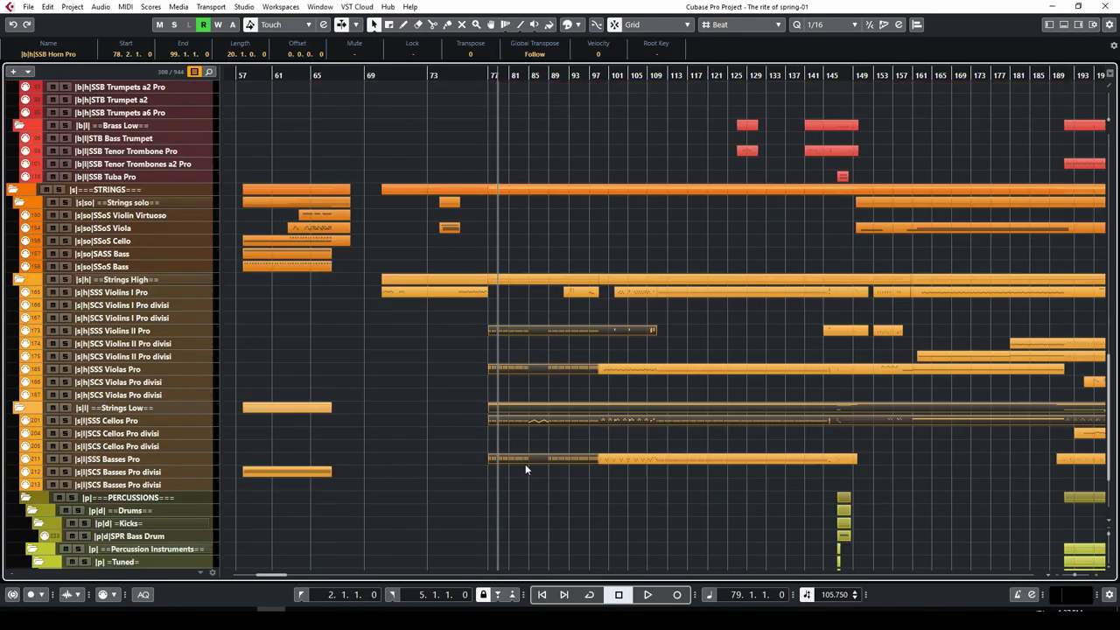
{"action": "double_click", "coordinate": [515, 457]}
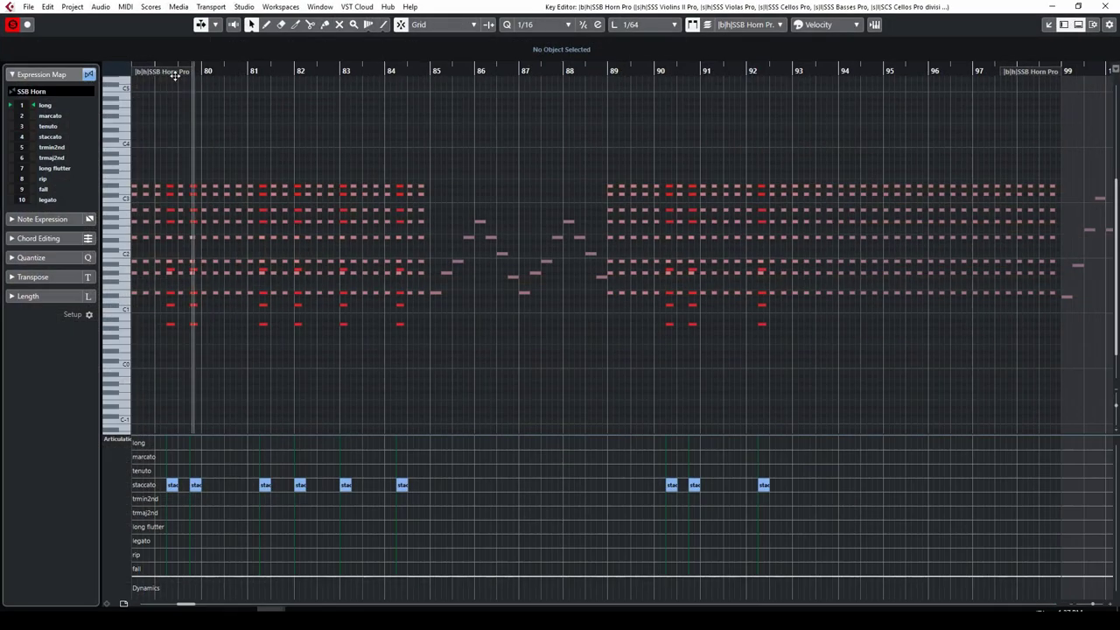
{"action": "key", "text": "space"}
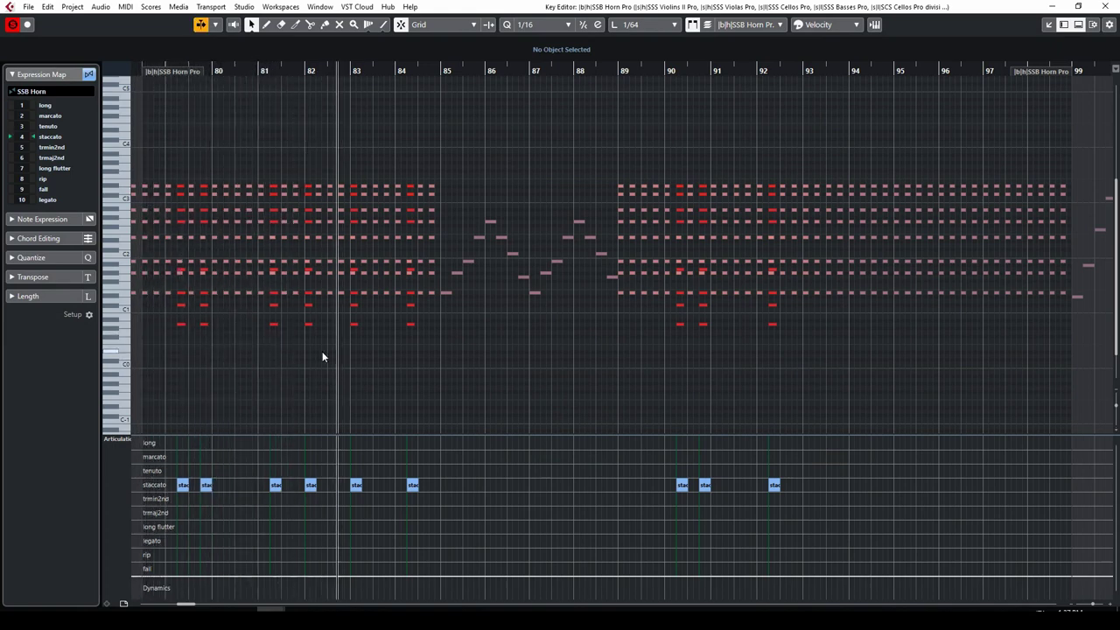
Play the SSW Bassoon Pro I staccato line at bars 85 to 88 in its own Key Editor, and close the editor.
{"action": "key", "text": "space"}
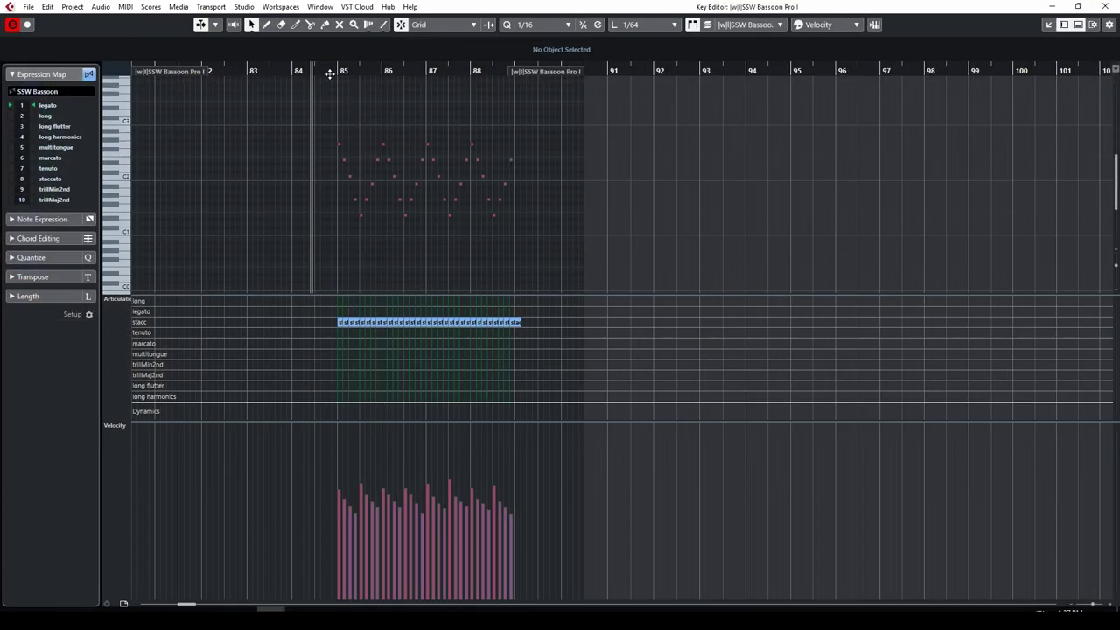
{"action": "key", "text": "space"}
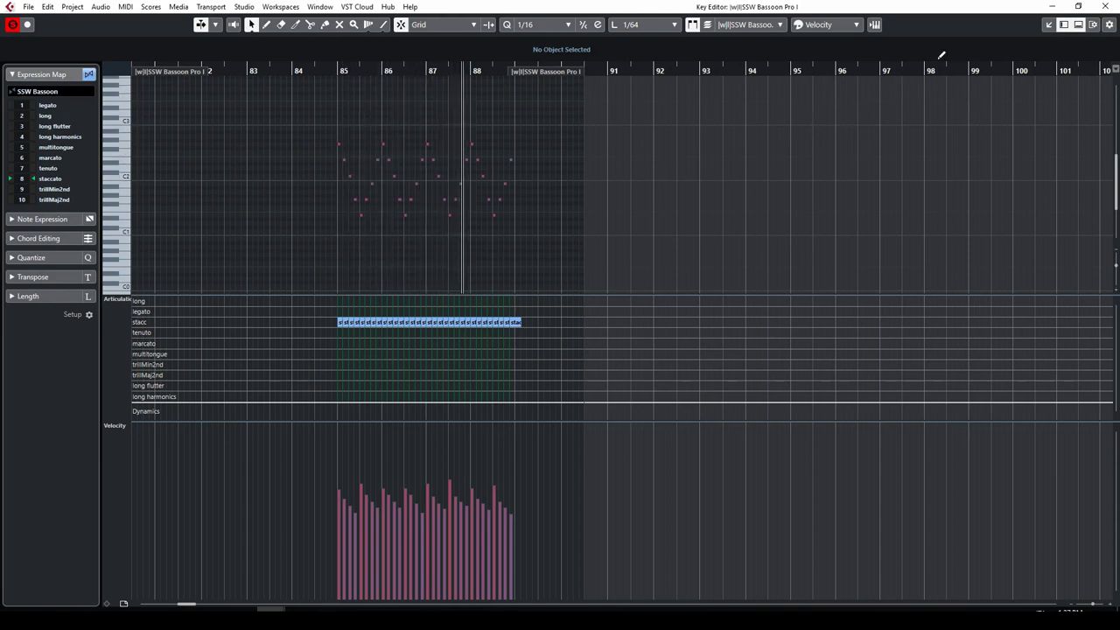
{"action": "key", "text": "ctrl+w"}
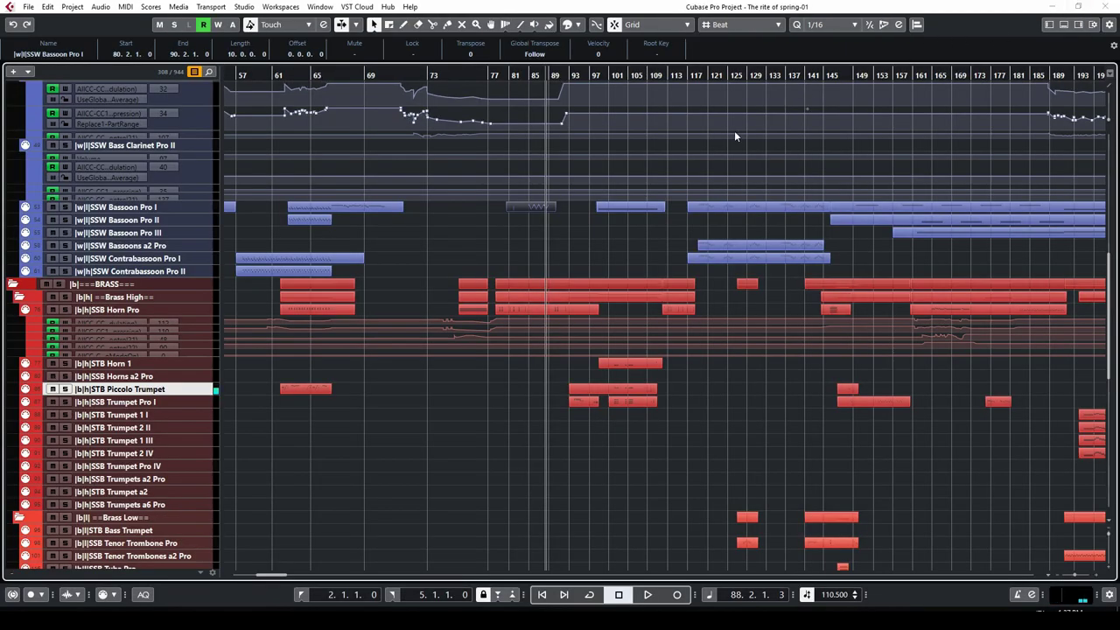
Play the full arrangement from about bar 78 in the project window while reviewing the woodwind and brass tracks.
{"action": "left_click", "coordinate": [495, 77]}
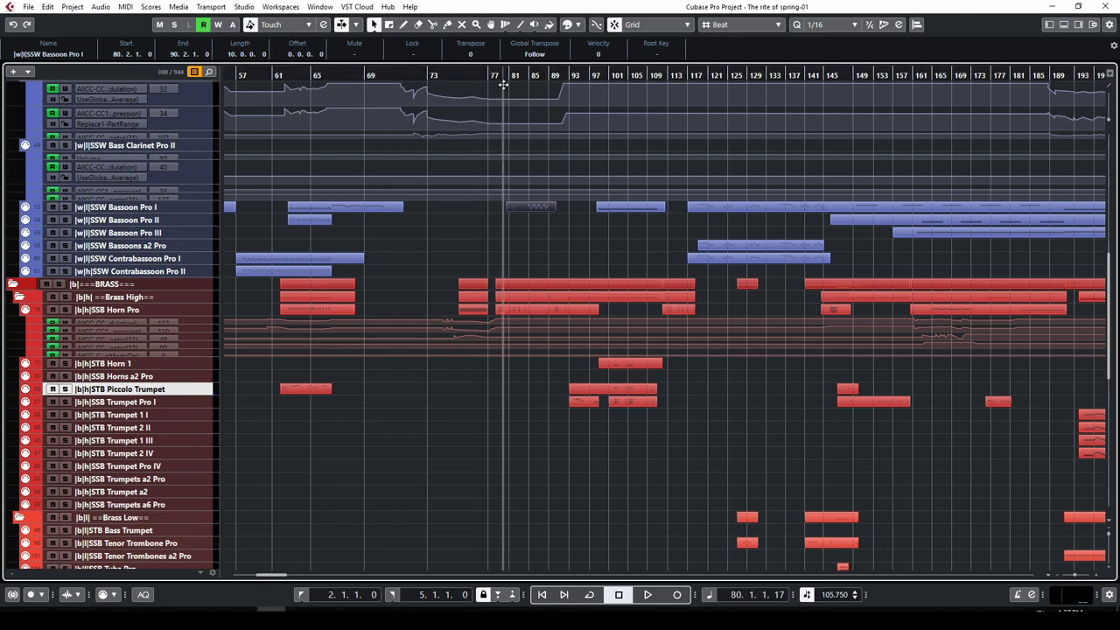
{"action": "key", "text": "space"}
{"action": "scroll", "coordinate": [601, 201], "scroll_direction": "up", "scroll_amount": 8}
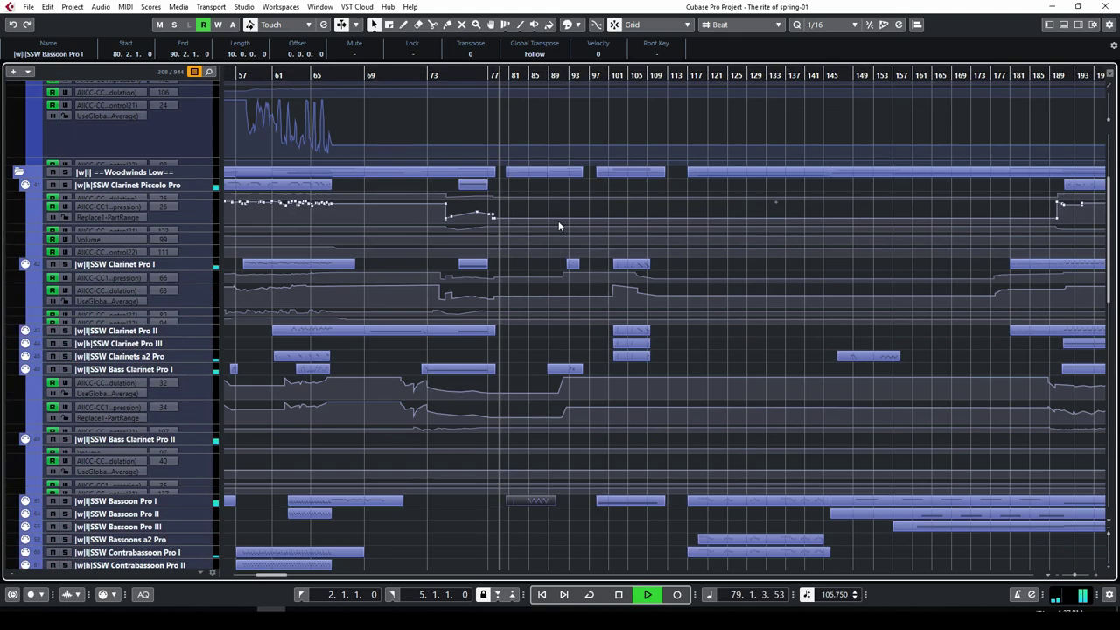
{"action": "scroll", "coordinate": [567, 240], "scroll_direction": "down", "scroll_amount": 5}
{"action": "scroll", "coordinate": [567, 253], "scroll_direction": "down", "scroll_amount": 3}
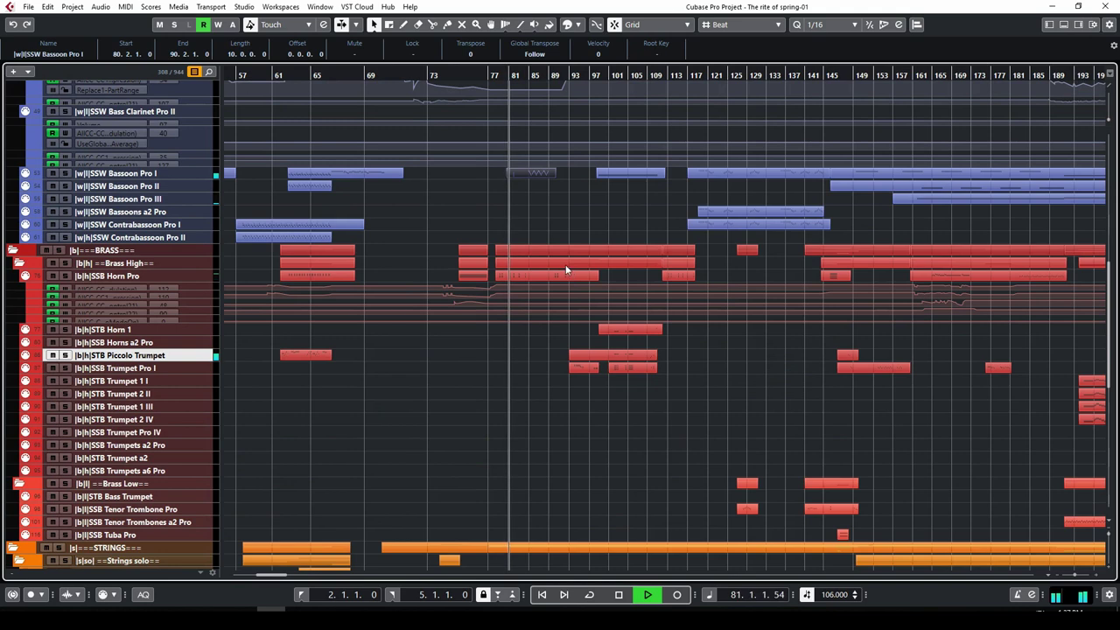
{"action": "scroll", "coordinate": [536, 223], "scroll_direction": "up", "scroll_amount": 2}
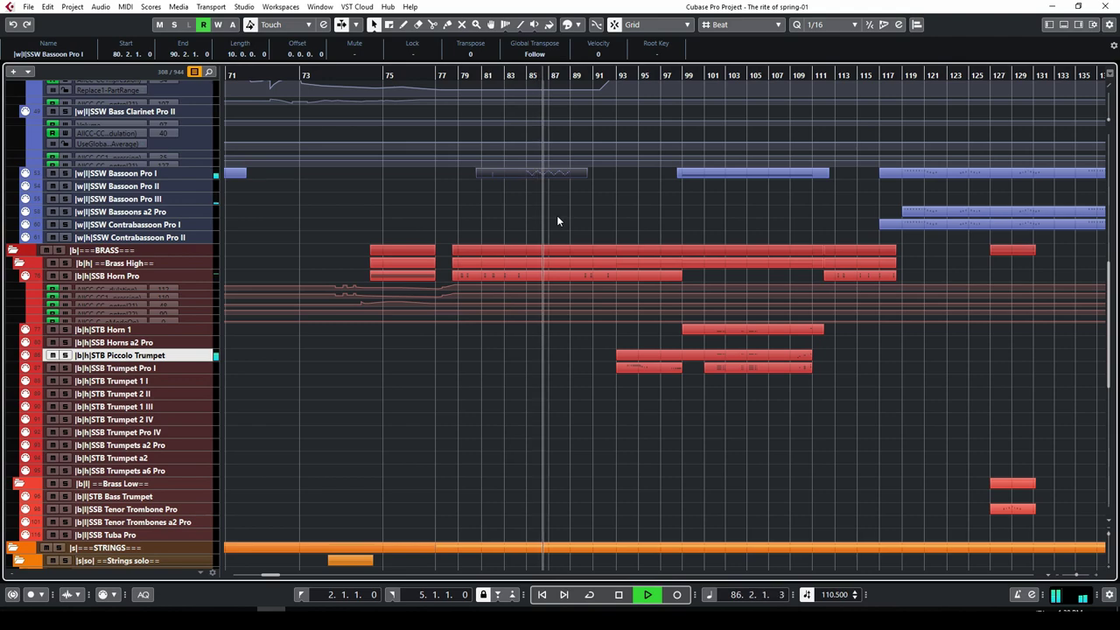
Open the Cor Anglais Pro part in the Key Editor and examine its staccato notes while playing from bar 93.
{"action": "scroll", "coordinate": [557, 219], "scroll_direction": "up", "scroll_amount": 6}
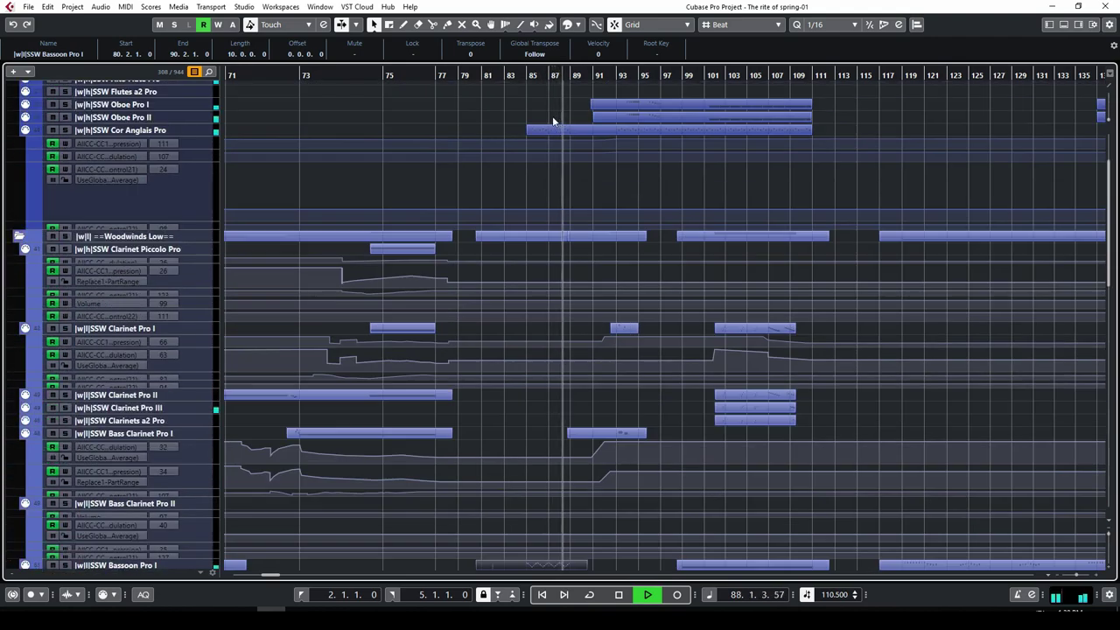
{"action": "double_click", "coordinate": [550, 129]}
{"action": "left_click", "coordinate": [499, 72]}
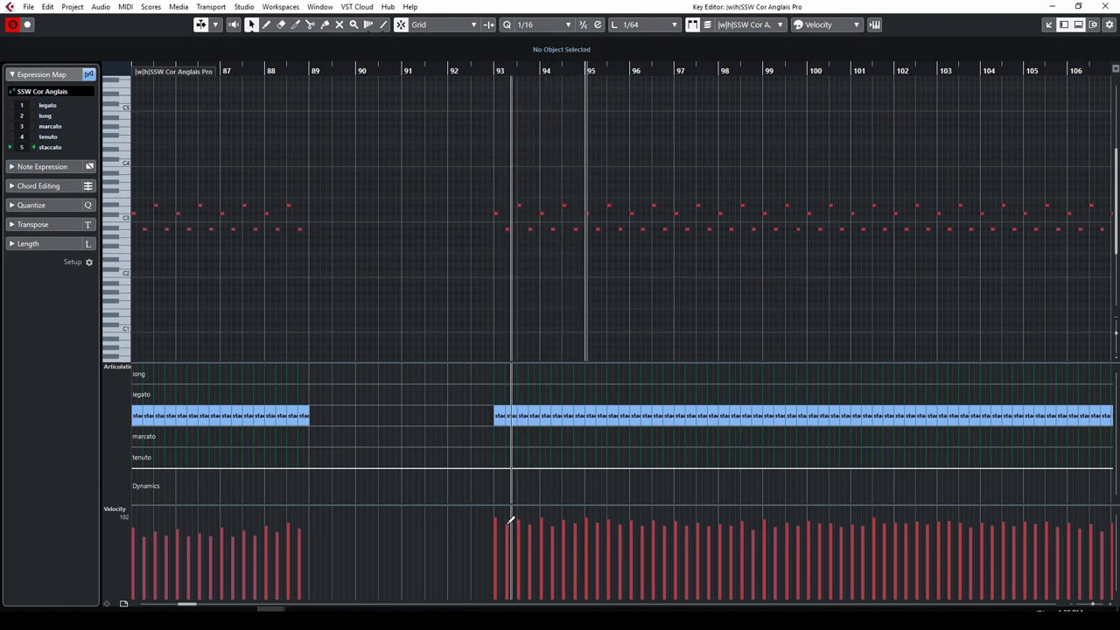
{"action": "key", "text": "space"}
{"action": "scroll", "coordinate": [701, 226], "scroll_direction": "up", "scroll_amount": 3}
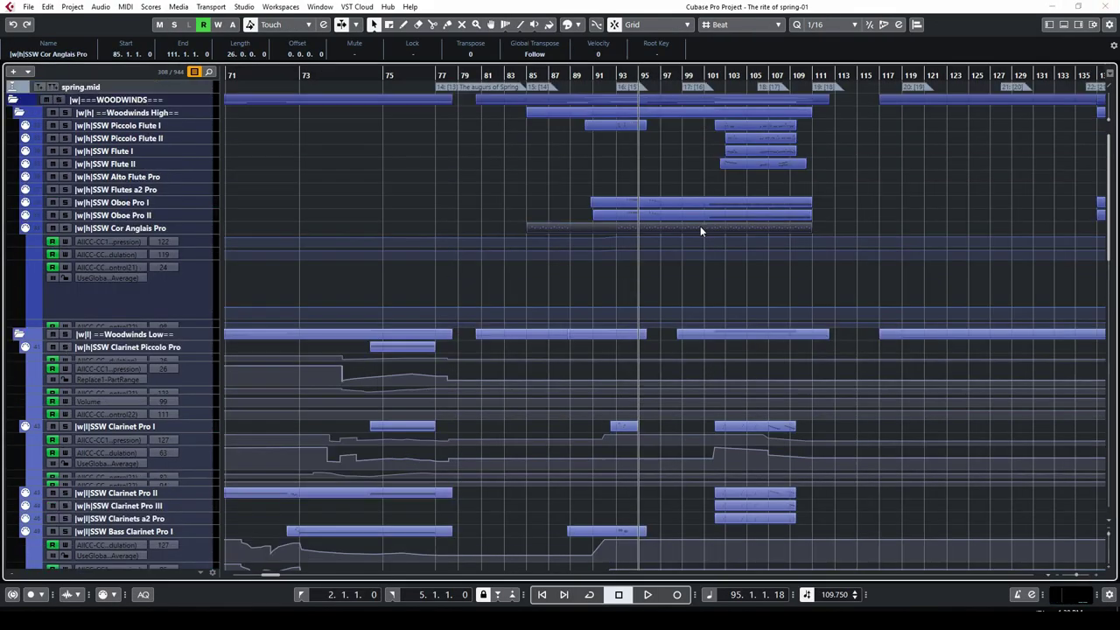
Play on in the project, then open the Oboe Pro I and Oboe Pro II parts together in the Key Editor to examine their notes.
{"action": "key", "text": "space"}
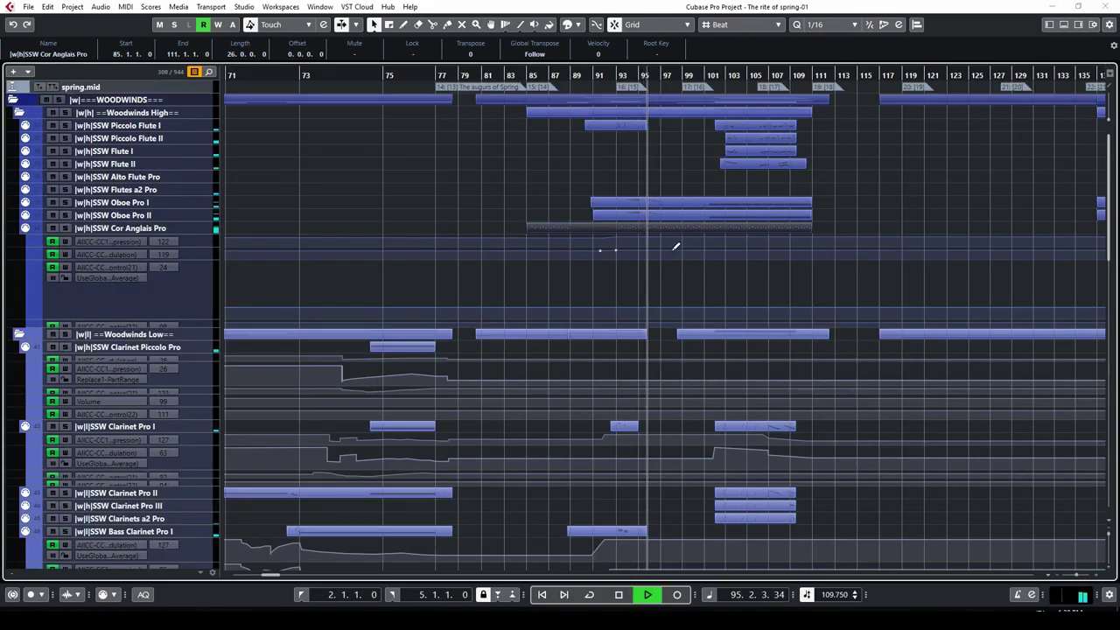
{"action": "left_click", "coordinate": [646, 206]}
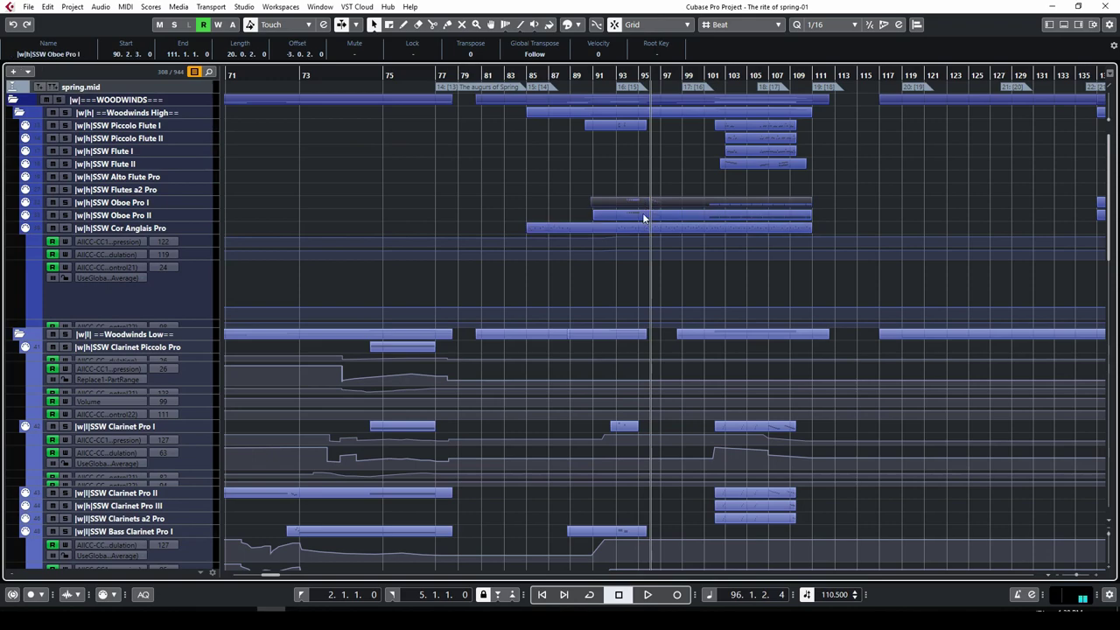
{"action": "double_click", "coordinate": [643, 211]}
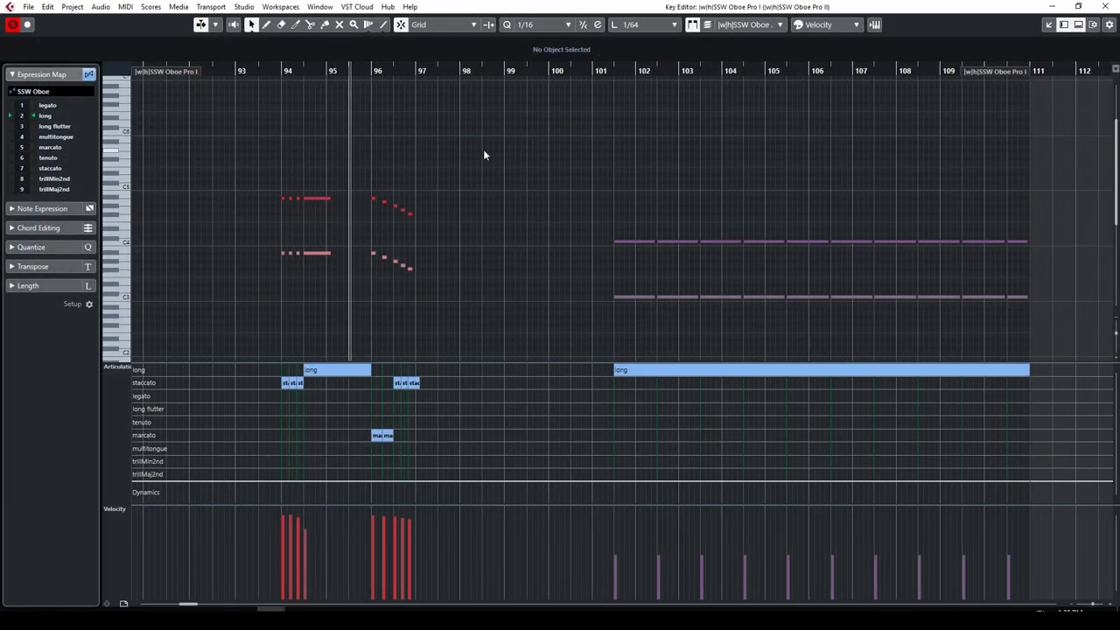
{"action": "left_click", "coordinate": [1107, 6]}
Open the Trumpet Pro I part at bar 93 together with the oboe parts in the Key Editor and compare their notes and articulations.
{"action": "scroll", "coordinate": [649, 190], "scroll_direction": "down", "scroll_amount": 10}
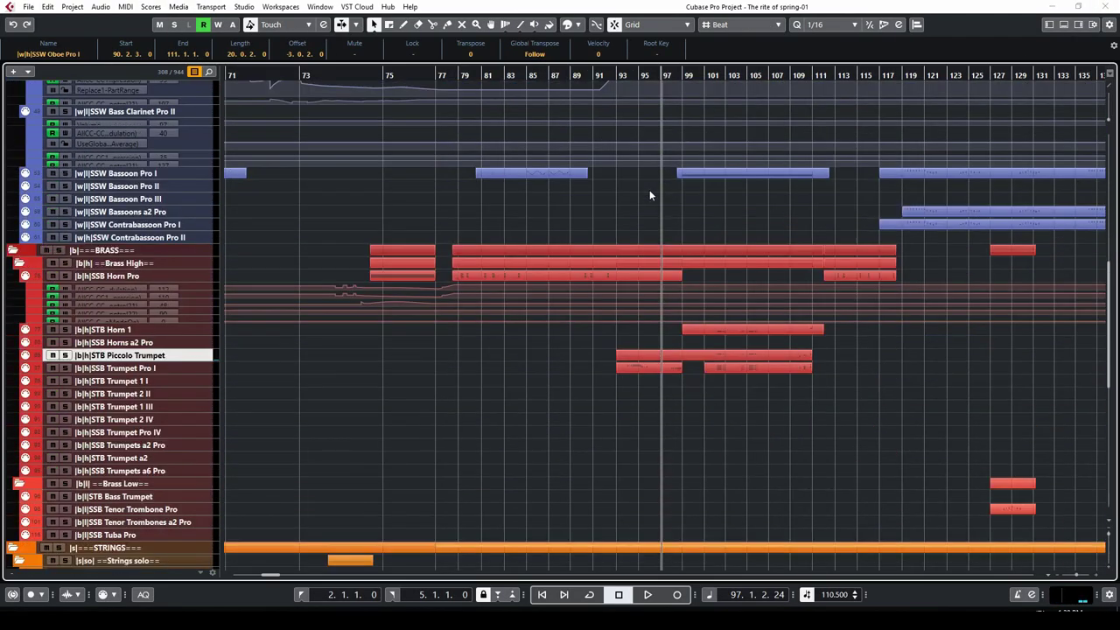
{"action": "left_click", "coordinate": [659, 371]}
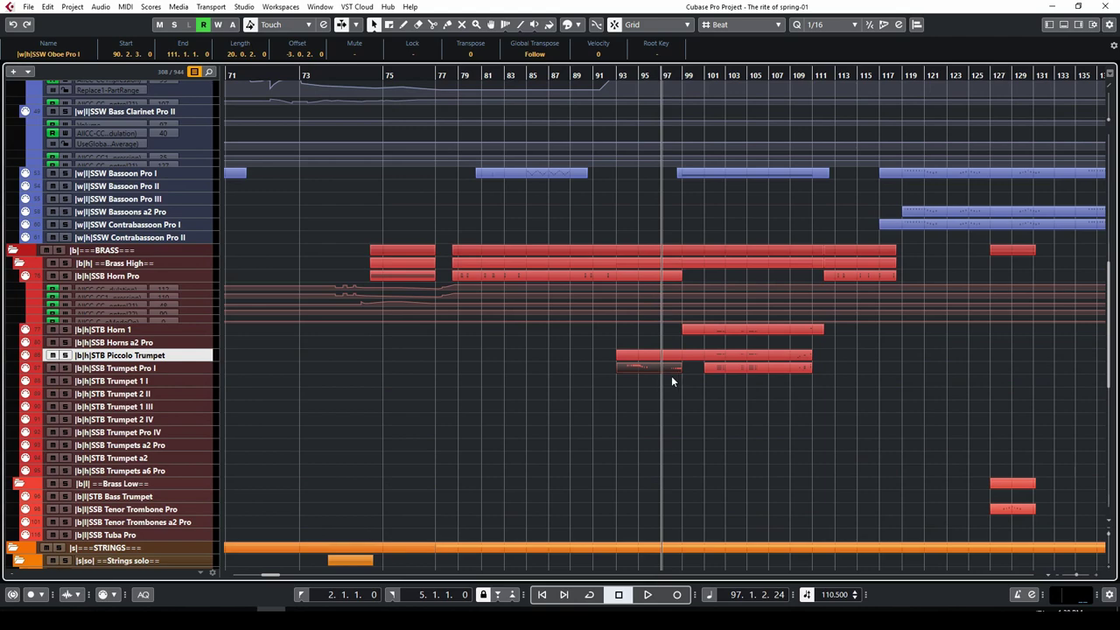
{"action": "double_click", "coordinate": [647, 366]}
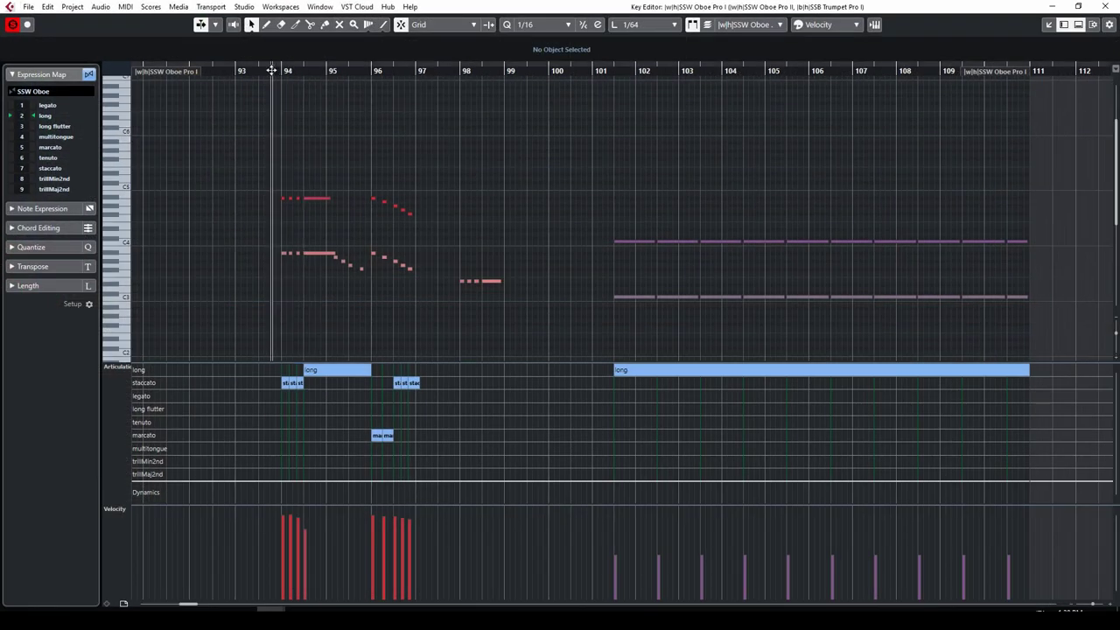
{"action": "scroll", "coordinate": [350, 204], "scroll_direction": "down", "scroll_amount": 3}
{"action": "left_click", "coordinate": [314, 195]}
{"action": "key", "text": "space"}
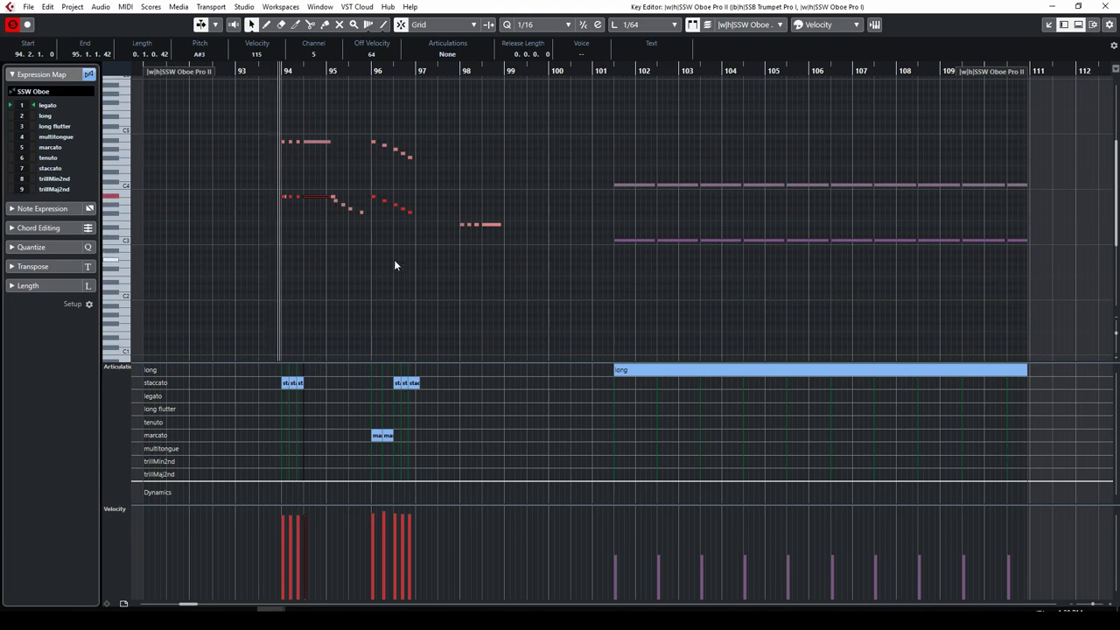
{"action": "left_click", "coordinate": [337, 205]}
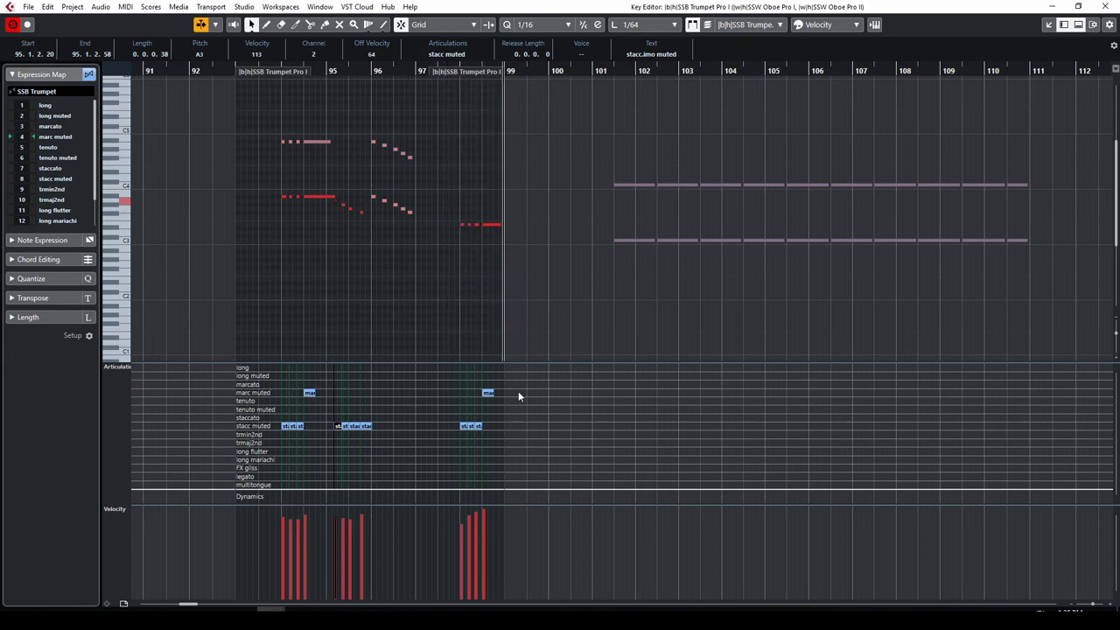
{"action": "left_click", "coordinate": [1107, 7]}
Play the arrangement from about bar 93 and examine the brass, string and woodwind parts up to bar 111.
{"action": "left_click", "coordinate": [615, 76]}
{"action": "key", "text": "space"}
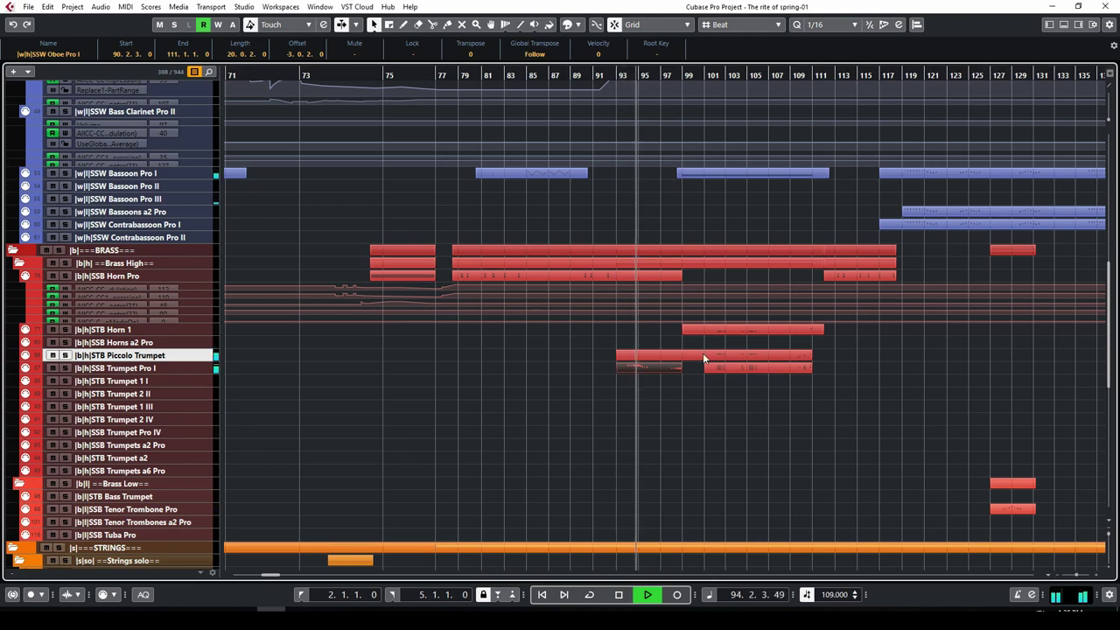
{"action": "scroll", "coordinate": [671, 405], "scroll_direction": "down", "scroll_amount": 5}
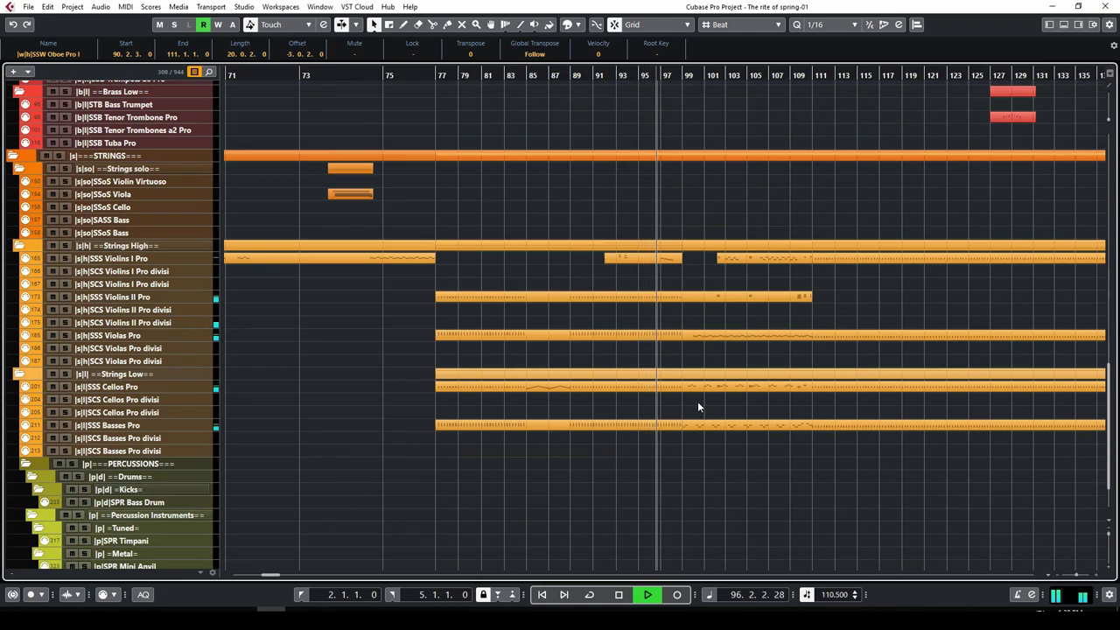
{"action": "scroll", "coordinate": [726, 403], "scroll_direction": "down", "scroll_amount": 3}
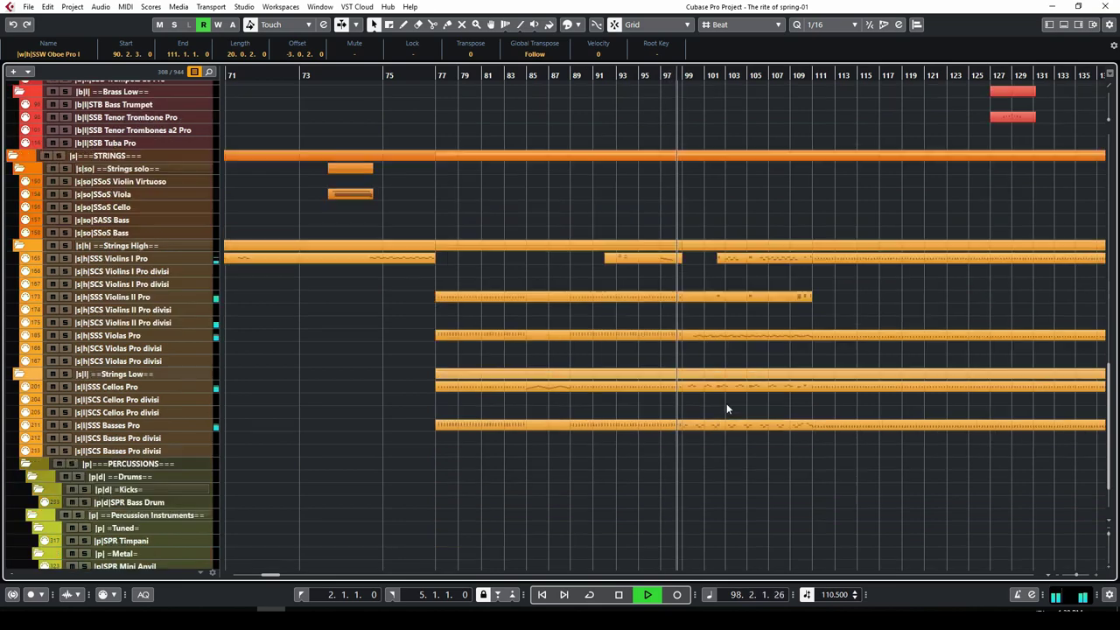
{"action": "scroll", "coordinate": [726, 396], "scroll_direction": "up", "scroll_amount": 10}
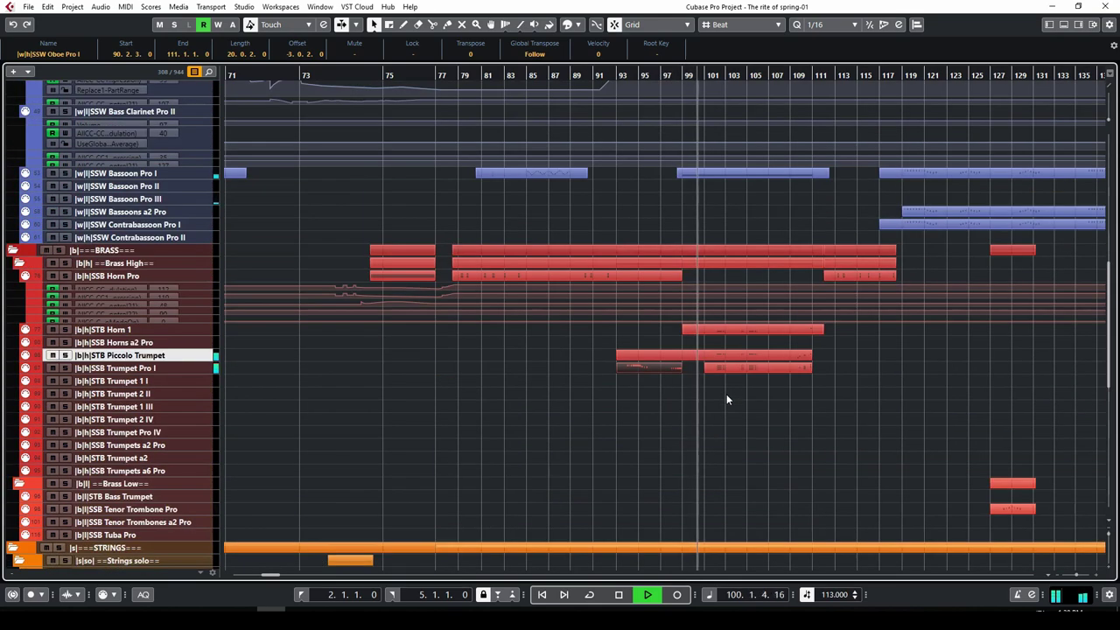
{"action": "scroll", "coordinate": [726, 398], "scroll_direction": "up", "scroll_amount": 3}
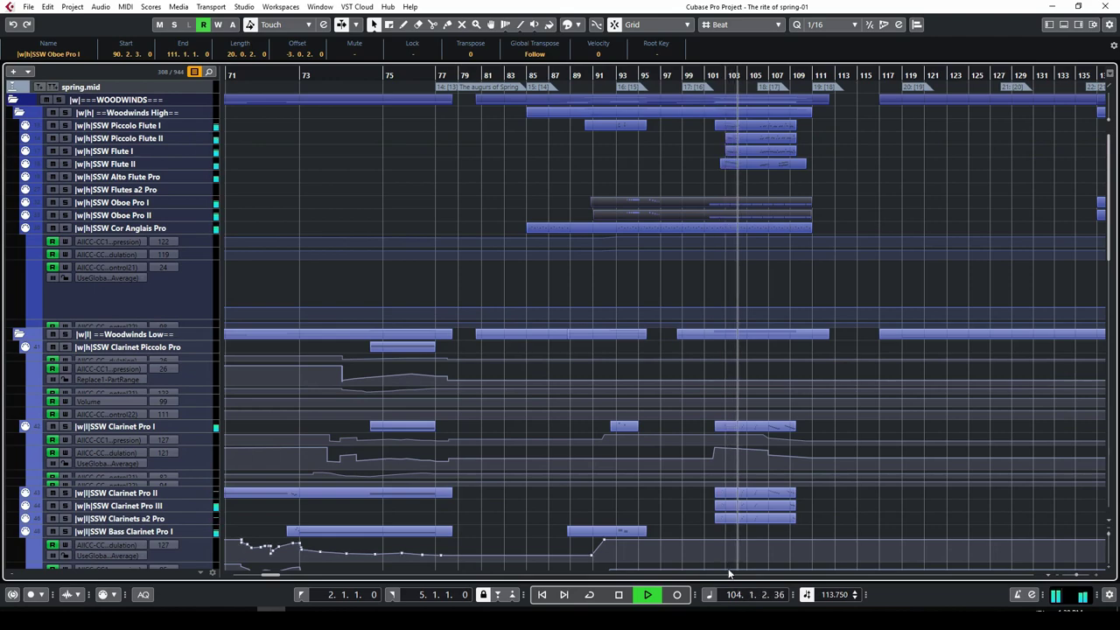
{"action": "scroll", "coordinate": [833, 283], "scroll_direction": "down", "scroll_amount": 2, "text": "ctrl"}
{"action": "scroll", "coordinate": [831, 289], "scroll_direction": "up", "scroll_amount": 3, "text": "ctrl"}
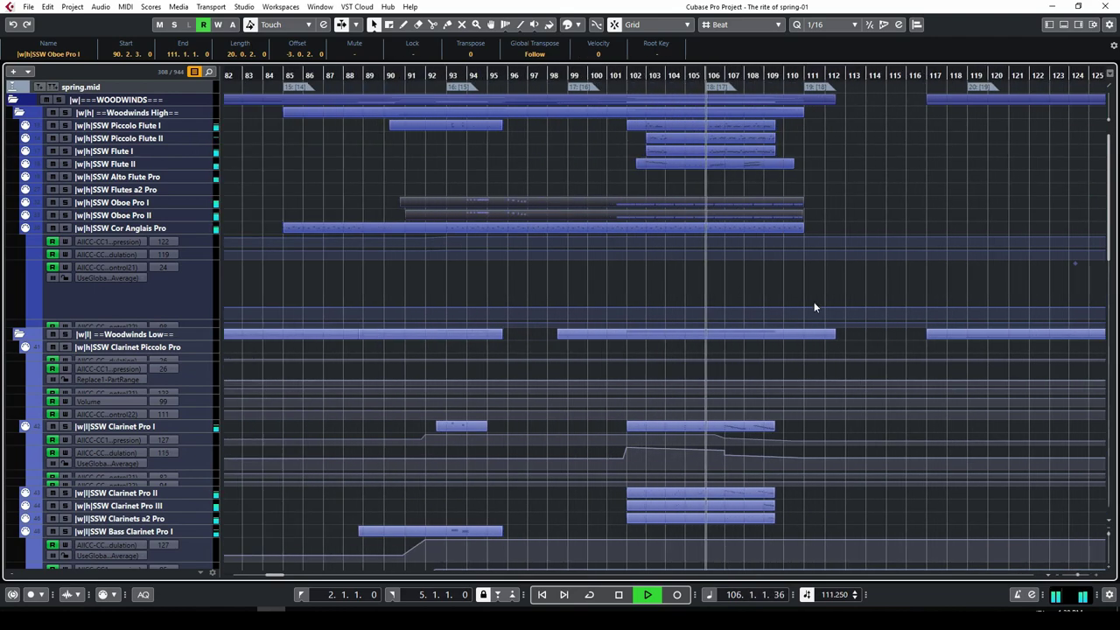
{"action": "left_click_drag", "start_coordinate": [270, 580], "coordinate": [273, 580]}
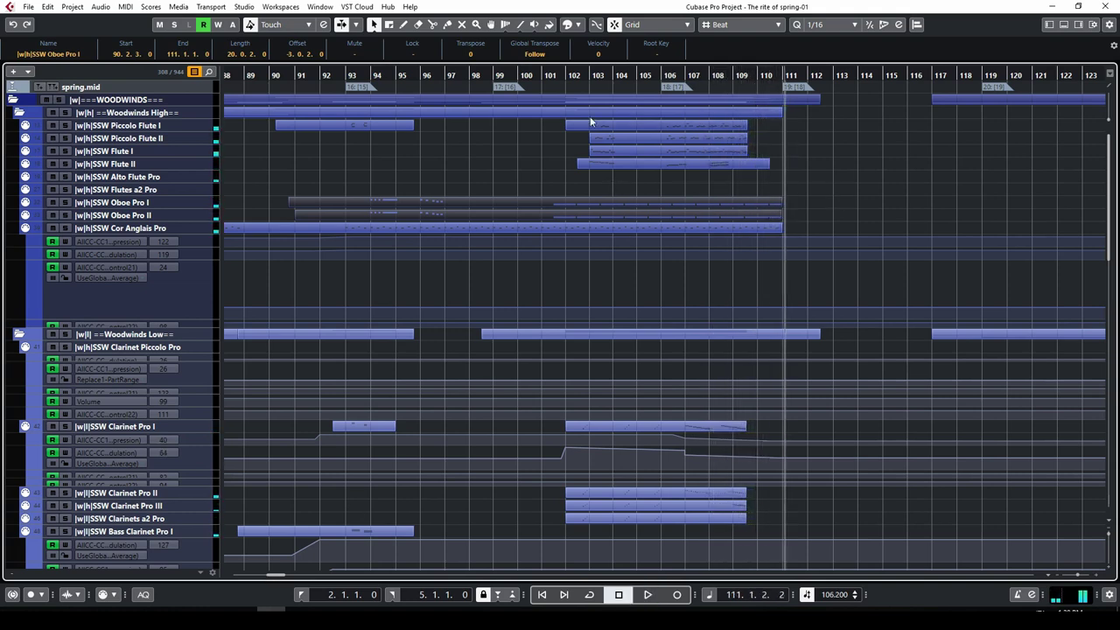
Set the right locator to bar 111 and the left locator to bar 102.
{"action": "left_click", "coordinate": [422, 598]}
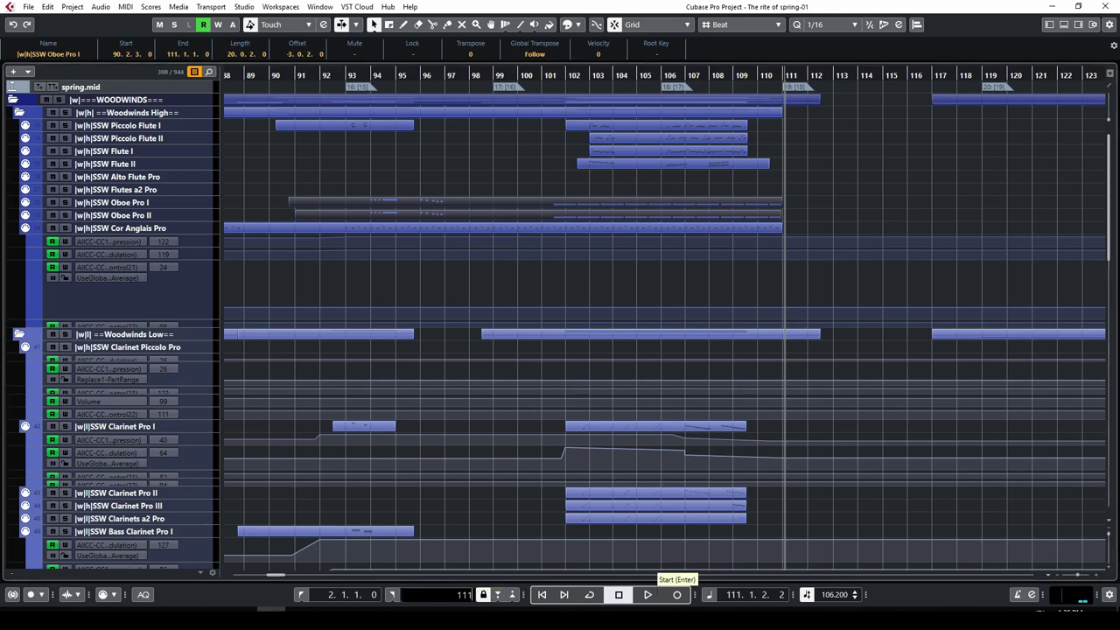
{"action": "key", "text": "Return"}
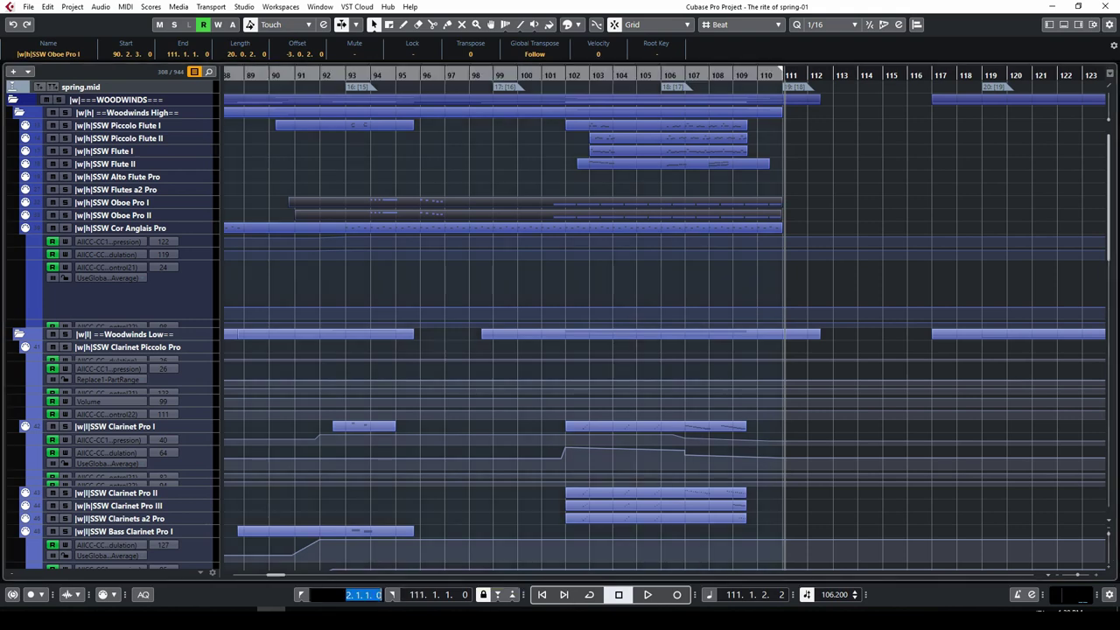
{"action": "type", "text": "102"}
{"action": "key", "text": "Return"}
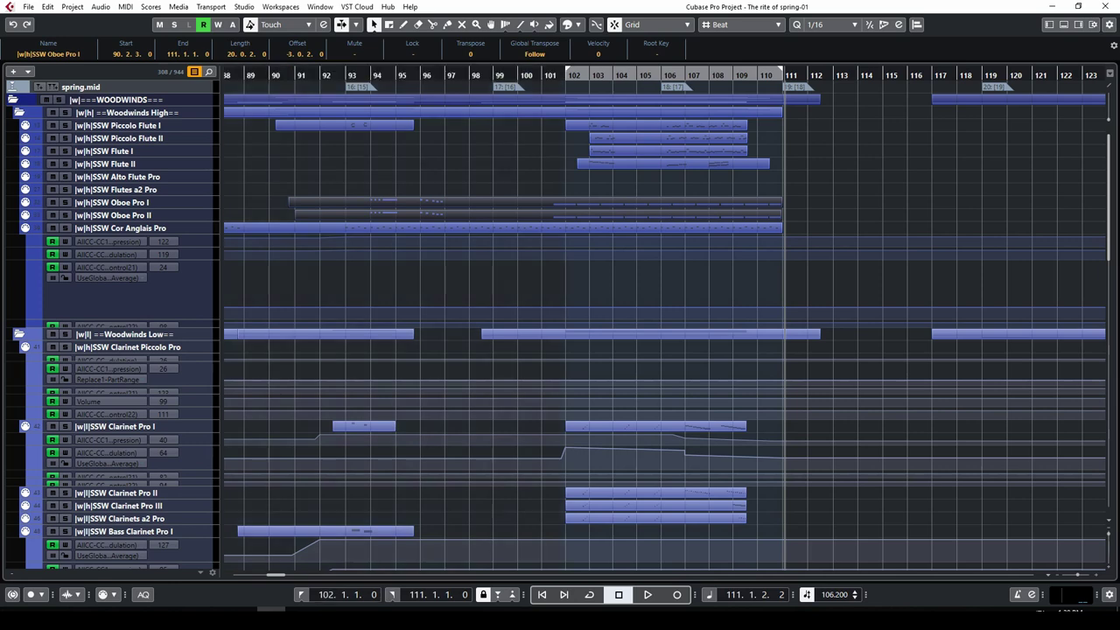
Loop playback over bars 106 to 111 while successively soloing Piccolo Flute I and II, Flute I and II, and Oboe Pro I and II.
{"action": "left_click", "coordinate": [66, 125]}
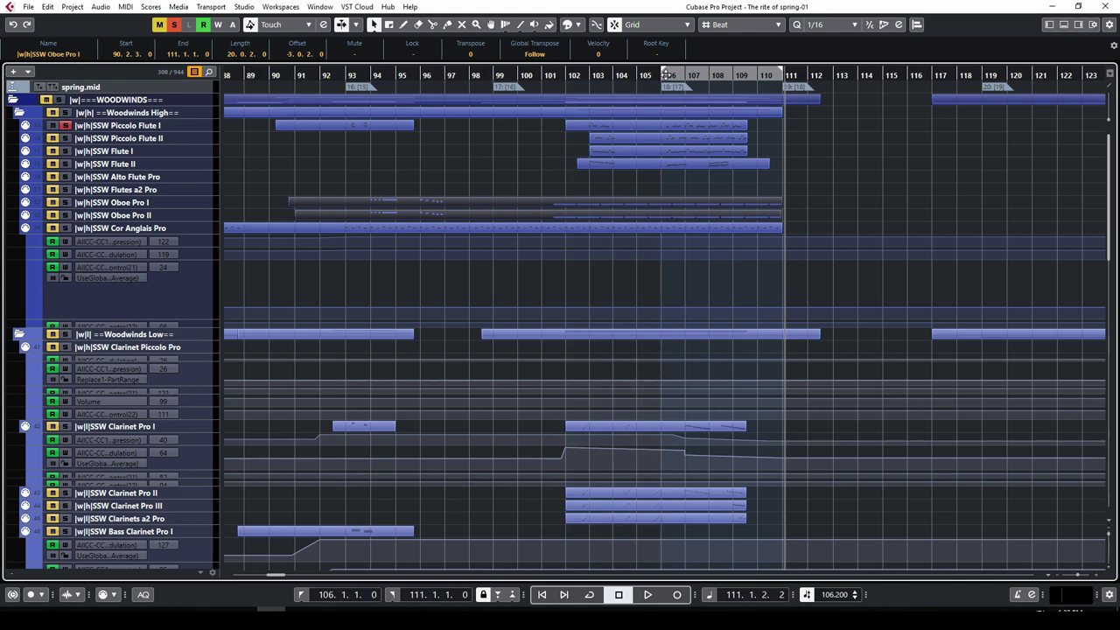
{"action": "key", "text": "KP_1"}
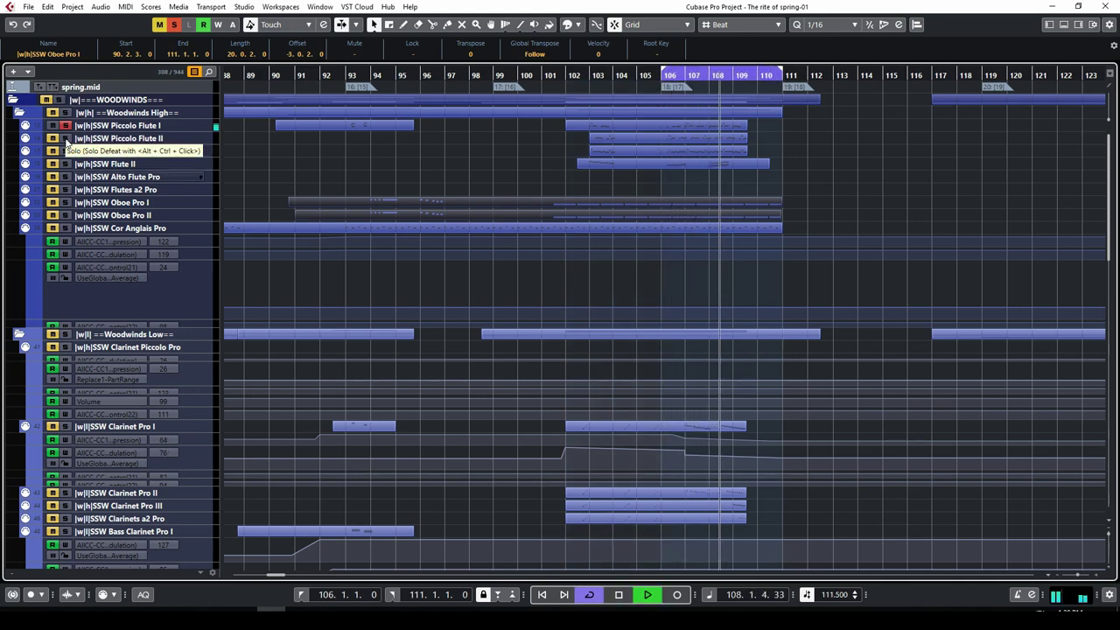
{"action": "left_click", "coordinate": [66, 139]}
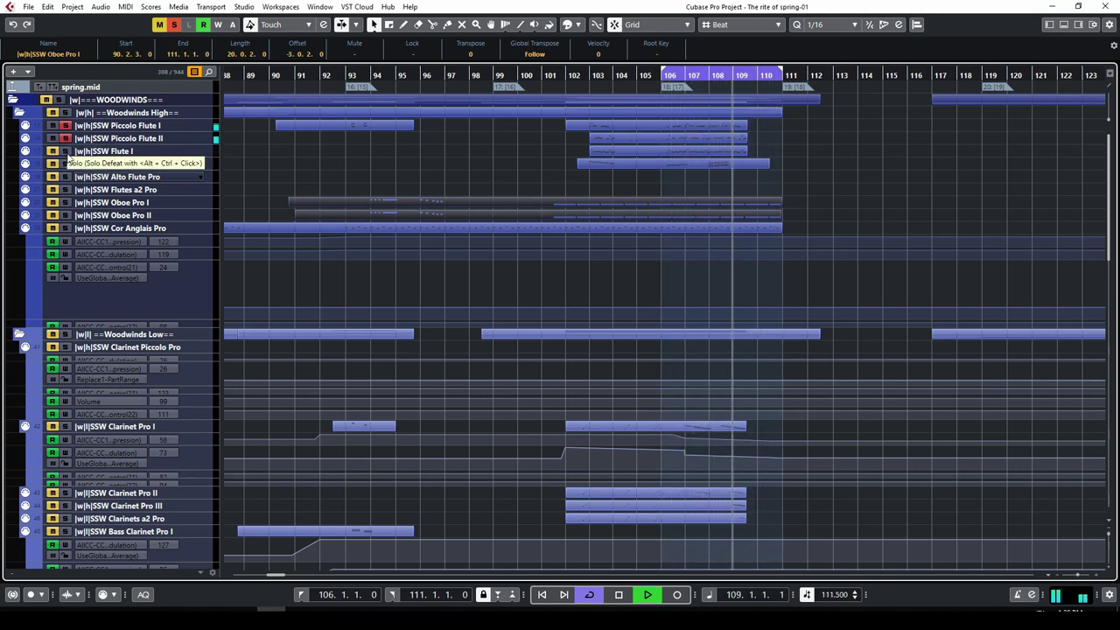
{"action": "left_click", "coordinate": [66, 152]}
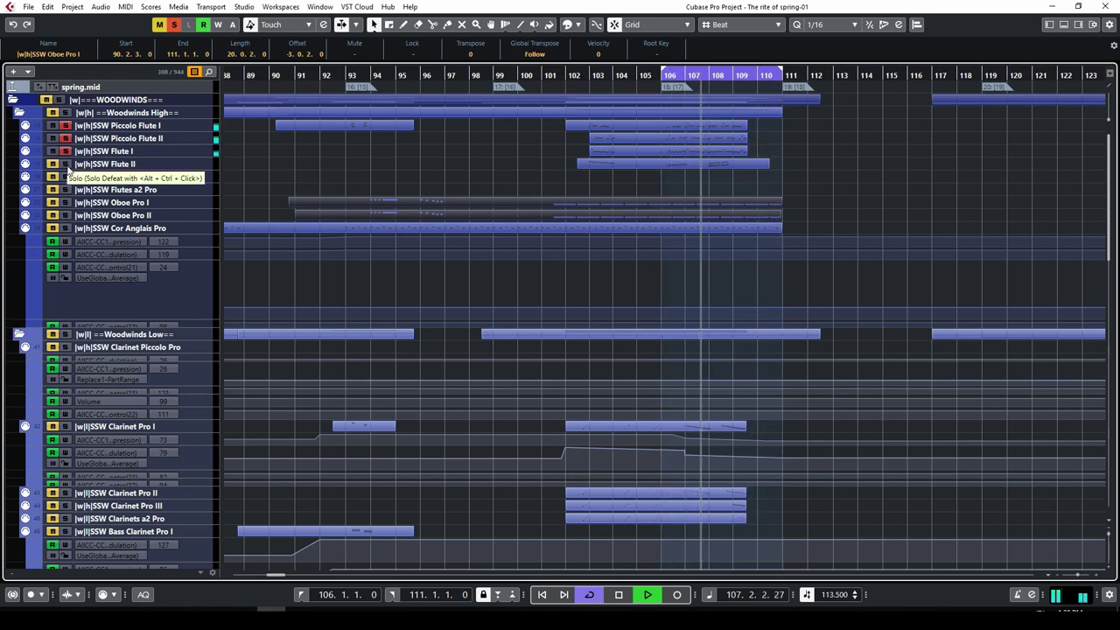
{"action": "left_click", "coordinate": [66, 165]}
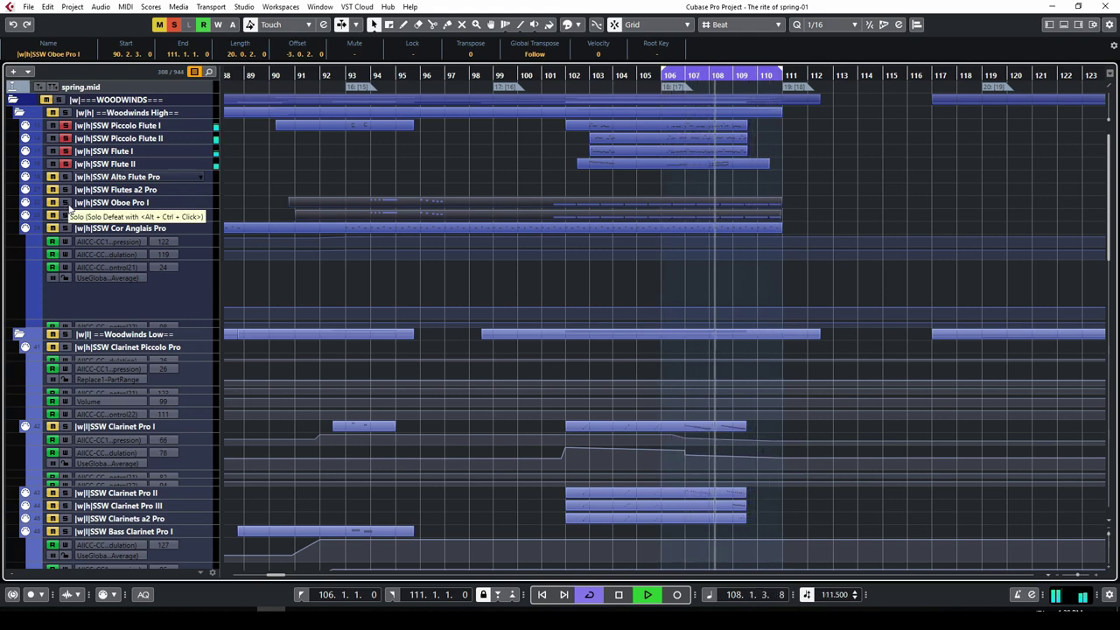
{"action": "left_click", "coordinate": [68, 203]}
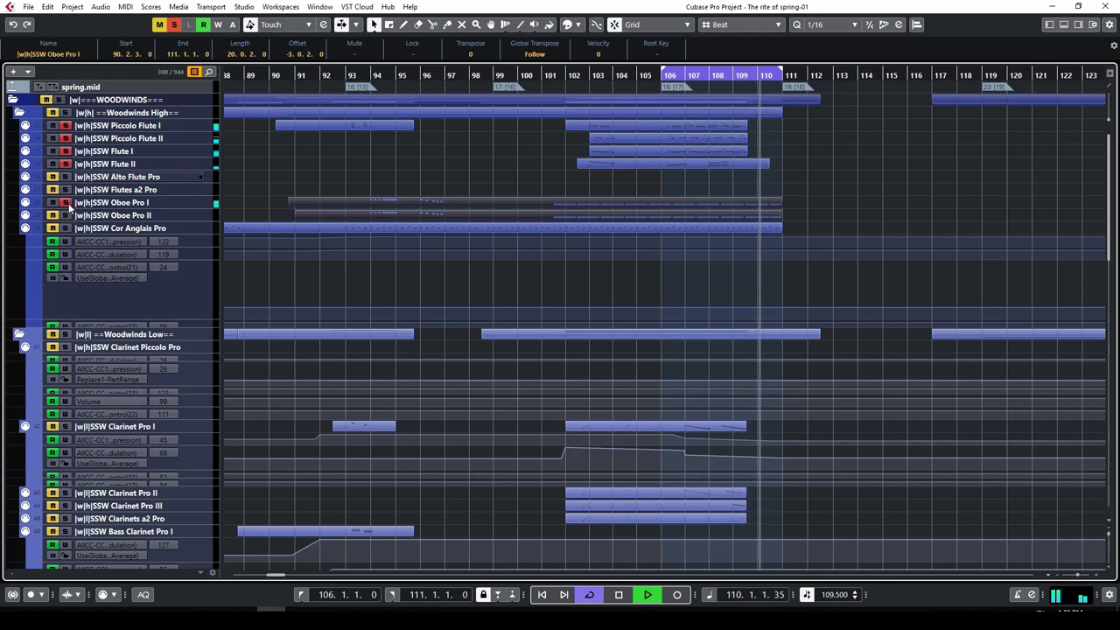
{"action": "left_click", "coordinate": [68, 203]}
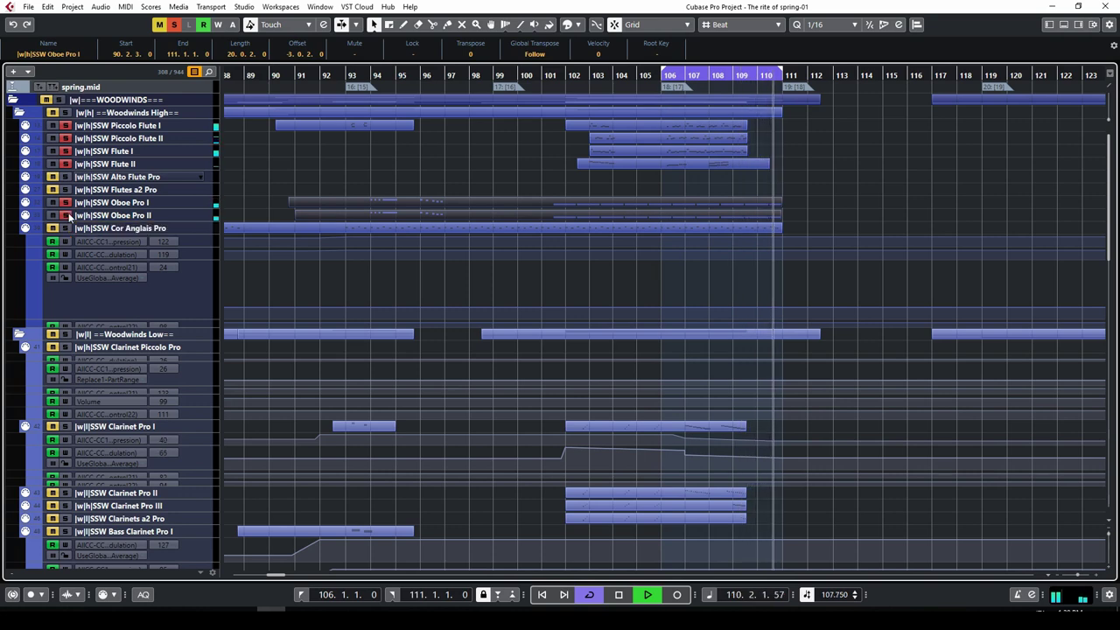
Add the Clarinet Pro I track to the solo and hide all automation lanes in the project.
{"action": "scroll", "coordinate": [351, 215], "scroll_direction": "down", "scroll_amount": 3}
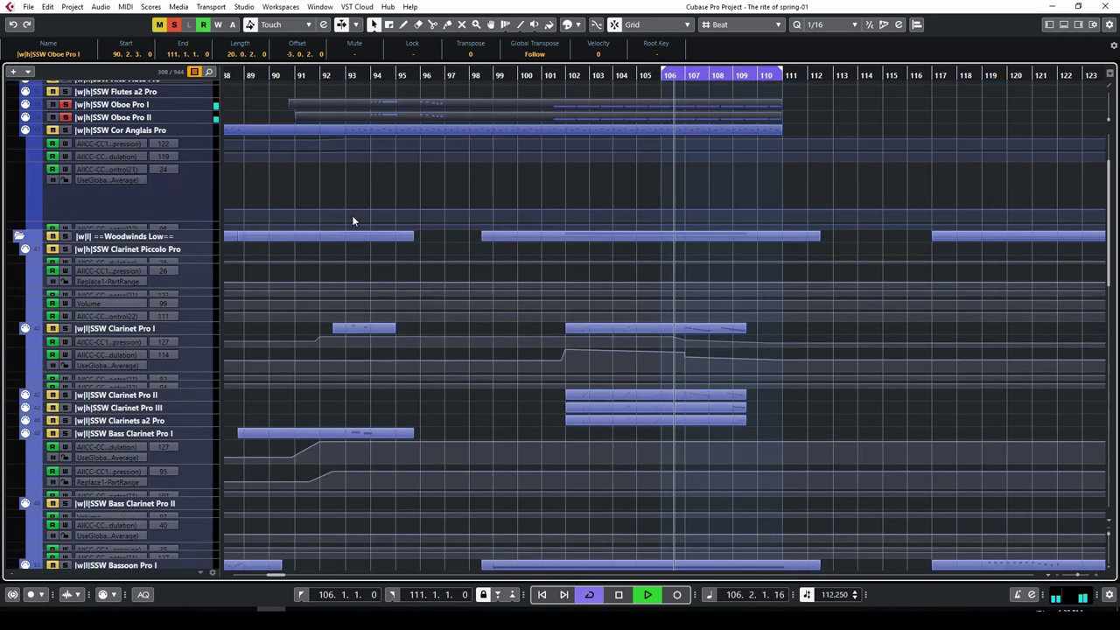
{"action": "left_click", "coordinate": [64, 328]}
{"action": "right_click", "coordinate": [204, 329]}
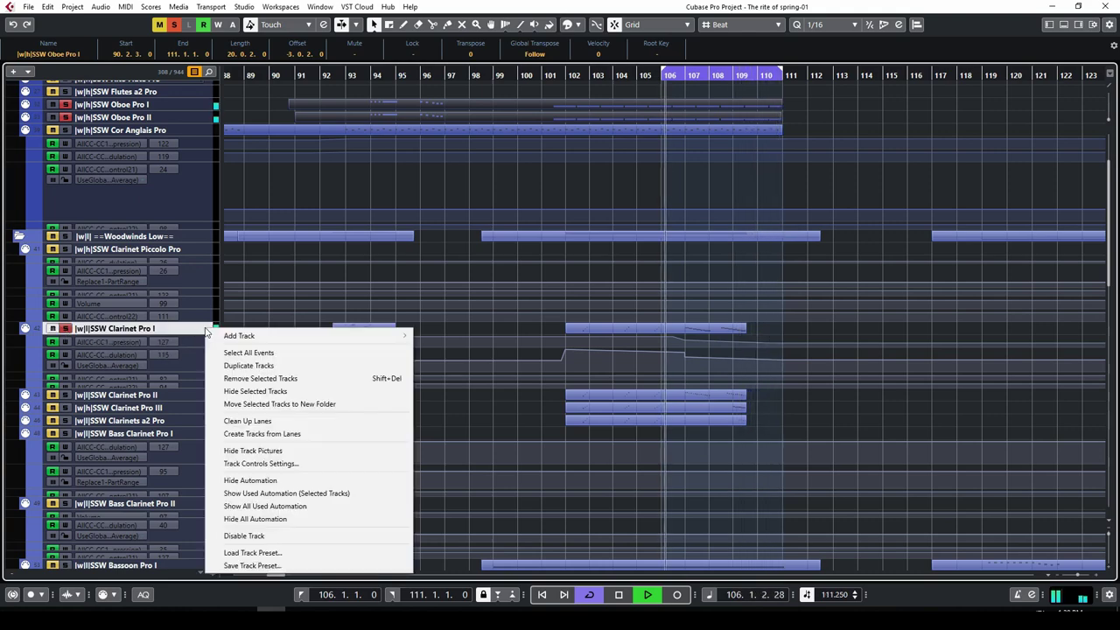
{"action": "left_click", "coordinate": [271, 520]}
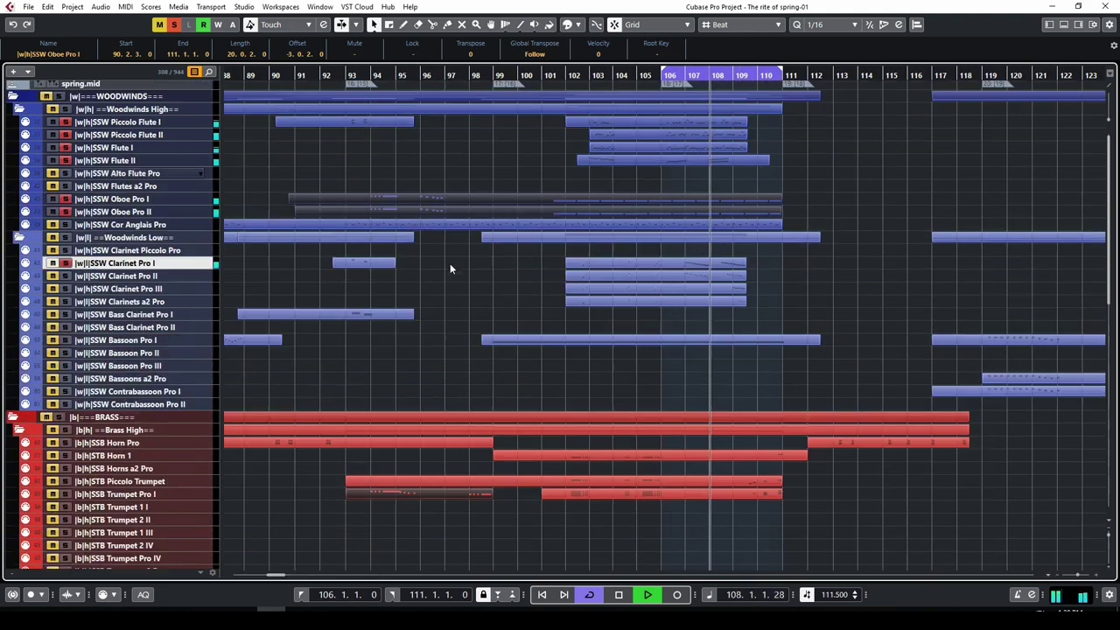
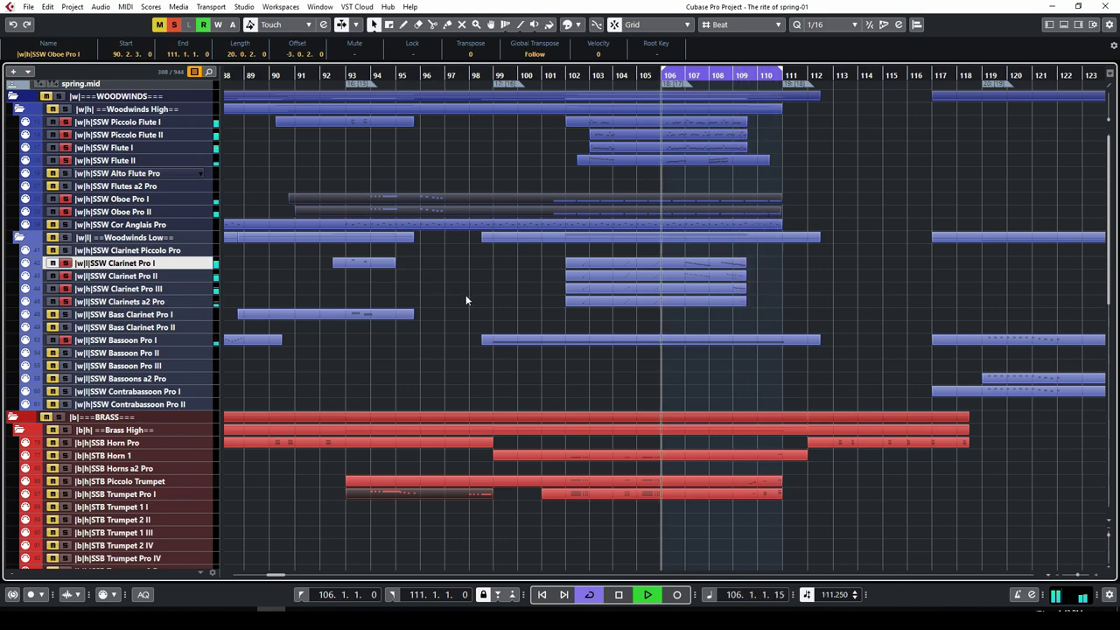
Add the STB Piccolo Trumpet, SSB Trumpet Pro I and STB Horn 1 tracks to the solo.
{"action": "scroll", "coordinate": [597, 332], "scroll_direction": "down", "scroll_amount": 3}
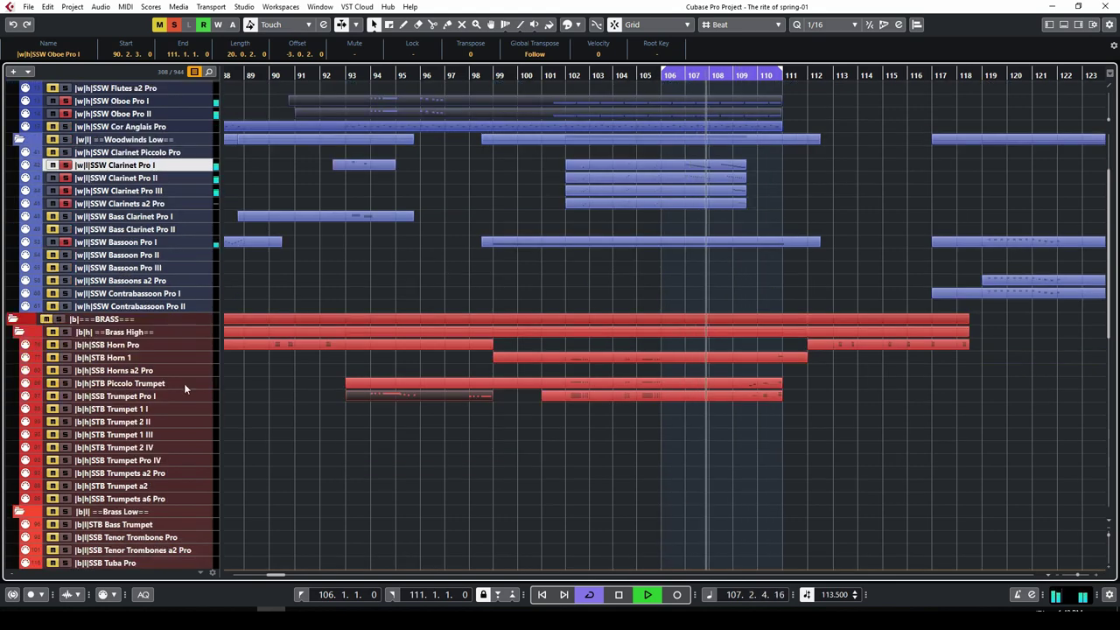
{"action": "left_click", "coordinate": [67, 384]}
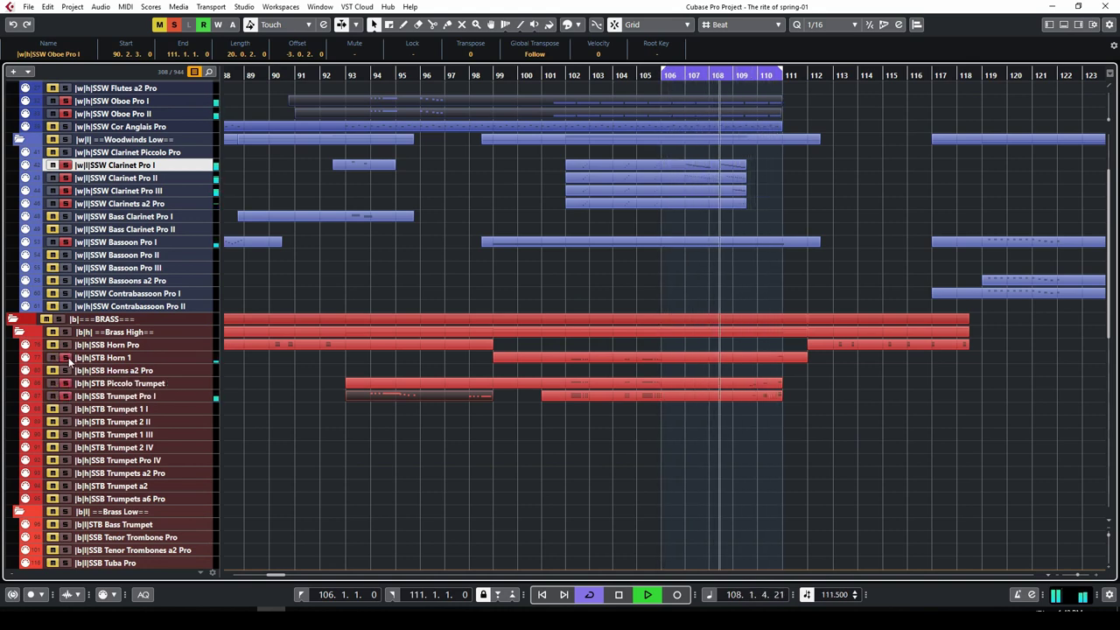
{"action": "scroll", "coordinate": [497, 300], "scroll_direction": "down", "scroll_amount": 10}
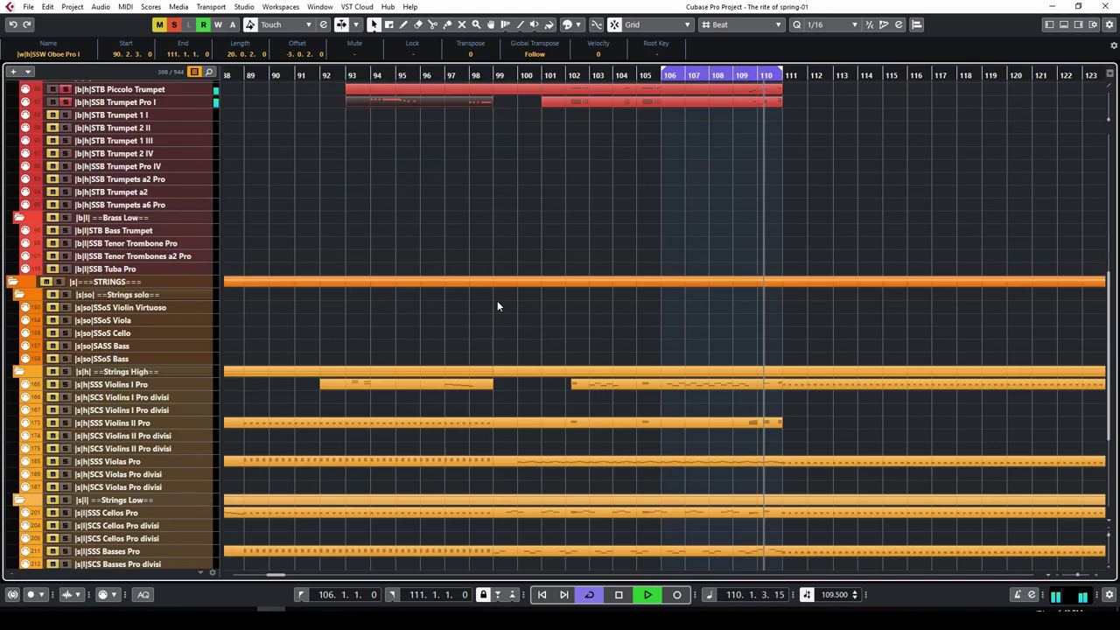
Add the SSS Violins I Pro, Violins II Pro, Violas Pro, Cellos Pro and Basses Pro tracks to the solo.
{"action": "scroll", "coordinate": [346, 371], "scroll_direction": "down", "scroll_amount": 4}
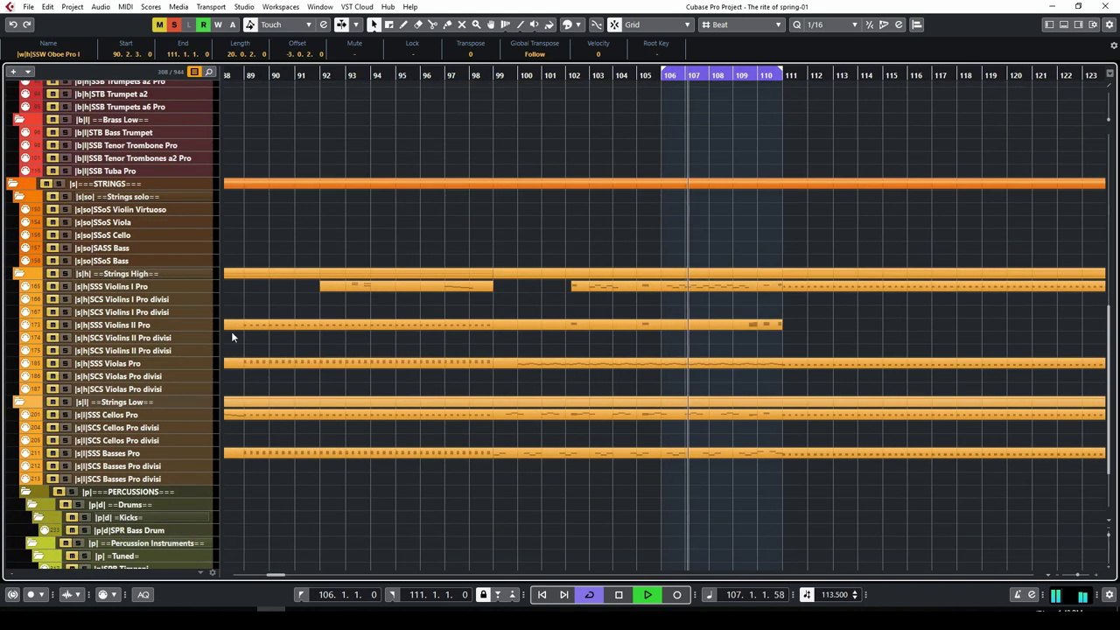
{"action": "left_click", "coordinate": [66, 287]}
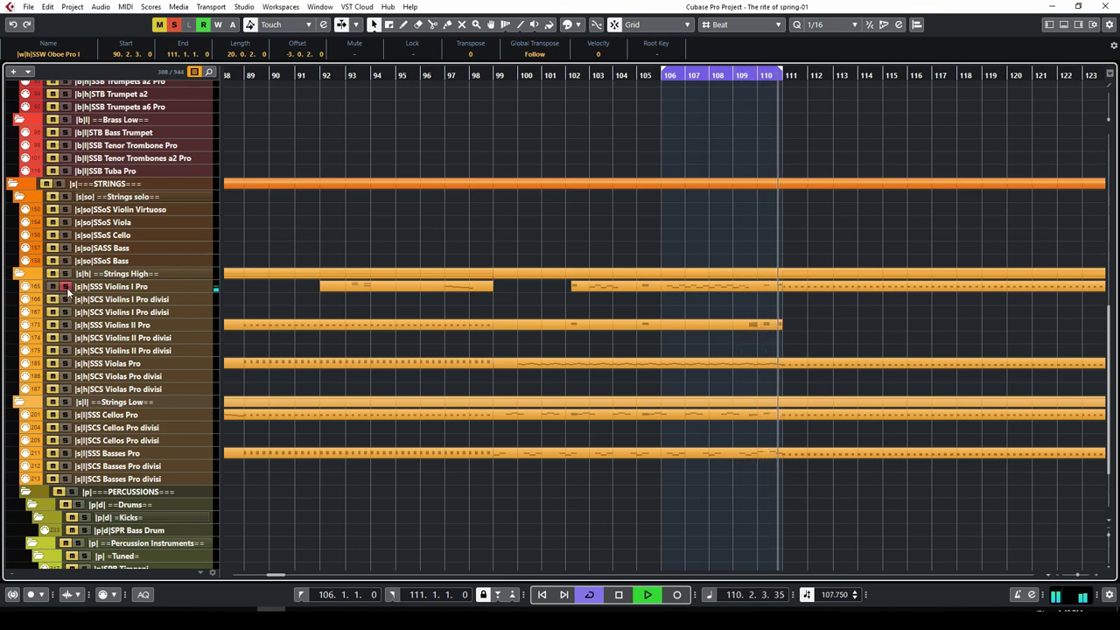
{"action": "left_click", "coordinate": [66, 325]}
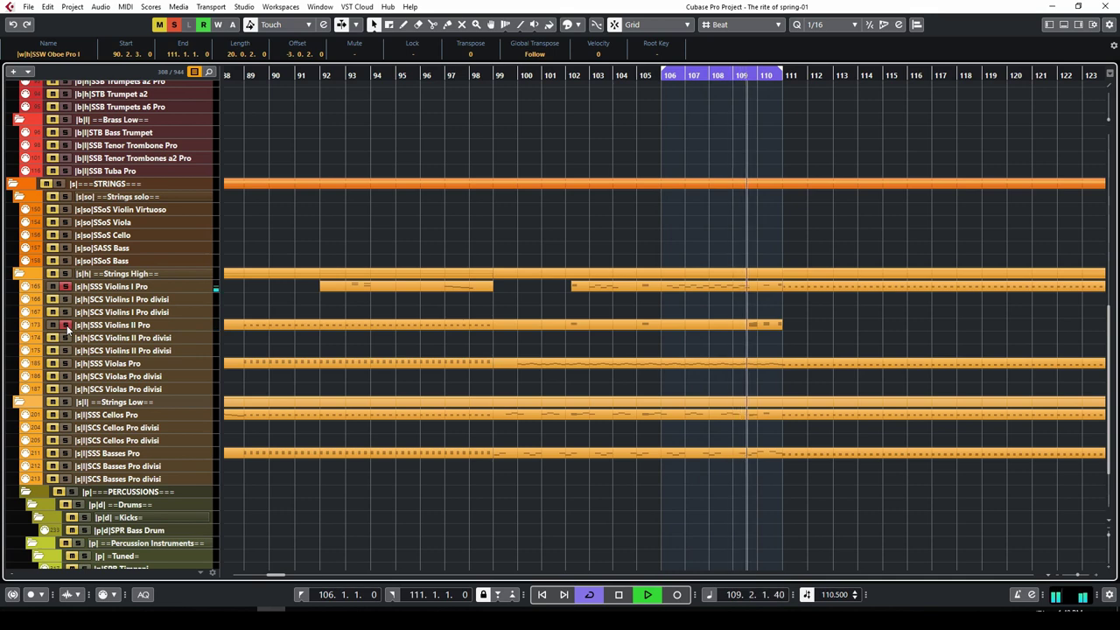
{"action": "left_click", "coordinate": [66, 350]}
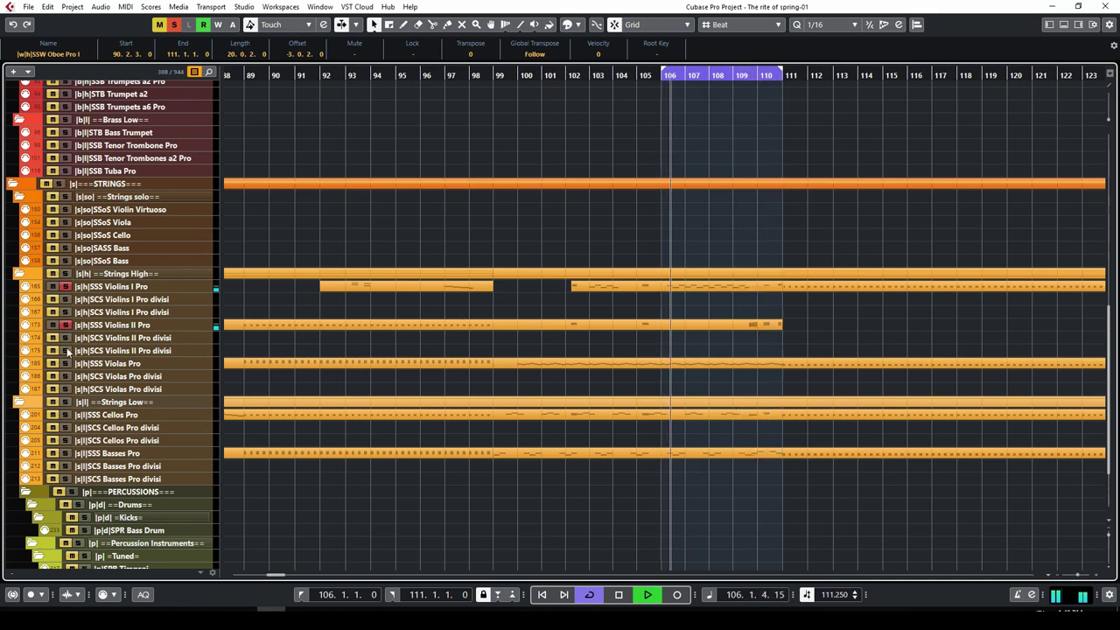
{"action": "left_click", "coordinate": [66, 363]}
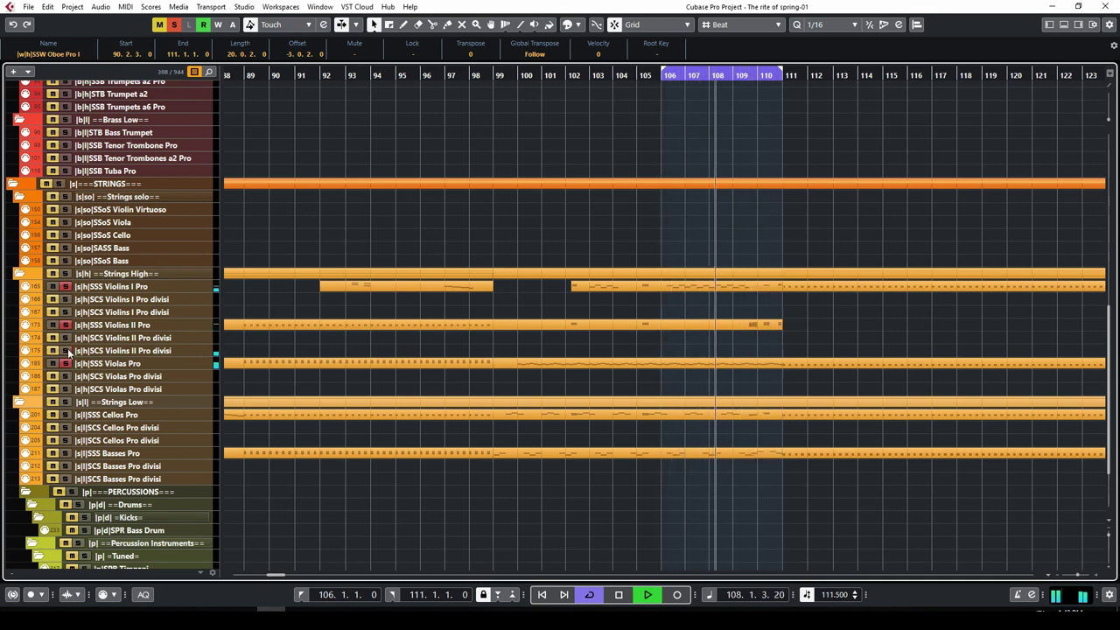
{"action": "left_click", "coordinate": [65, 414]}
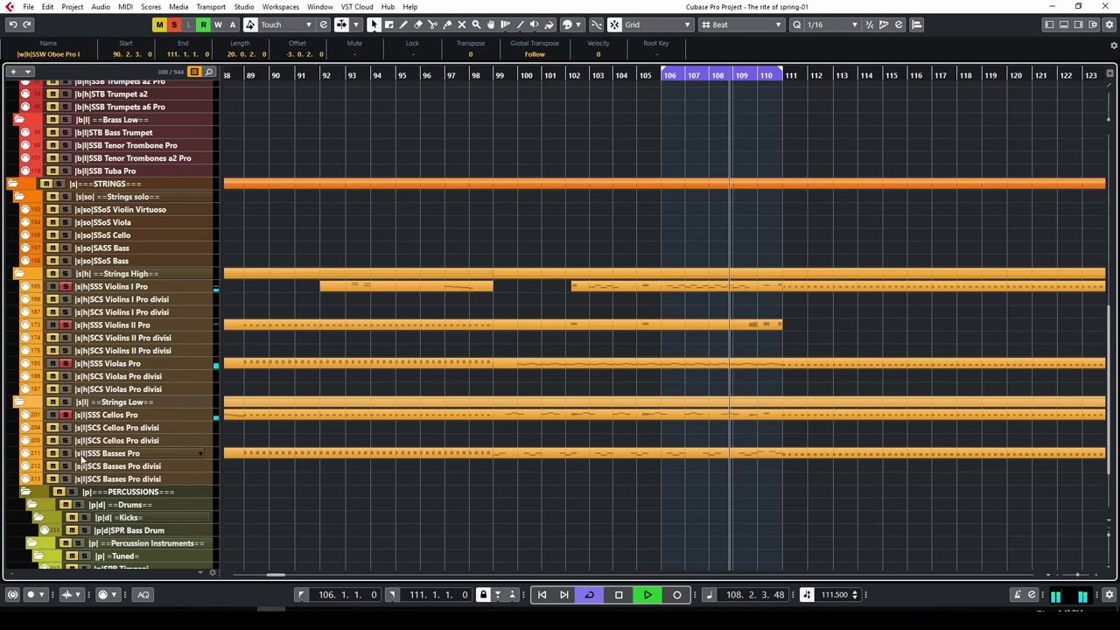
{"action": "left_click", "coordinate": [67, 454]}
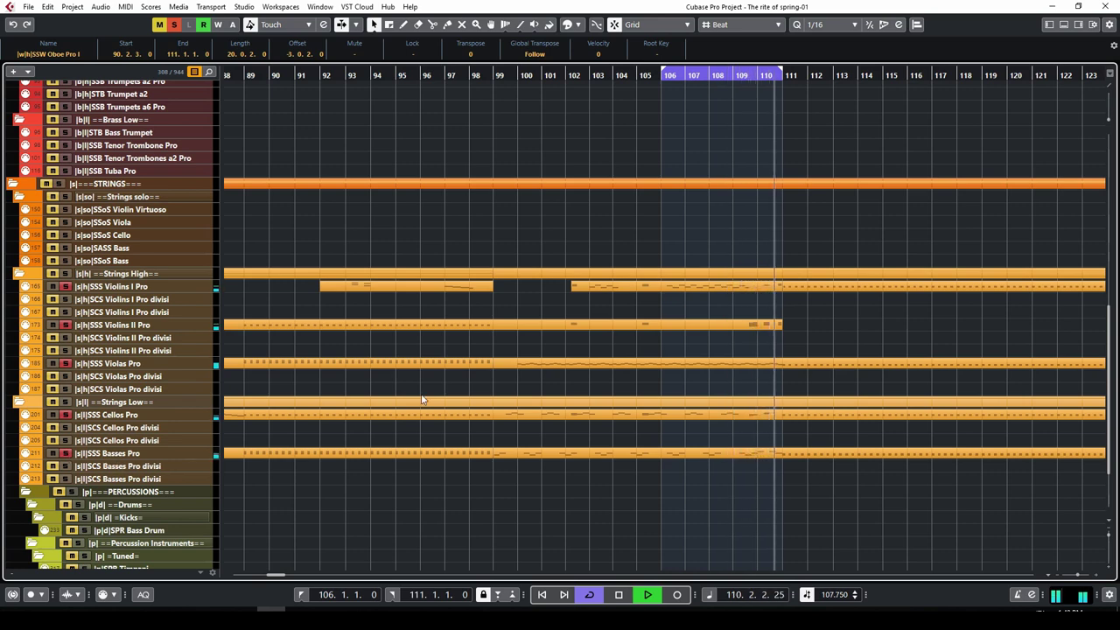
Deactivate all solo states and listen to the full orchestra over the looped bars 106 to 111.
{"action": "scroll", "coordinate": [430, 390], "scroll_direction": "down", "scroll_amount": 3}
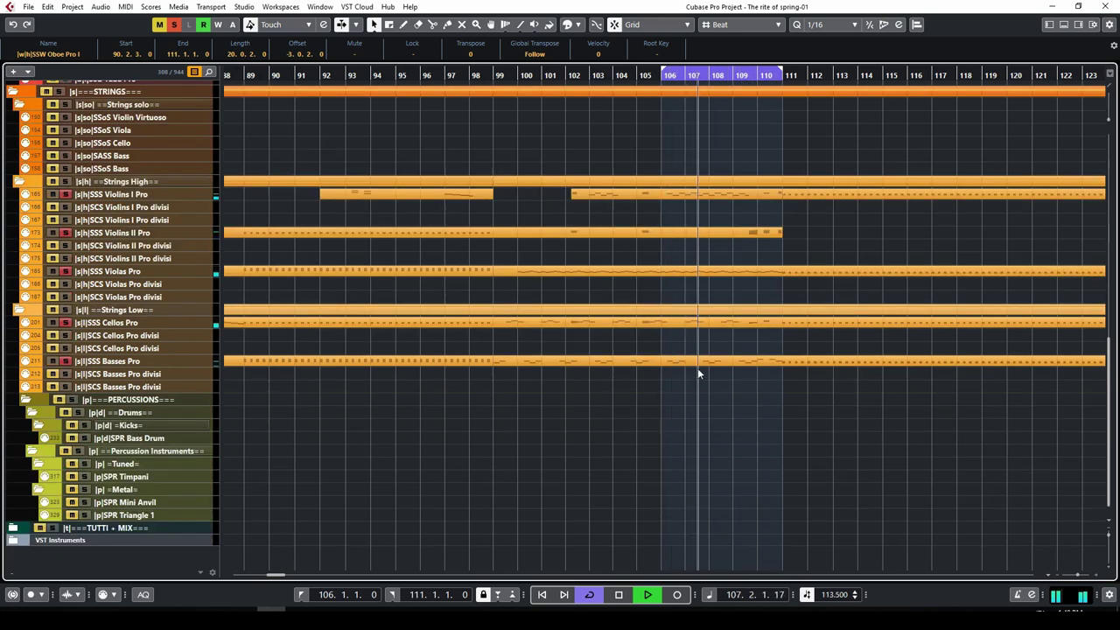
{"action": "left_click", "coordinate": [175, 25]}
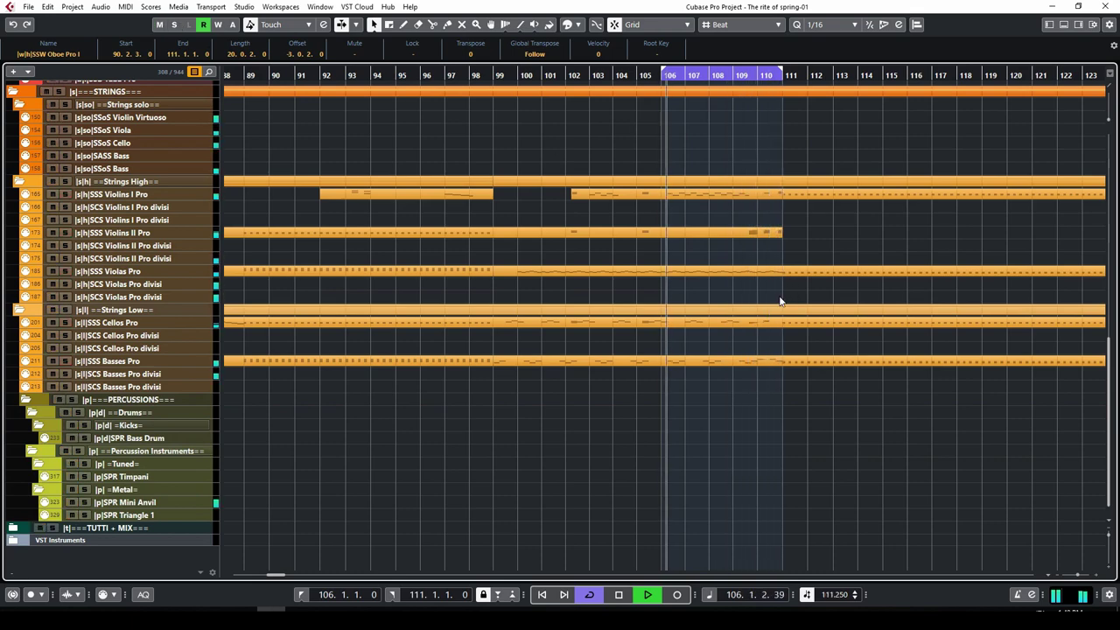
{"action": "scroll", "coordinate": [779, 297], "scroll_direction": "up", "scroll_amount": 6}
{"action": "scroll", "coordinate": [780, 301], "scroll_direction": "up", "scroll_amount": 10}
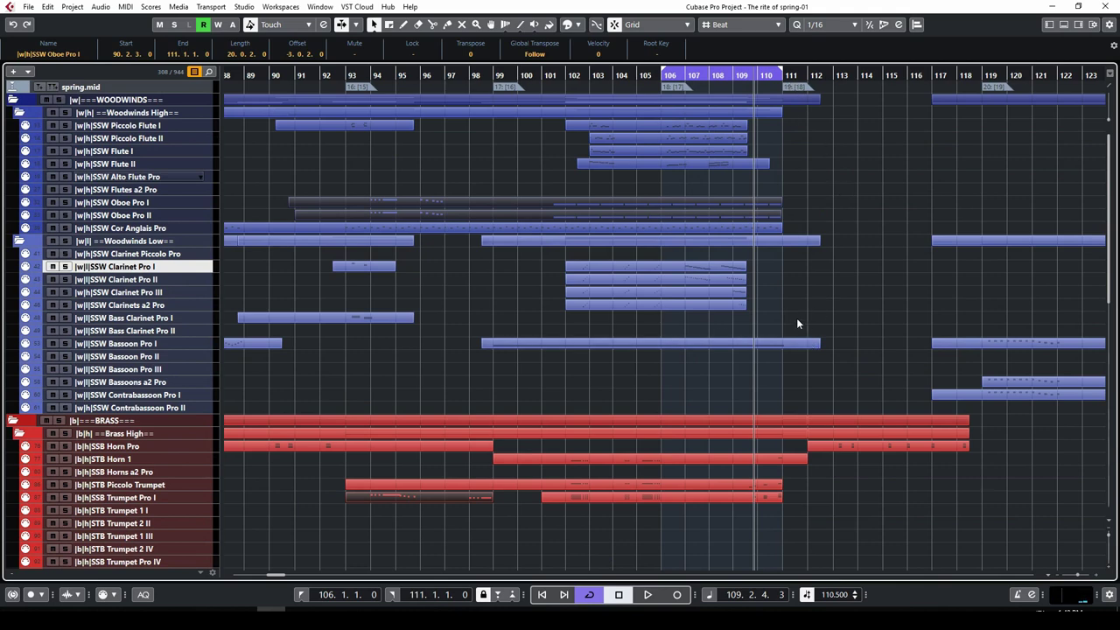
Turn off cycle playback and play on past bar 111 while viewing the string tracks.
{"action": "left_click", "coordinate": [757, 73]}
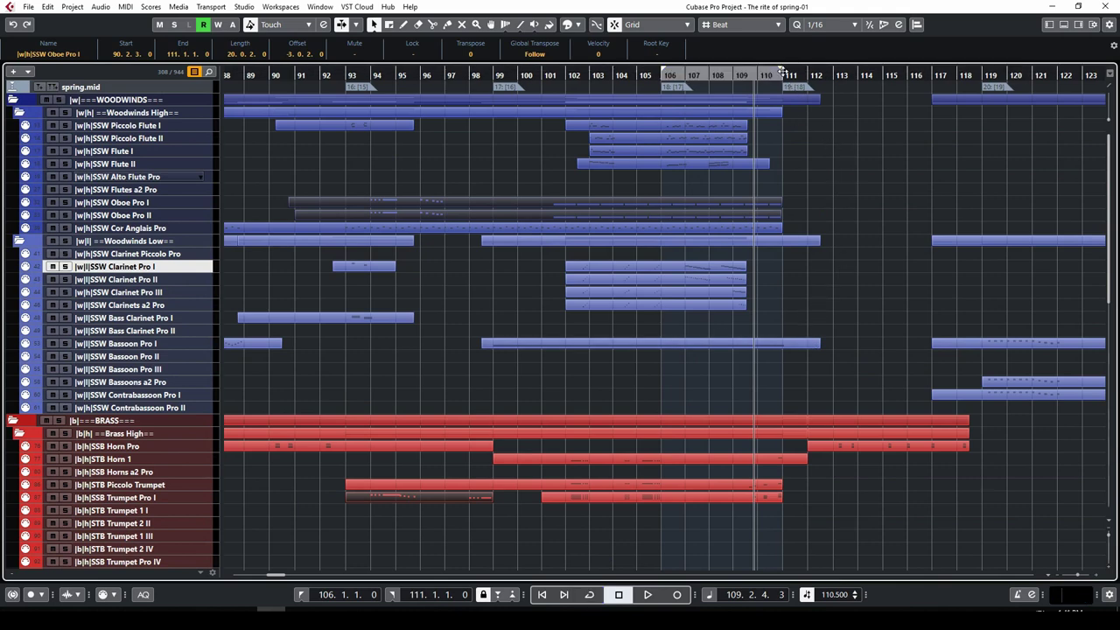
{"action": "scroll", "coordinate": [899, 324], "scroll_direction": "down", "scroll_amount": 5}
{"action": "scroll", "coordinate": [897, 324], "scroll_direction": "down", "scroll_amount": 10}
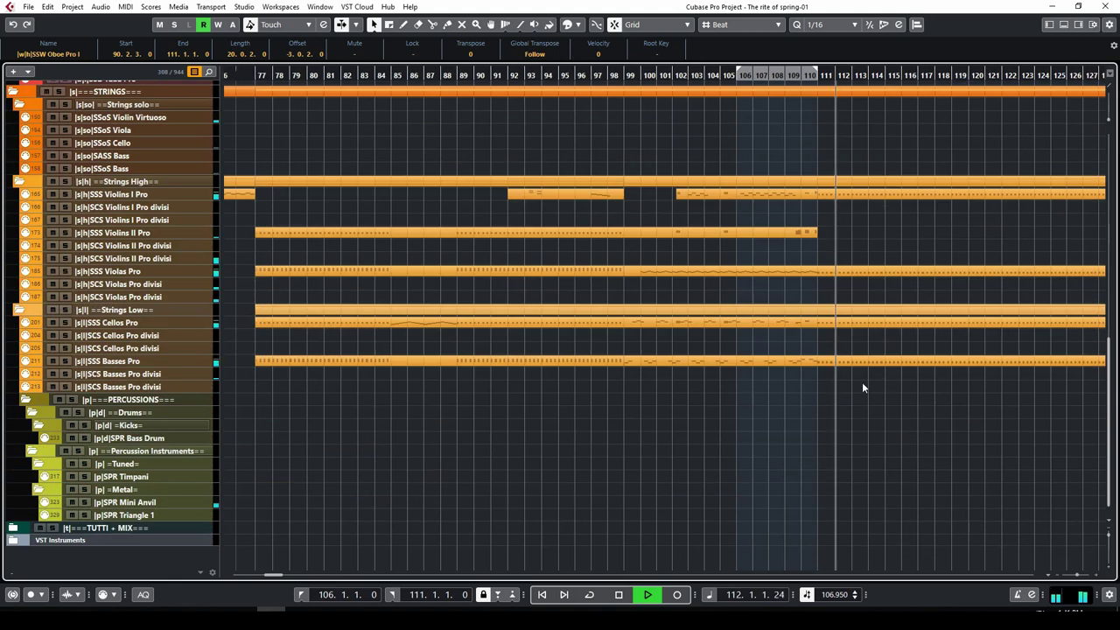
{"action": "scroll", "coordinate": [615, 429], "scroll_direction": "right", "scroll_amount": 5}
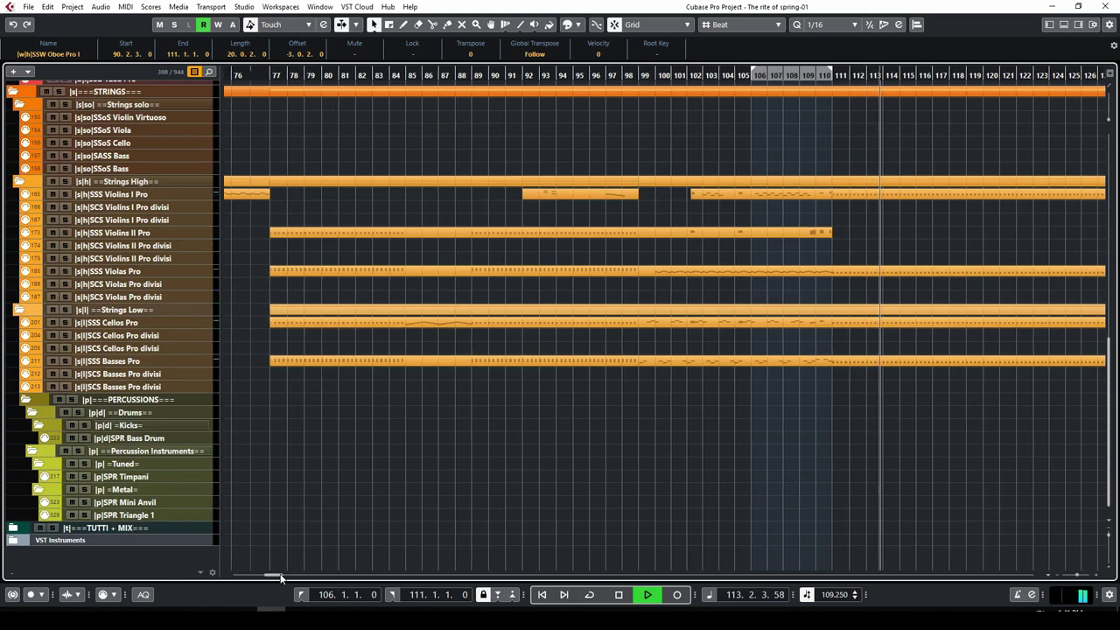
Open the string parts starting at bar 111 together in the Key Editor, examine their chords and velocities, and close the editor.
{"action": "left_click_drag", "start_coordinate": [615, 428], "coordinate": [567, 187]}
{"action": "double_click", "coordinate": [572, 193]}
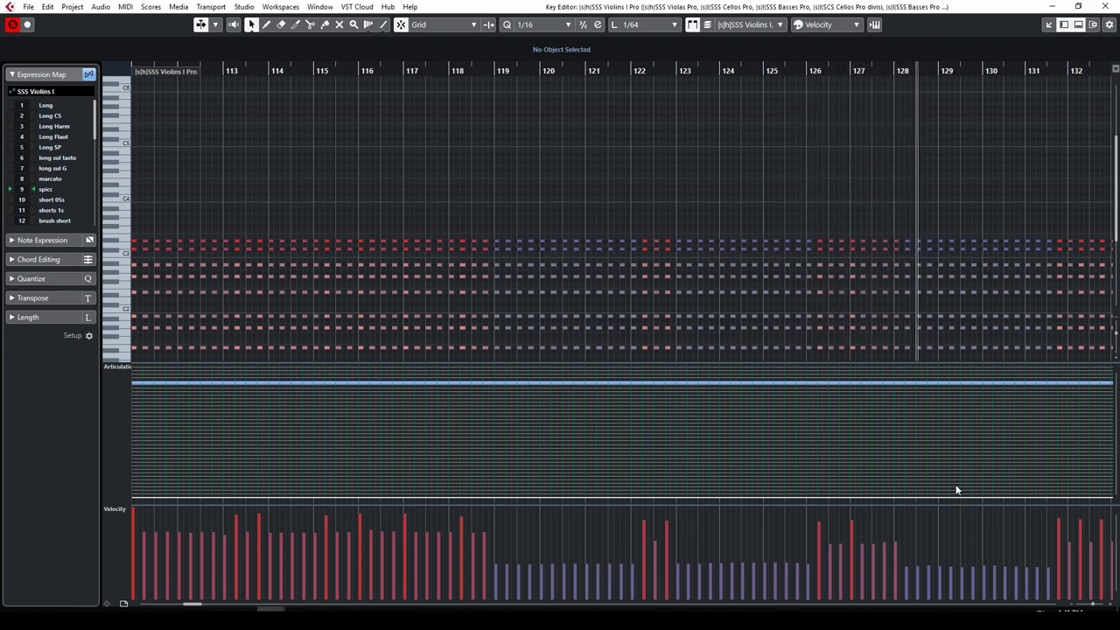
{"action": "left_click", "coordinate": [1104, 6]}
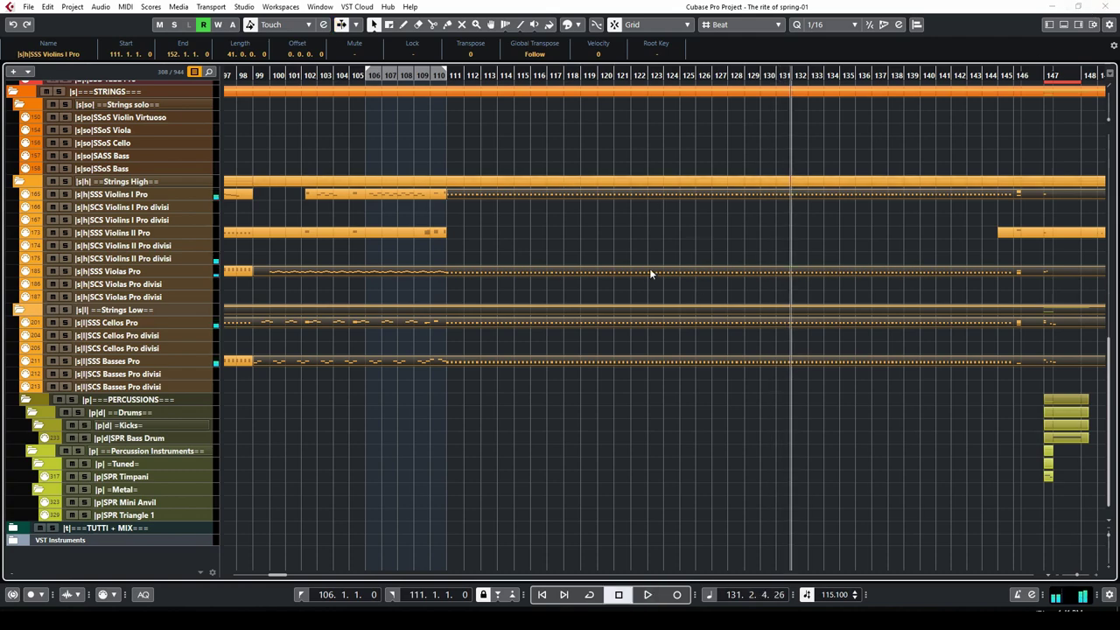
Play the full arrangement from bar 111 while viewing the brass and woodwind tracks.
{"action": "scroll", "coordinate": [620, 350], "scroll_direction": "up", "scroll_amount": 6}
{"action": "scroll", "coordinate": [612, 368], "scroll_direction": "down", "scroll_amount": 4}
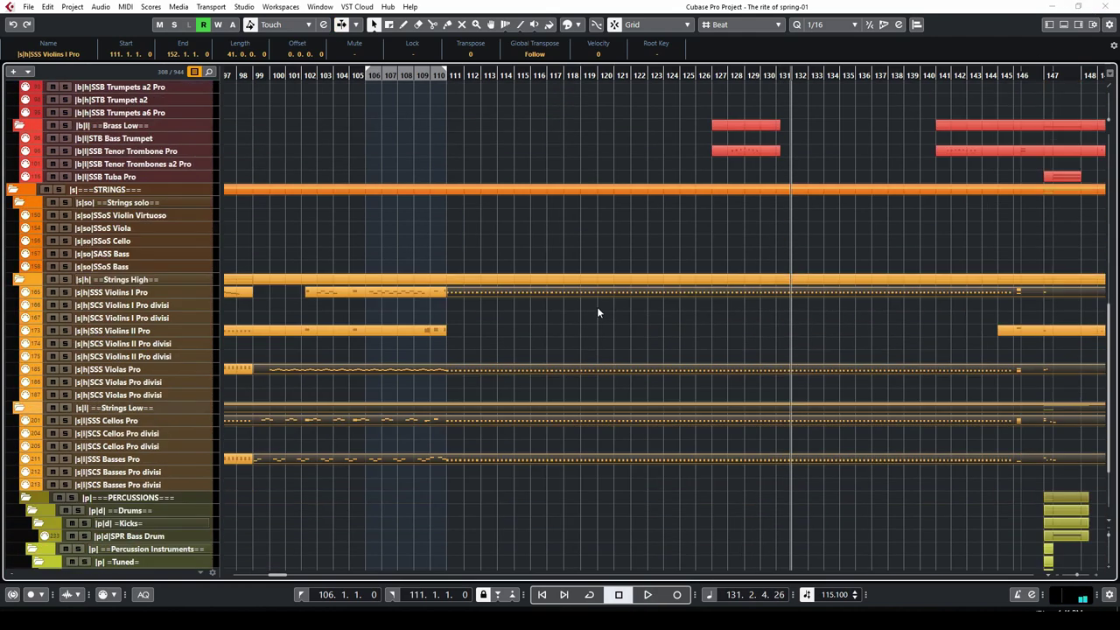
{"action": "left_click", "coordinate": [446, 75]}
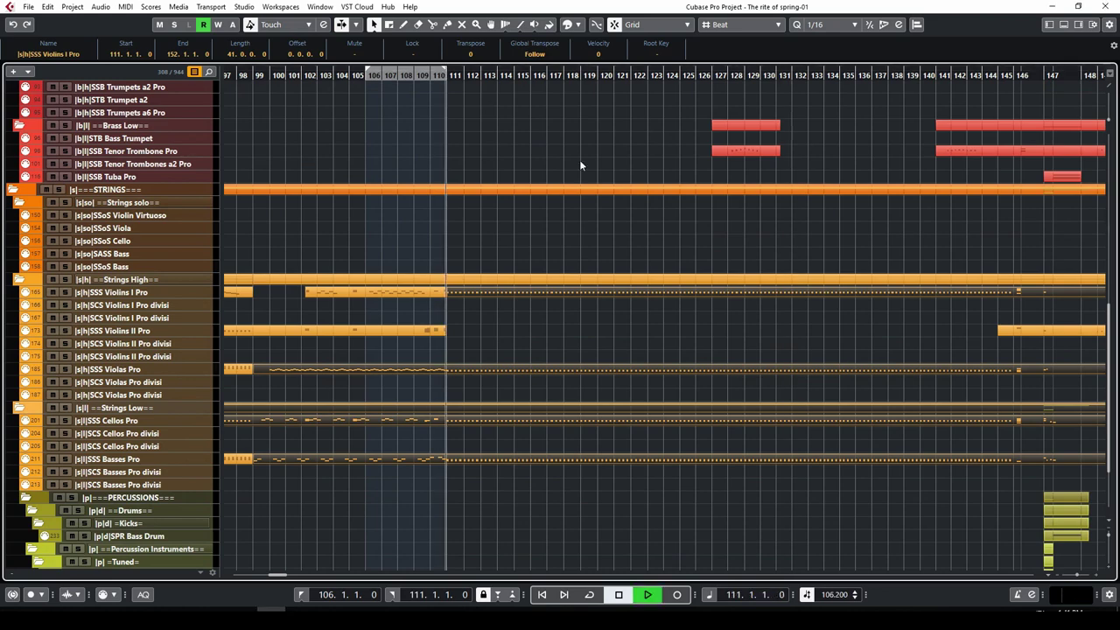
{"action": "left_click", "coordinate": [653, 327]}
{"action": "scroll", "coordinate": [650, 325], "scroll_direction": "up", "scroll_amount": 6}
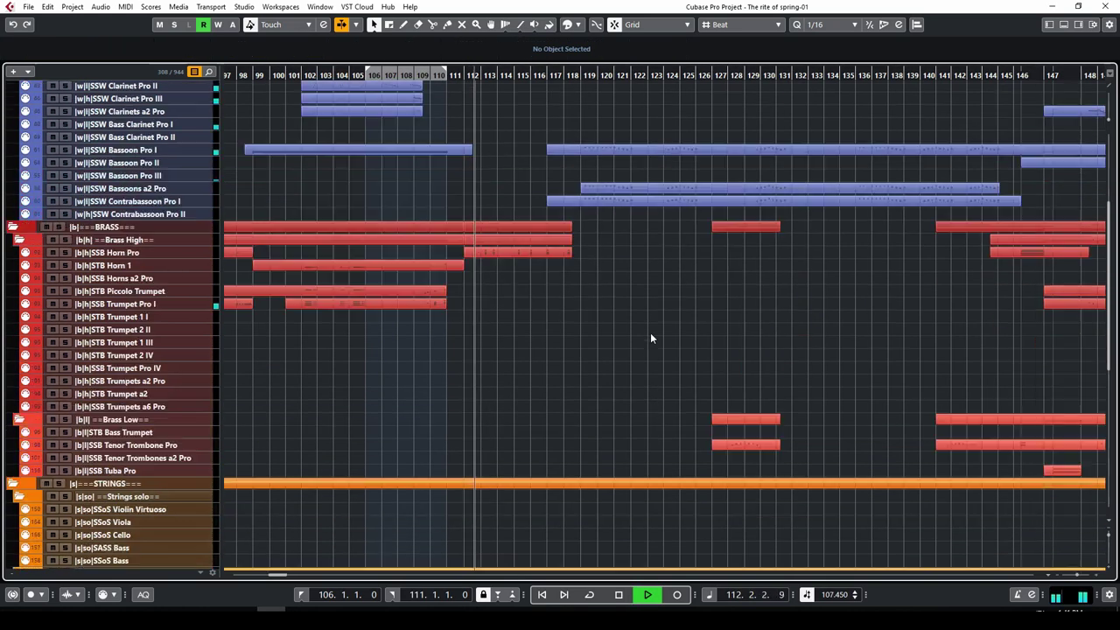
{"action": "scroll", "coordinate": [630, 262], "scroll_direction": "up", "scroll_amount": 3}
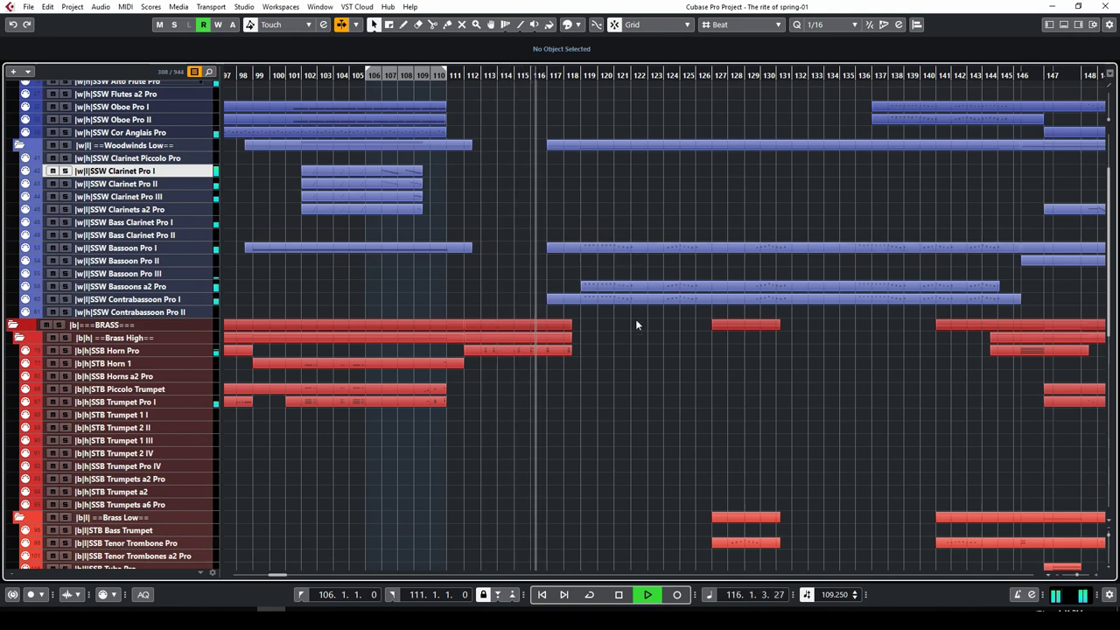
{"action": "scroll", "coordinate": [636, 325], "scroll_direction": "up", "scroll_amount": 3}
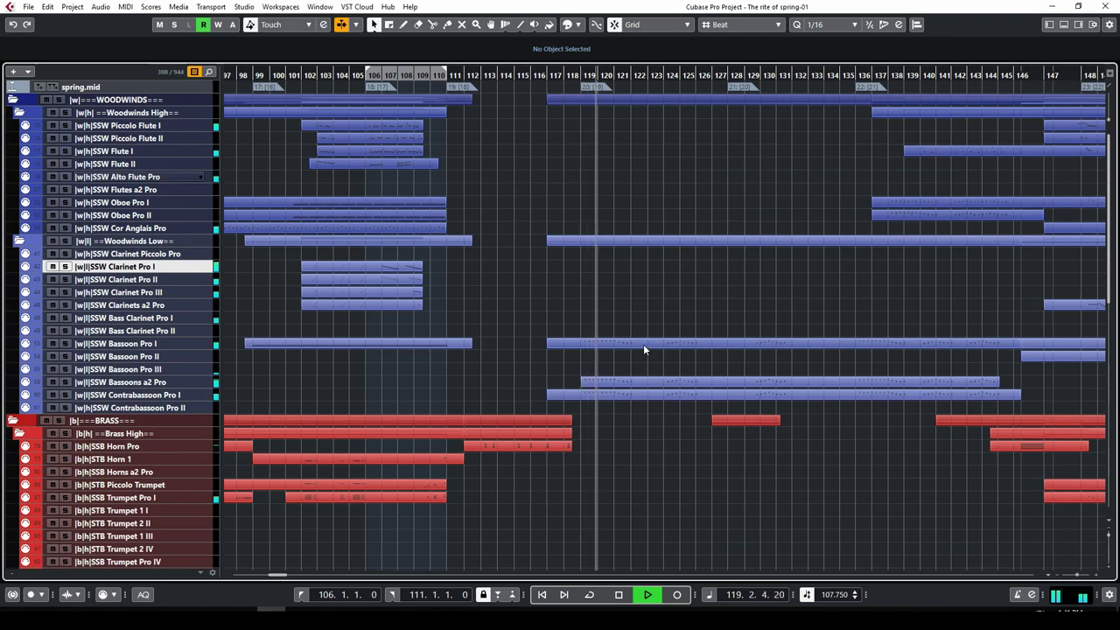
Examine the Bassoon Pro I, Bassoons a2 Pro and Contrabassoon Pro I parts from bar 117 onward together in the Key Editor.
{"action": "left_click", "coordinate": [643, 344]}
{"action": "left_click", "coordinate": [646, 383], "text": "shift"}
{"action": "left_click", "coordinate": [642, 394], "text": "shift"}
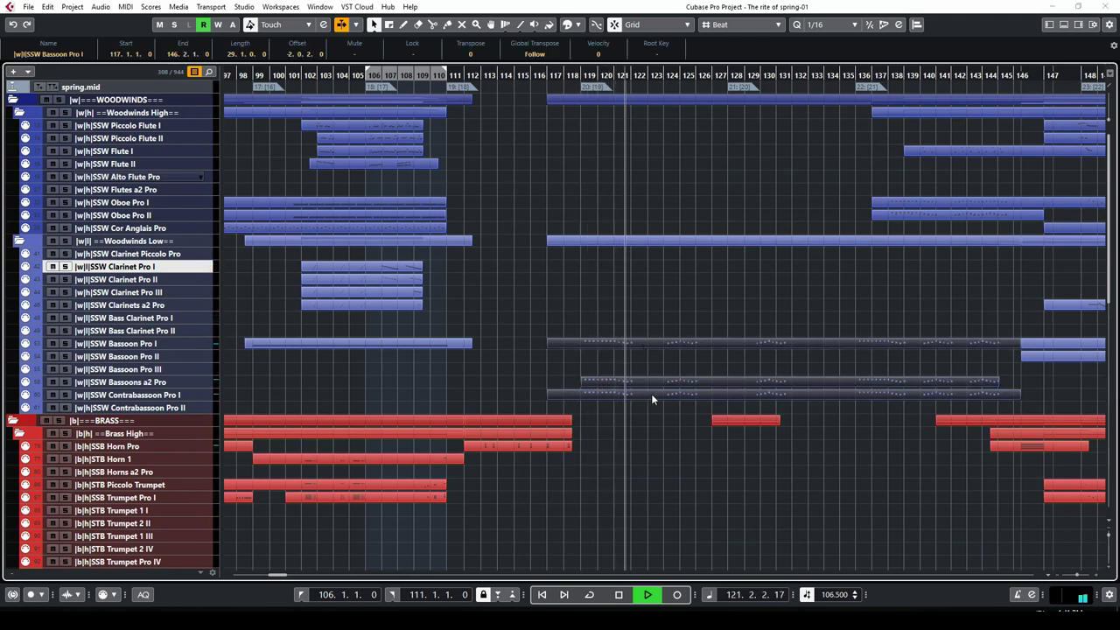
{"action": "double_click", "coordinate": [651, 396]}
{"action": "scroll", "coordinate": [350, 271], "scroll_direction": "up", "scroll_amount": 4}
{"action": "scroll", "coordinate": [319, 247], "scroll_direction": "down", "scroll_amount": 2}
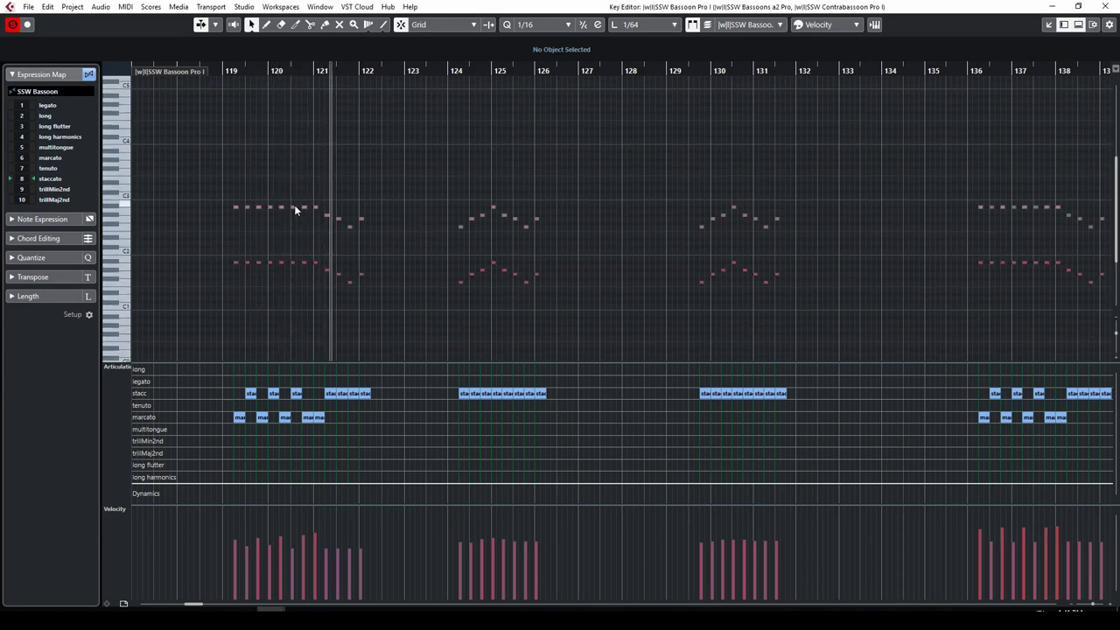
{"action": "left_click", "coordinate": [294, 207]}
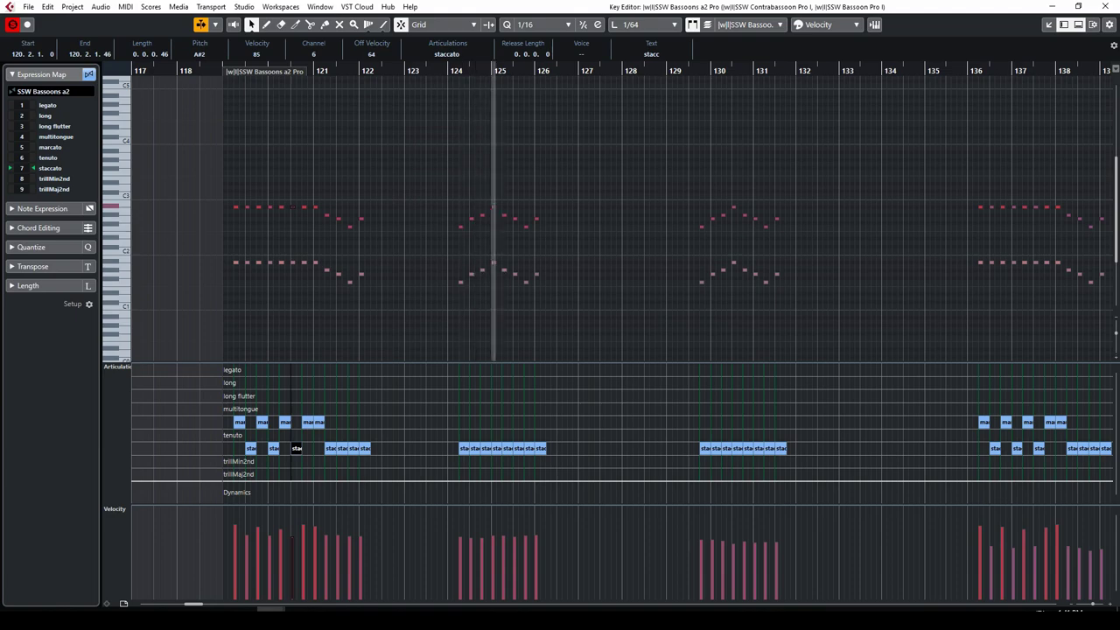
{"action": "key", "text": "Return"}
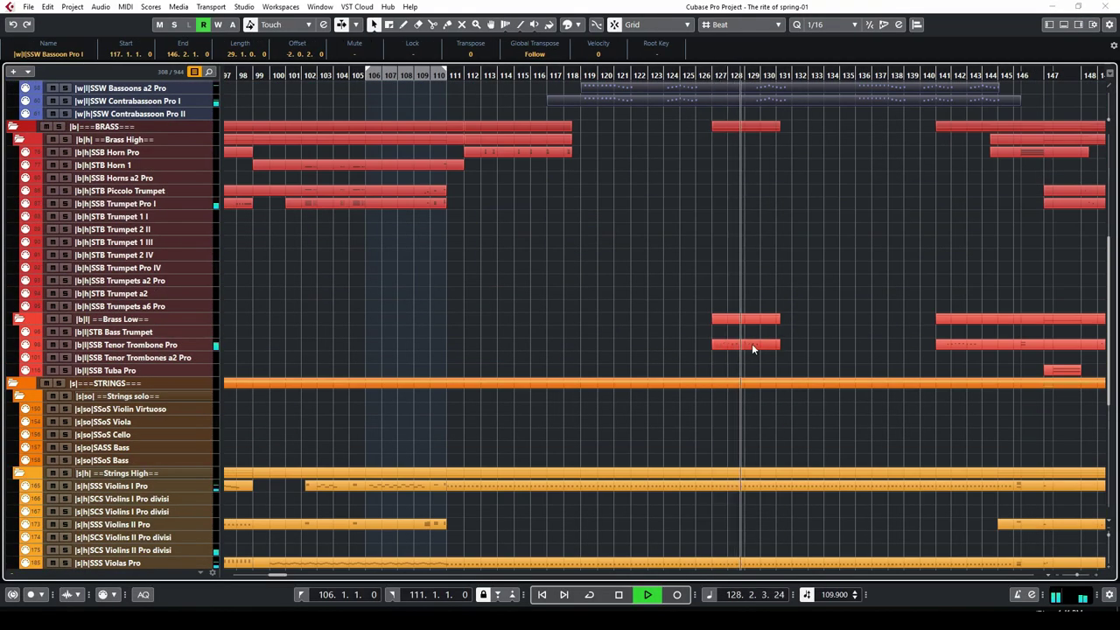
Open the SSB Tenor Trombone Pro part at bars 127 to 131 in the Key Editor, play its notes, and close the editor.
{"action": "key", "text": "space"}
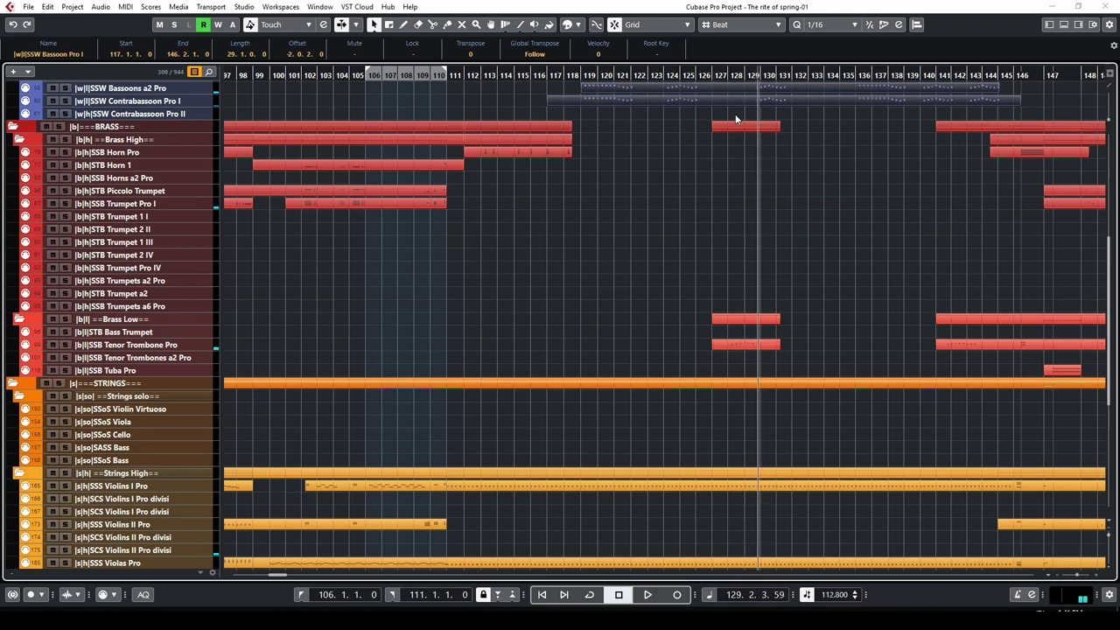
{"action": "double_click", "coordinate": [752, 343]}
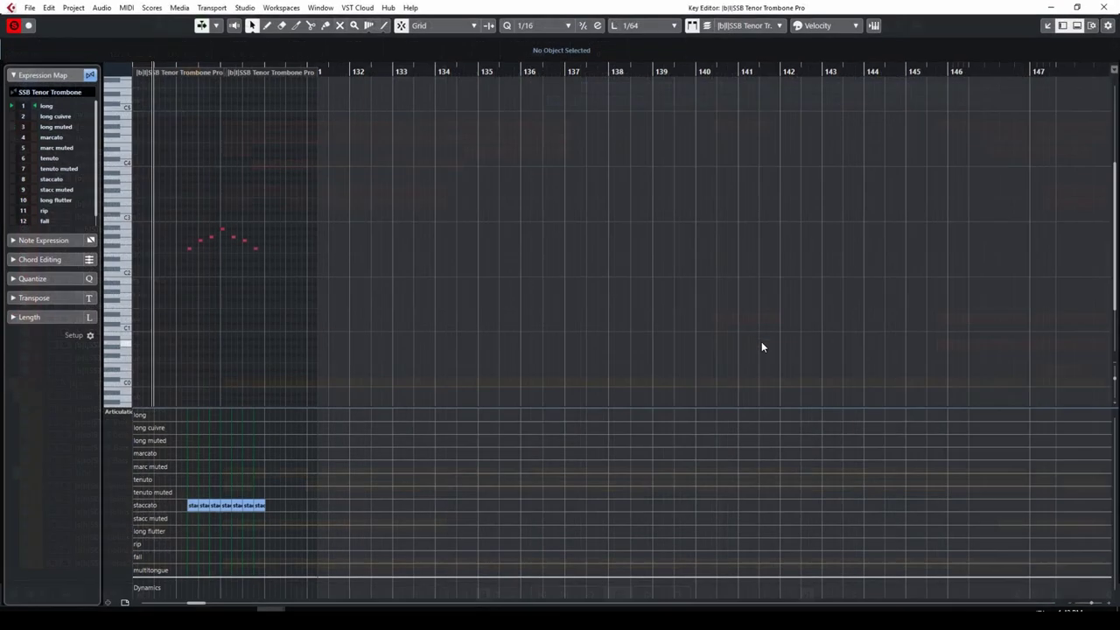
{"action": "left_click_drag", "start_coordinate": [213, 70], "coordinate": [172, 68]}
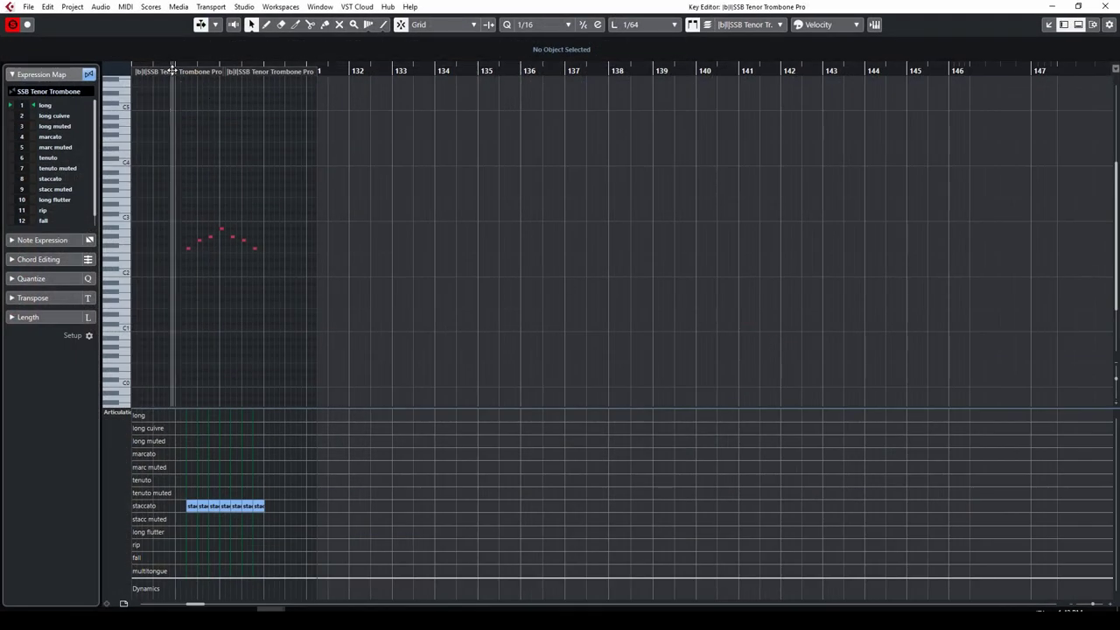
{"action": "key", "text": "space"}
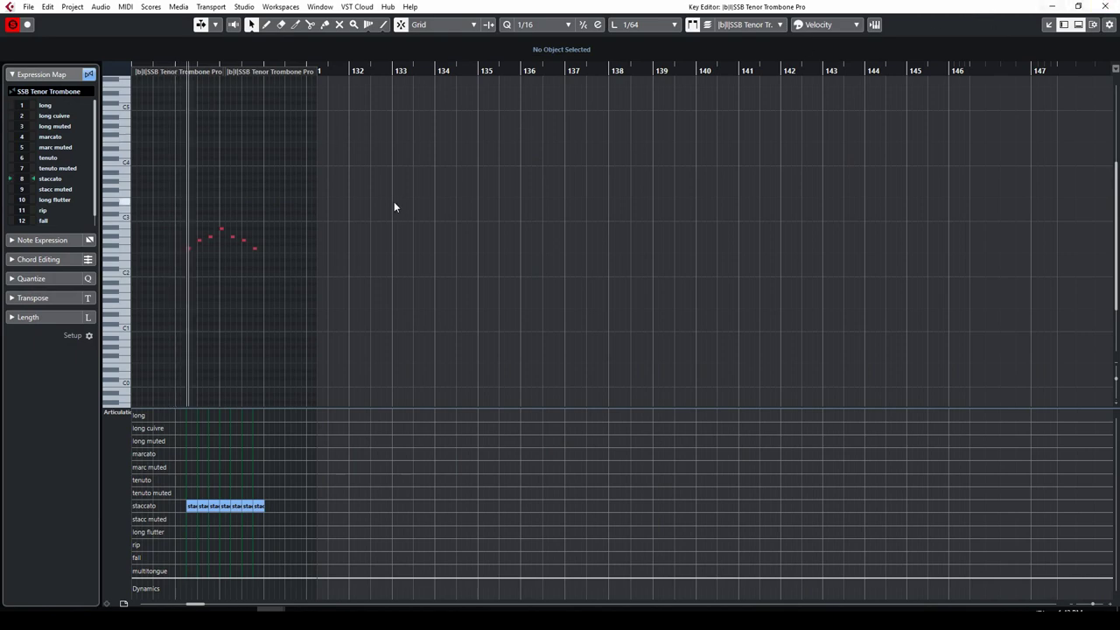
{"action": "left_click", "coordinate": [1102, 6]}
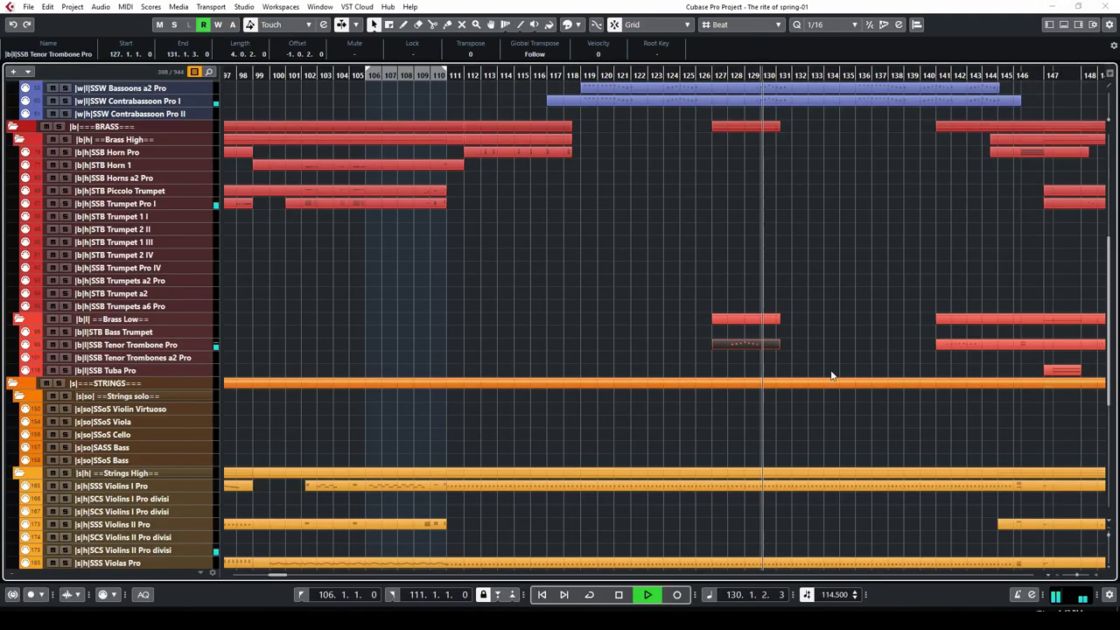
Play the full arrangement from bar 127 and look over the string, brass and woodwind tracks.
{"action": "left_click", "coordinate": [717, 75]}
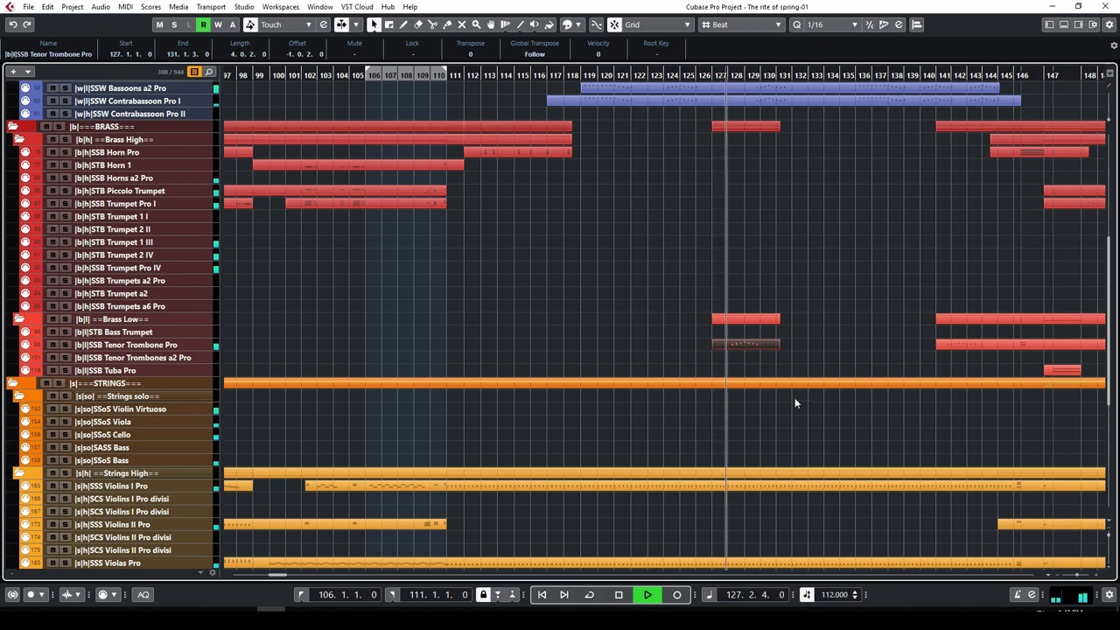
{"action": "scroll", "coordinate": [805, 350], "scroll_direction": "down", "scroll_amount": 5}
{"action": "scroll", "coordinate": [804, 345], "scroll_direction": "down", "scroll_amount": 3}
{"action": "scroll", "coordinate": [824, 350], "scroll_direction": "up", "scroll_amount": 10}
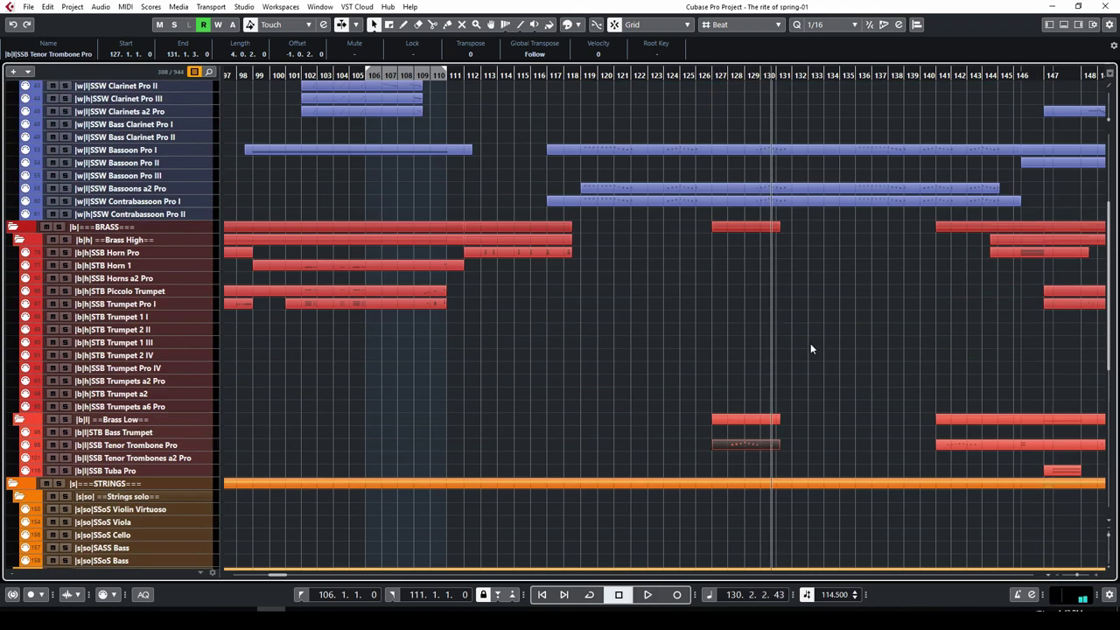
{"action": "scroll", "coordinate": [812, 302], "scroll_direction": "up", "scroll_amount": 5}
{"action": "scroll", "coordinate": [792, 162], "scroll_direction": "down", "scroll_amount": 8}
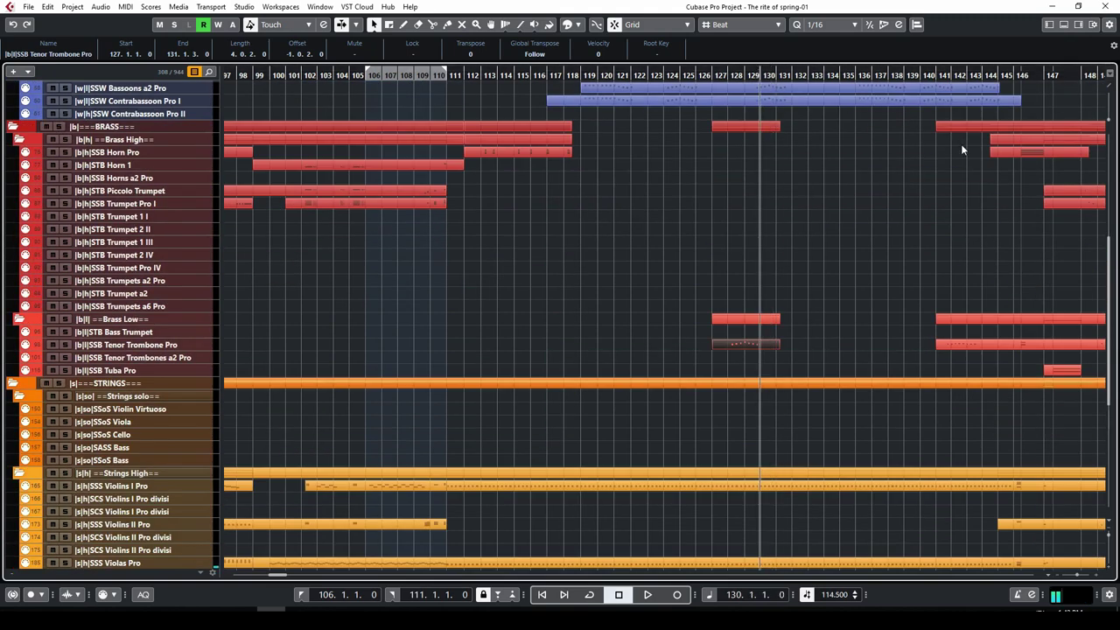
Play on from bar 130 and view the woodwind and brass parts entering from bar 137 onward.
{"action": "scroll", "coordinate": [875, 263], "scroll_direction": "up", "scroll_amount": 5}
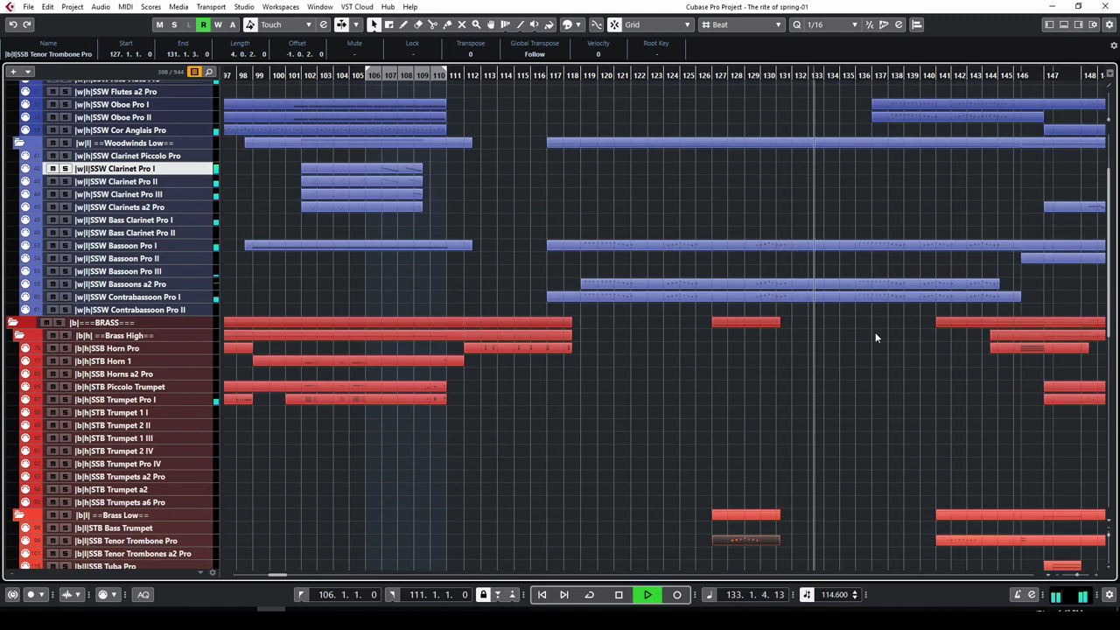
{"action": "scroll", "coordinate": [875, 332], "scroll_direction": "down", "scroll_amount": 3}
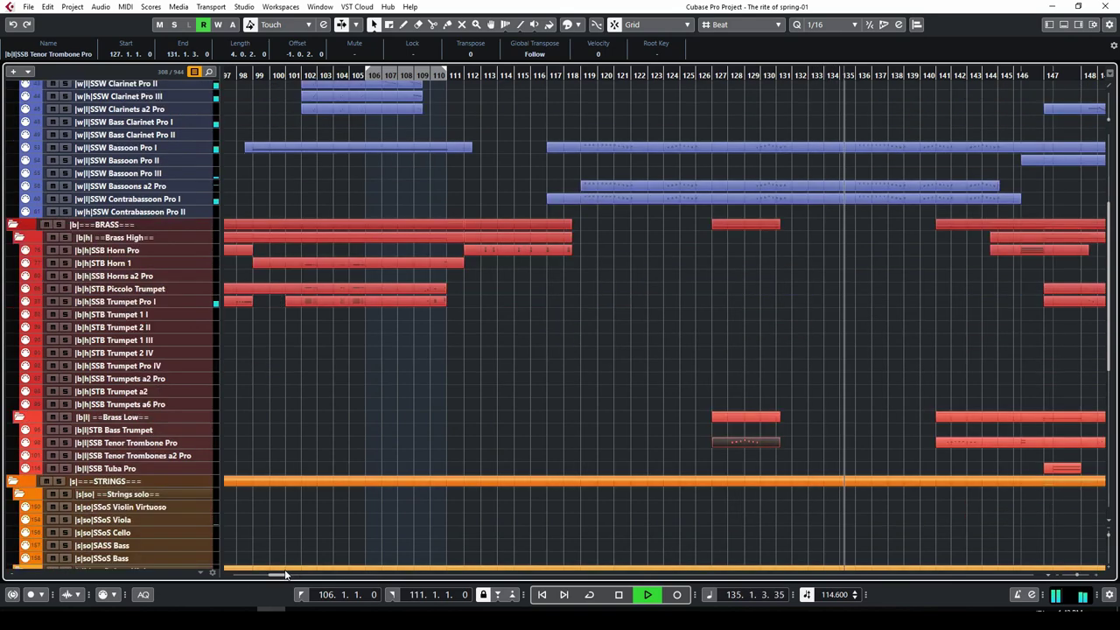
{"action": "left_click_drag", "start_coordinate": [274, 575], "coordinate": [280, 577]}
{"action": "scroll", "coordinate": [571, 288], "scroll_direction": "up", "scroll_amount": 6}
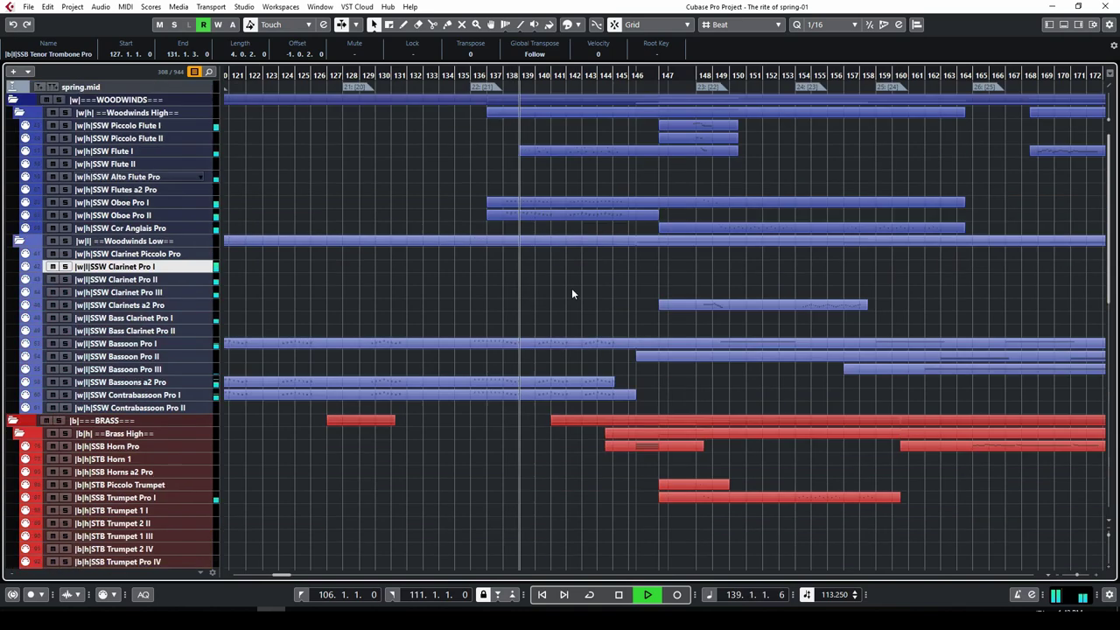
Open the SSW Oboe Pro I and II parts from bar 137 together in the Key Editor, play them from bar 138, and close the editor.
{"action": "key", "text": "space"}
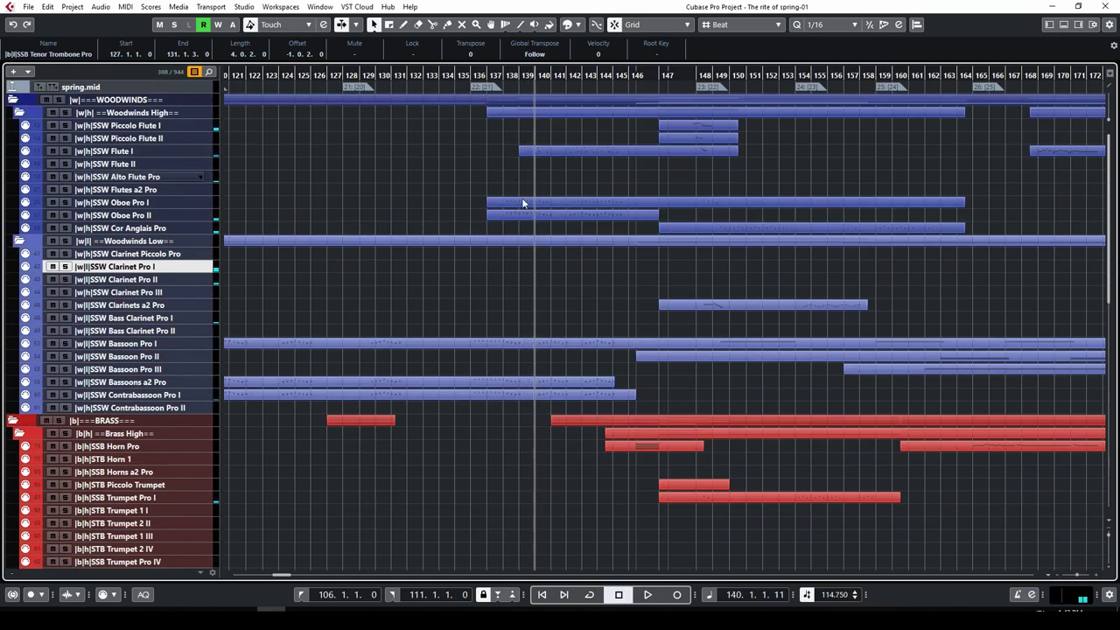
{"action": "left_click", "coordinate": [517, 215]}
{"action": "left_click", "coordinate": [517, 203], "text": "shift"}
{"action": "double_click", "coordinate": [523, 211]}
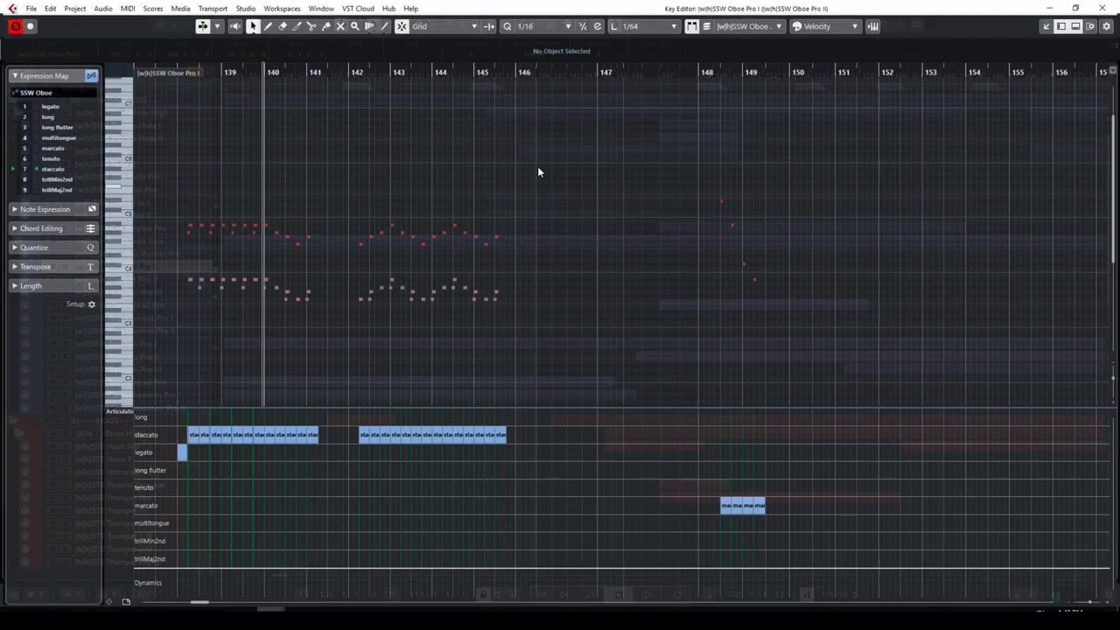
{"action": "left_click", "coordinate": [204, 72]}
{"action": "key", "text": "space"}
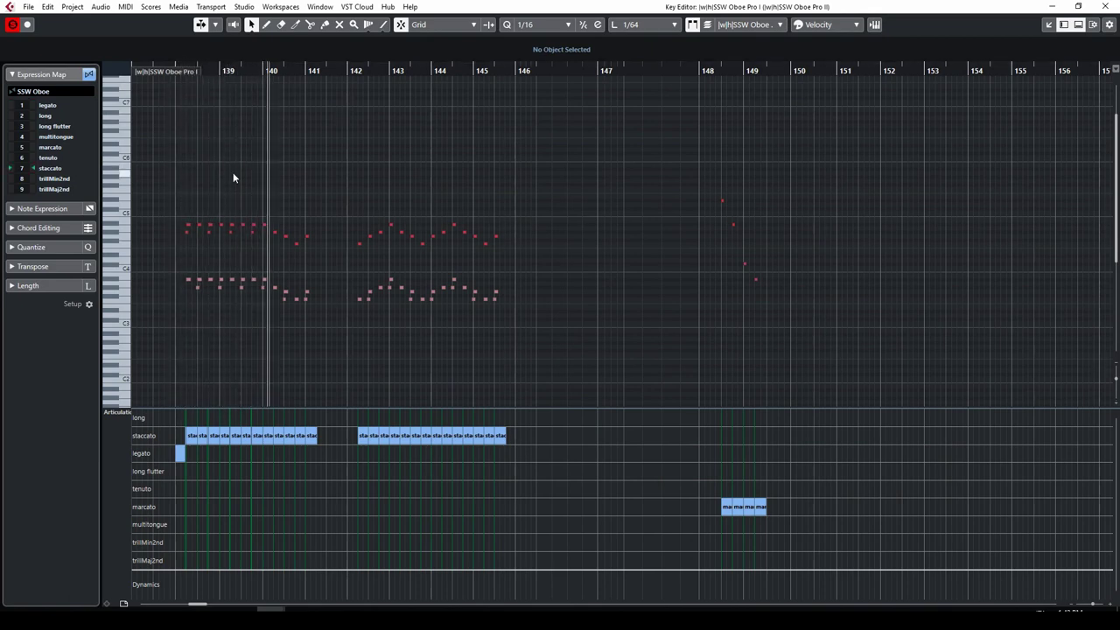
{"action": "left_click", "coordinate": [295, 299]}
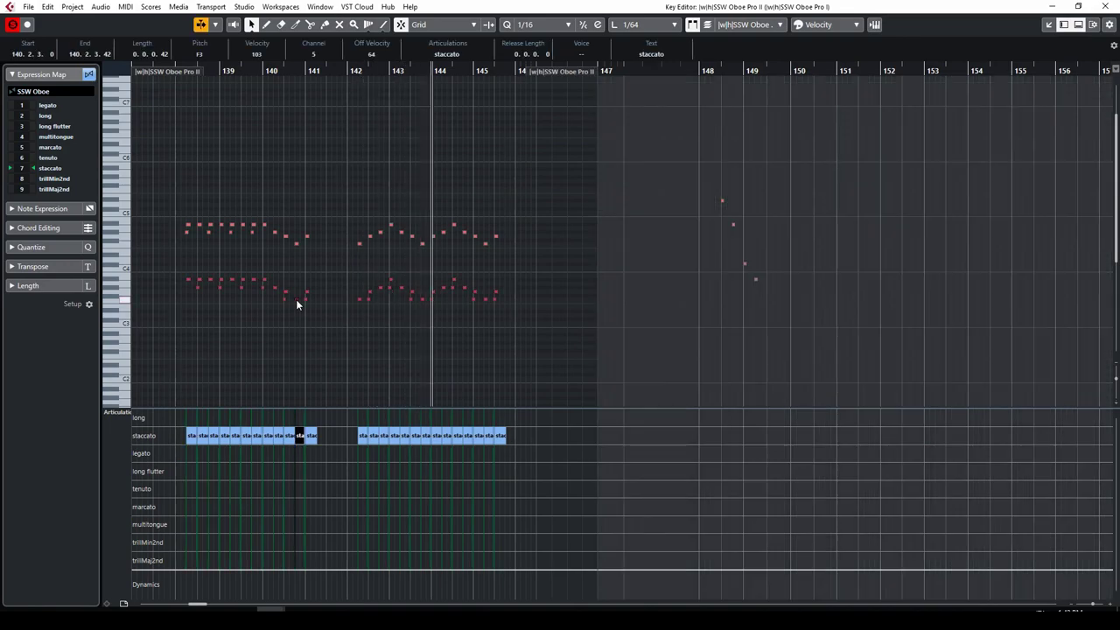
{"action": "key", "text": "ctrl+w"}
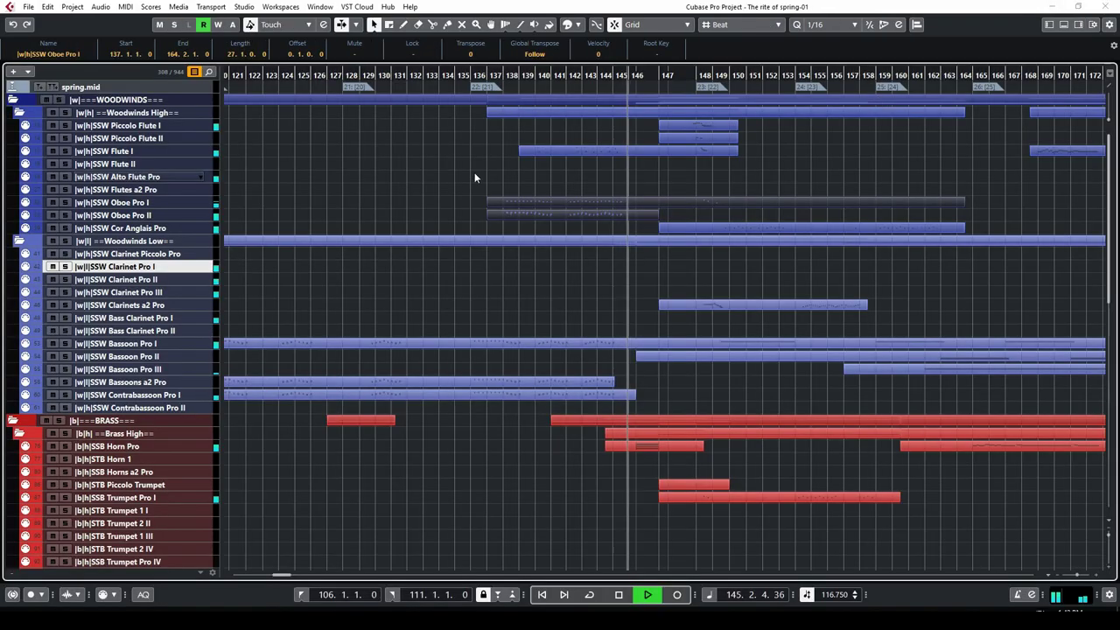
Open the SSW Flute I part at bars 139 to 150 in the Key Editor, play its staccatissimo notes, and close the editor.
{"action": "left_click", "coordinate": [514, 79]}
{"action": "left_click", "coordinate": [551, 153]}
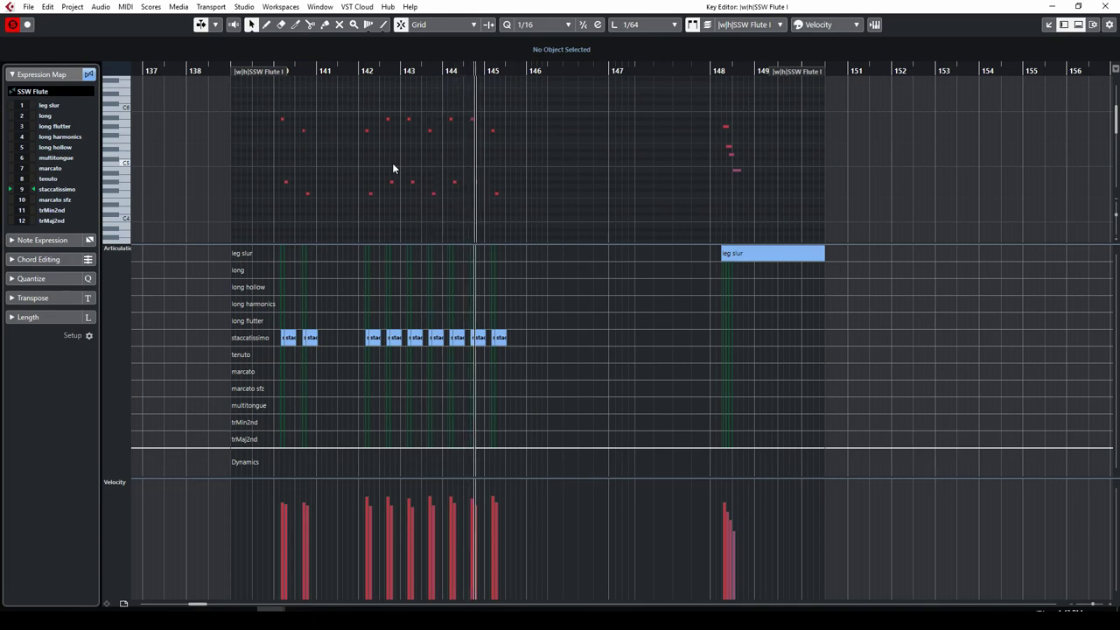
{"action": "key", "text": "space"}
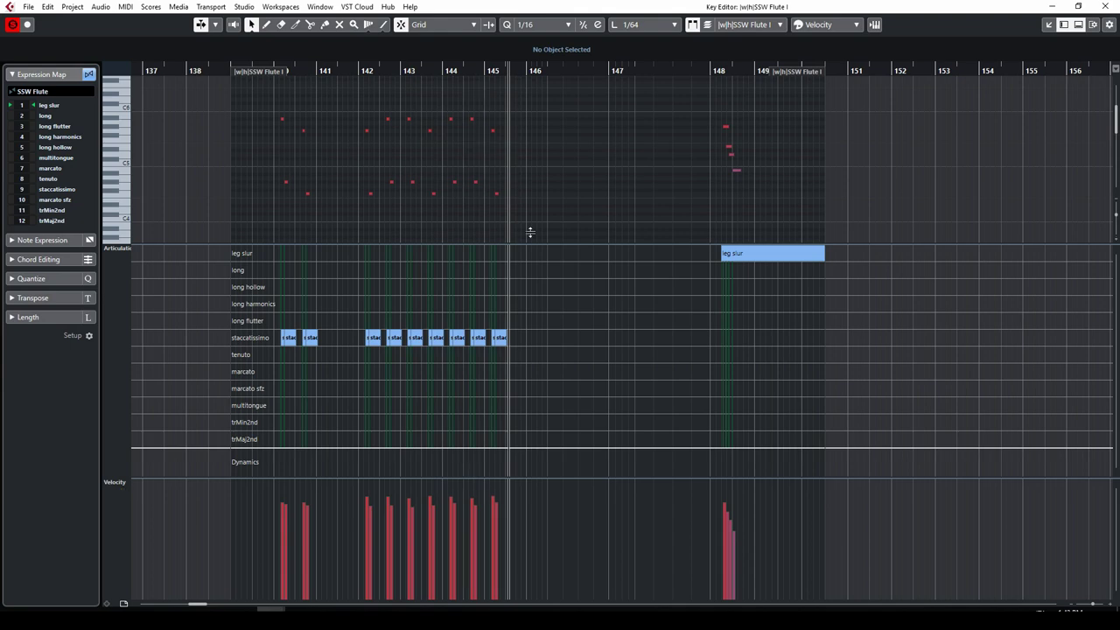
{"action": "left_click", "coordinate": [480, 70]}
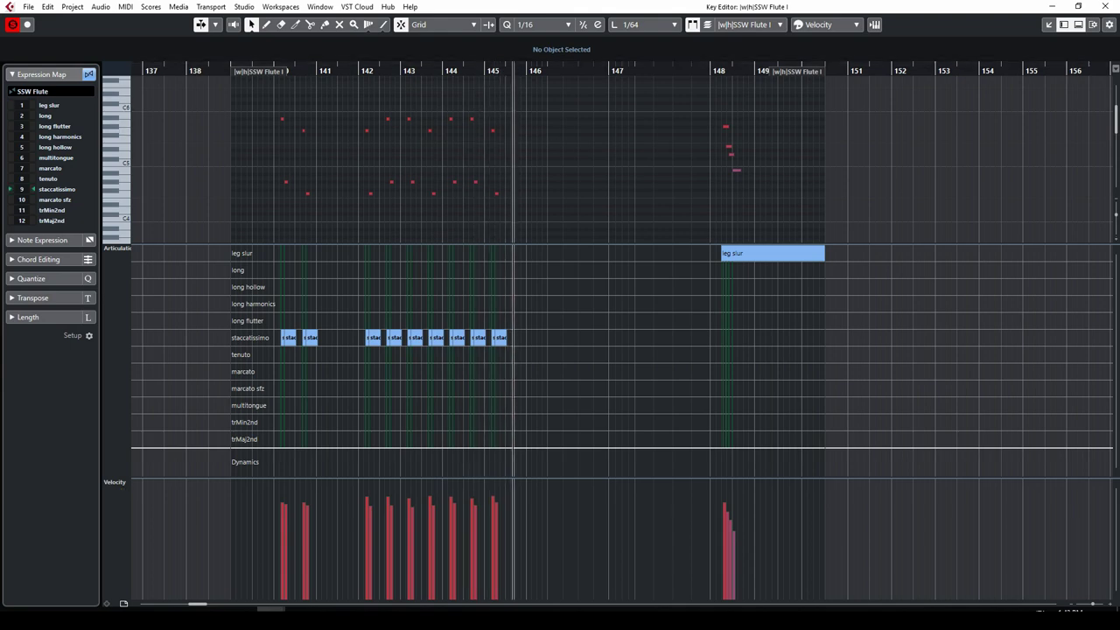
{"action": "left_click", "coordinate": [1103, 7]}
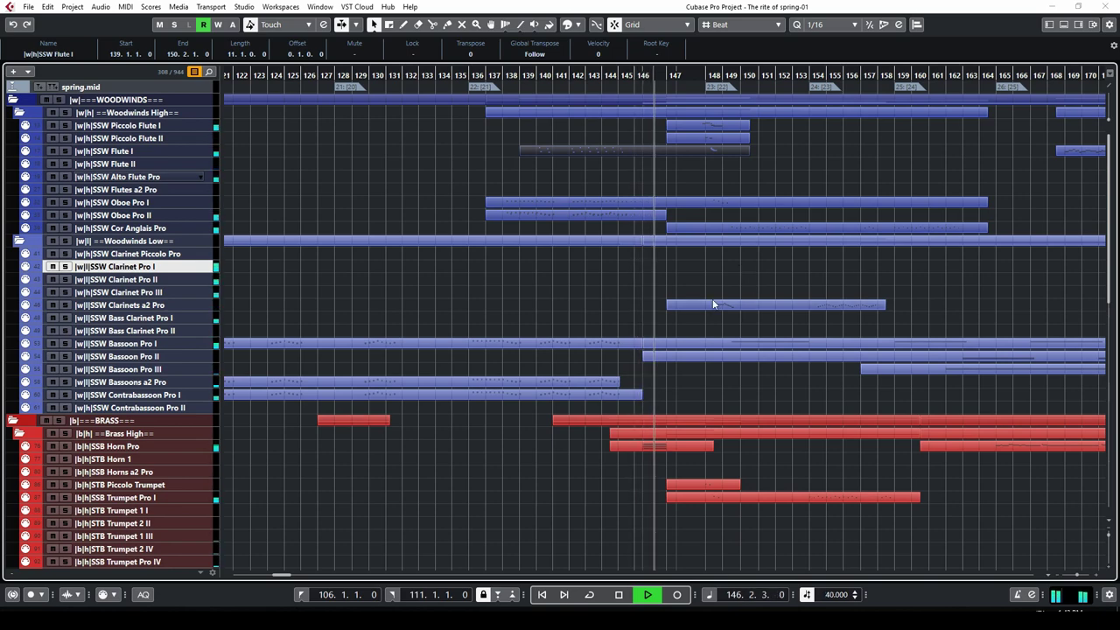
Look over the string and percussion tracks around bar 147 during playback, select the SPR Bass Drum part, and stop playback.
{"action": "scroll", "coordinate": [700, 315], "scroll_direction": "down", "scroll_amount": 10}
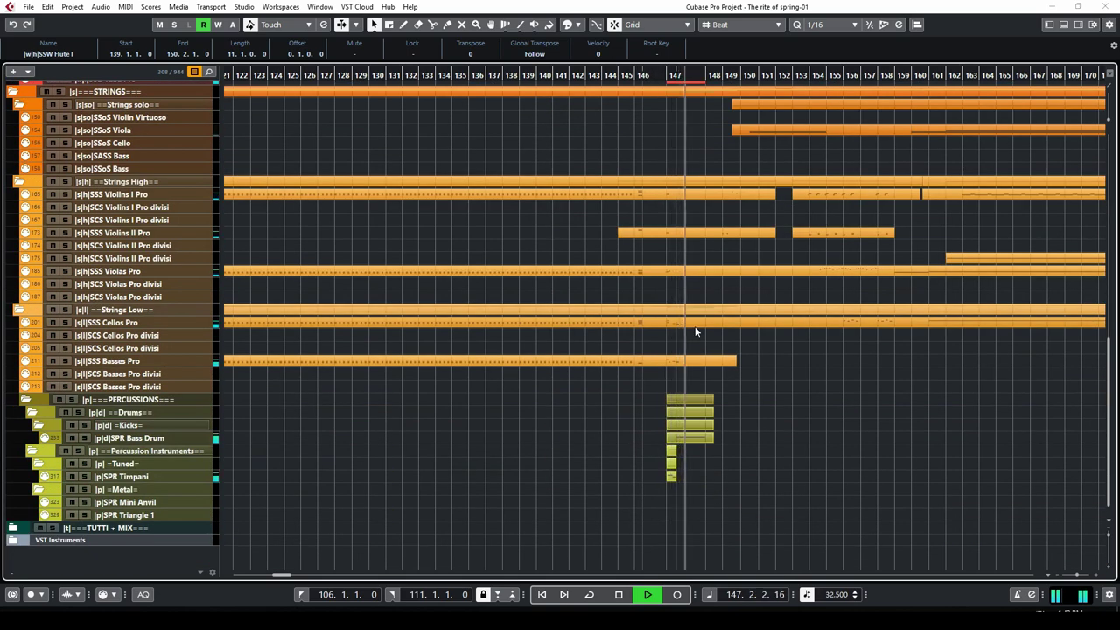
{"action": "left_click", "coordinate": [692, 439]}
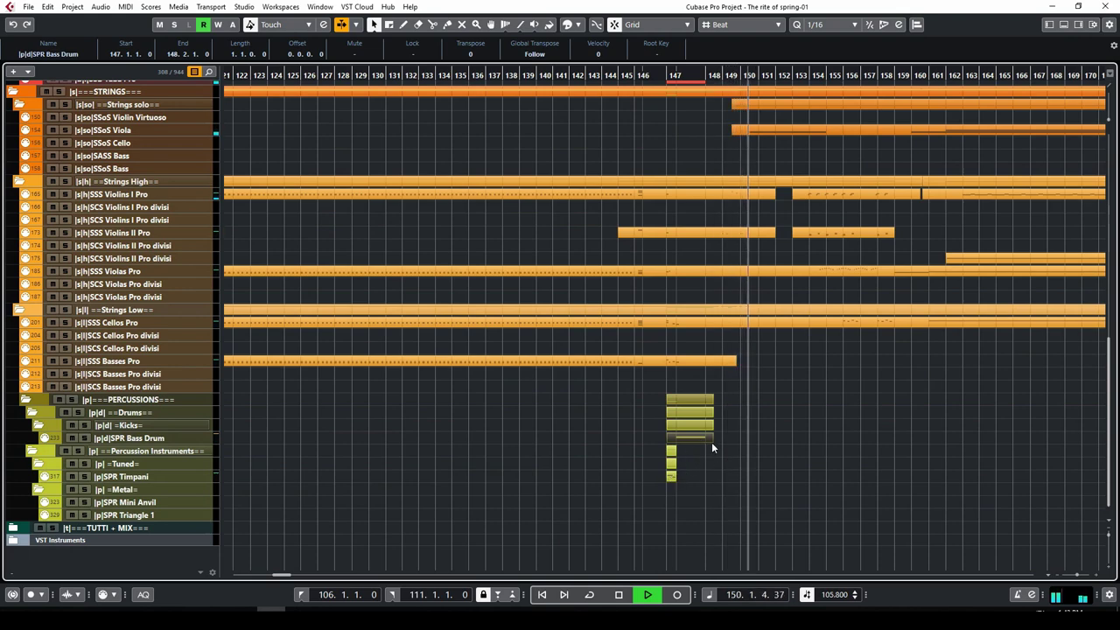
{"action": "scroll", "coordinate": [837, 340], "scroll_direction": "up", "scroll_amount": 5}
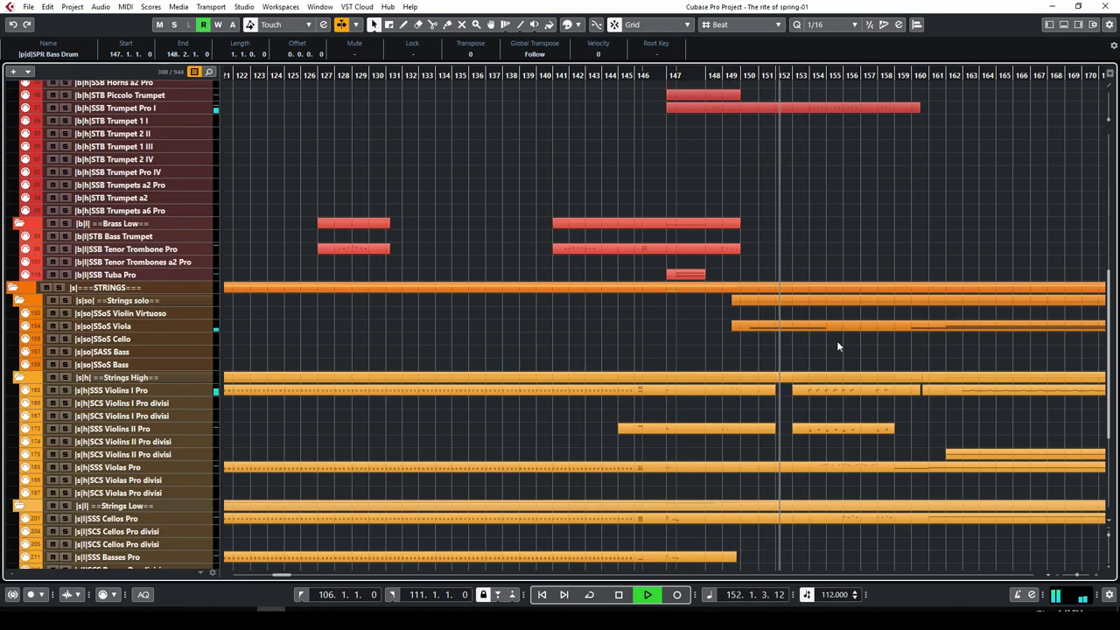
{"action": "key", "text": "space"}
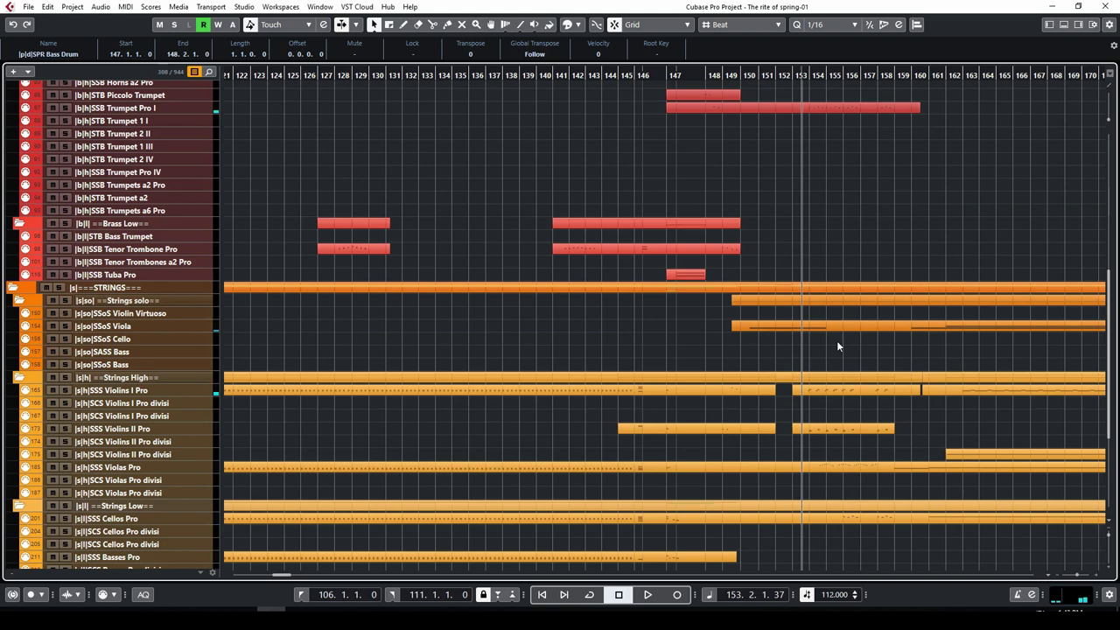
Play the arrangement from about bar 149 and view the string and percussion tracks up to bar 207.
{"action": "left_click", "coordinate": [735, 94]}
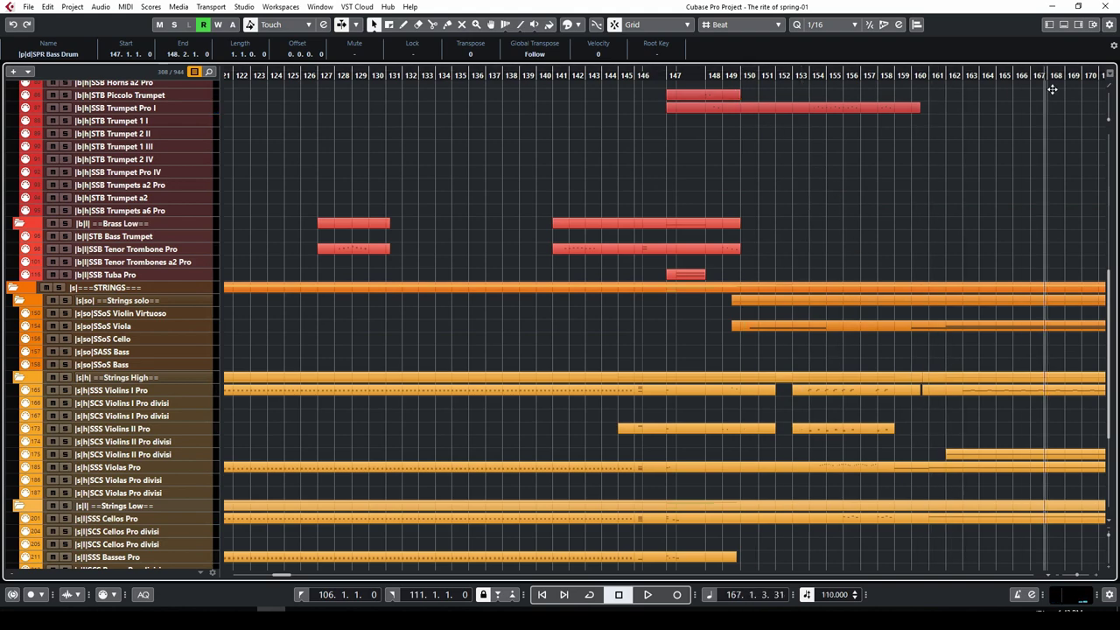
{"action": "key", "text": "g"}
{"action": "key", "text": "g"}
{"action": "key", "text": "space"}
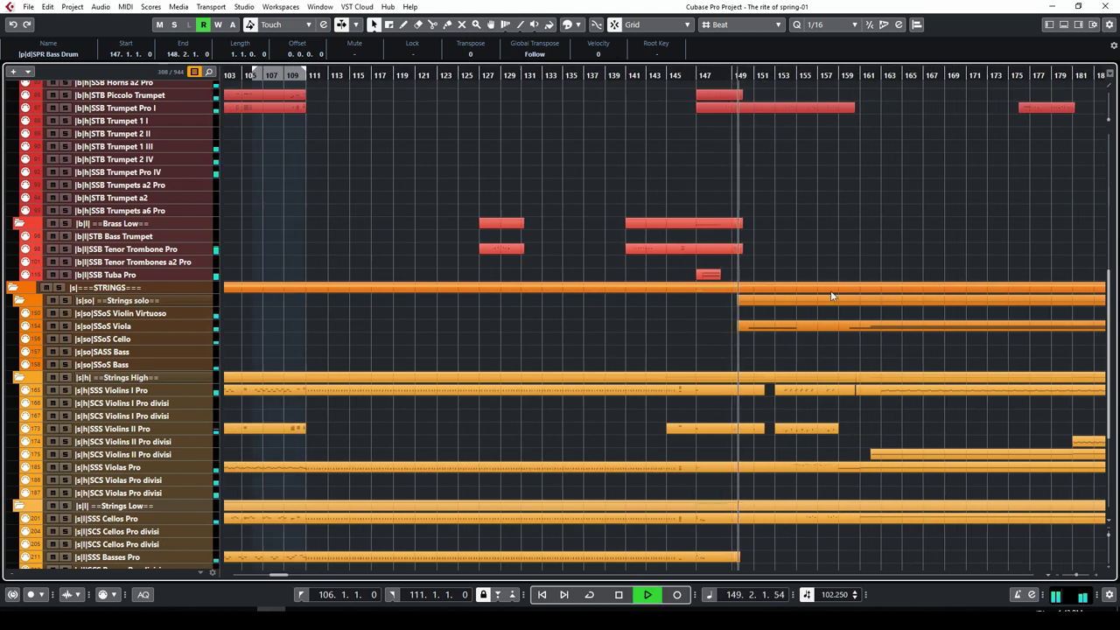
{"action": "scroll", "coordinate": [827, 316], "scroll_direction": "down", "scroll_amount": 5}
{"action": "left_click_drag", "start_coordinate": [278, 574], "coordinate": [283, 576]}
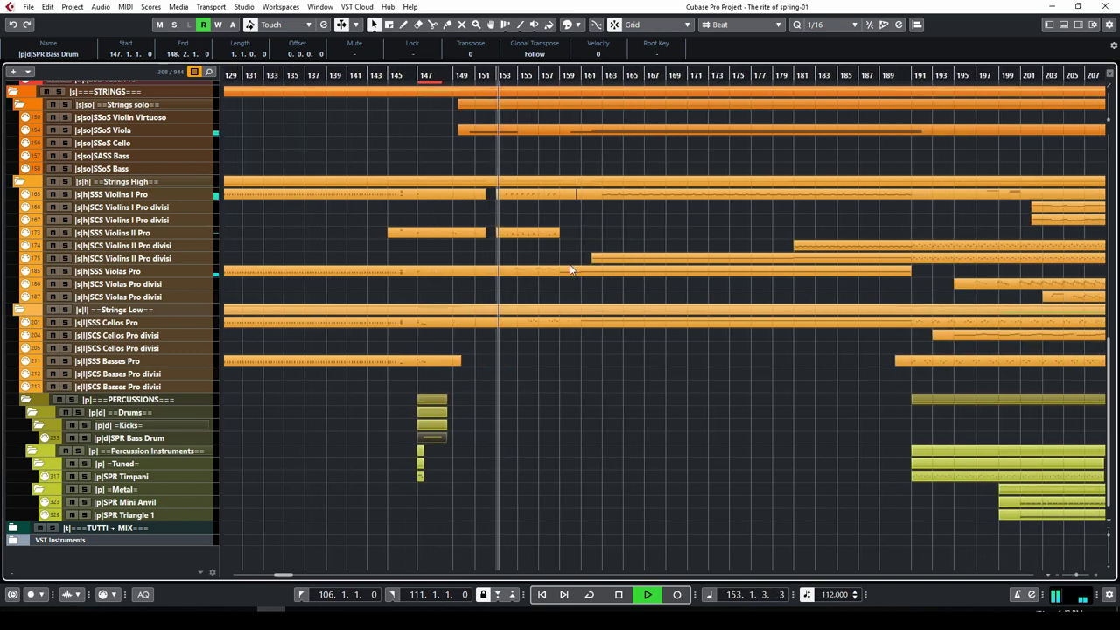
Open the SSS Violins I Pro part at bars 153 to 160 in the Key Editor, play its figures, and close the editor.
{"action": "double_click", "coordinate": [555, 195]}
{"action": "key", "text": "h"}
{"action": "left_click_drag", "start_coordinate": [179, 604], "coordinate": [204, 606]}
{"action": "left_click_drag", "start_coordinate": [920, 71], "coordinate": [520, 113]}
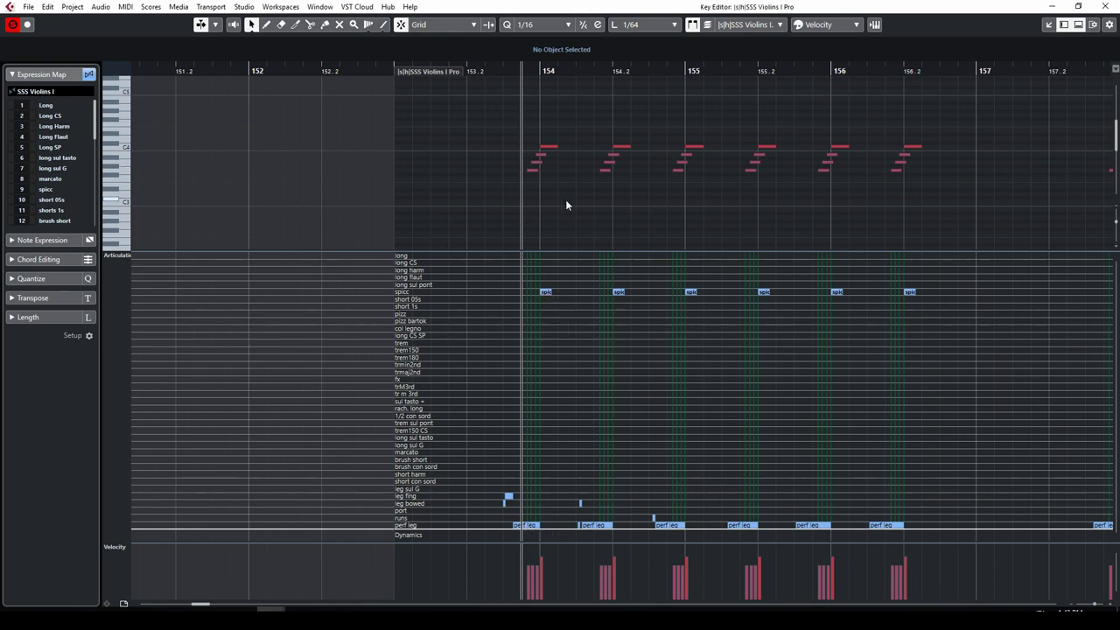
{"action": "key", "text": "space"}
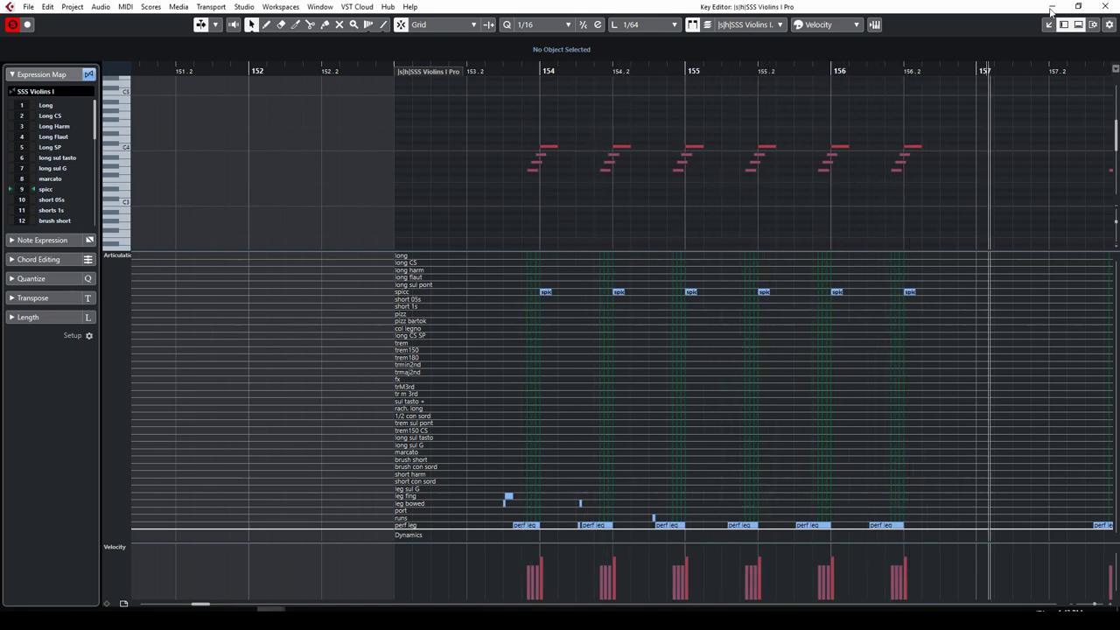
{"action": "left_click", "coordinate": [1104, 6]}
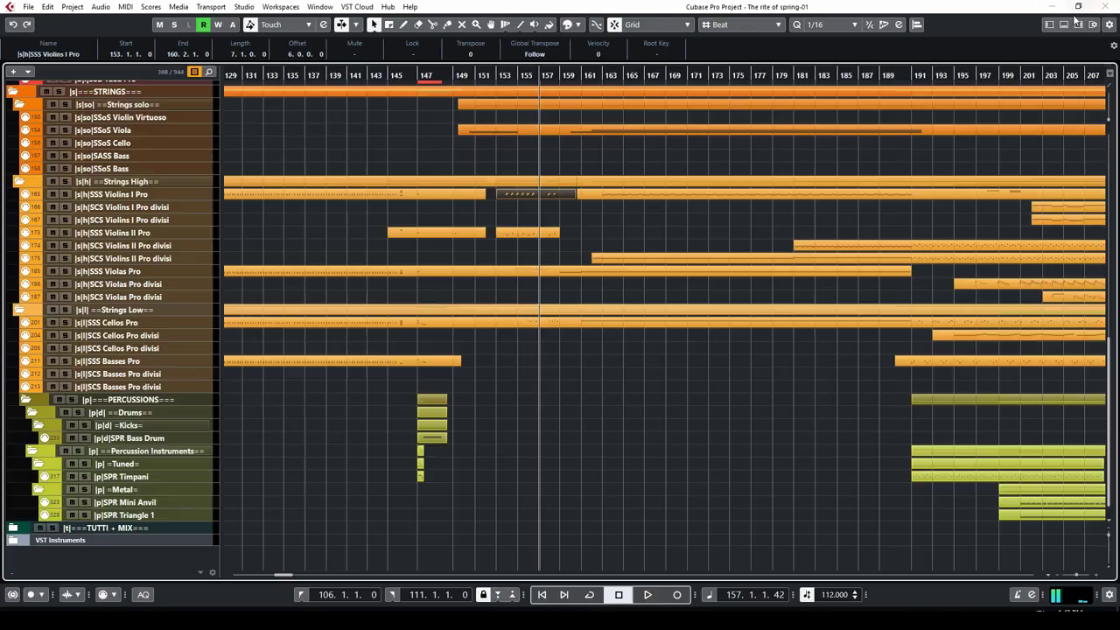
Play the full arrangement from bar 153 and look over the woodwind, brass and string tracks.
{"action": "left_click", "coordinate": [497, 76]}
{"action": "key", "text": "space"}
{"action": "scroll", "coordinate": [573, 231], "scroll_direction": "up", "scroll_amount": 5}
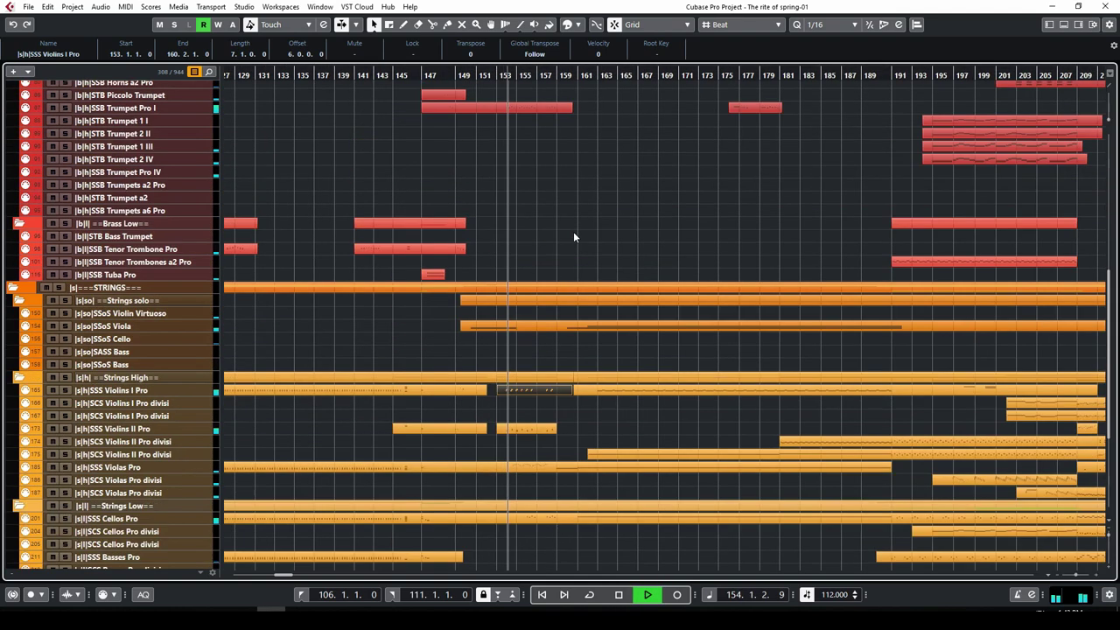
{"action": "scroll", "coordinate": [573, 231], "scroll_direction": "up", "scroll_amount": 4}
{"action": "scroll", "coordinate": [561, 227], "scroll_direction": "up", "scroll_amount": 4}
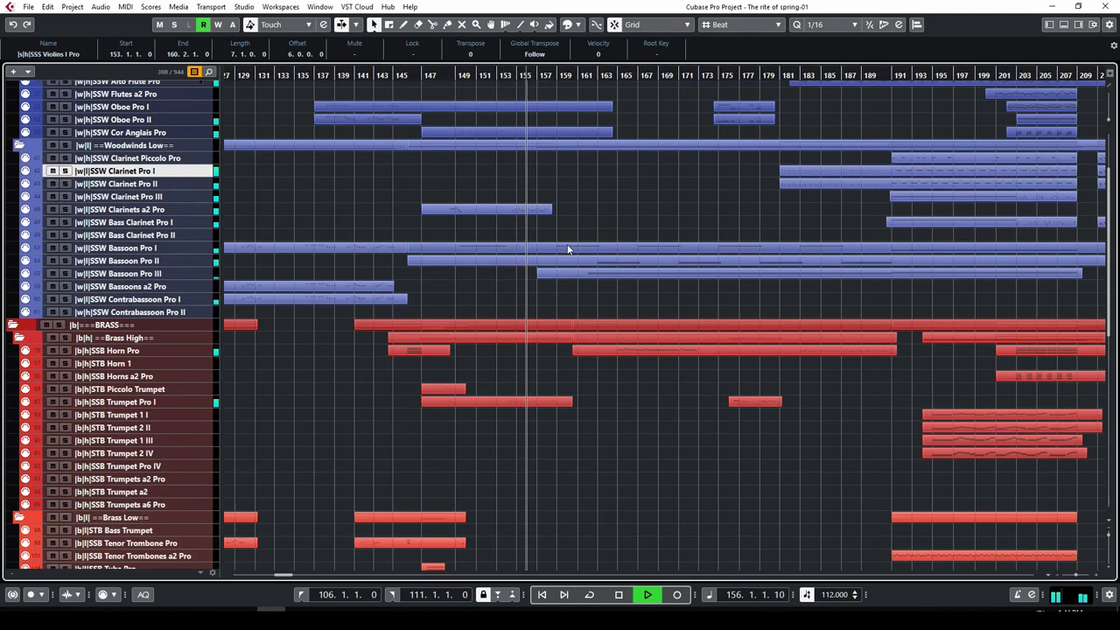
{"action": "scroll", "coordinate": [567, 249], "scroll_direction": "up", "scroll_amount": 3}
{"action": "scroll", "coordinate": [567, 247], "scroll_direction": "down", "scroll_amount": 10}
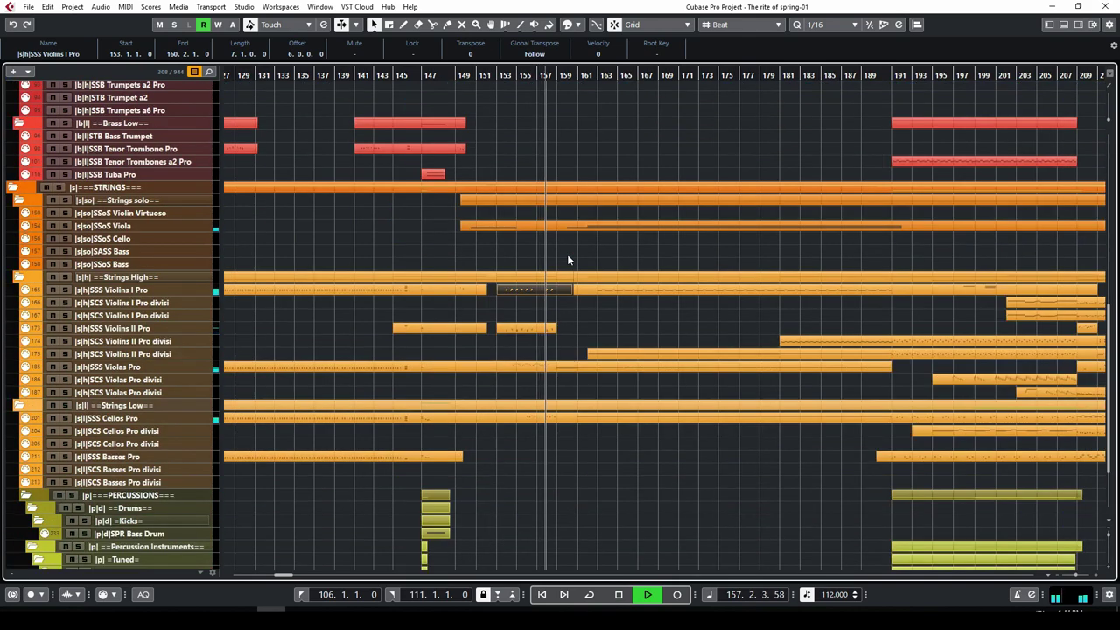
{"action": "scroll", "coordinate": [566, 259], "scroll_direction": "up", "scroll_amount": 8}
{"action": "scroll", "coordinate": [567, 254], "scroll_direction": "down", "scroll_amount": 5}
{"action": "scroll", "coordinate": [604, 241], "scroll_direction": "down", "scroll_amount": 4}
{"action": "scroll", "coordinate": [623, 243], "scroll_direction": "up", "scroll_amount": 5}
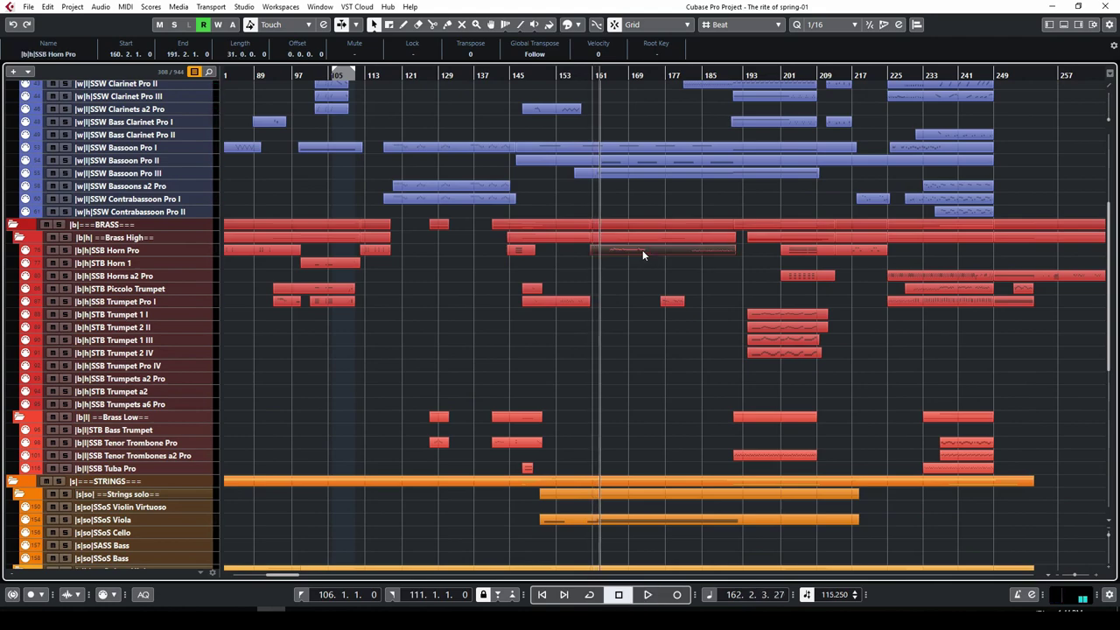
Open the SSB Horn Pro part starting at bar 160 in the Key Editor, play its legato melody, and close the editor.
{"action": "double_click", "coordinate": [643, 255]}
{"action": "left_click", "coordinate": [786, 72]}
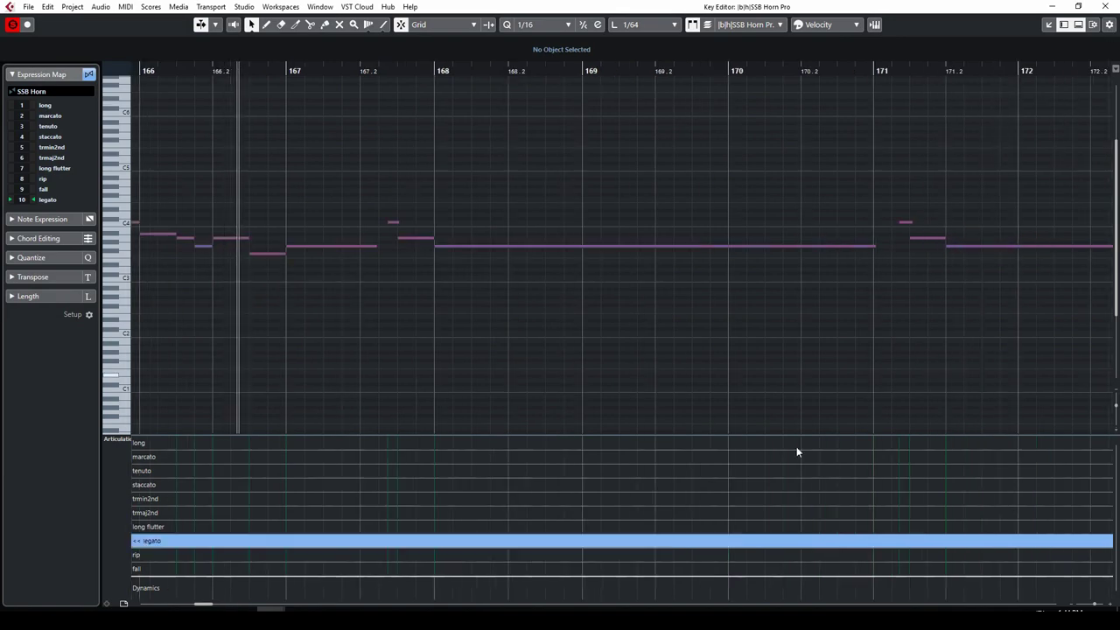
{"action": "left_click", "coordinate": [1104, 6]}
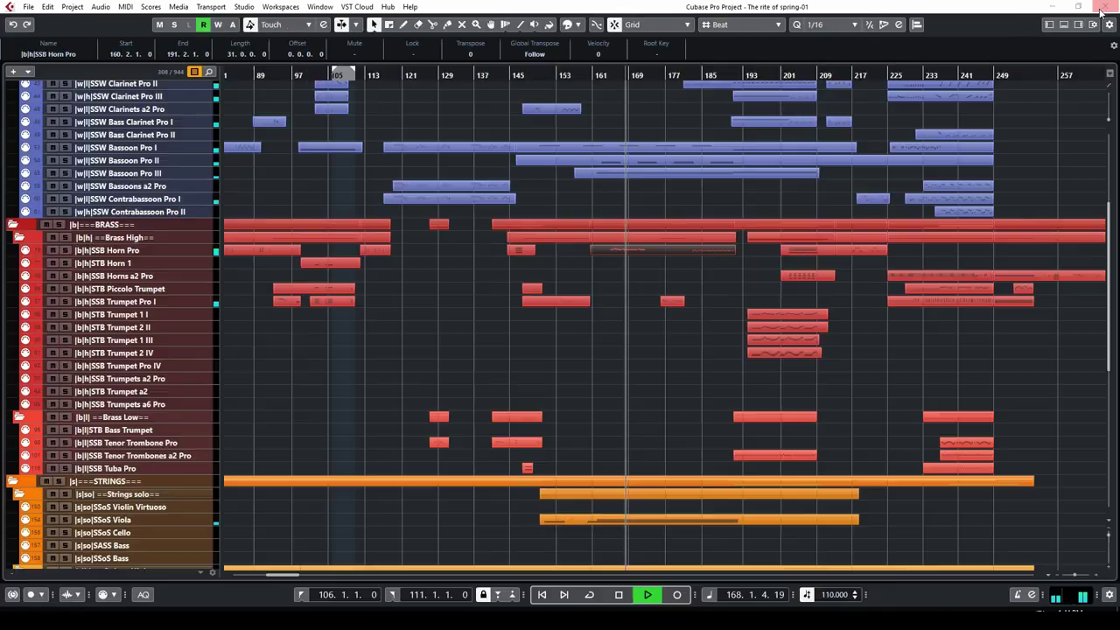
Solo the SSB Horn Pro track and show its used automation.
{"action": "left_click", "coordinate": [132, 251]}
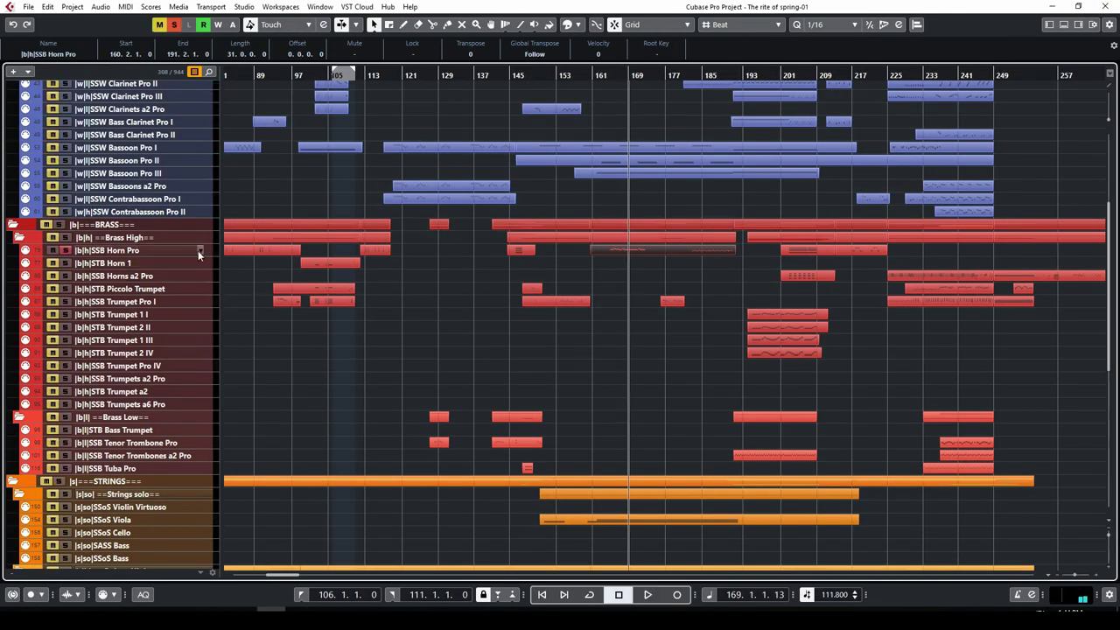
{"action": "right_click", "coordinate": [206, 250]}
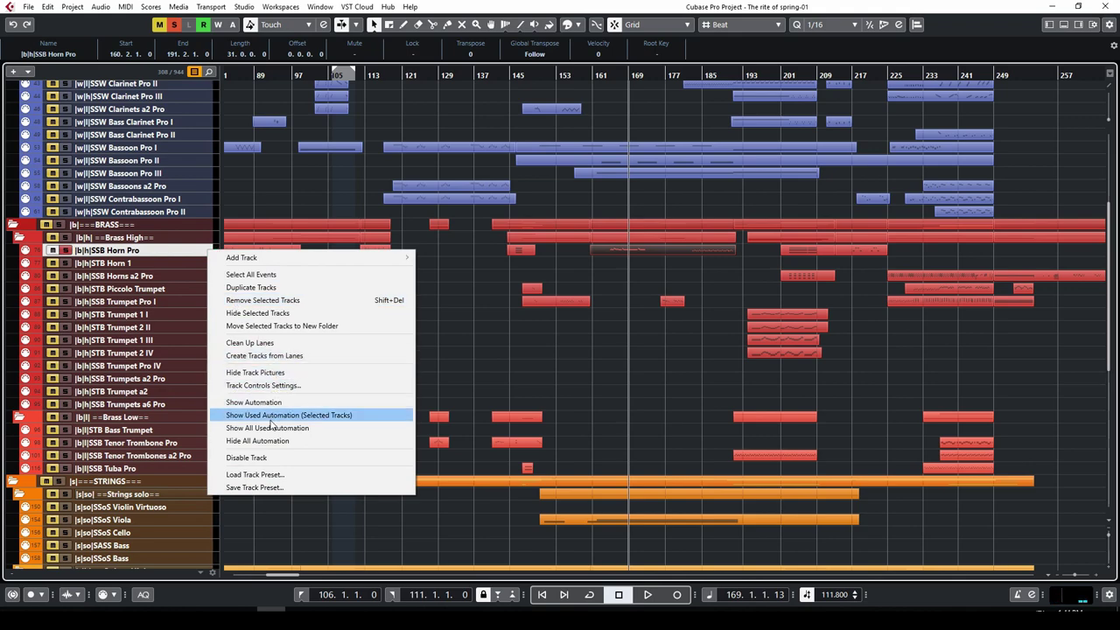
{"action": "left_click", "coordinate": [273, 416]}
{"action": "scroll", "coordinate": [594, 371], "scroll_direction": "up", "scroll_amount": 2}
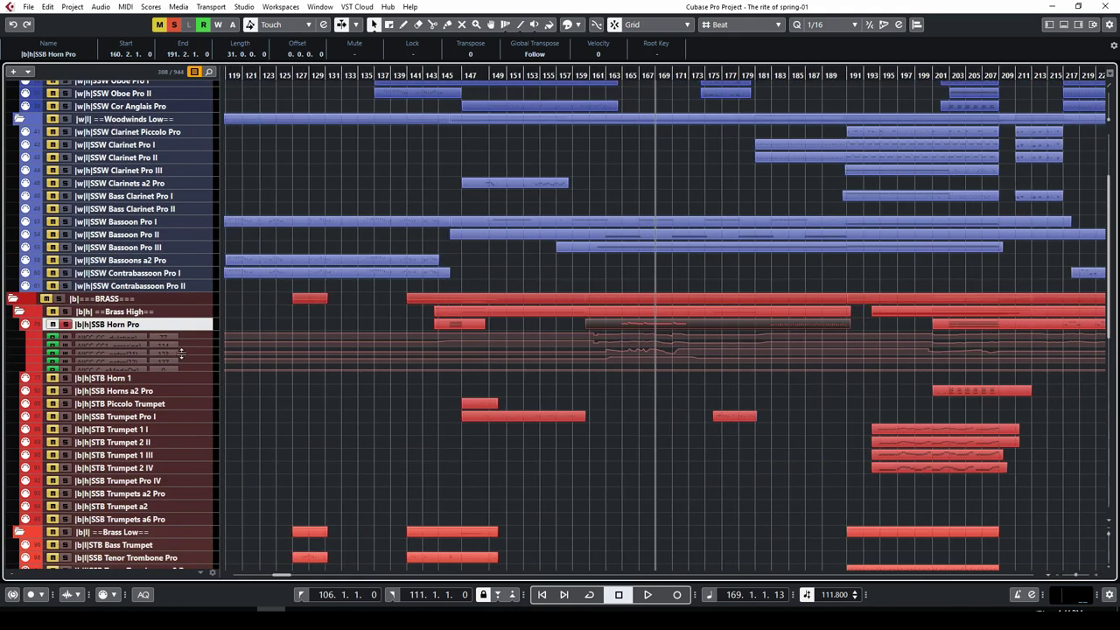
Enlarge the SSB Horn Pro track and its automation lanes, and play from bar 164 to examine the controller curves.
{"action": "left_click_drag", "start_coordinate": [198, 342], "coordinate": [192, 533]}
{"action": "left_click", "coordinate": [616, 76]}
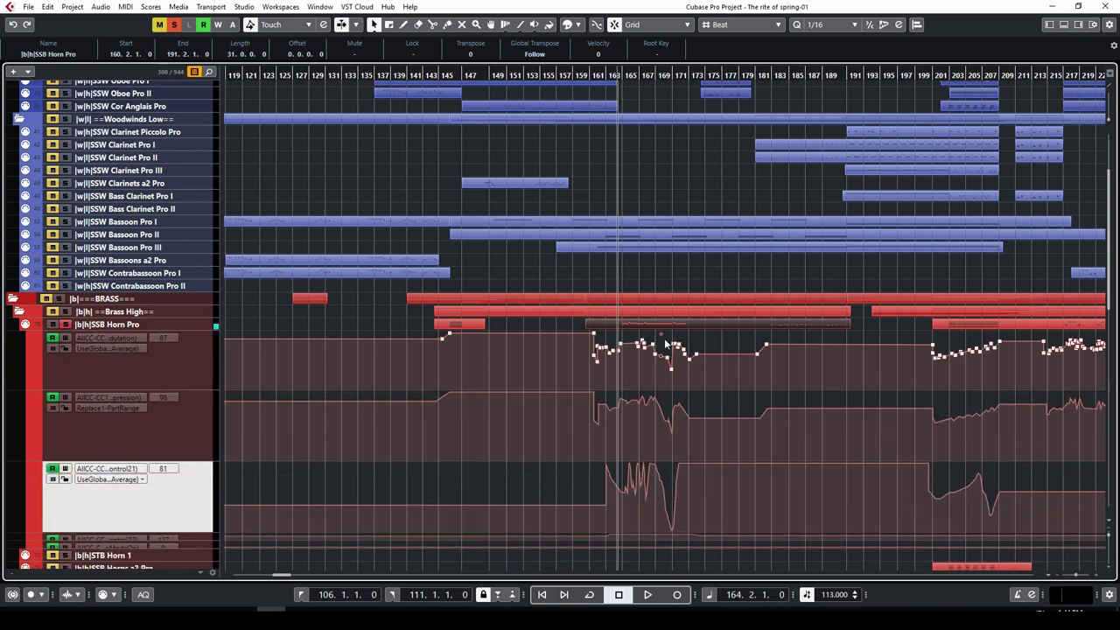
{"action": "scroll", "coordinate": [658, 352], "scroll_direction": "up", "scroll_amount": 3}
{"action": "left_click", "coordinate": [194, 328]}
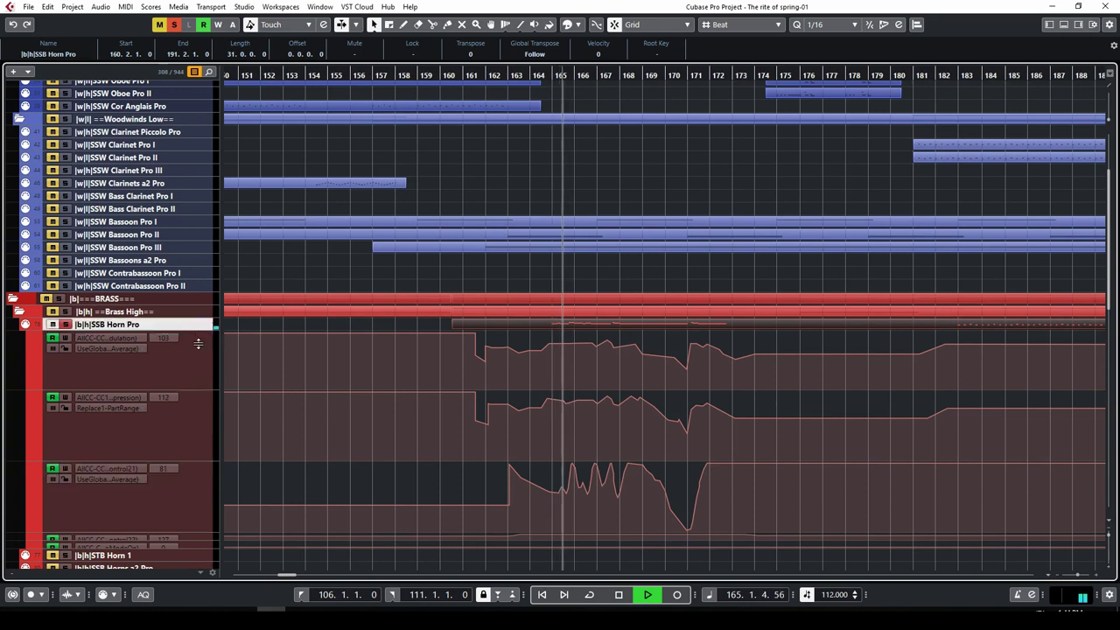
{"action": "left_click_drag", "start_coordinate": [194, 335], "coordinate": [194, 411]}
{"action": "scroll", "coordinate": [582, 310], "scroll_direction": "down", "scroll_amount": 3}
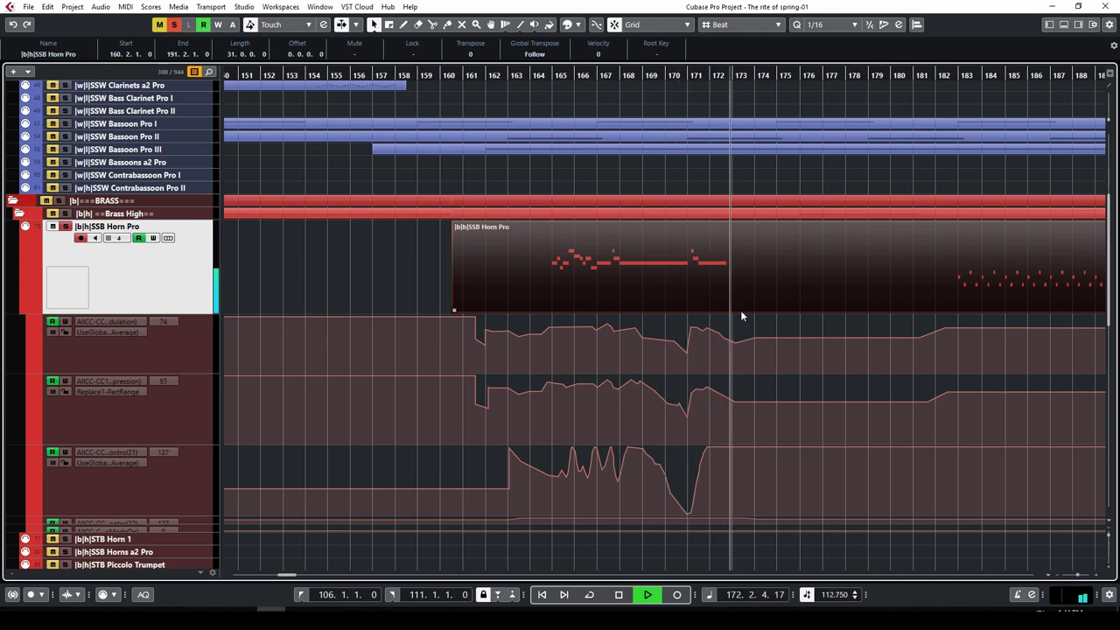
Hide all automation, turn off the solo, play the full arrangement to bar 180, and reduce the SSB Horn Pro track to normal height.
{"action": "key", "text": "alt+a"}
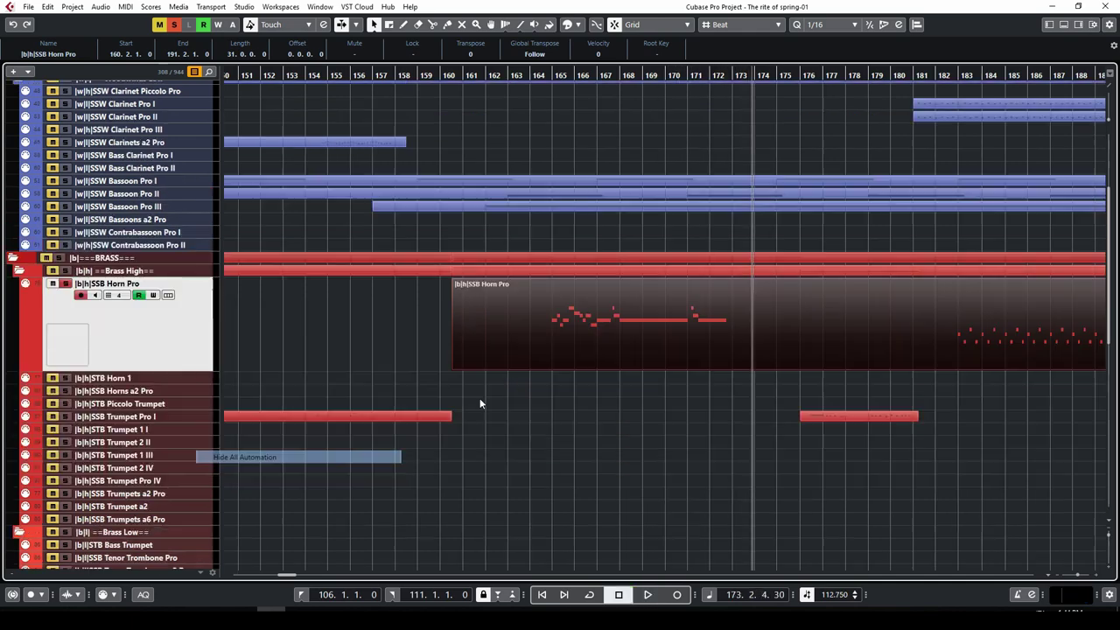
{"action": "key", "text": "g"}
{"action": "left_click", "coordinate": [177, 26]}
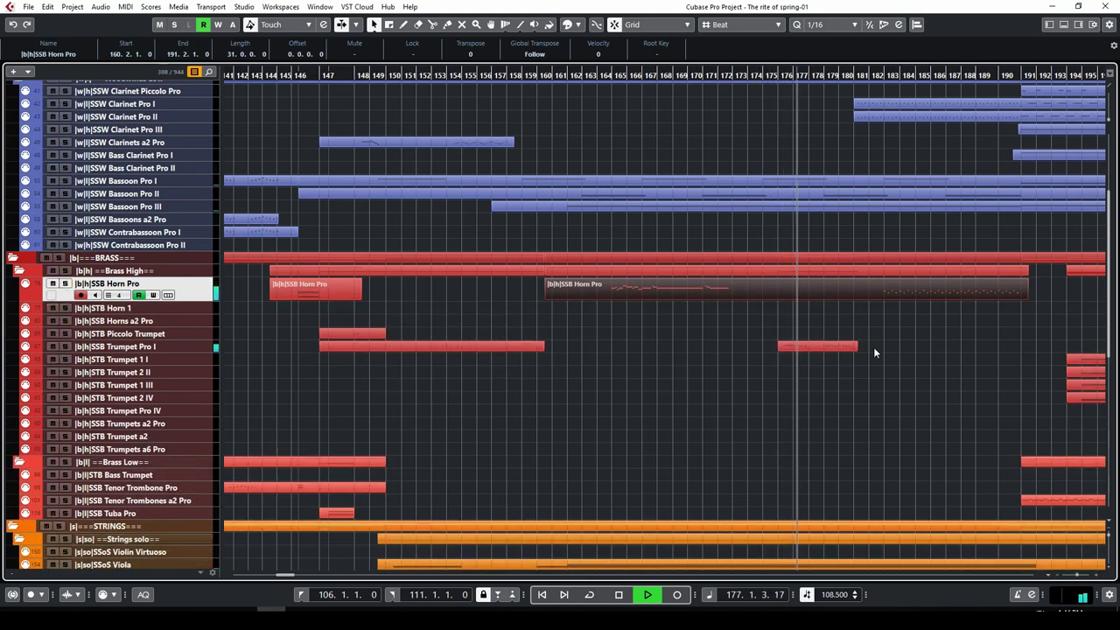
{"action": "key", "text": "ctrl+alt+e"}
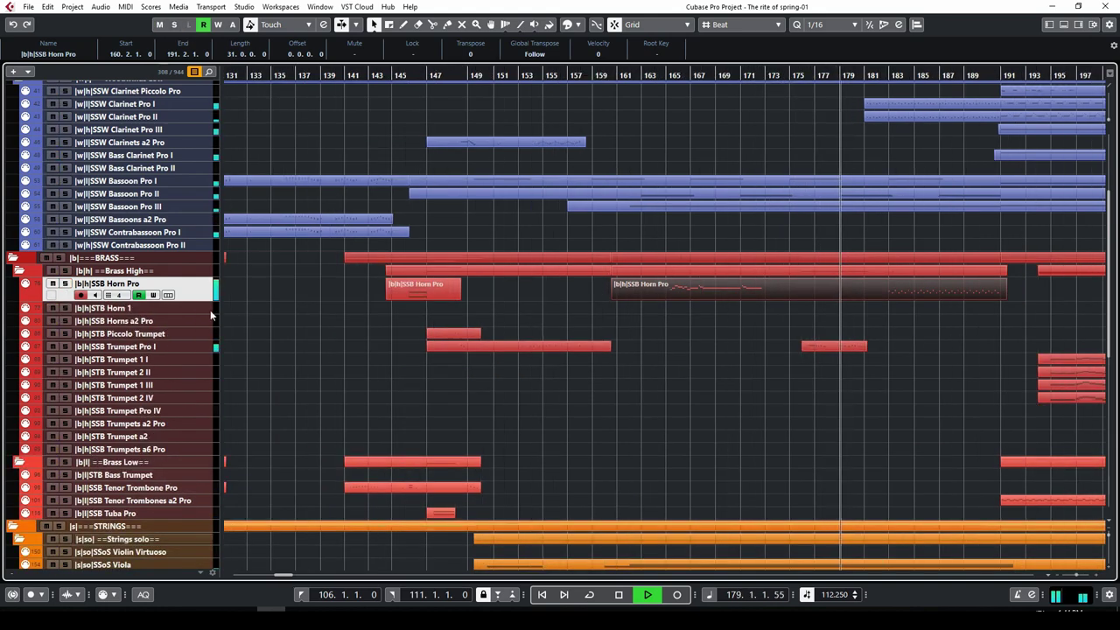
{"action": "key", "text": "g"}
{"action": "left_click", "coordinate": [733, 391]}
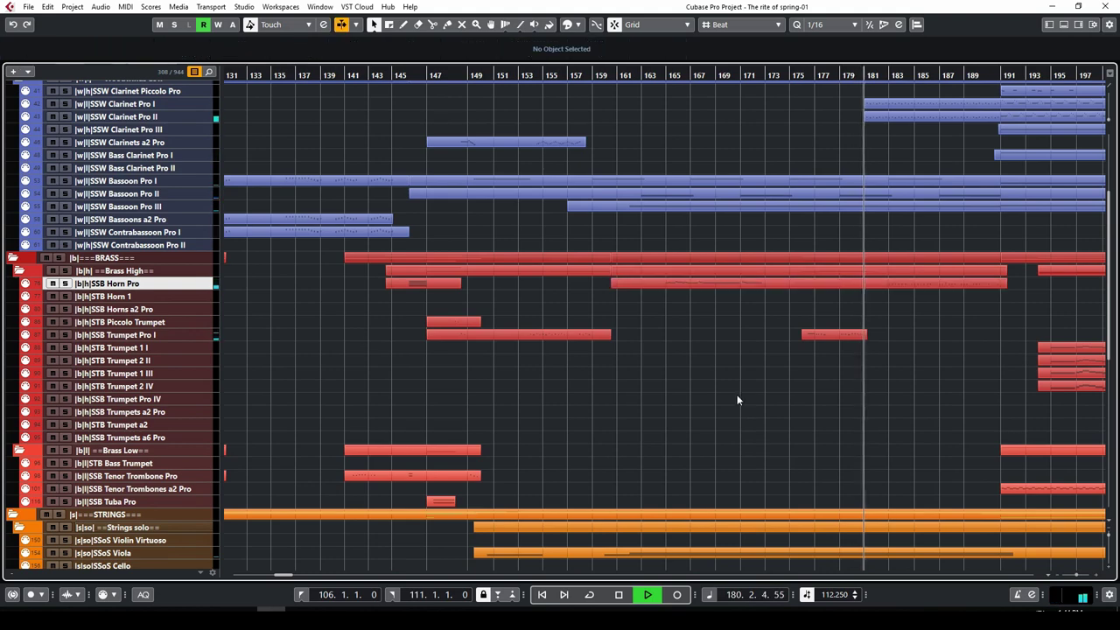
Play the full arrangement from bar 180 to about bar 190, following the strings, percussion, woodwind and brass tracks.
{"action": "scroll", "coordinate": [787, 402], "scroll_direction": "down", "scroll_amount": 10}
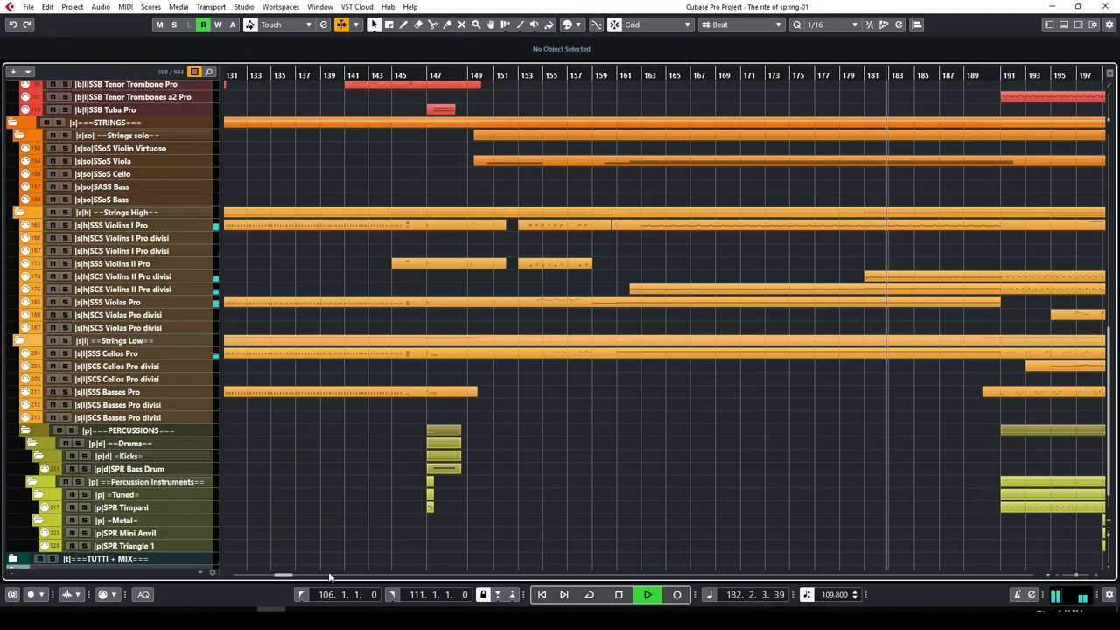
{"action": "left_click_drag", "start_coordinate": [280, 576], "coordinate": [285, 577]}
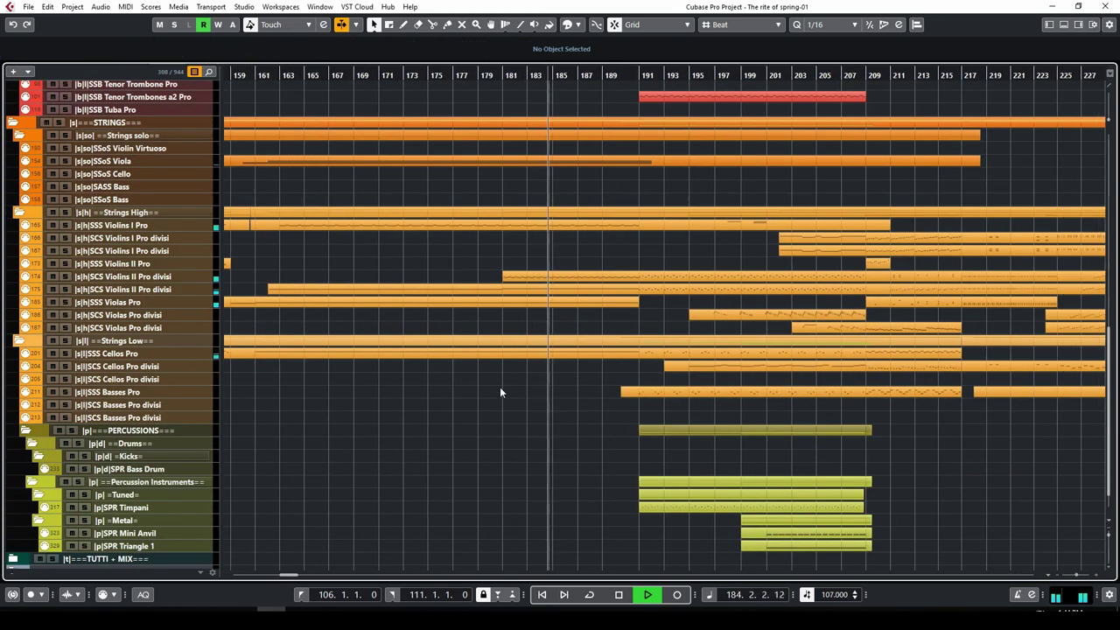
{"action": "scroll", "coordinate": [570, 345], "scroll_direction": "up", "scroll_amount": 15}
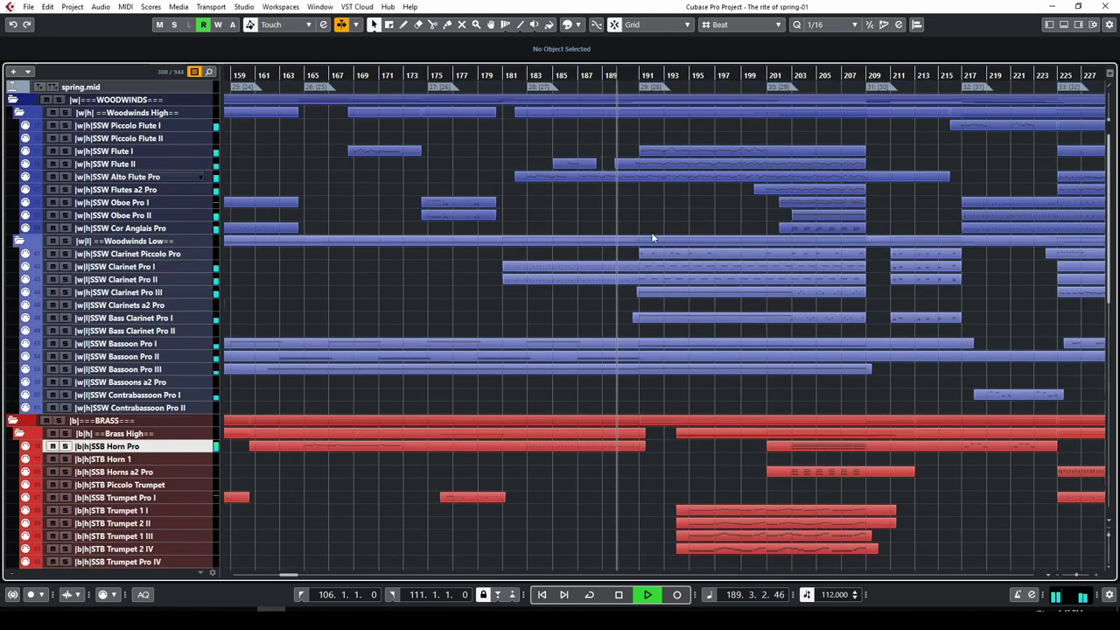
{"action": "key", "text": "space"}
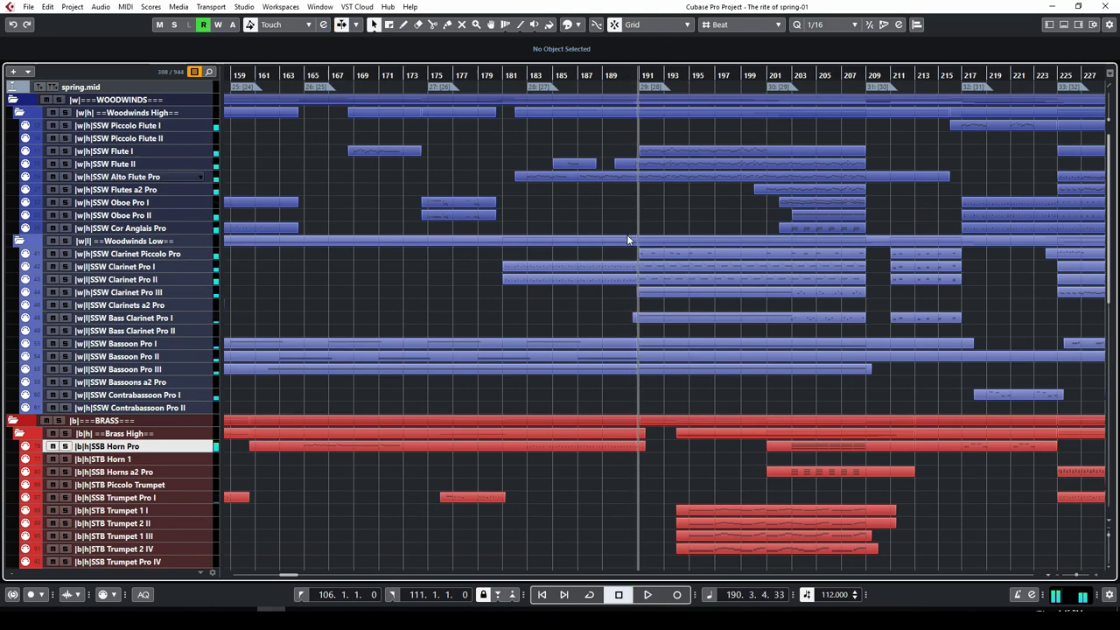
Set the playback position to bar 183 and open the string parts together in the Key Editor.
{"action": "left_click", "coordinate": [524, 89]}
{"action": "scroll", "coordinate": [555, 257], "scroll_direction": "down", "scroll_amount": 15}
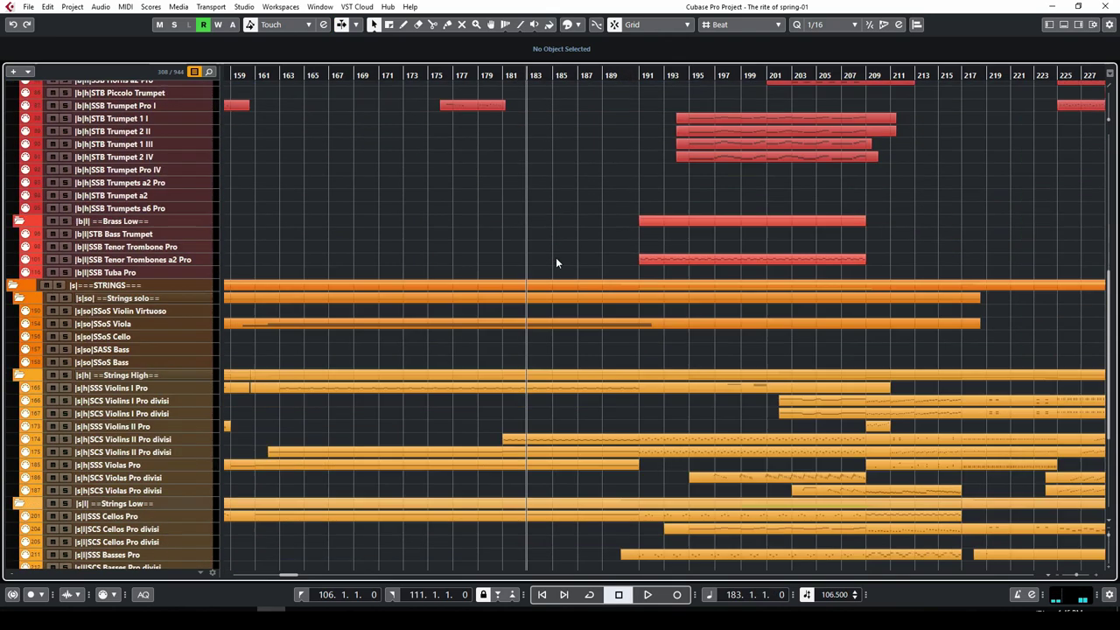
{"action": "left_click_drag", "start_coordinate": [546, 219], "coordinate": [548, 189]}
{"action": "scroll", "coordinate": [590, 249], "scroll_direction": "up", "scroll_amount": 4}
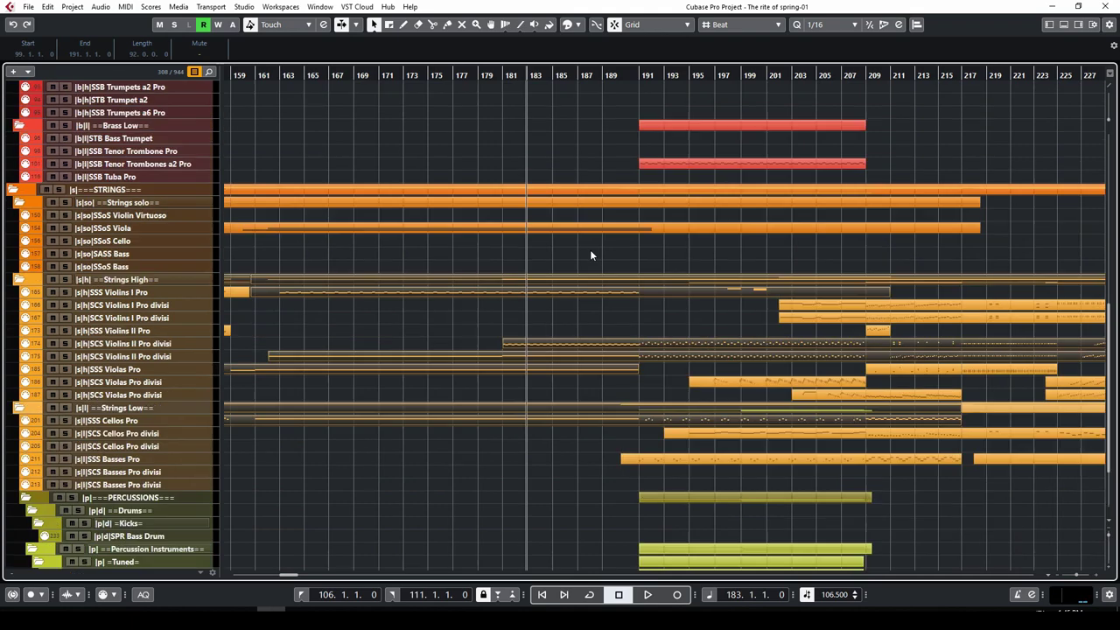
{"action": "double_click", "coordinate": [573, 288]}
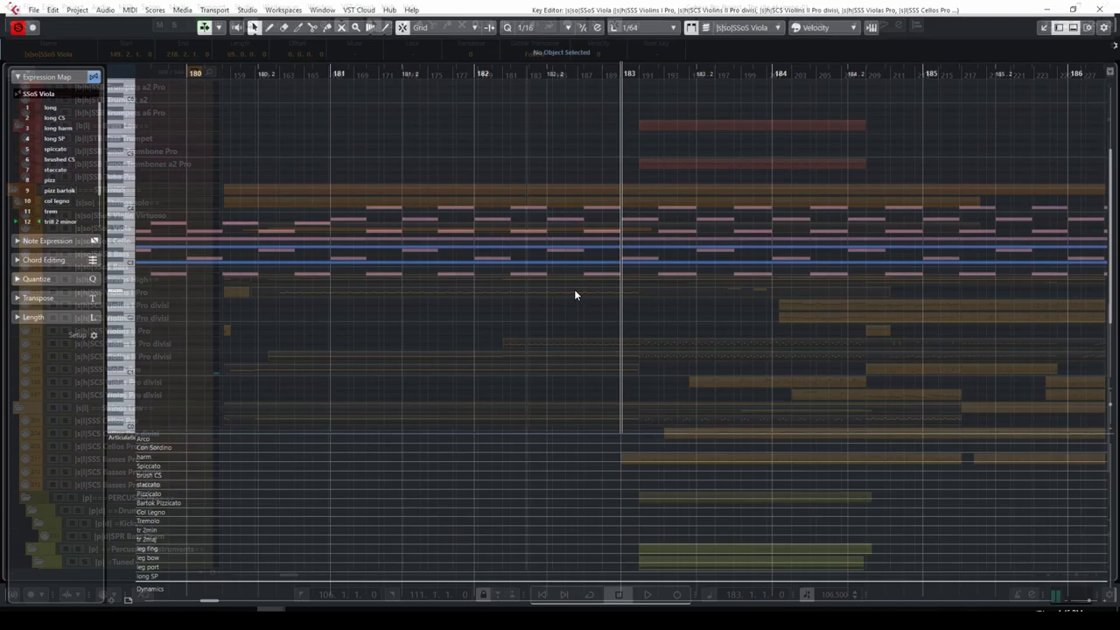
{"action": "scroll", "coordinate": [487, 181], "scroll_direction": "down", "scroll_amount": 5}
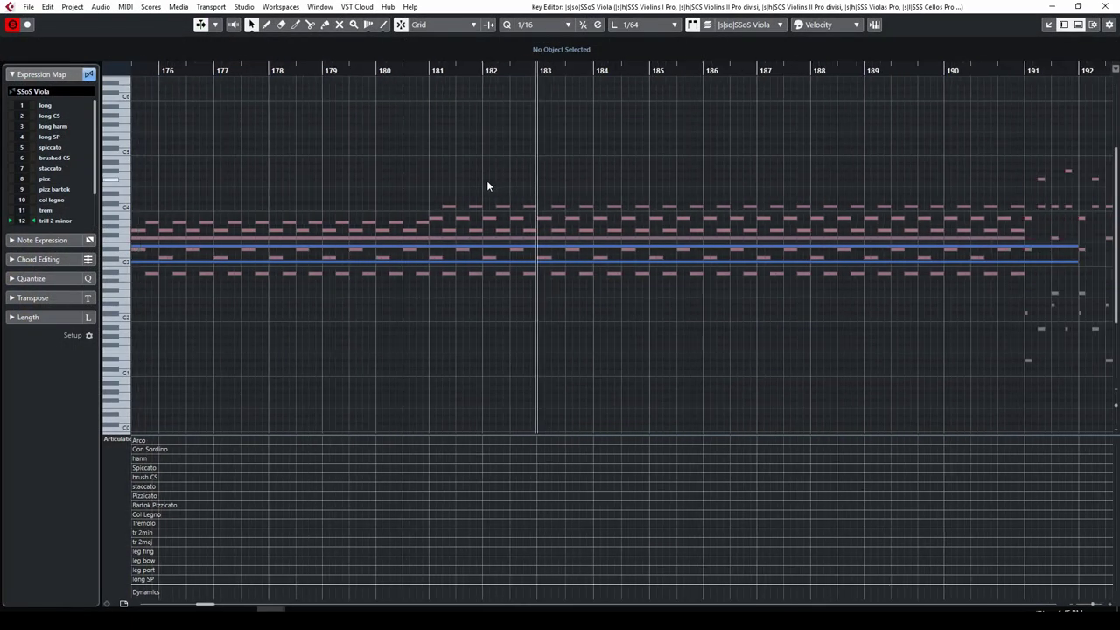
Select the SSS Violas note at bar 159 and play the passage to examine its col legno articulations.
{"action": "left_click_drag", "start_coordinate": [435, 71], "coordinate": [490, 240]}
{"action": "left_click", "coordinate": [378, 261]}
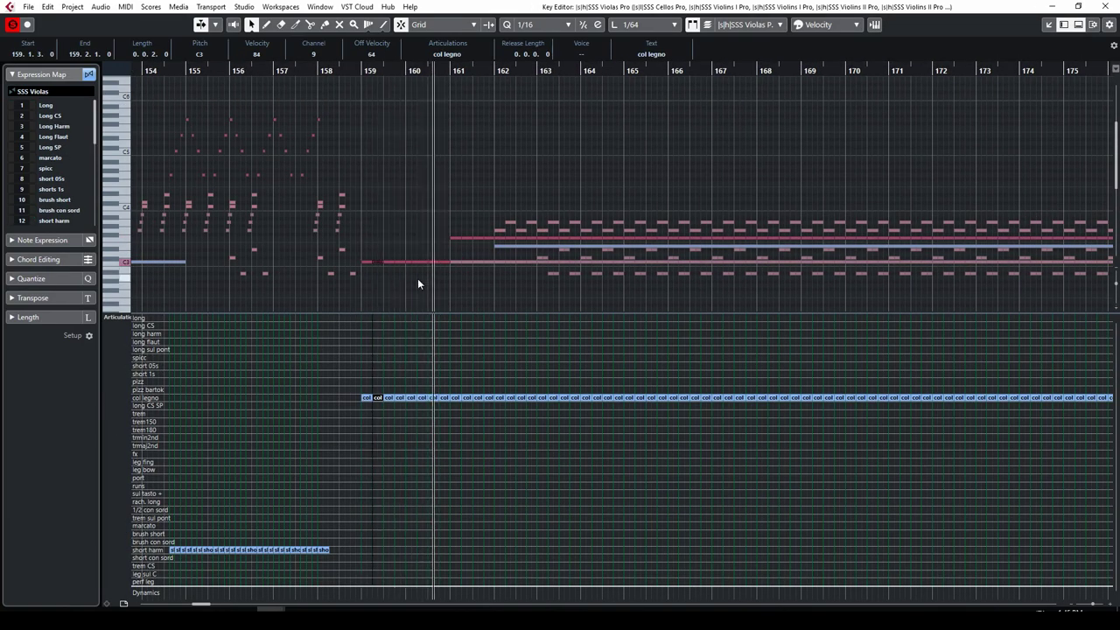
{"action": "left_click", "coordinate": [451, 295]}
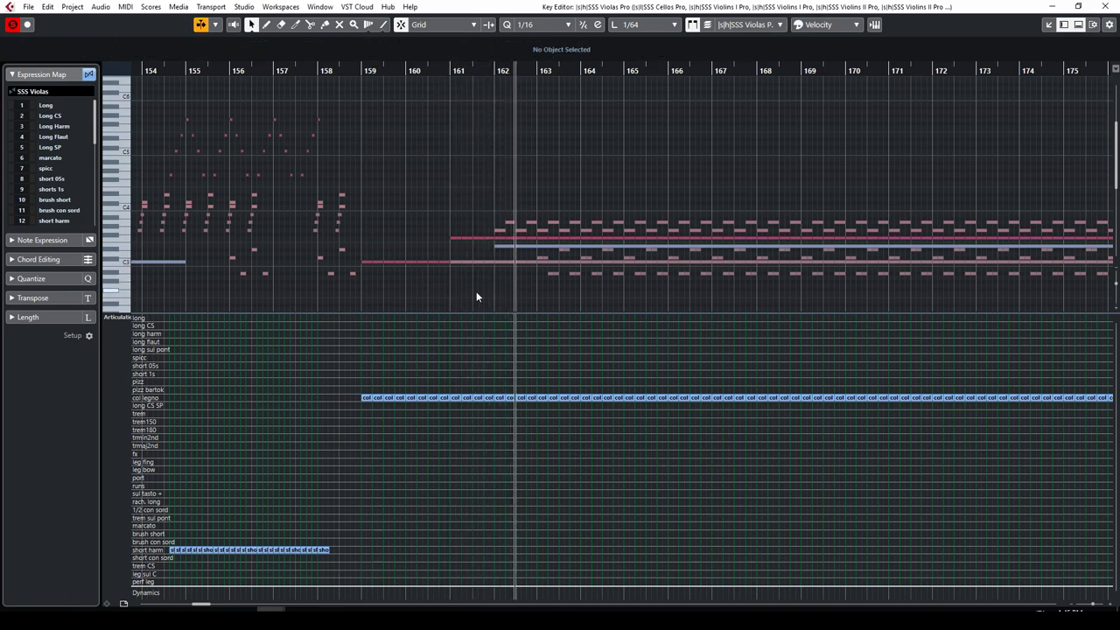
{"action": "left_click_drag", "start_coordinate": [532, 312], "coordinate": [536, 356]}
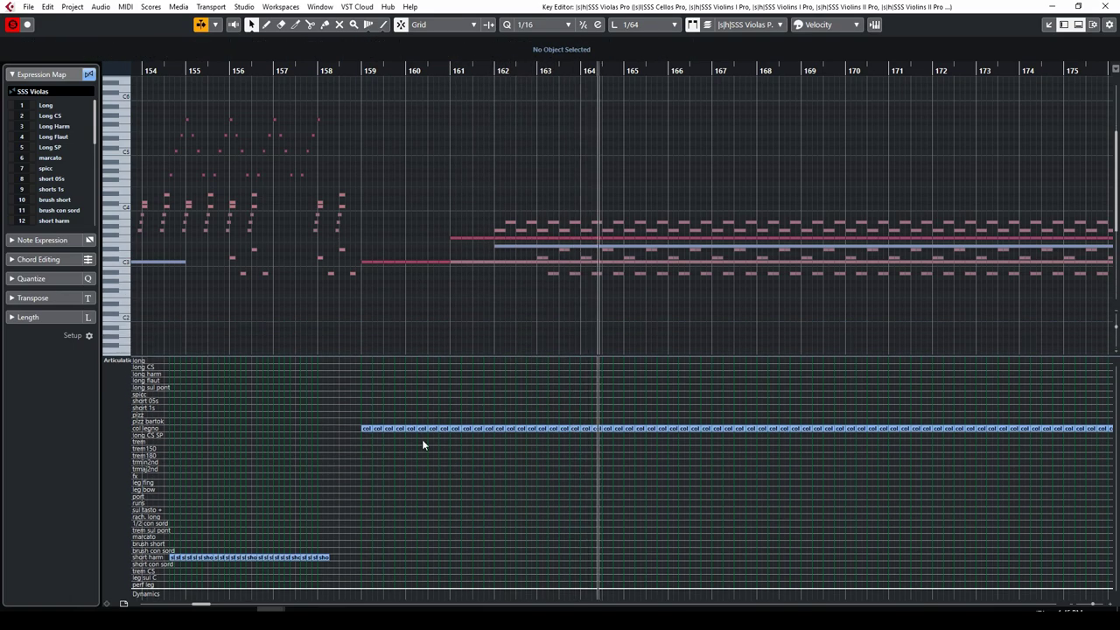
Select the SSS Violins I note at bar 163 and examine that part's spiccato and trill articulations up to bar 208.
{"action": "left_click", "coordinate": [573, 272]}
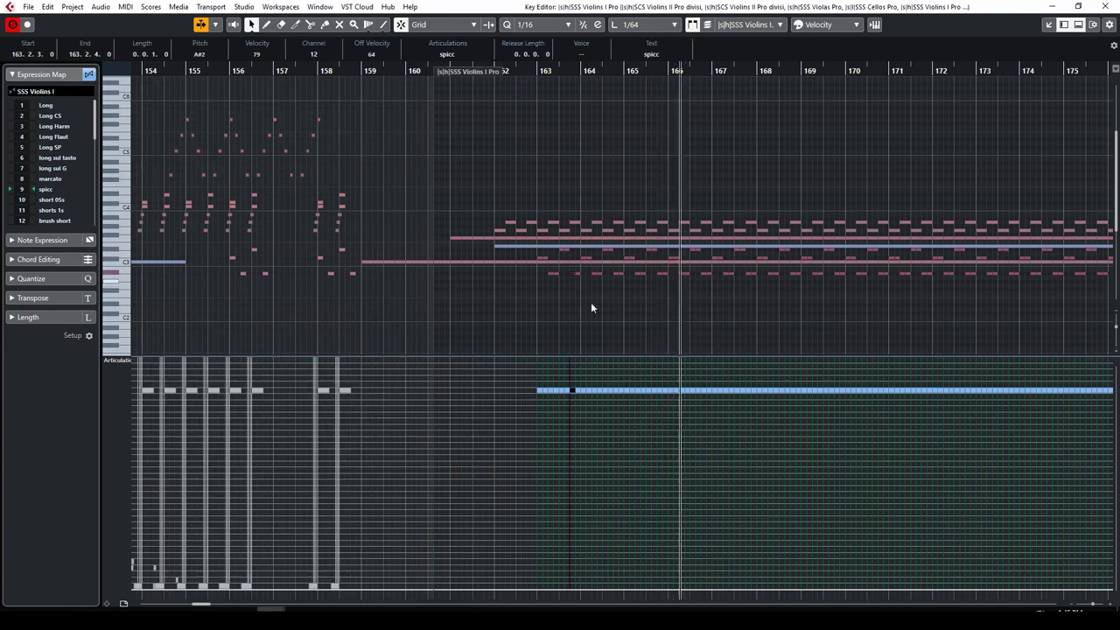
{"action": "mouse_move", "coordinate": [508, 356]}
{"action": "left_mouse_down"}
{"action": "mouse_move", "coordinate": [510, 316]}
{"action": "mouse_move", "coordinate": [510, 350]}
{"action": "left_mouse_up"}
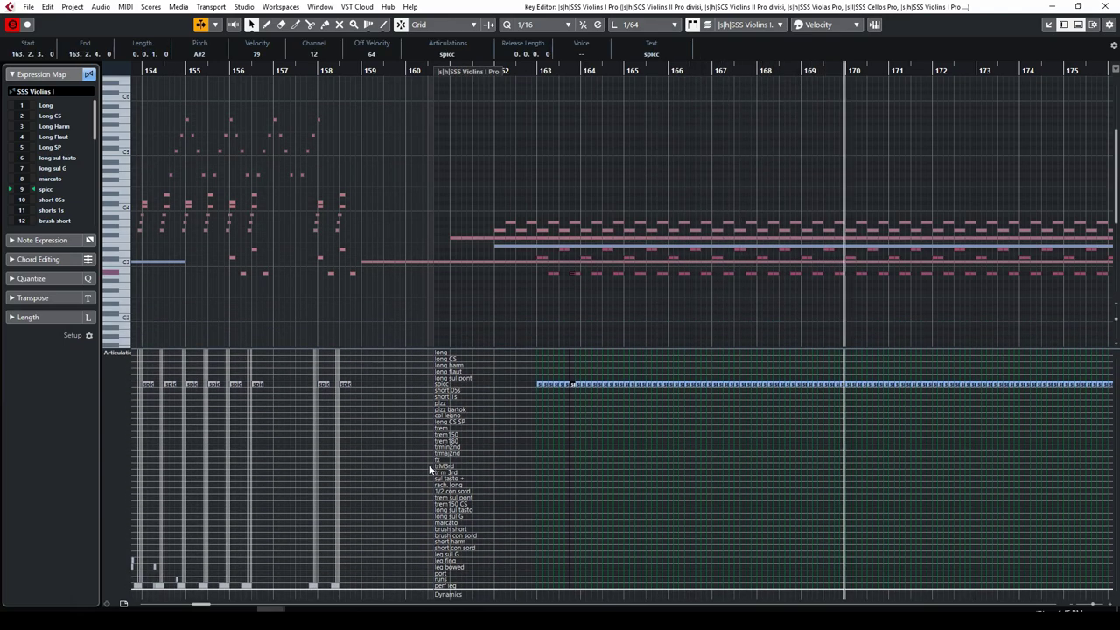
{"action": "left_click_drag", "start_coordinate": [195, 603], "coordinate": [202, 604]}
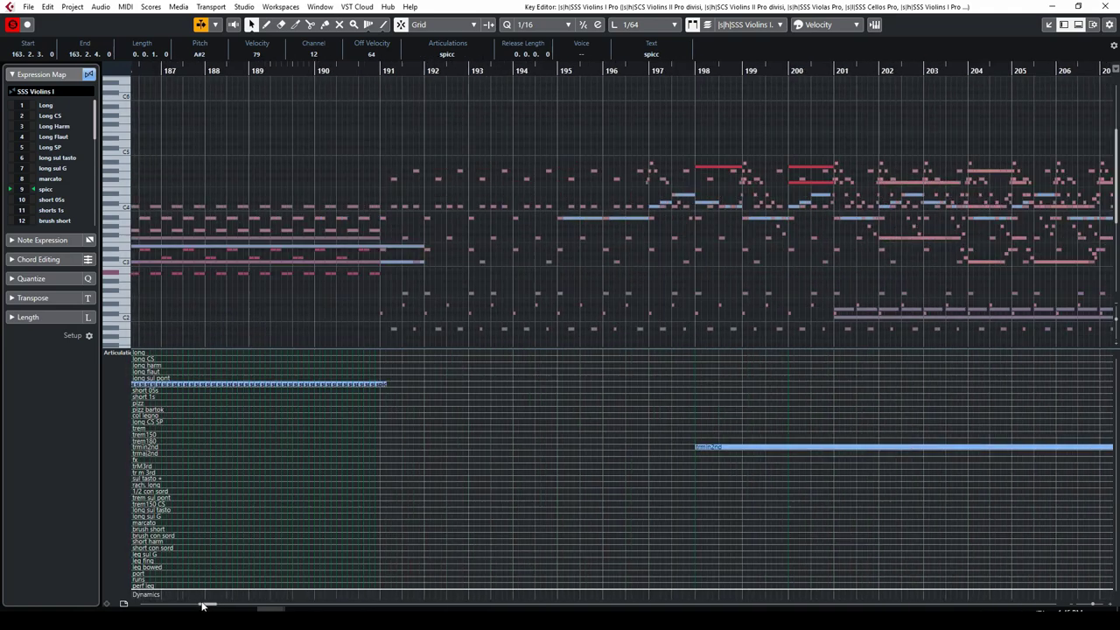
{"action": "scroll", "coordinate": [301, 219], "scroll_direction": "down", "scroll_amount": 1, "text": "ctrl"}
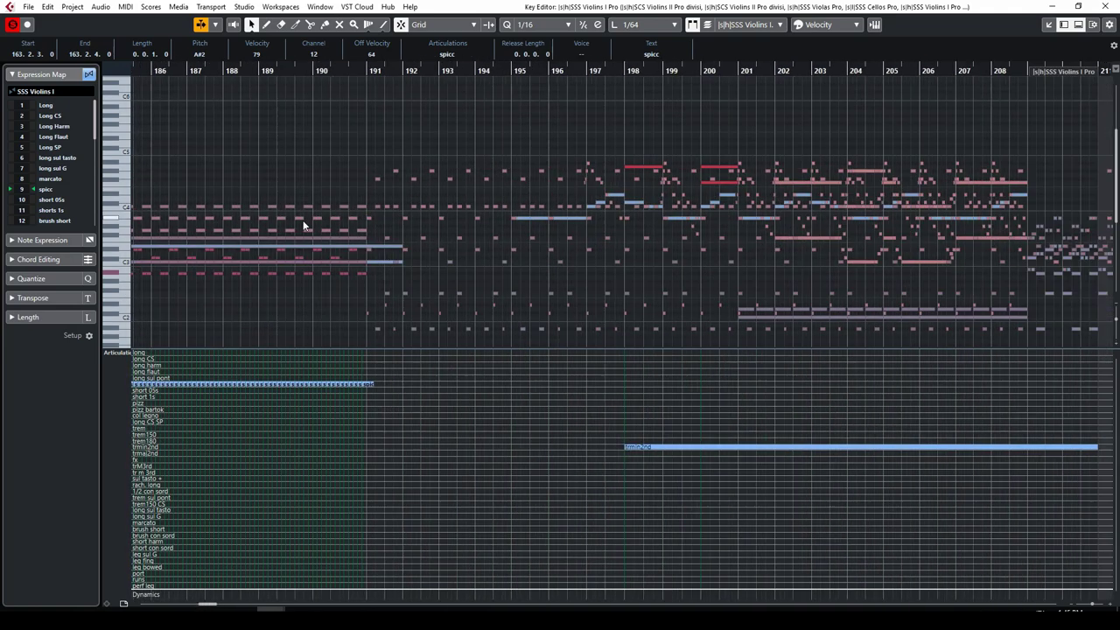
Replay the string parts from about bar 181 in the Key Editor and close the editor.
{"action": "key", "text": "space"}
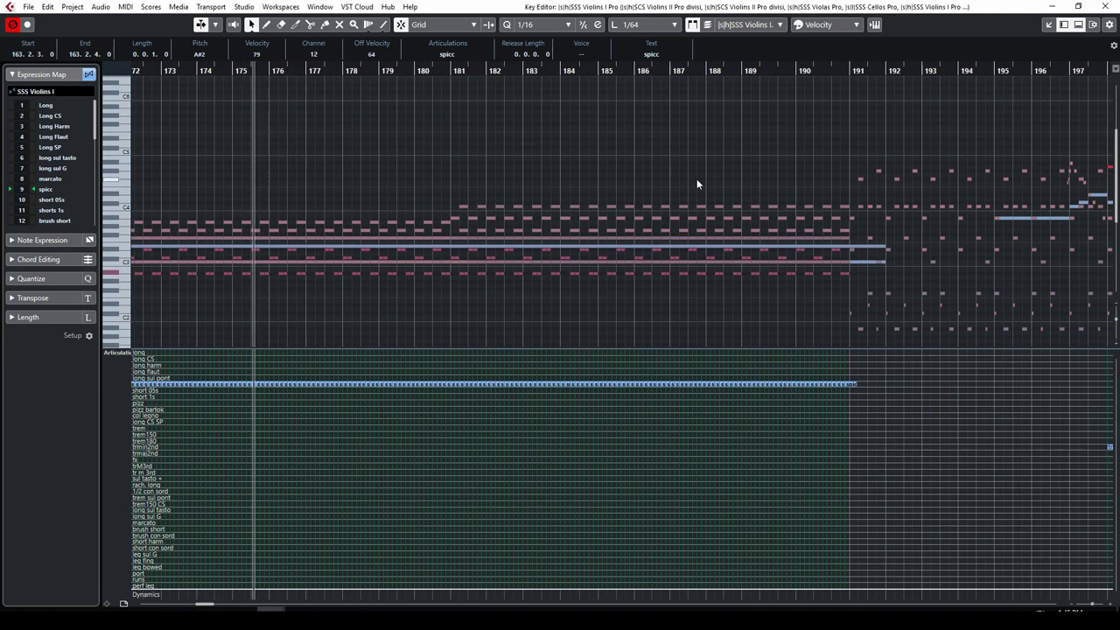
{"action": "left_click", "coordinate": [449, 70]}
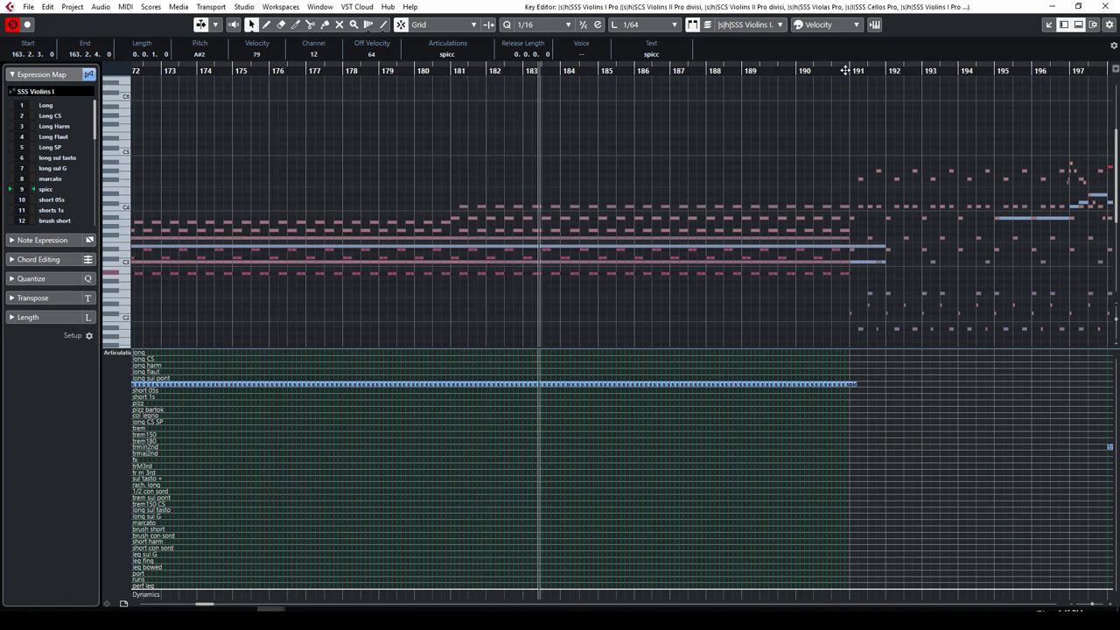
{"action": "left_click", "coordinate": [1106, 7]}
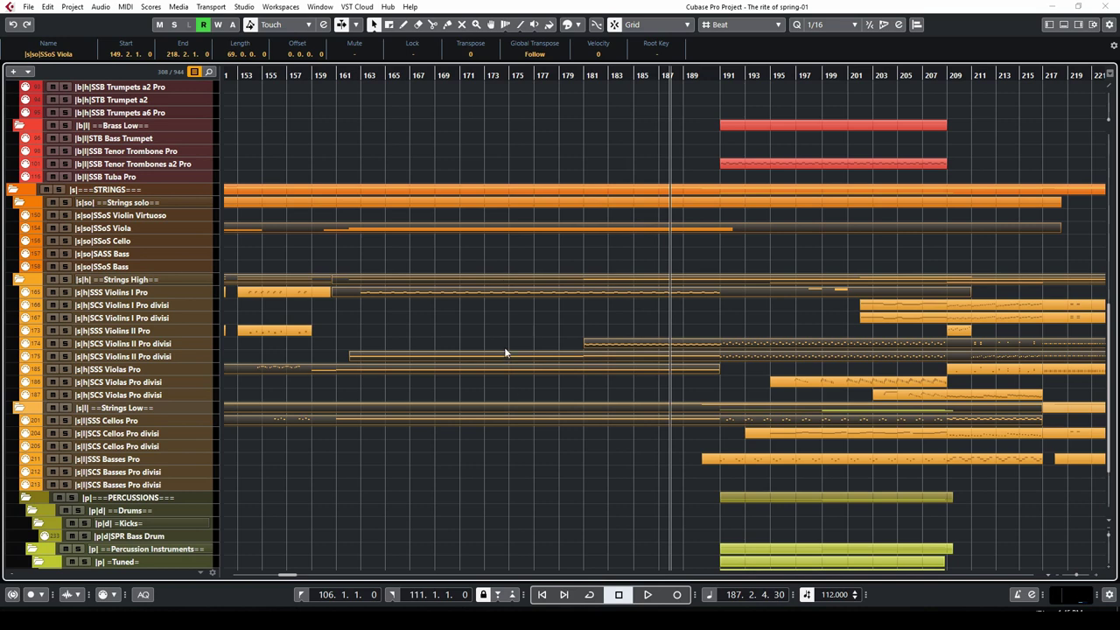
Play the full arrangement from bar 182 to bar 195, following the woodwind and brass tracks.
{"action": "scroll", "coordinate": [523, 325], "scroll_direction": "up", "scroll_amount": 10}
{"action": "left_click", "coordinate": [606, 84]}
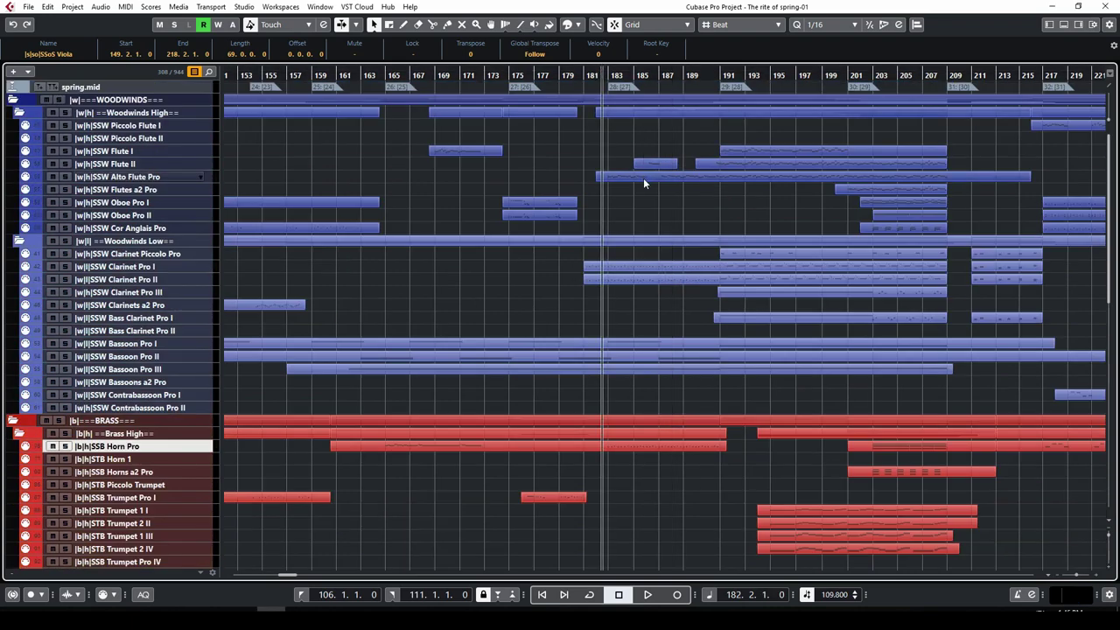
{"action": "key", "text": "space"}
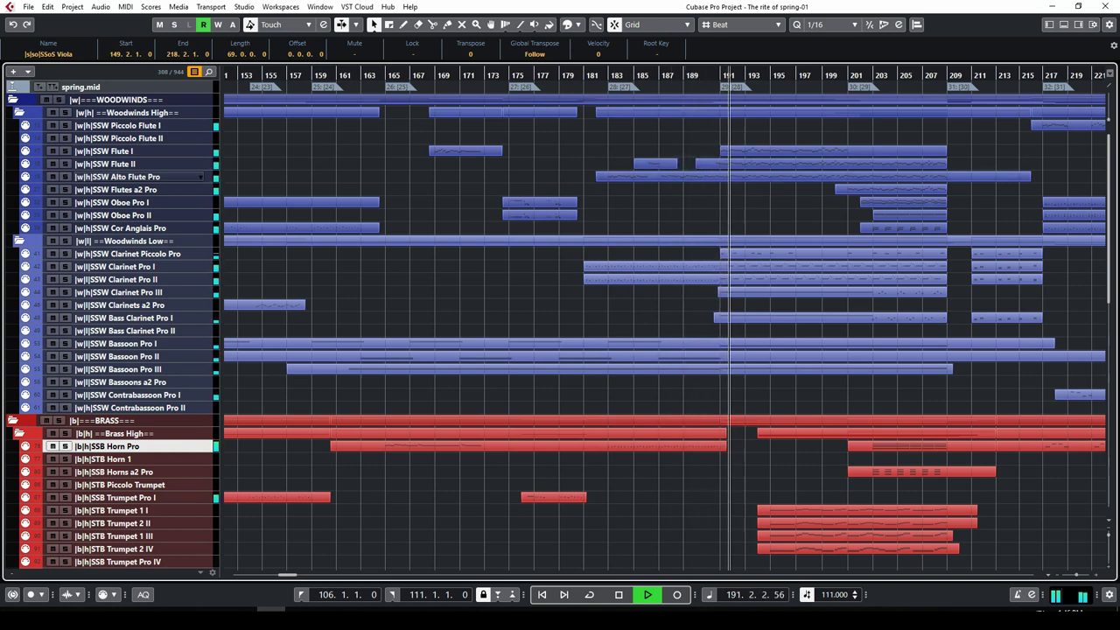
{"action": "left_click_drag", "start_coordinate": [296, 575], "coordinate": [300, 576]}
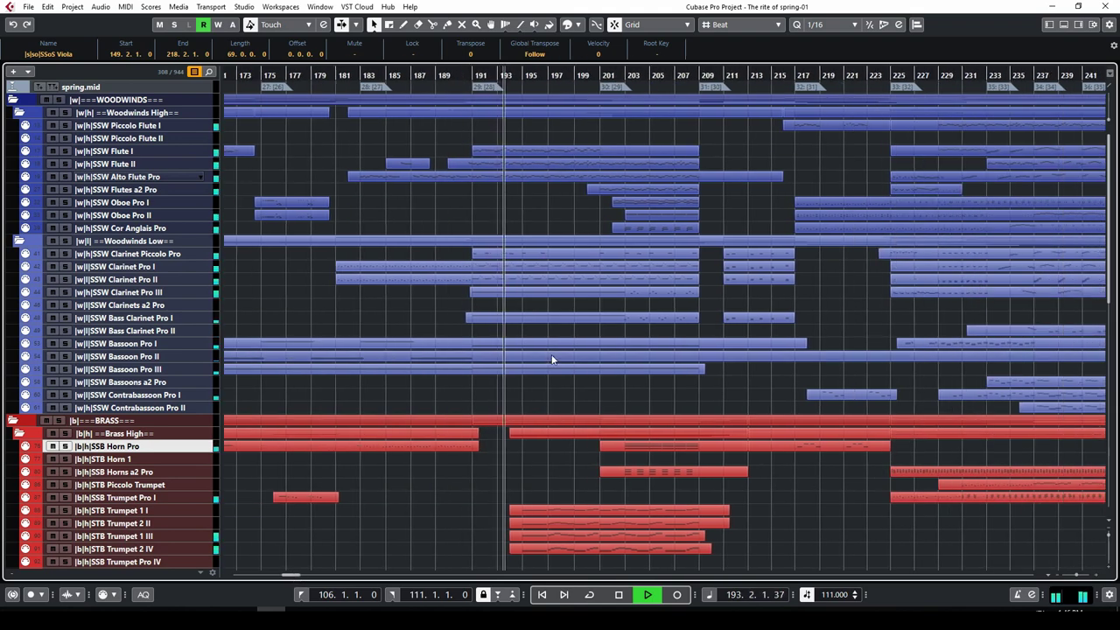
{"action": "scroll", "coordinate": [549, 355], "scroll_direction": "down", "scroll_amount": 5}
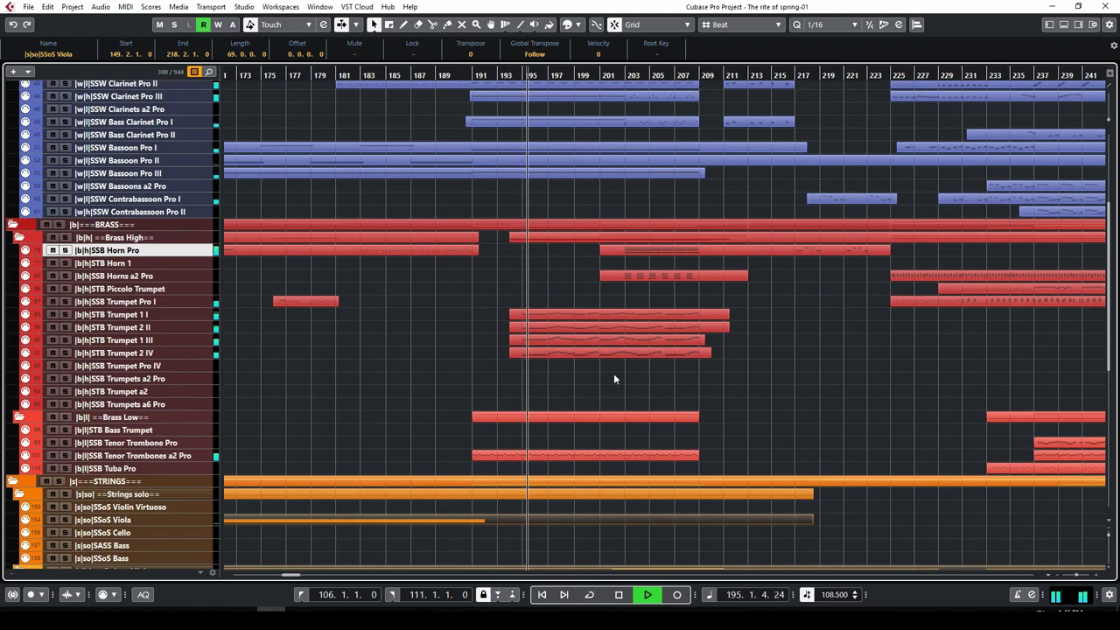
{"action": "key", "text": "space"}
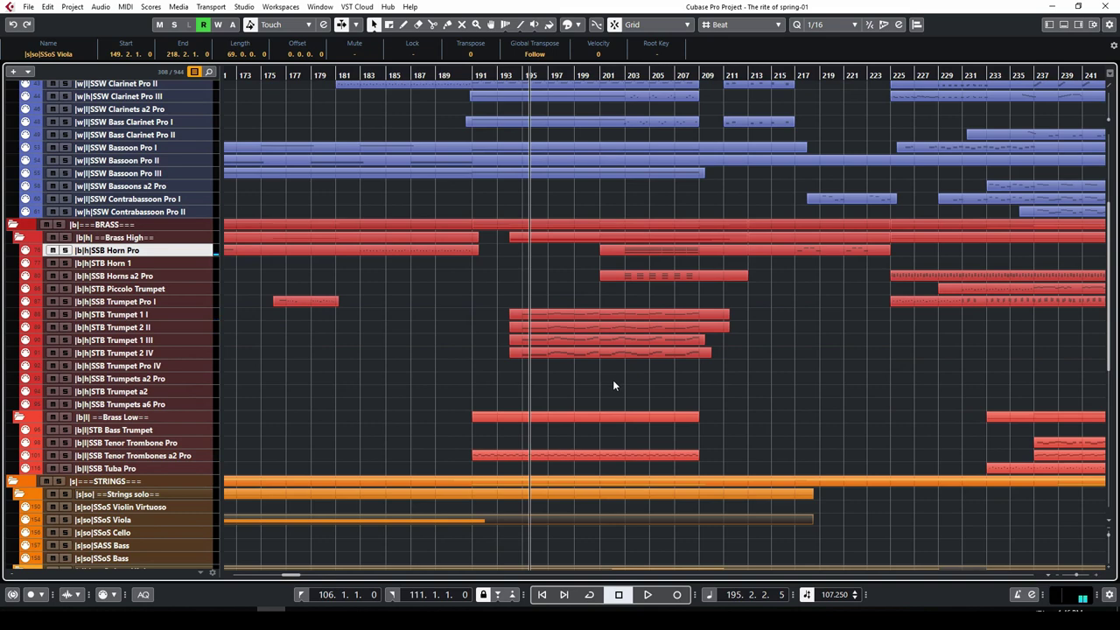
Select the four STB Trumpet parts, solo their tracks, and play them from bar 194.
{"action": "left_click_drag", "start_coordinate": [619, 382], "coordinate": [560, 327]}
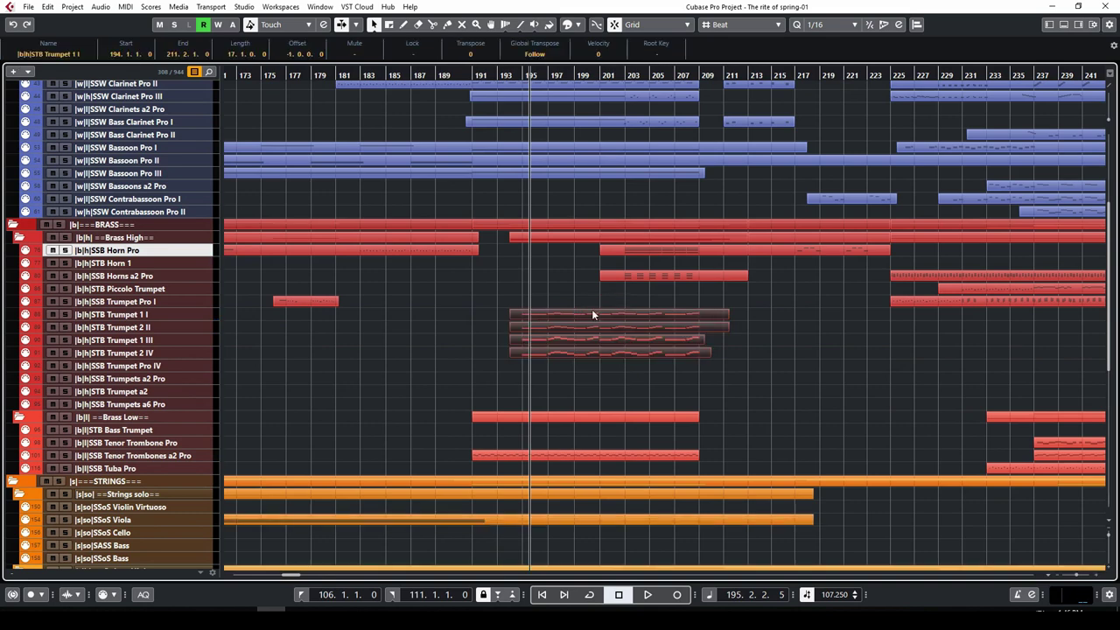
{"action": "left_click", "coordinate": [517, 76]}
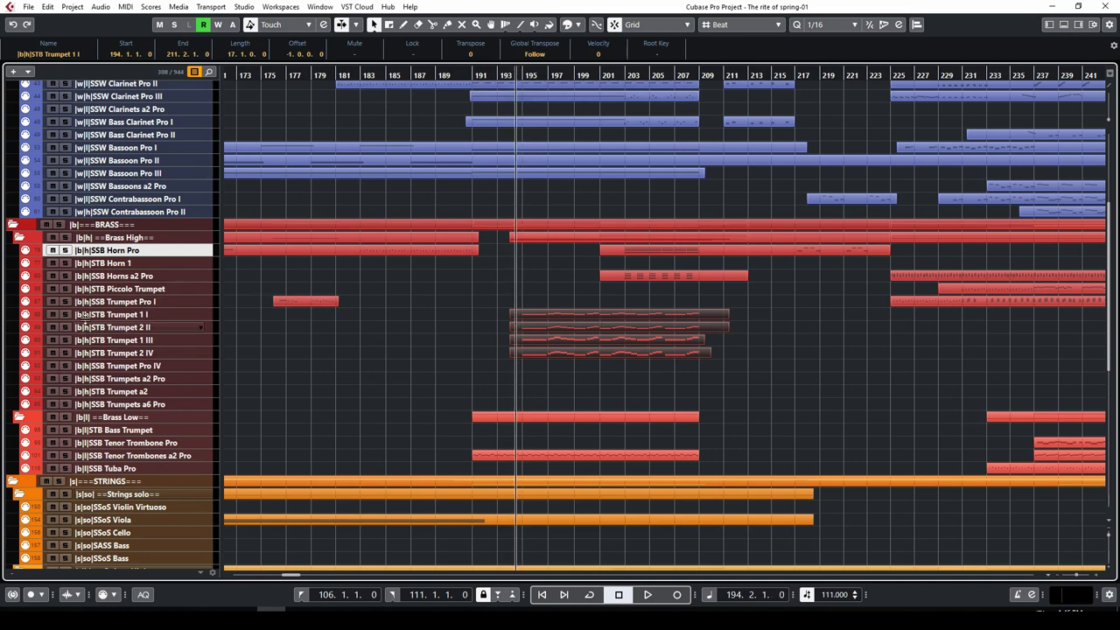
{"action": "left_click", "coordinate": [67, 314]}
{"action": "left_click", "coordinate": [66, 340]}
{"action": "left_click", "coordinate": [67, 352]}
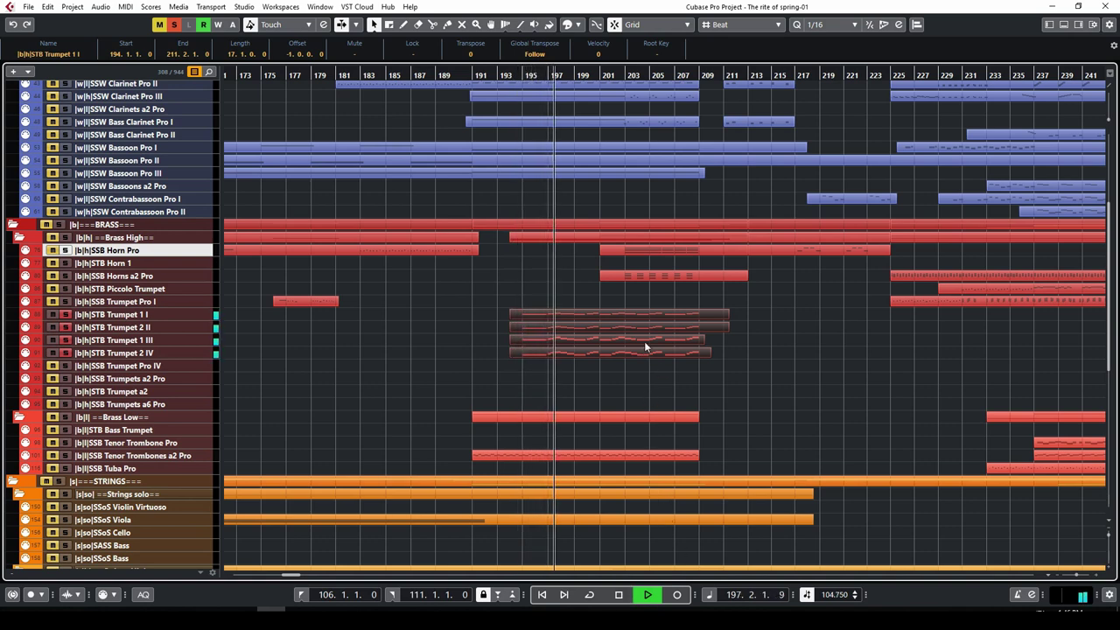
Show the used automation of the four STB Trumpet tracks and examine their modulation and expression curves during playback.
{"action": "left_click", "coordinate": [204, 315]}
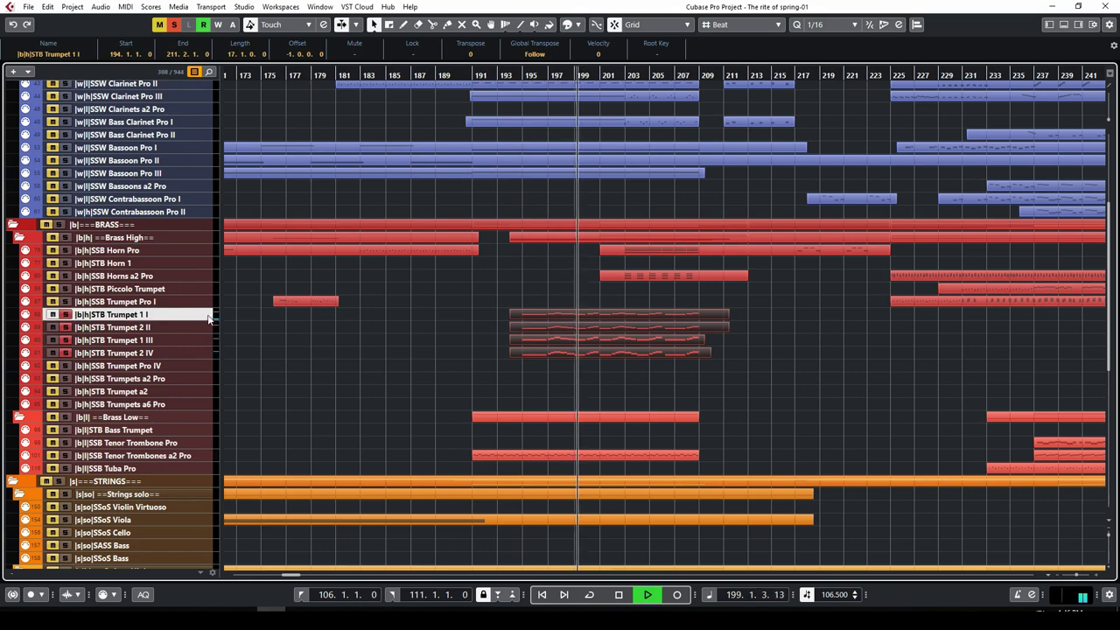
{"action": "left_click", "coordinate": [208, 353], "text": "shift"}
{"action": "right_click", "coordinate": [208, 354]}
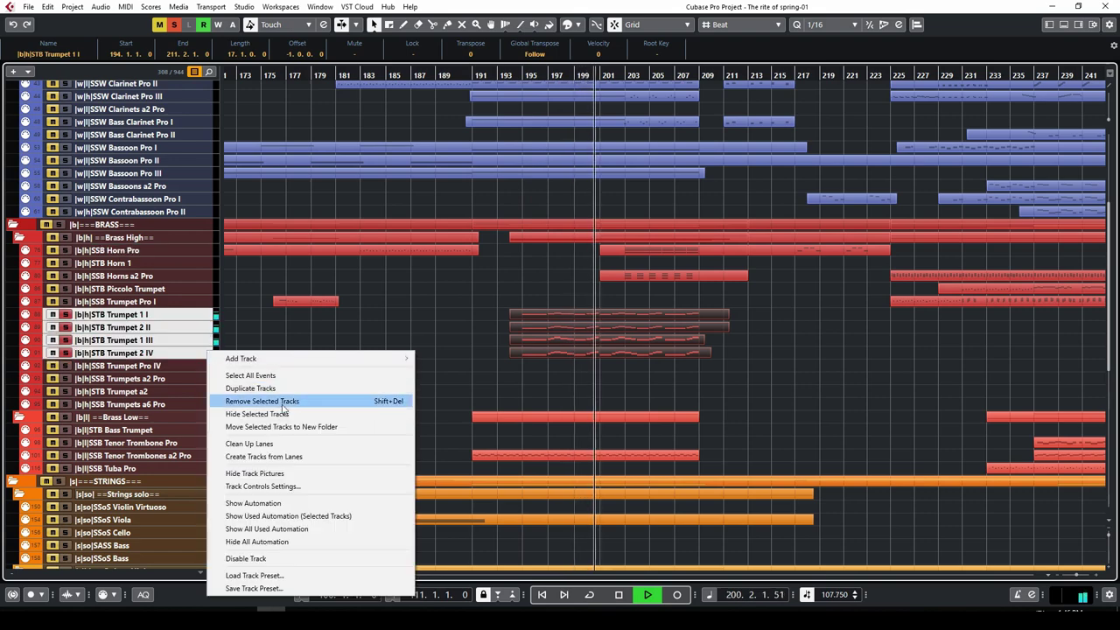
{"action": "left_click", "coordinate": [300, 516]}
{"action": "scroll", "coordinate": [648, 301], "scroll_direction": "down", "scroll_amount": 4}
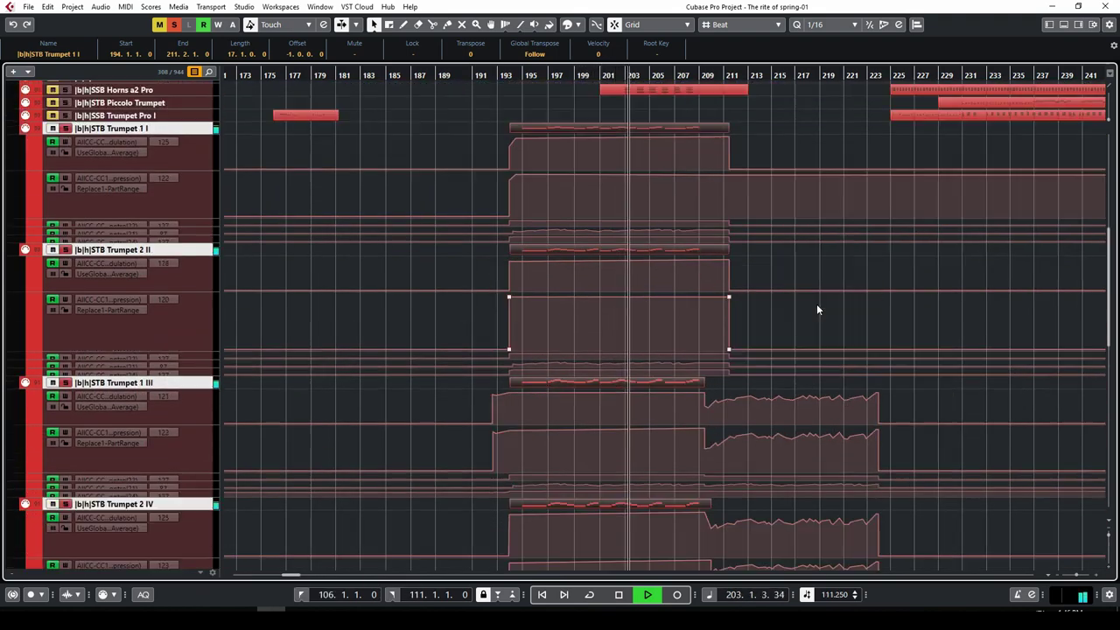
Hide all automation and stop the trumpet playback at bar 208.
{"action": "scroll", "coordinate": [817, 309], "scroll_direction": "up", "scroll_amount": 3}
{"action": "right_click", "coordinate": [209, 230]}
{"action": "left_click", "coordinate": [280, 419]}
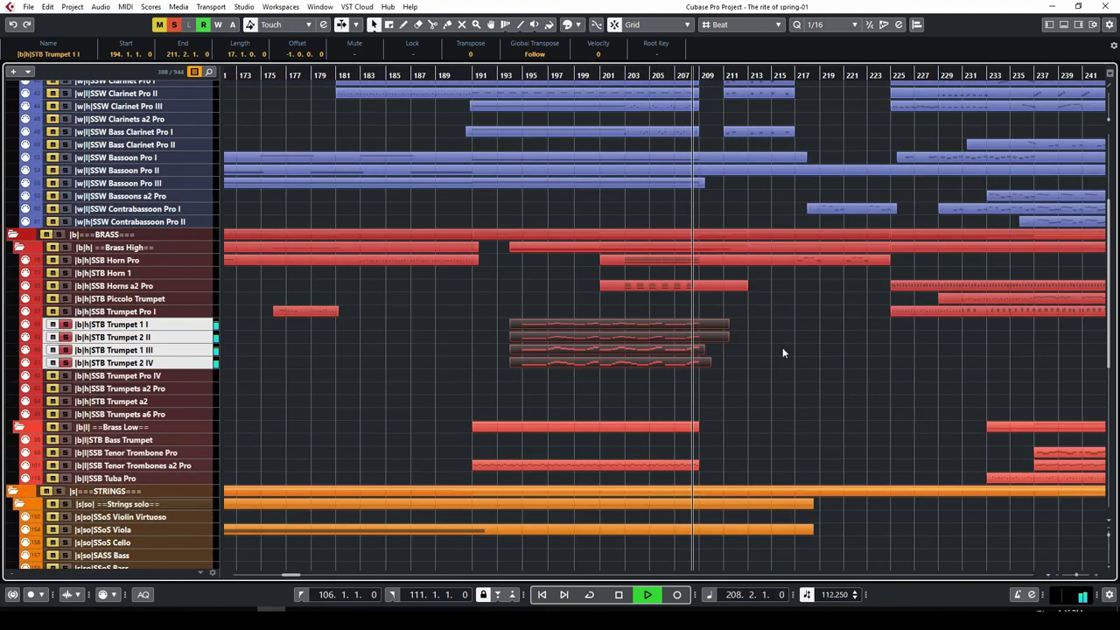
{"action": "key", "text": "space"}
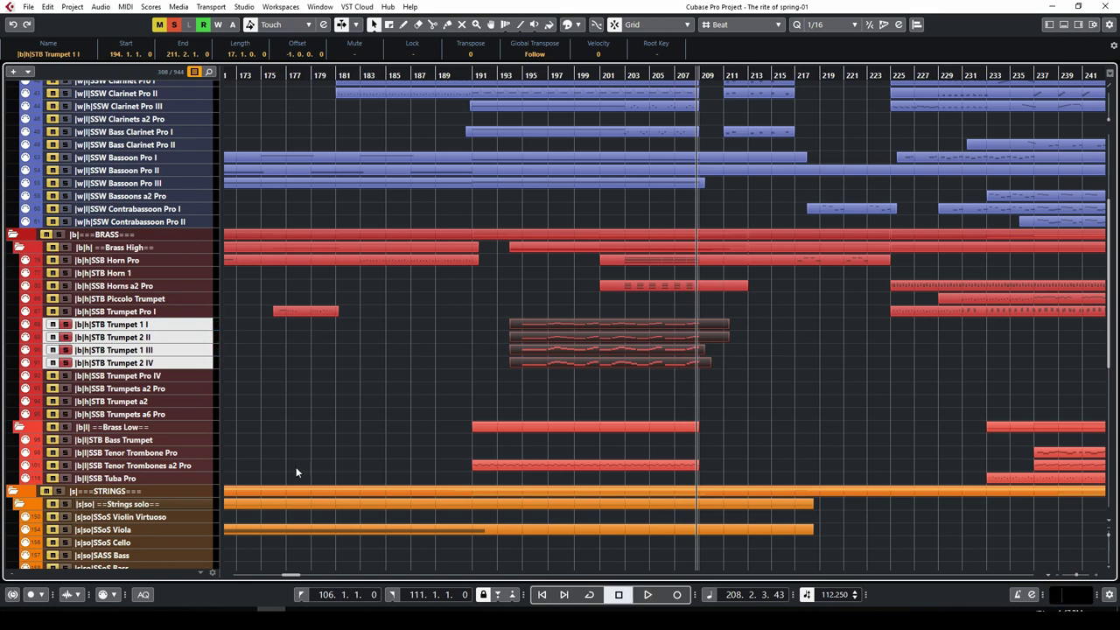
Switch to Vienna Ensemble Pro, view the STB Trumpet solo 1 instrument in the Brass instance, and return to Cubase.
{"action": "key", "text": "alt+Tab"}
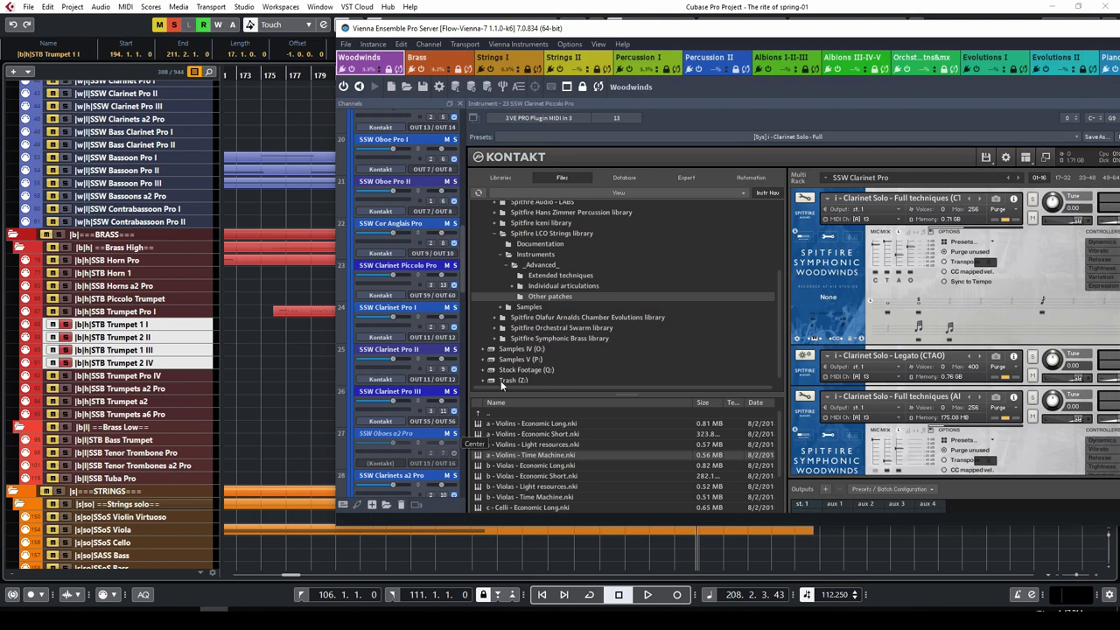
{"action": "left_click", "coordinate": [436, 67]}
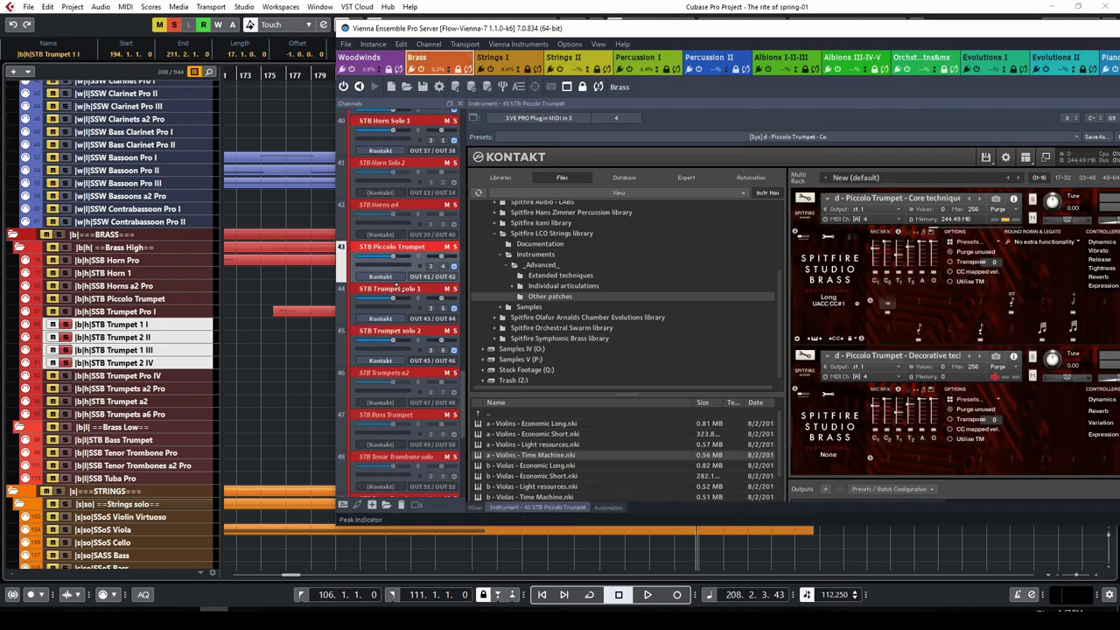
{"action": "left_click", "coordinate": [382, 318]}
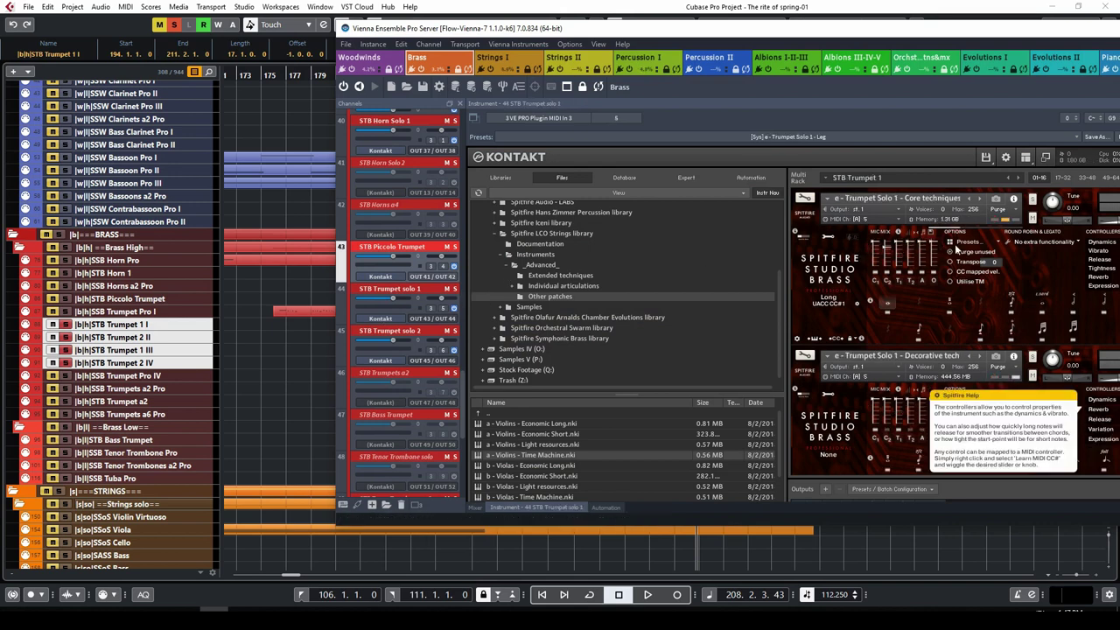
{"action": "left_click", "coordinate": [864, 12]}
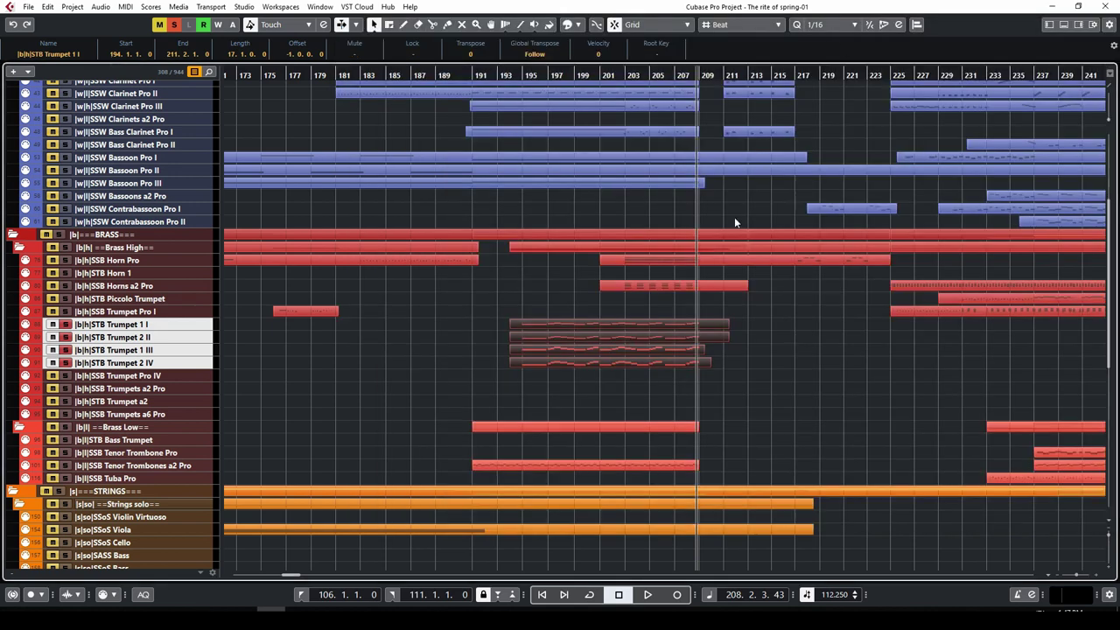
Move the playback position to bar 195, then select the four STB Trumpet parts and open them together in the Key Editor.
{"action": "left_click", "coordinate": [568, 313]}
{"action": "left_click", "coordinate": [523, 75]}
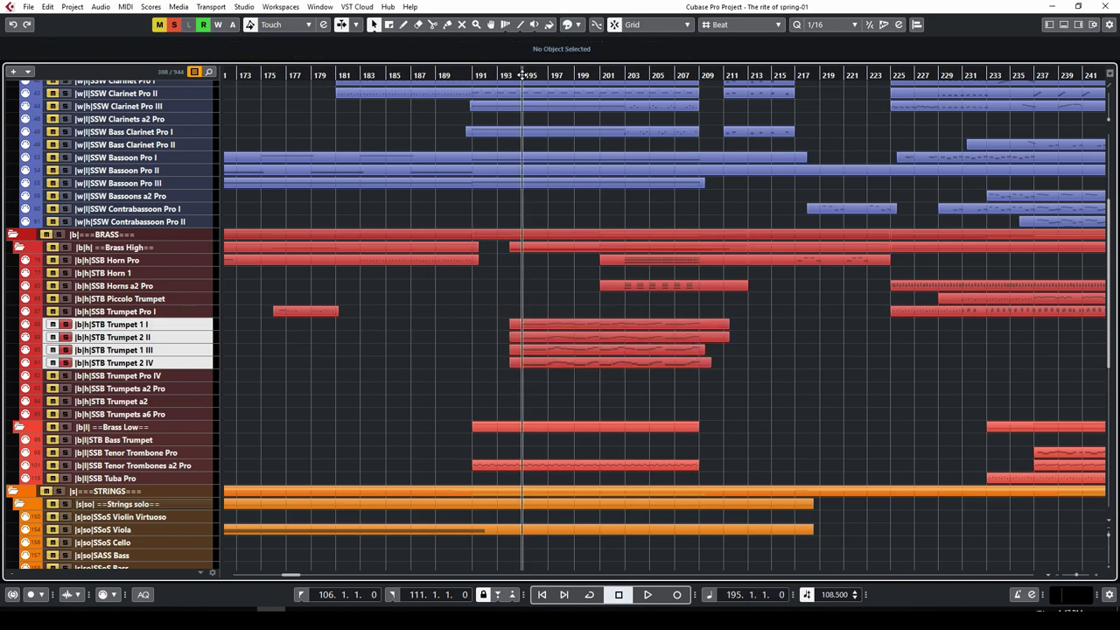
{"action": "left_click", "coordinate": [570, 321]}
{"action": "left_click", "coordinate": [573, 338], "text": "shift"}
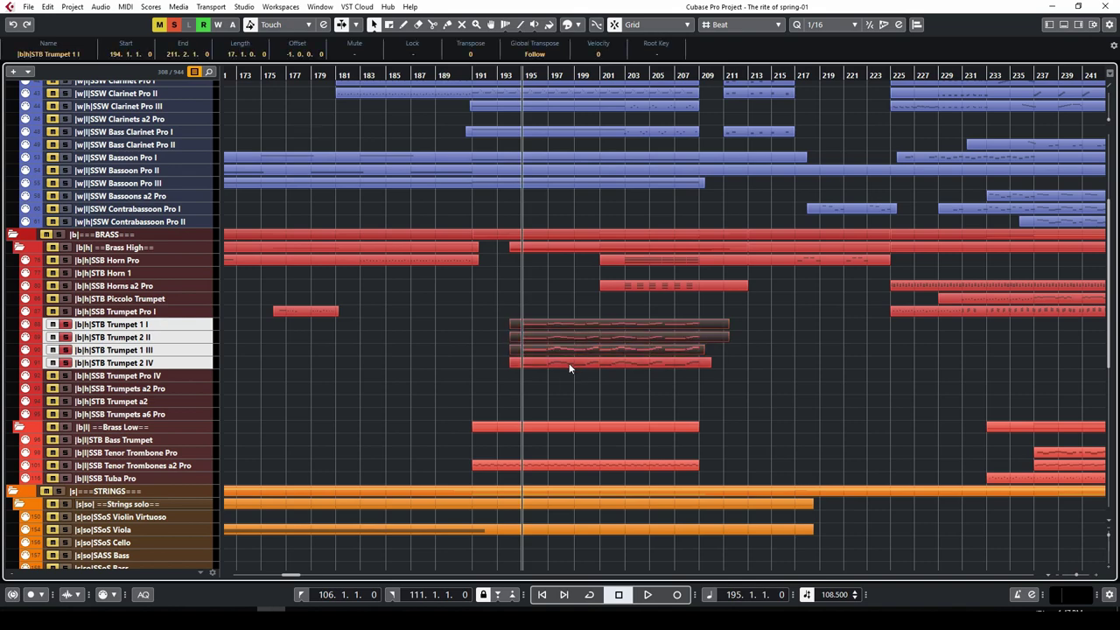
{"action": "left_click", "coordinate": [568, 361], "text": "shift"}
{"action": "double_click", "coordinate": [568, 361]}
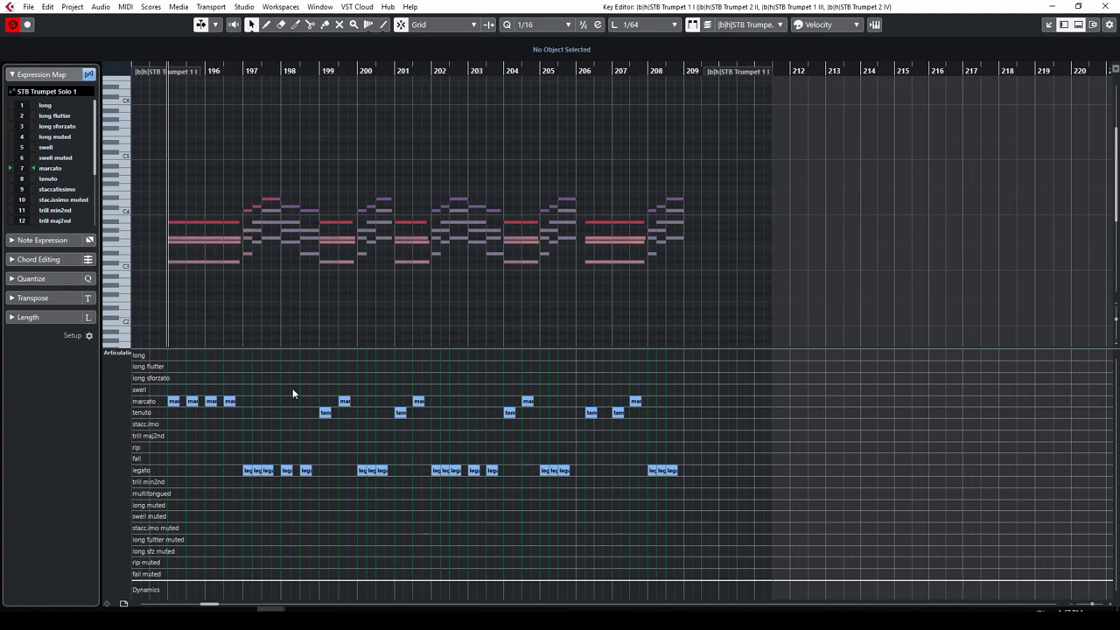
Play the trumpet parts from bar 197, add a velocity lane to examine their articulations and velocities, and leave the Key Editor.
{"action": "left_click", "coordinate": [316, 70]}
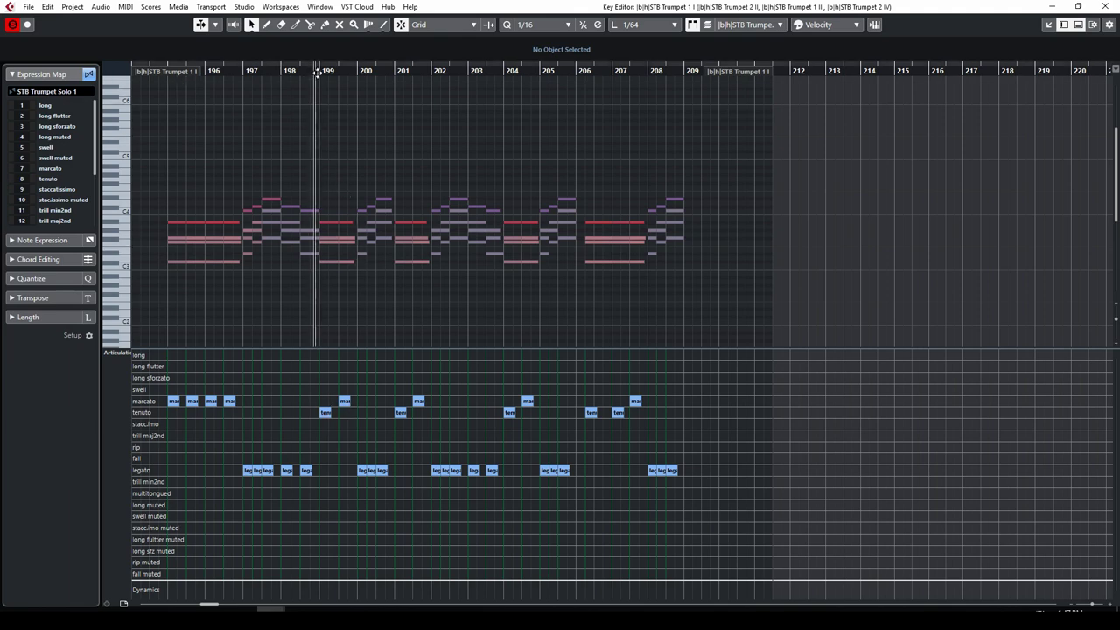
{"action": "left_click", "coordinate": [249, 71]}
{"action": "key", "text": "space"}
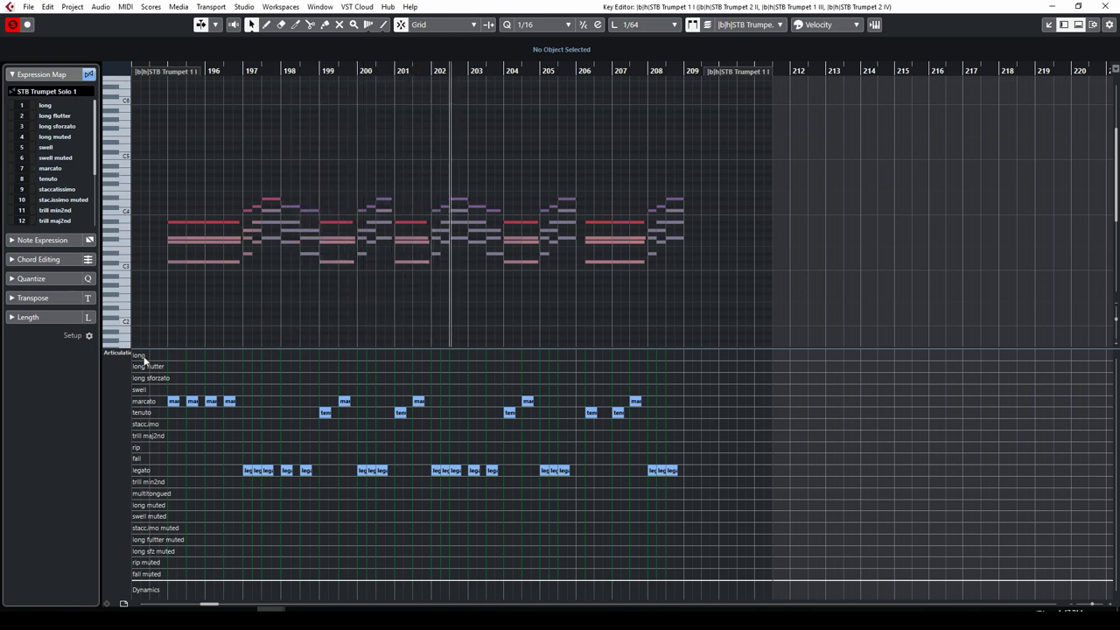
{"action": "left_click", "coordinate": [107, 603]}
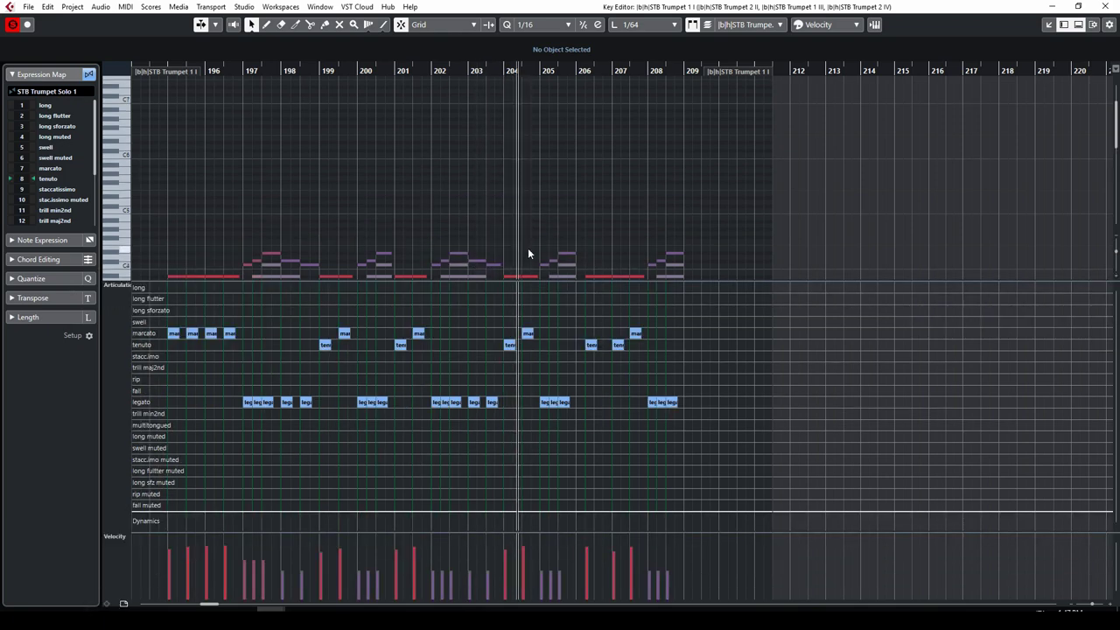
{"action": "scroll", "coordinate": [527, 248], "scroll_direction": "down", "scroll_amount": 4}
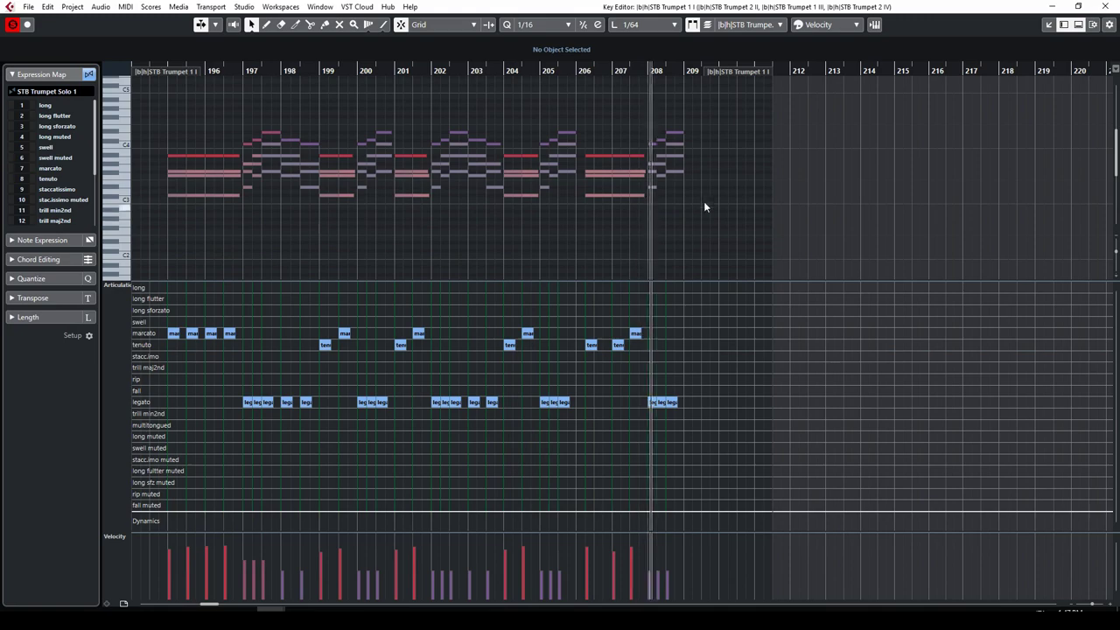
{"action": "left_click", "coordinate": [1054, 6]}
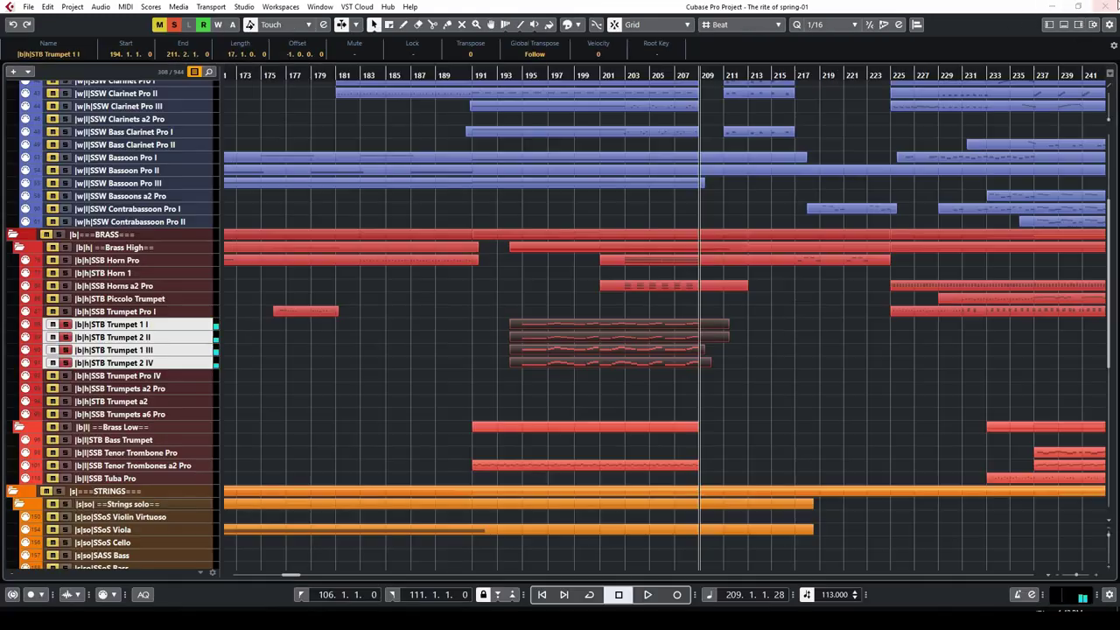
Deactivate all solos, play the full orchestra from about bar 192 while viewing the woodwind and brass parts, and stop at bar 209.
{"action": "key", "text": "space"}
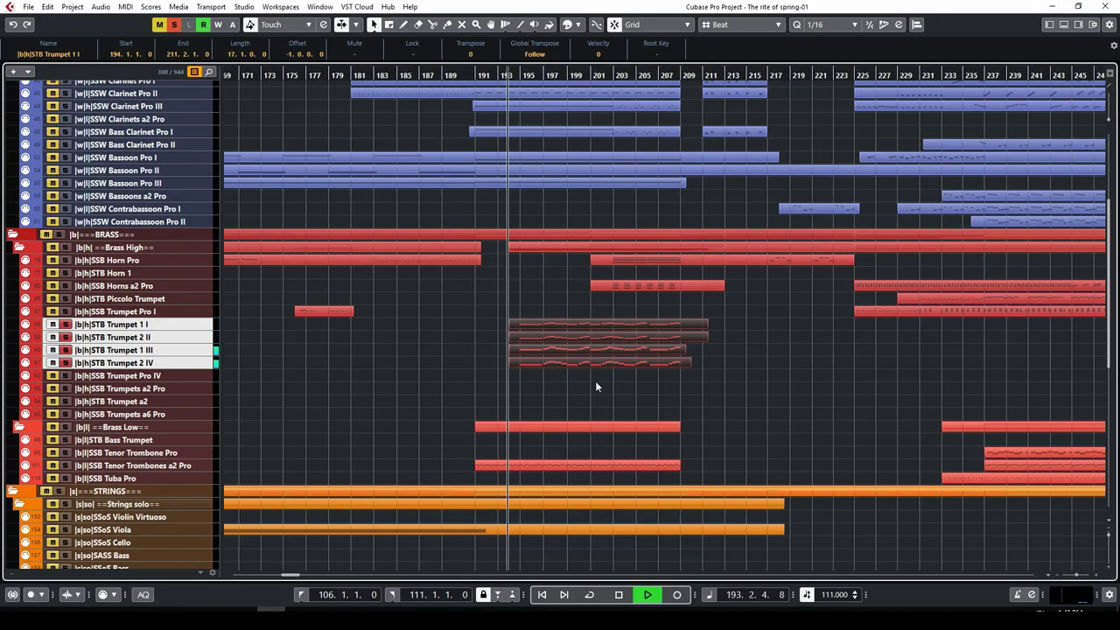
{"action": "left_click", "coordinate": [174, 25]}
{"action": "left_click", "coordinate": [496, 76]}
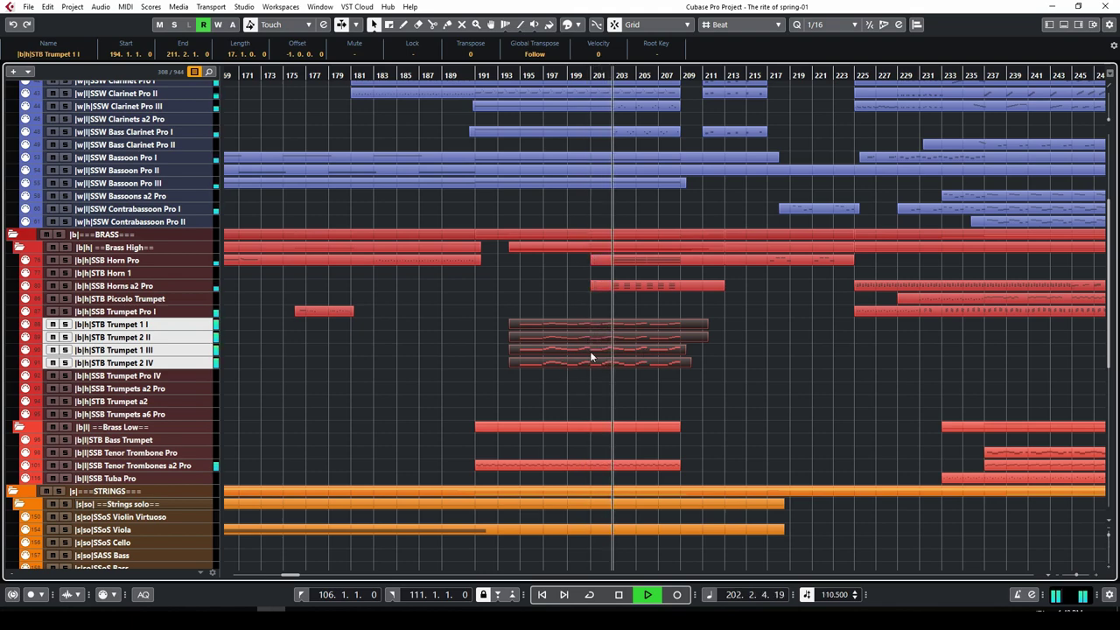
{"action": "scroll", "coordinate": [570, 357], "scroll_direction": "up", "scroll_amount": 2}
{"action": "scroll", "coordinate": [657, 350], "scroll_direction": "up", "scroll_amount": 2}
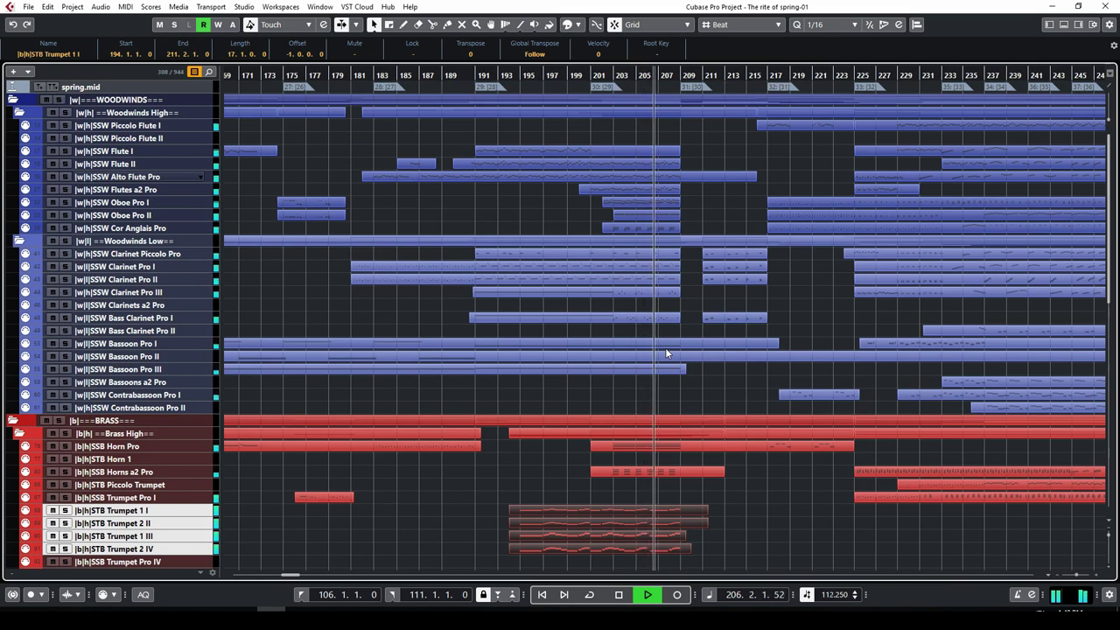
{"action": "left_click", "coordinate": [619, 594]}
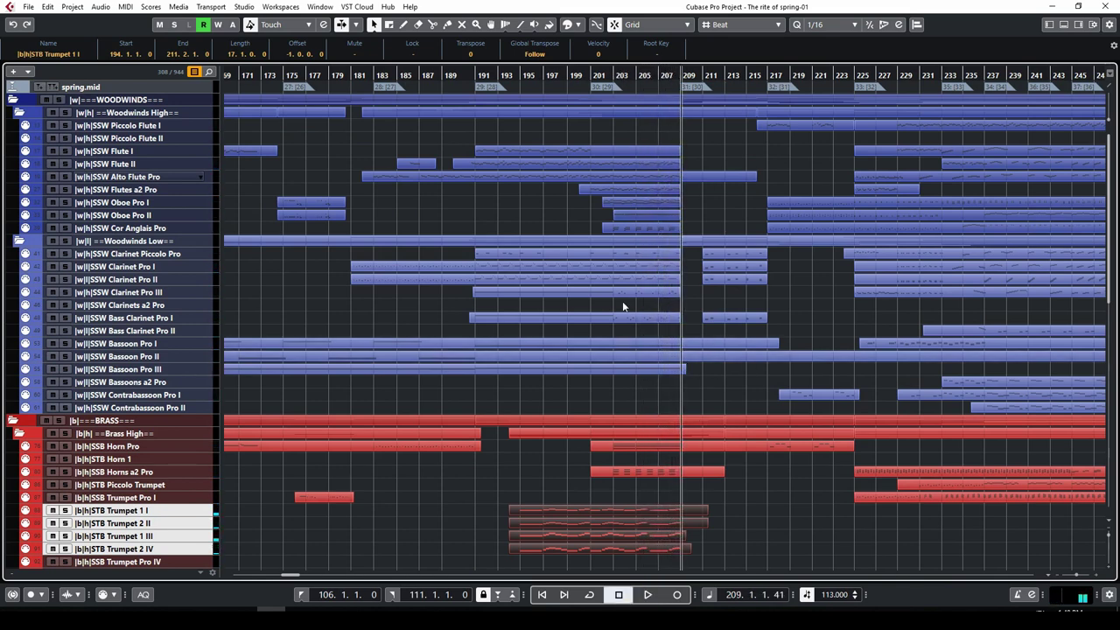
Set the locators to bars 205 and 209 and activate cycle mode for that range.
{"action": "left_click", "coordinate": [394, 595]}
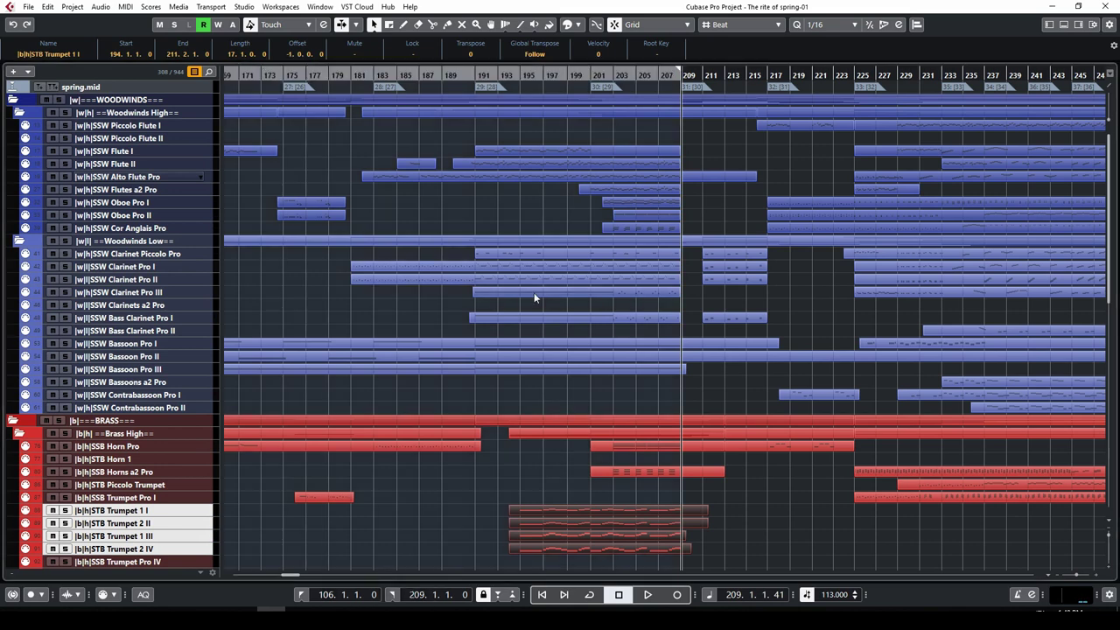
{"action": "type", "text": "206"}
{"action": "key", "text": "Return"}
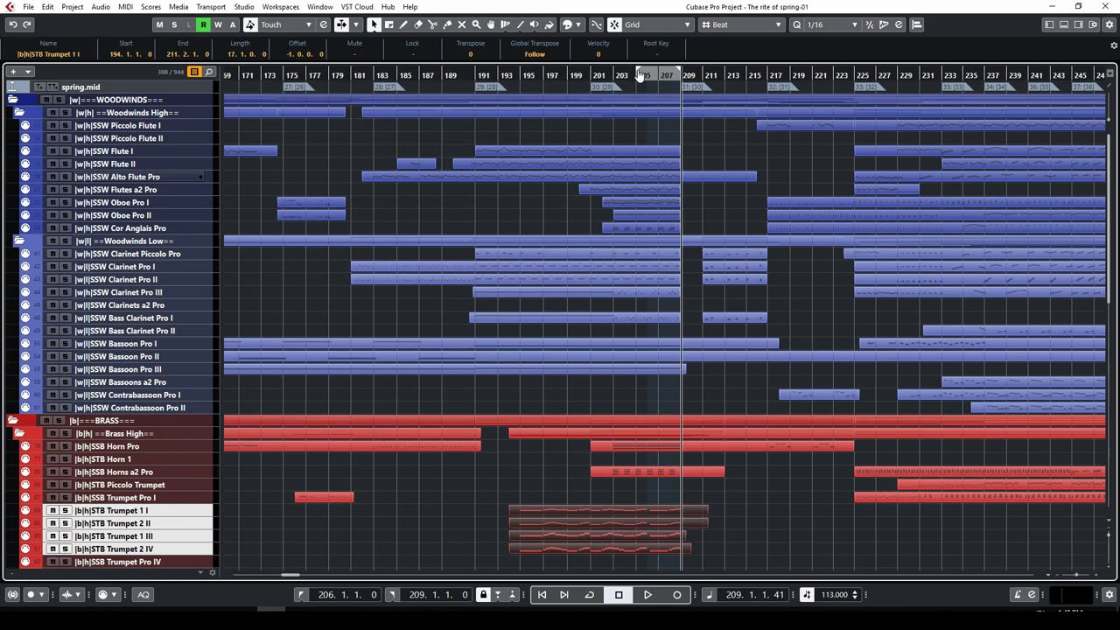
{"action": "left_click", "coordinate": [639, 74]}
{"action": "key", "text": "space"}
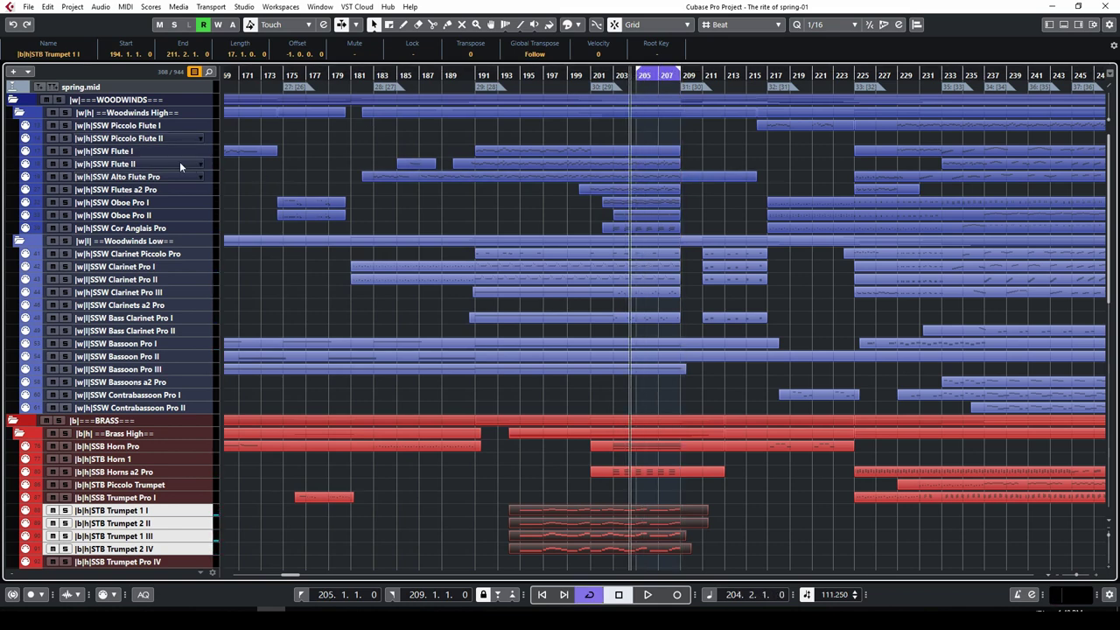
Loop the range with SSW Flute II soloed, adding SSW Alto Flute Pro and SSW Flutes a2 Pro to the solo.
{"action": "left_click", "coordinate": [64, 164]}
{"action": "key", "text": "space"}
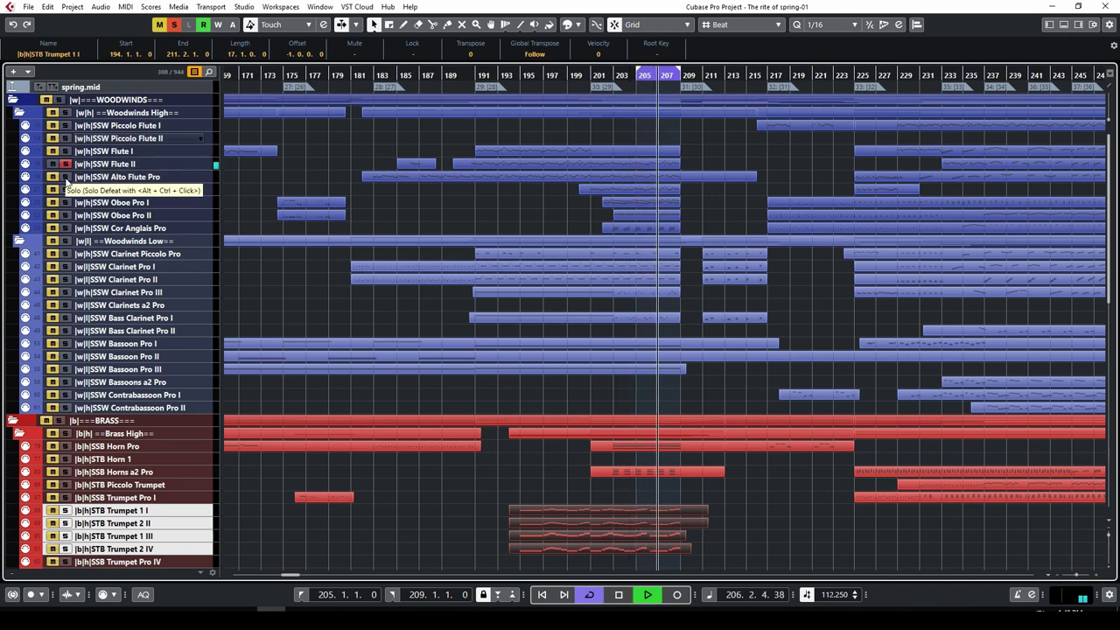
{"action": "left_click", "coordinate": [64, 177]}
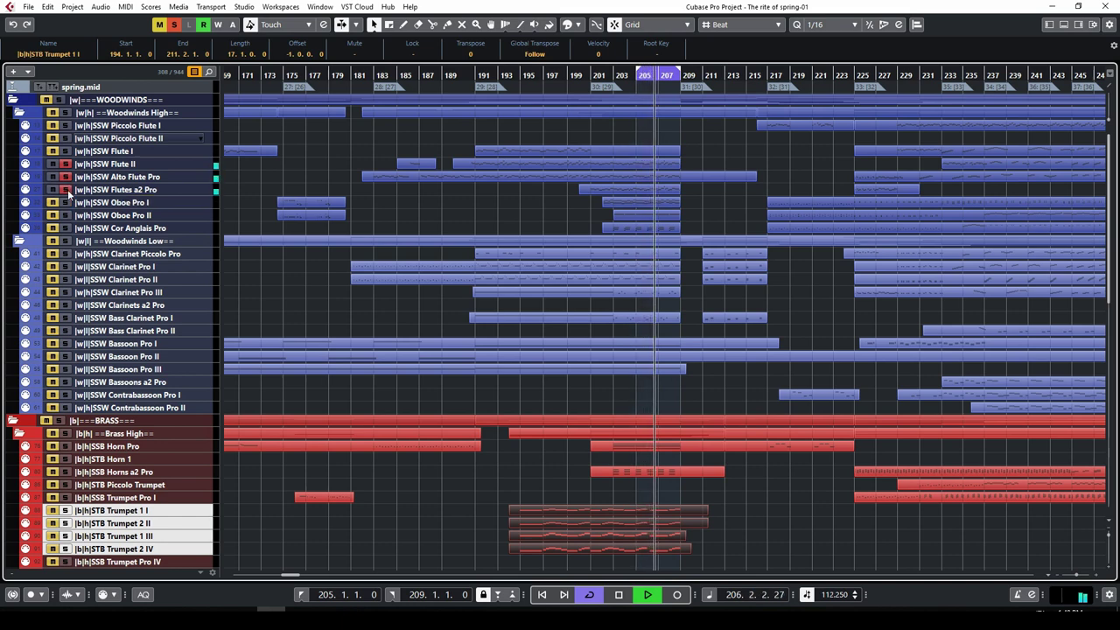
Add the oboes, cor anglais, clarinets, bass clarinet I and bassoons I and III to the soloed tracks during the loop.
{"action": "left_click", "coordinate": [67, 203]}
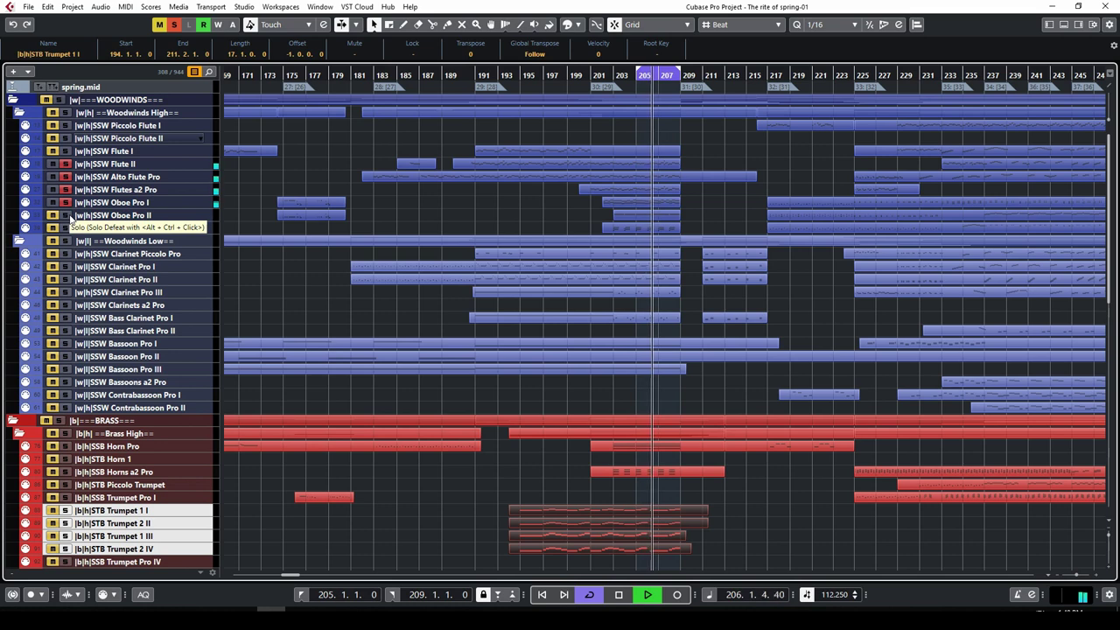
{"action": "left_click", "coordinate": [66, 216]}
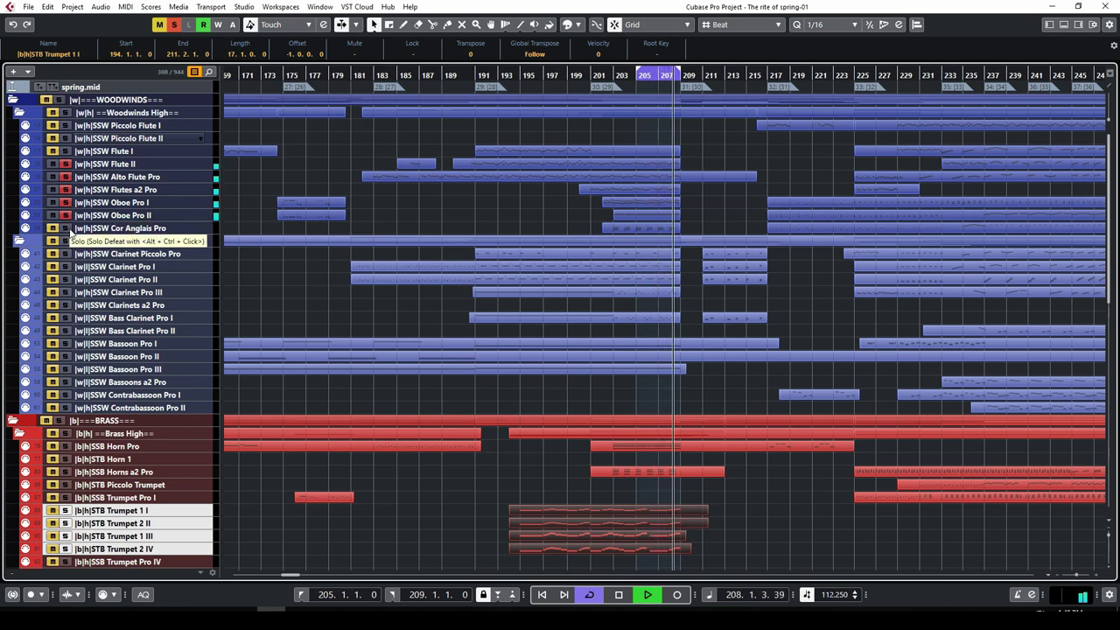
{"action": "left_click", "coordinate": [69, 228]}
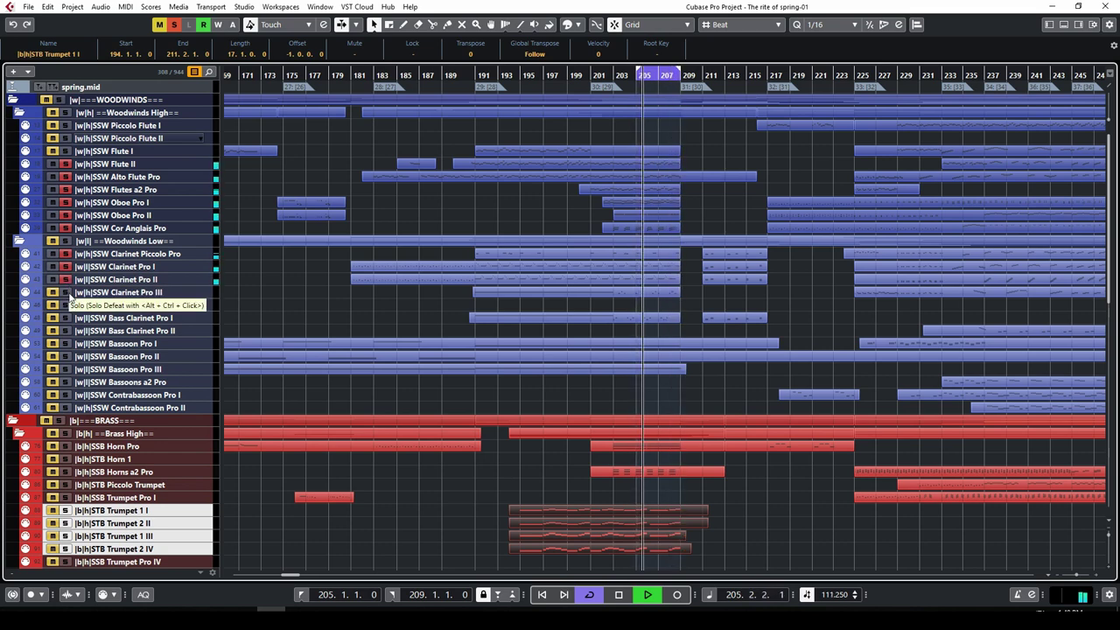
{"action": "left_click", "coordinate": [68, 293]}
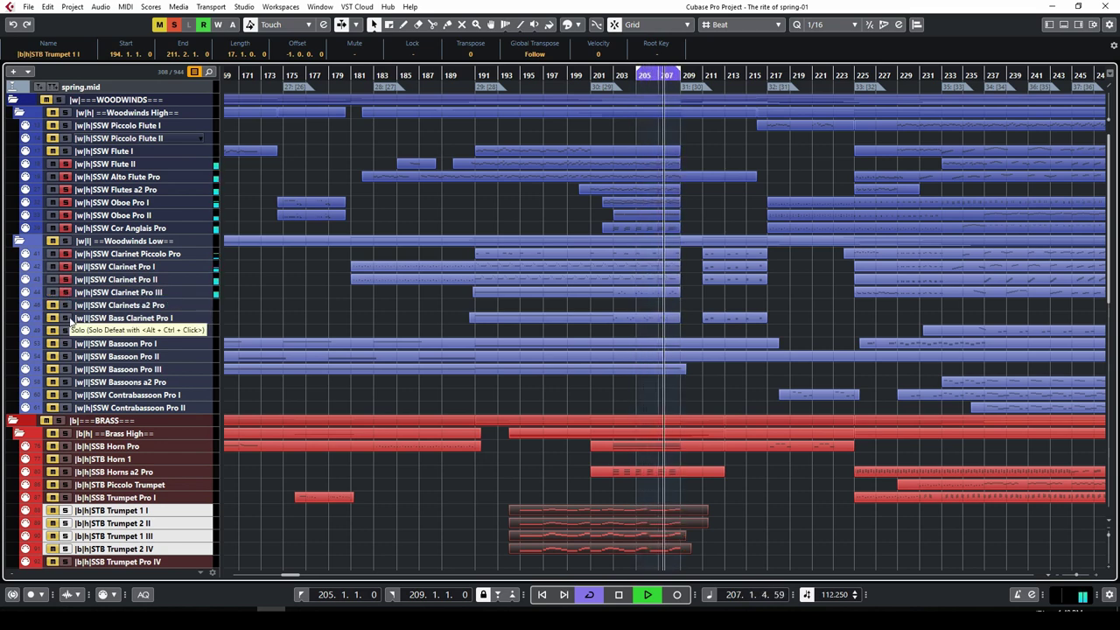
{"action": "left_click", "coordinate": [69, 316]}
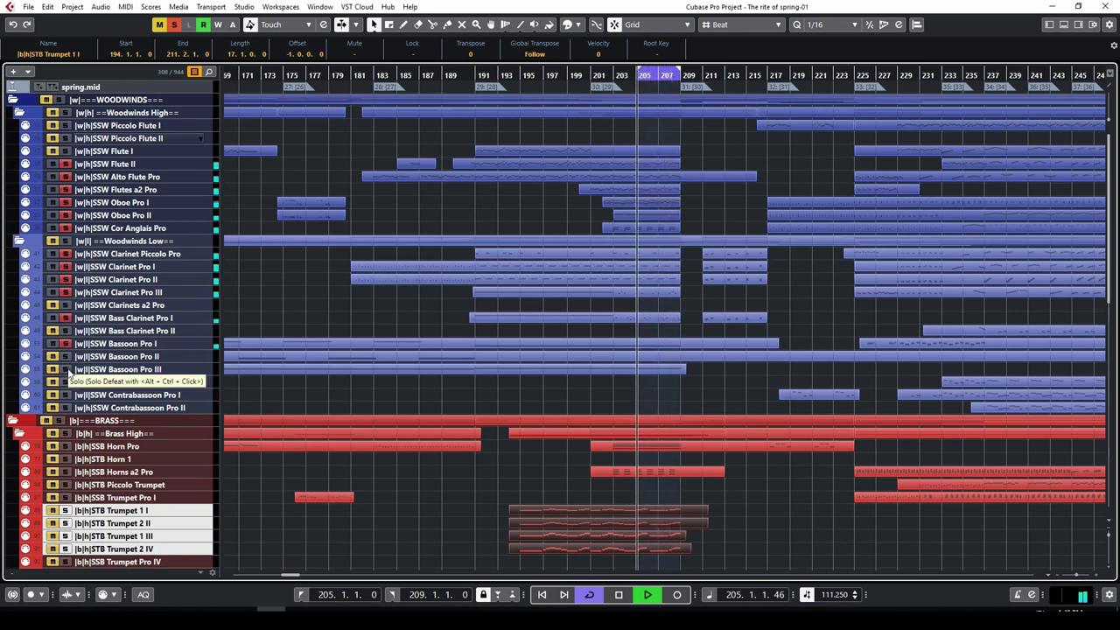
Add the SSB Horn Pro, STB Trumpet and SSB Tenor Trombones a2 Pro tracks to the solo during the loop.
{"action": "scroll", "coordinate": [67, 368], "scroll_direction": "down", "scroll_amount": 5}
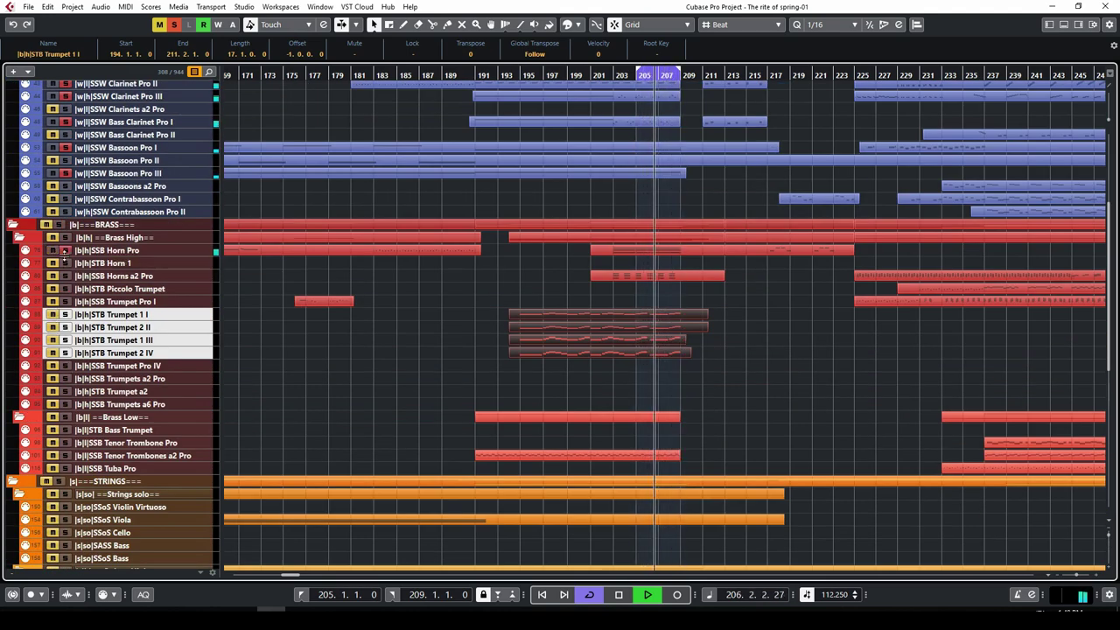
{"action": "left_click", "coordinate": [66, 352]}
{"action": "scroll", "coordinate": [65, 350], "scroll_direction": "down", "scroll_amount": 4}
{"action": "left_click", "coordinate": [66, 357]}
Add the divisi violins I and II, divisi violas, cellos and SSS Basses Pro to the soloed tracks during the loop.
{"action": "scroll", "coordinate": [66, 345], "scroll_direction": "down", "scroll_amount": 5}
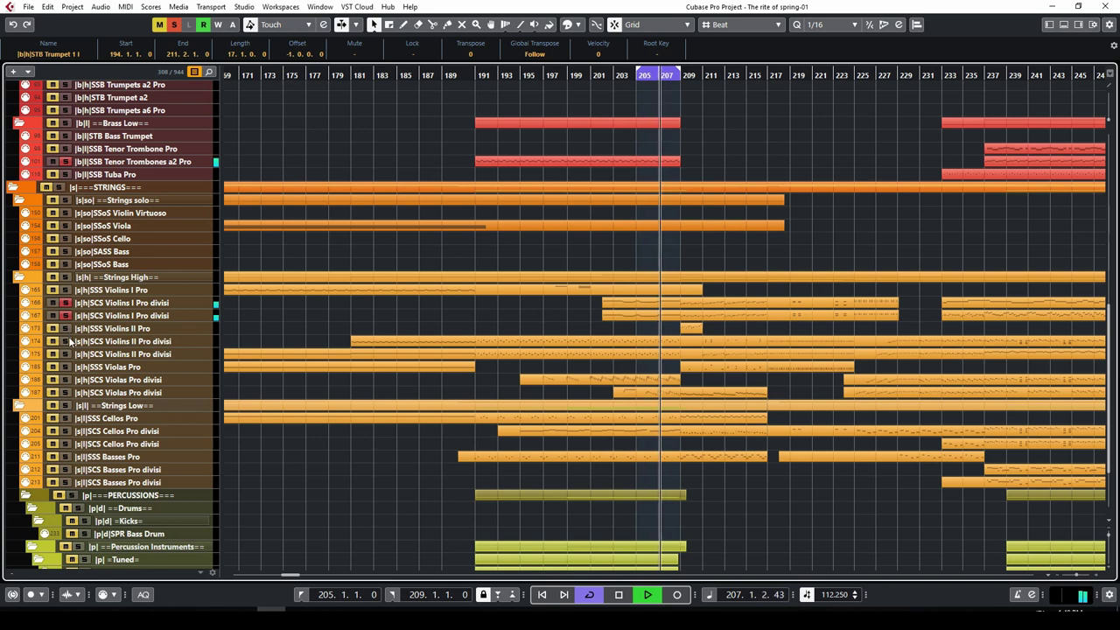
{"action": "left_click", "coordinate": [65, 341]}
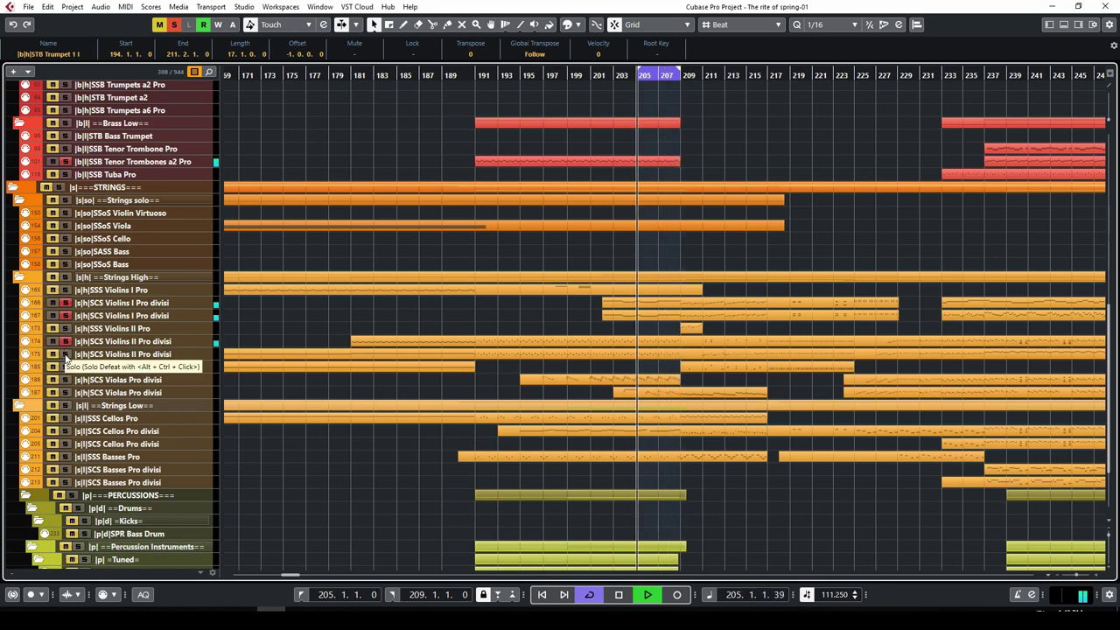
{"action": "left_click", "coordinate": [65, 355]}
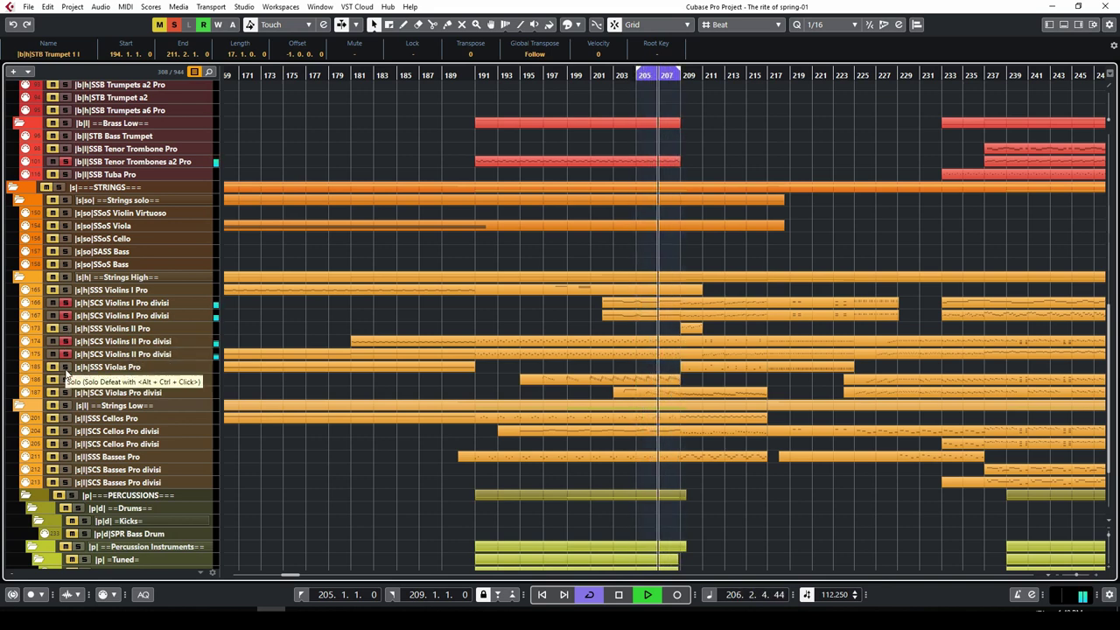
{"action": "left_click", "coordinate": [65, 380]}
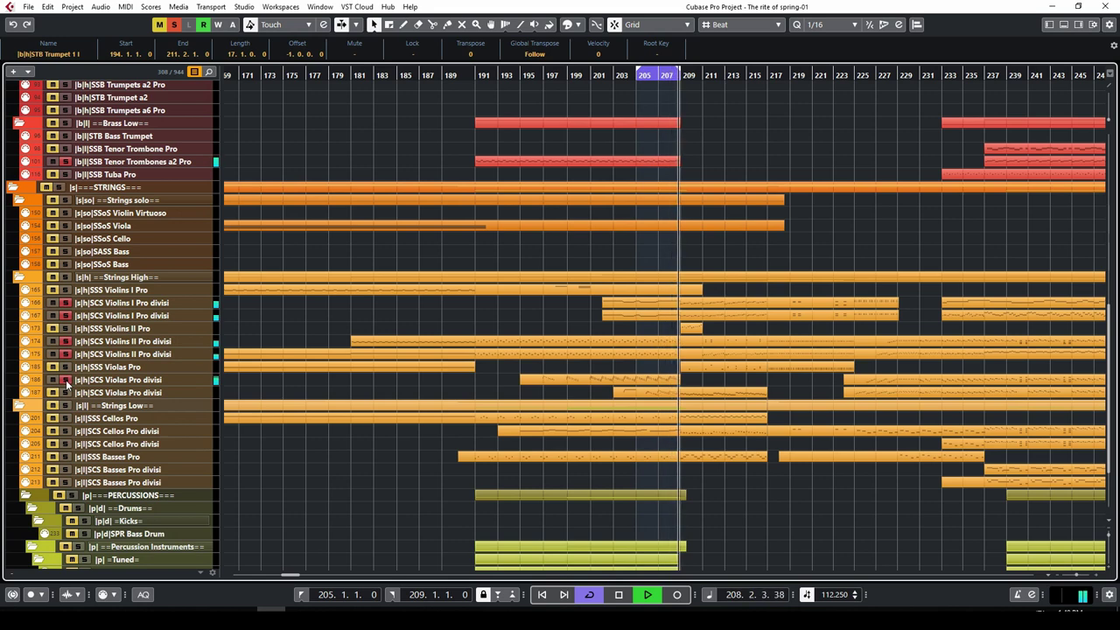
{"action": "left_click", "coordinate": [67, 432]}
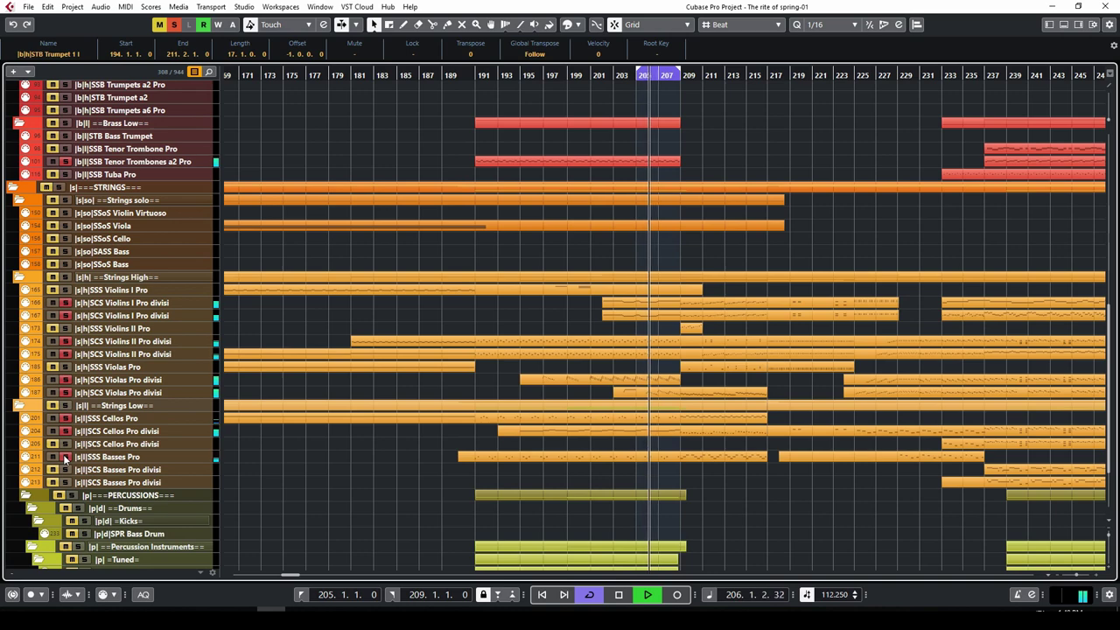
Solo the SPR Mini Anvil, SPR Triangle 1 and SPR Timpani as well, then deactivate all solos and stop the loop.
{"action": "scroll", "coordinate": [64, 456], "scroll_direction": "down", "scroll_amount": 3}
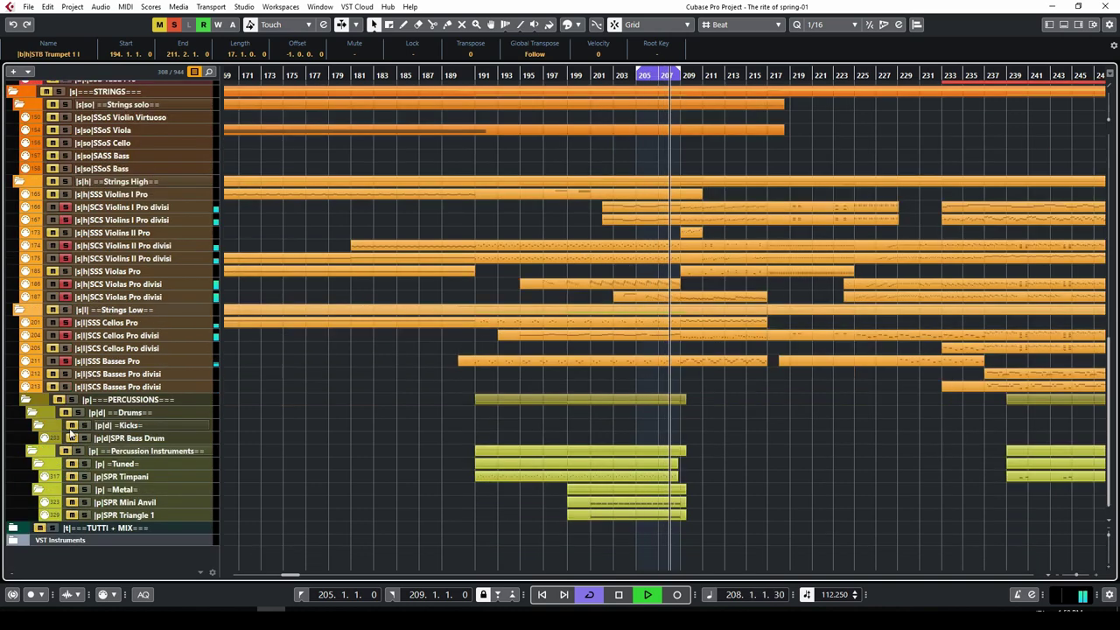
{"action": "left_click", "coordinate": [84, 502]}
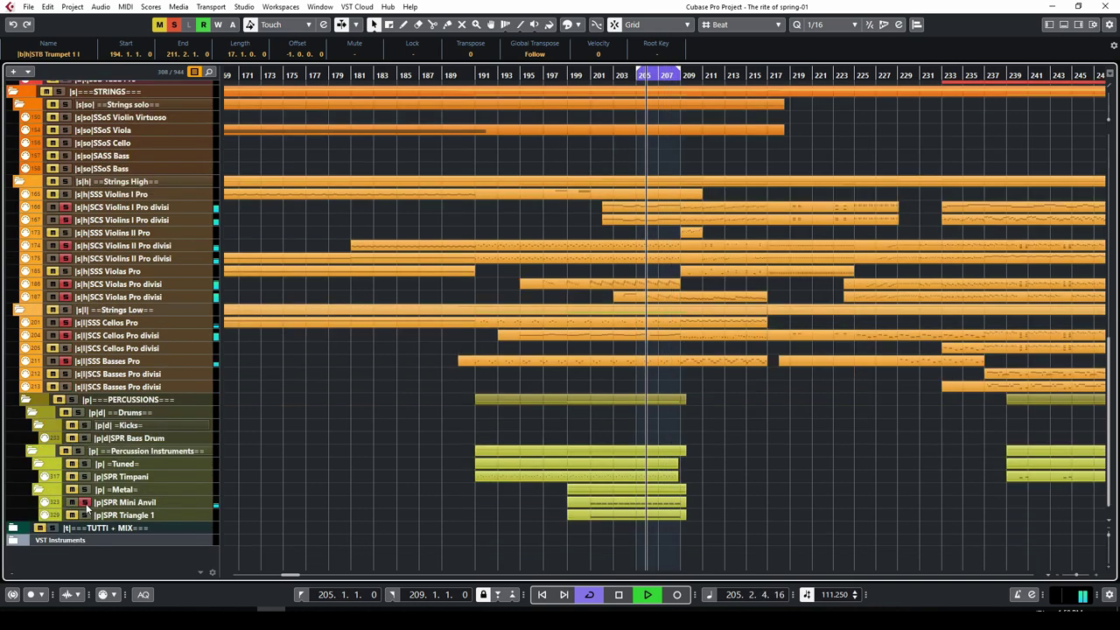
{"action": "left_click", "coordinate": [84, 514]}
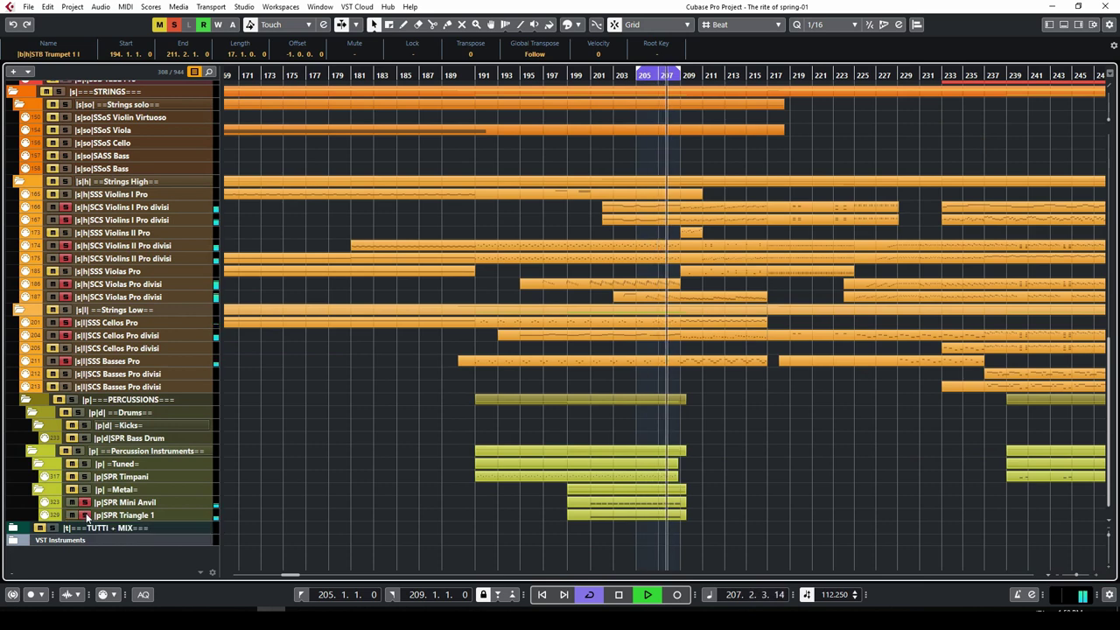
{"action": "left_click", "coordinate": [84, 476]}
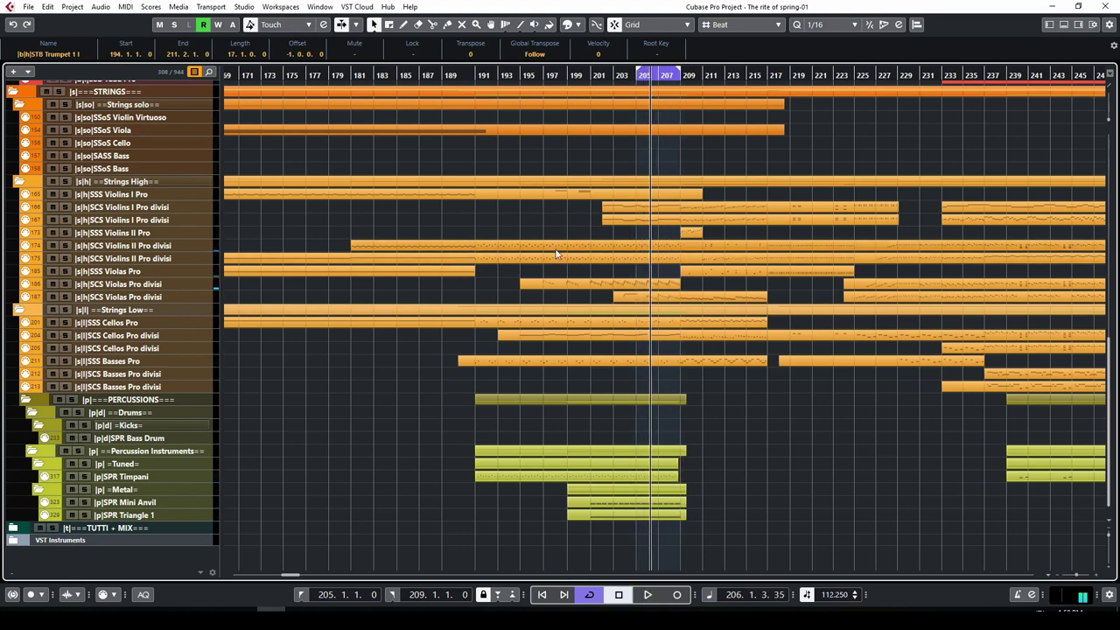
Play the full orchestra from bar 209 while viewing the woodwind, brass and string parts, and stop at bar 214.
{"action": "scroll", "coordinate": [614, 301], "scroll_direction": "up", "scroll_amount": 10}
{"action": "key", "text": "KP_2"}
{"action": "key", "text": "space"}
{"action": "left_click_drag", "start_coordinate": [288, 575], "coordinate": [296, 574]}
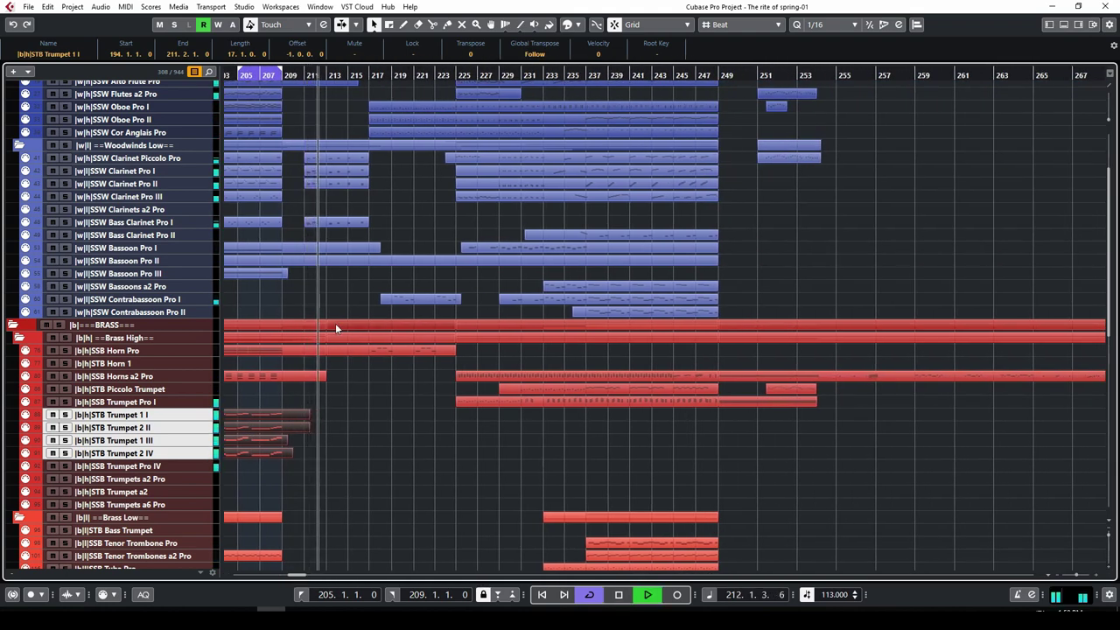
{"action": "scroll", "coordinate": [336, 329], "scroll_direction": "down", "scroll_amount": 10}
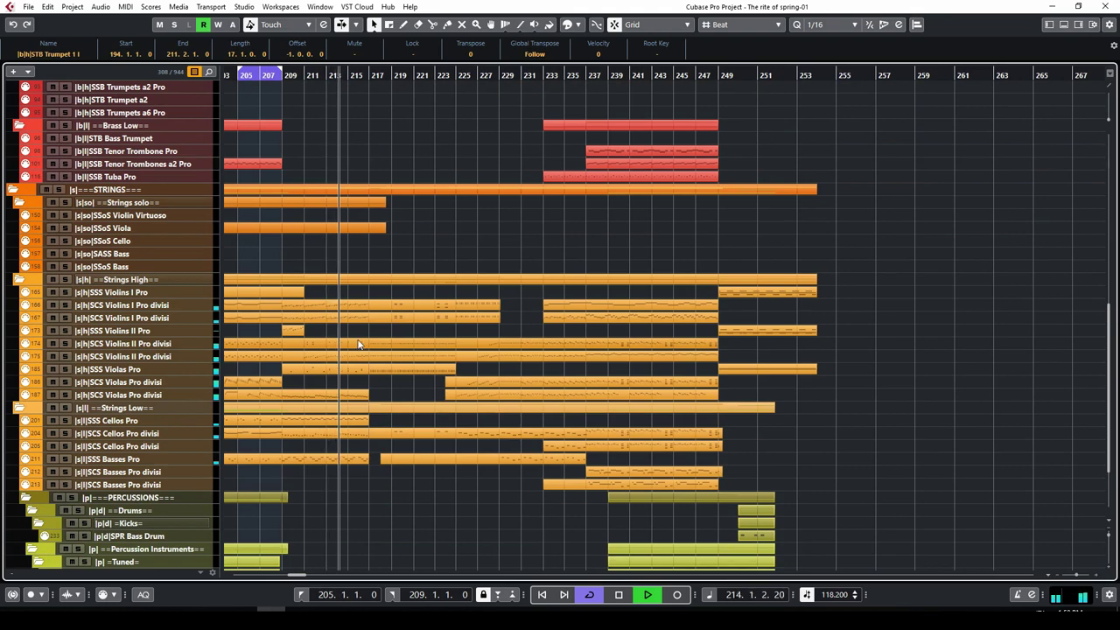
{"action": "key", "text": "space"}
Open the divisi Violins I and lower Violins II parts together in the Key Editor and play from bar 208, checking notes and articulations.
{"action": "left_click", "coordinate": [343, 308]}
{"action": "left_click", "coordinate": [343, 320], "text": "shift"}
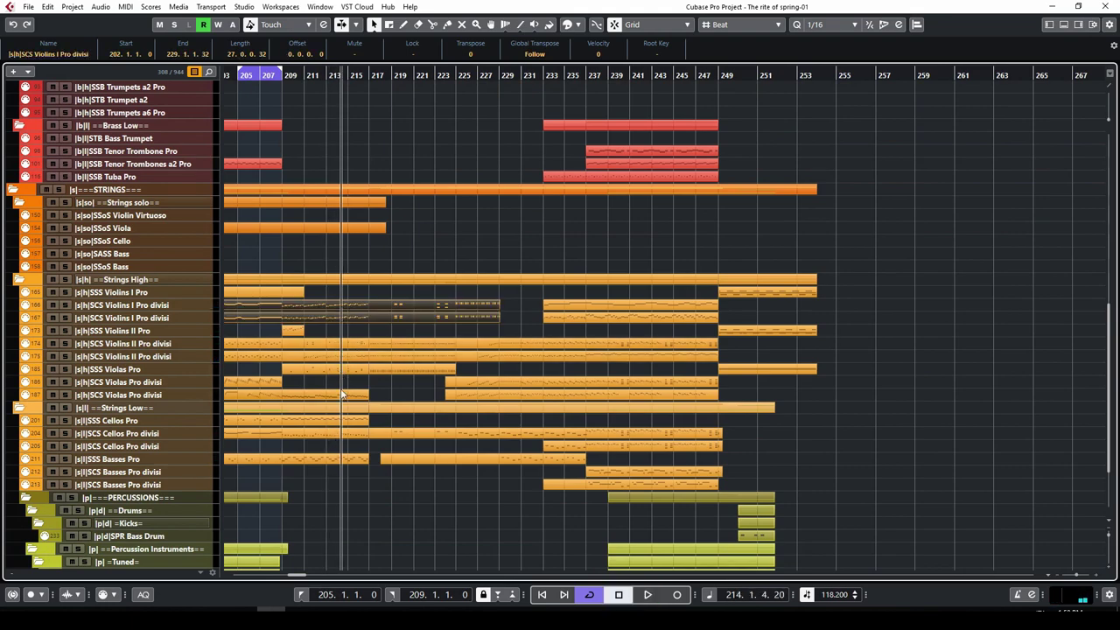
{"action": "left_click", "coordinate": [341, 356], "text": "shift"}
{"action": "double_click", "coordinate": [345, 308]}
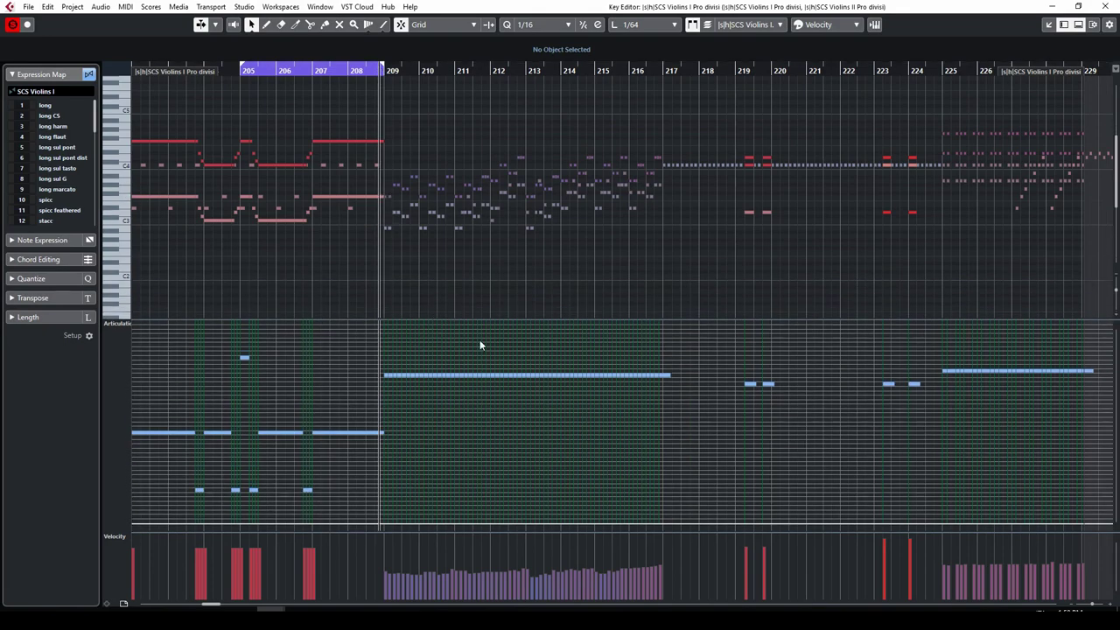
{"action": "key", "text": "space"}
{"action": "left_click", "coordinate": [356, 70]}
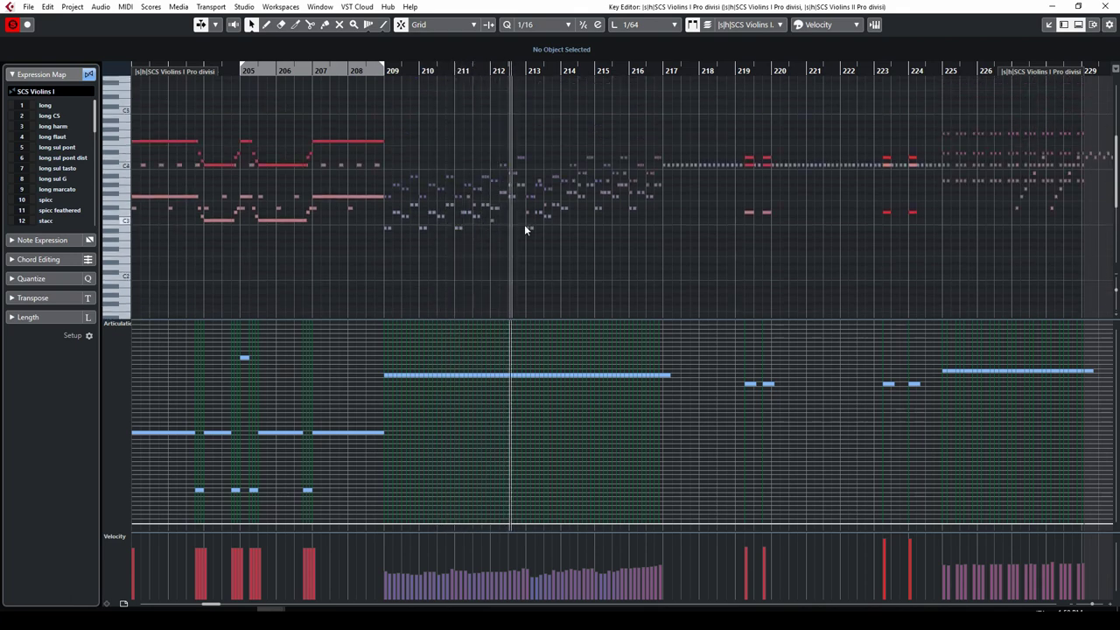
{"action": "left_click", "coordinate": [386, 227]}
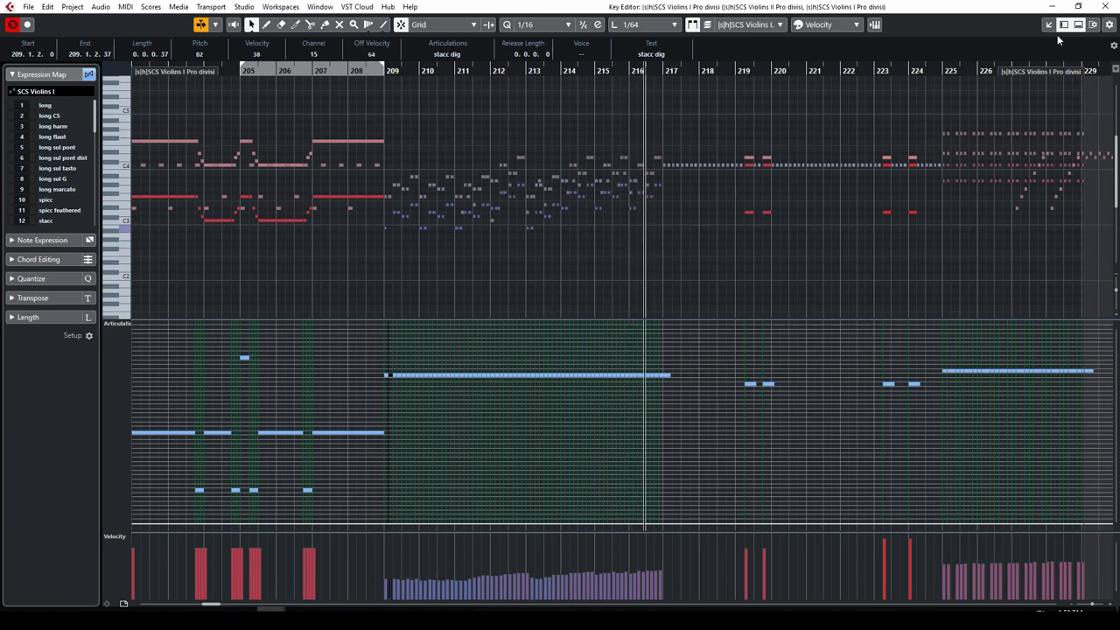
{"action": "left_click", "coordinate": [1103, 6]}
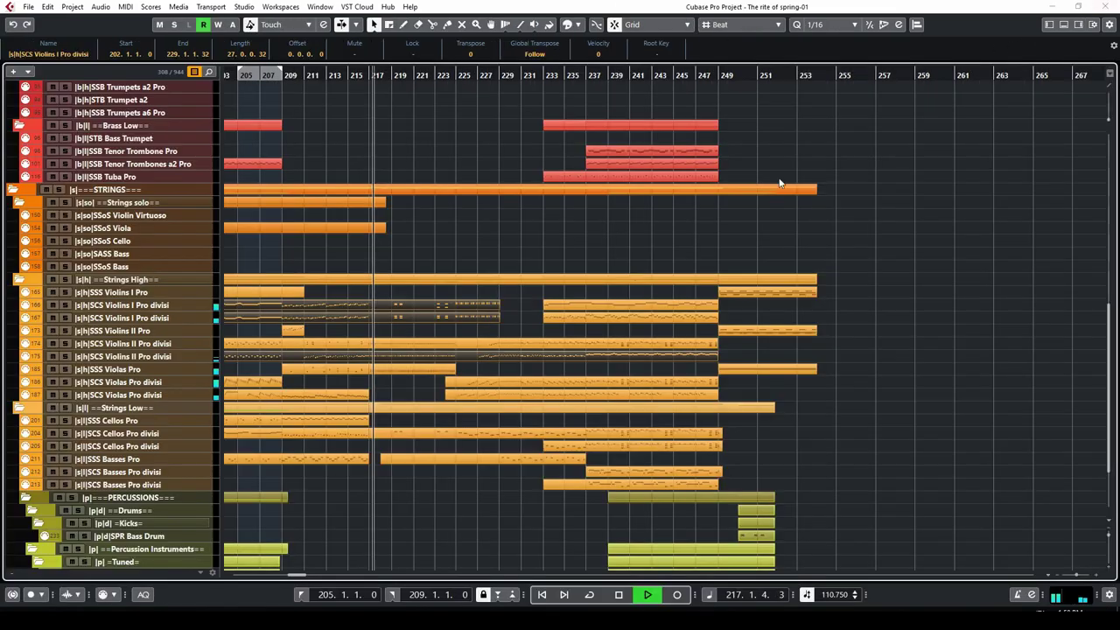
Examine the upper divisi Violins II and SSS Violas parts together in the Key Editor during playback around bar 217.
{"action": "left_click", "coordinate": [395, 348]}
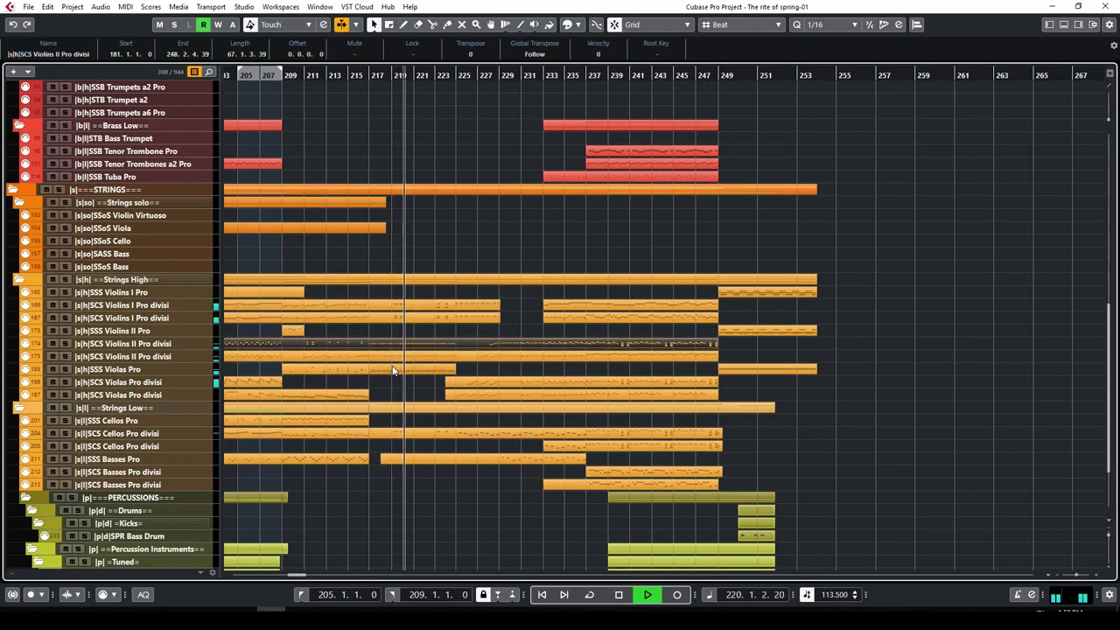
{"action": "double_click", "coordinate": [394, 352]}
{"action": "left_click", "coordinate": [473, 70]}
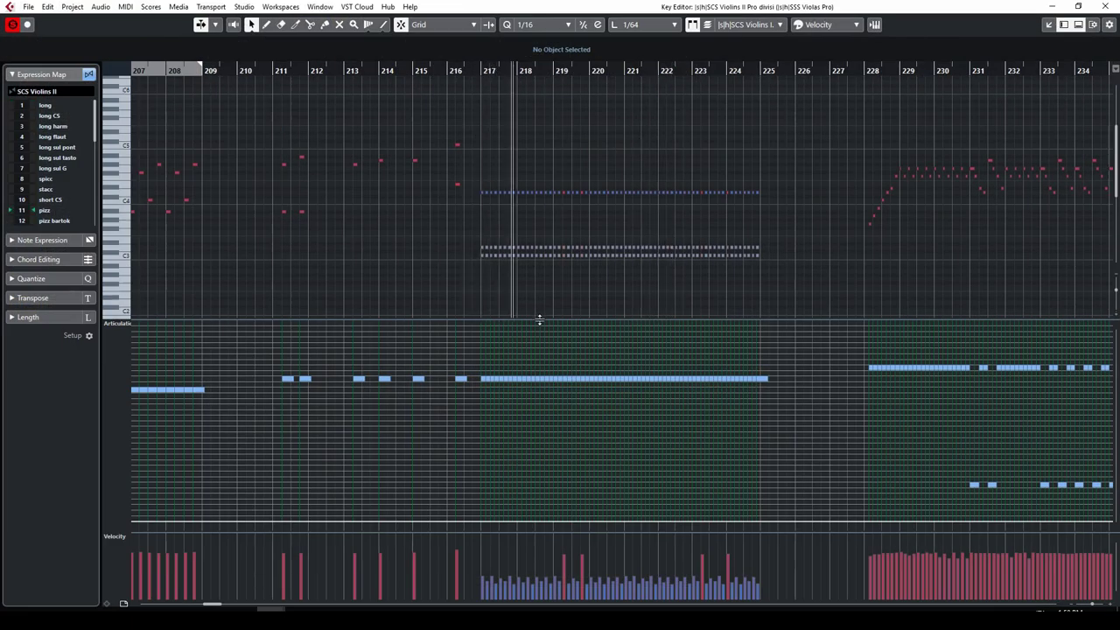
{"action": "left_click", "coordinate": [1104, 6]}
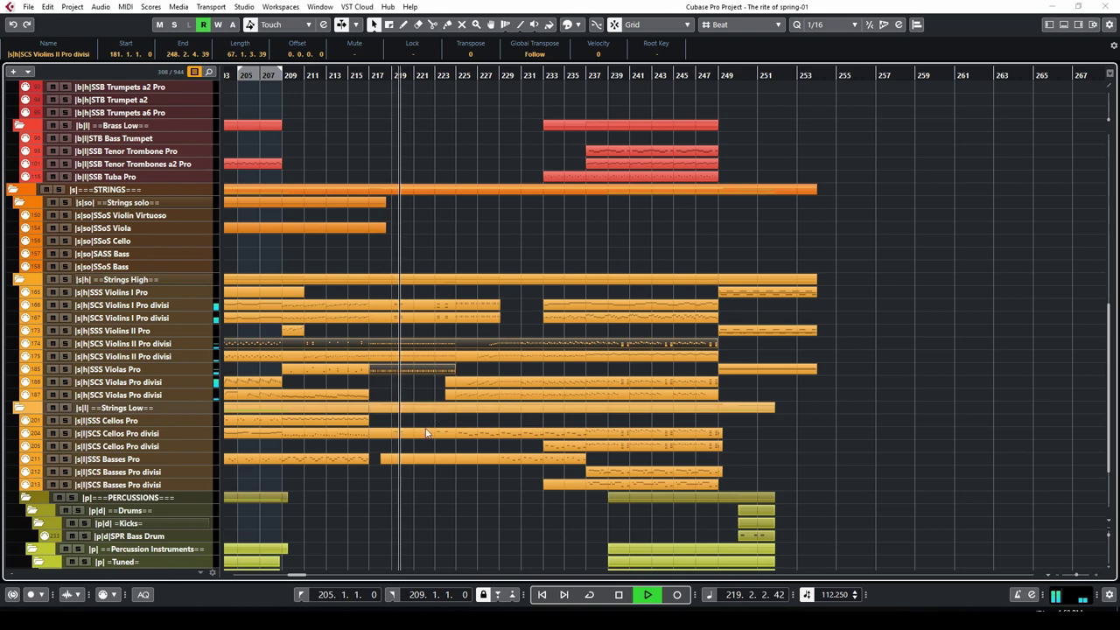
{"action": "scroll", "coordinate": [417, 436], "scroll_direction": "down", "scroll_amount": 3}
{"action": "scroll", "coordinate": [415, 446], "scroll_direction": "up", "scroll_amount": 3}
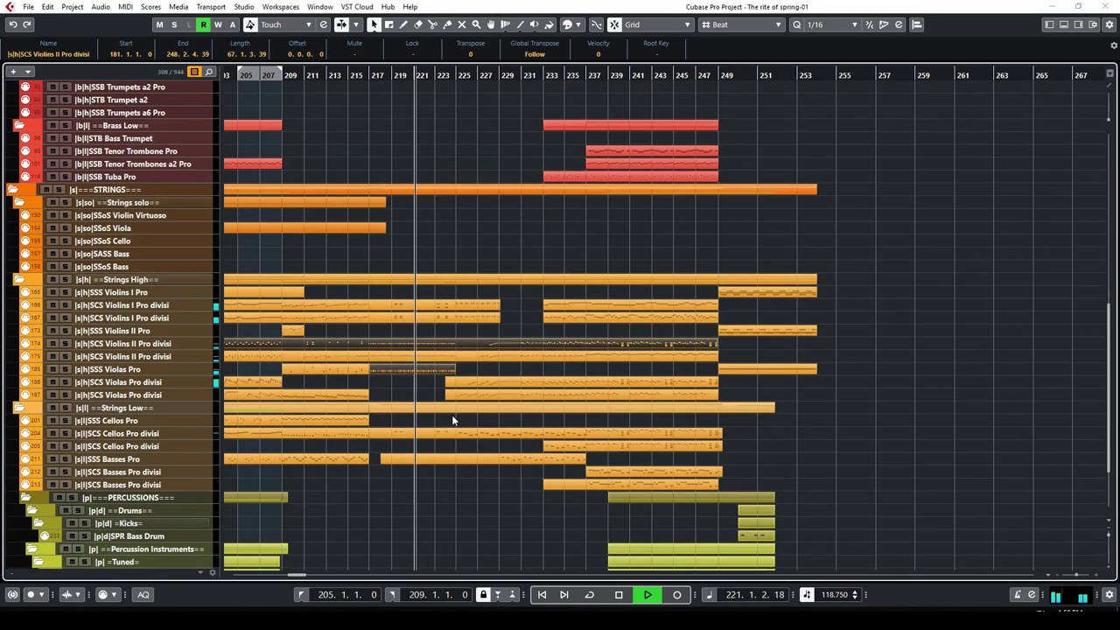
View the divisi Violins I part in the Key Editor through bar 228, close it and resume playback from about bar 225.
{"action": "double_click", "coordinate": [466, 322]}
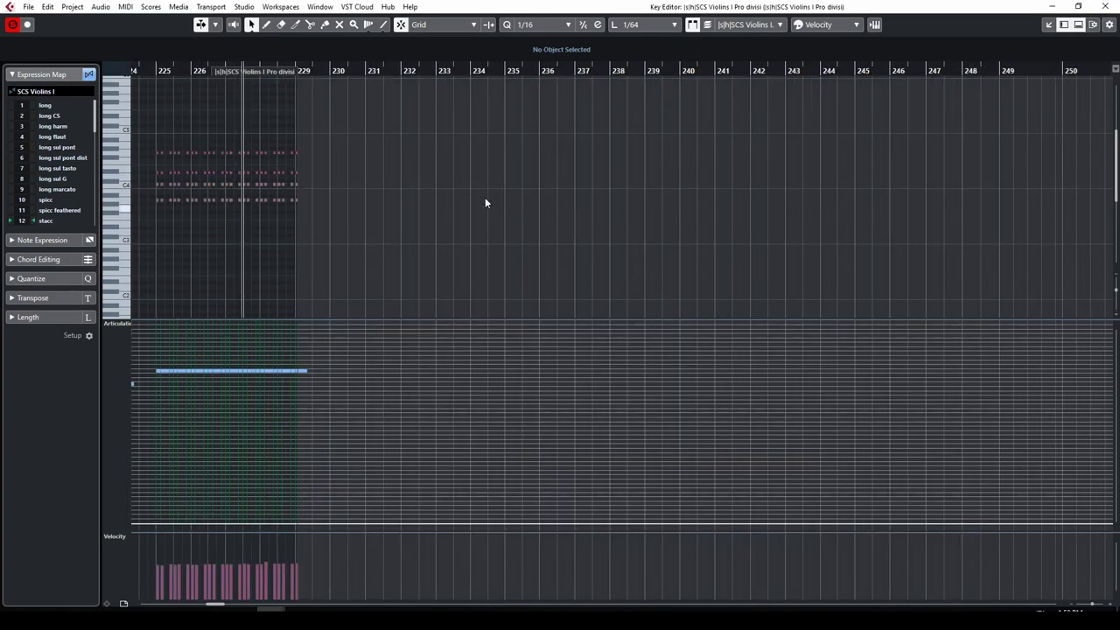
{"action": "key", "text": "Escape"}
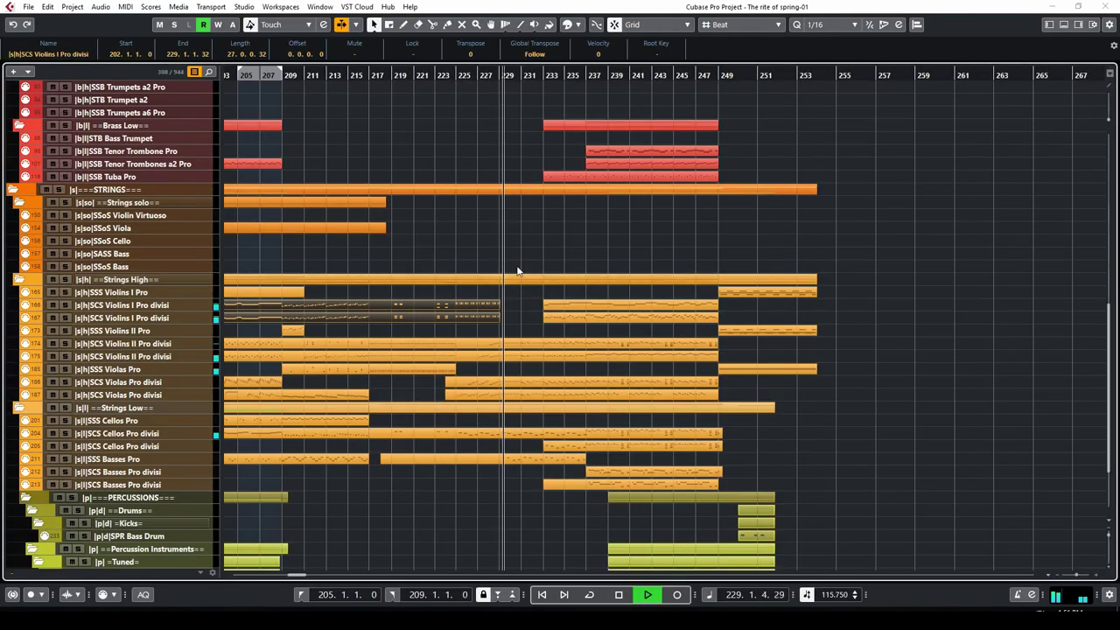
{"action": "left_click", "coordinate": [457, 110]}
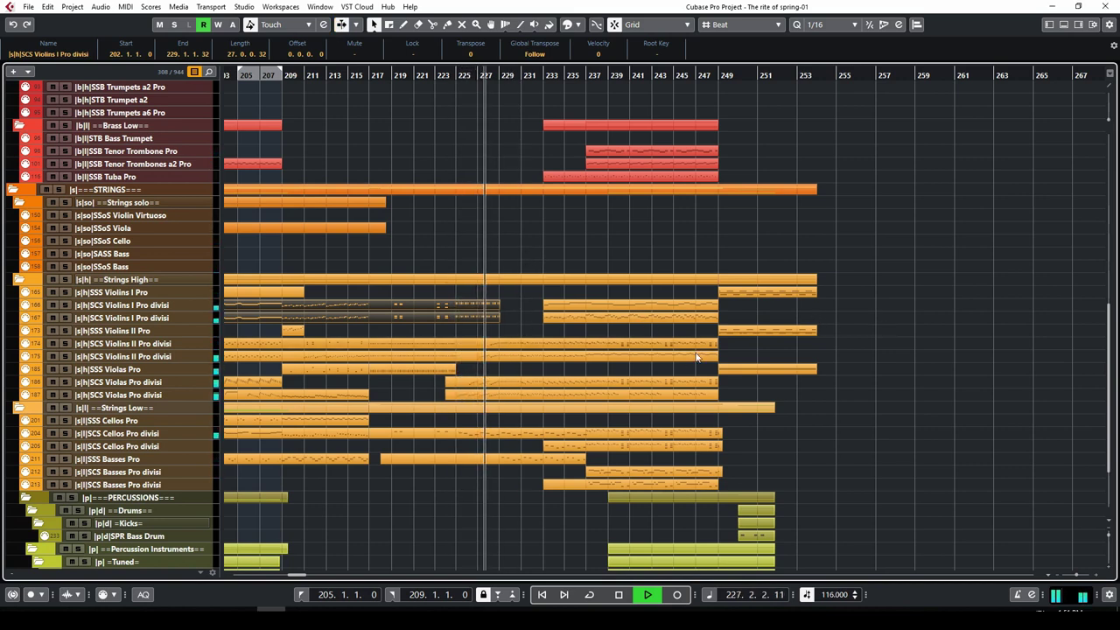
Open the divisi Violins II, violas and cellos together in the Key Editor and examine their runs and articulations up to bar 249.
{"action": "left_click_drag", "start_coordinate": [488, 401], "coordinate": [508, 348]}
{"action": "double_click", "coordinate": [498, 343]}
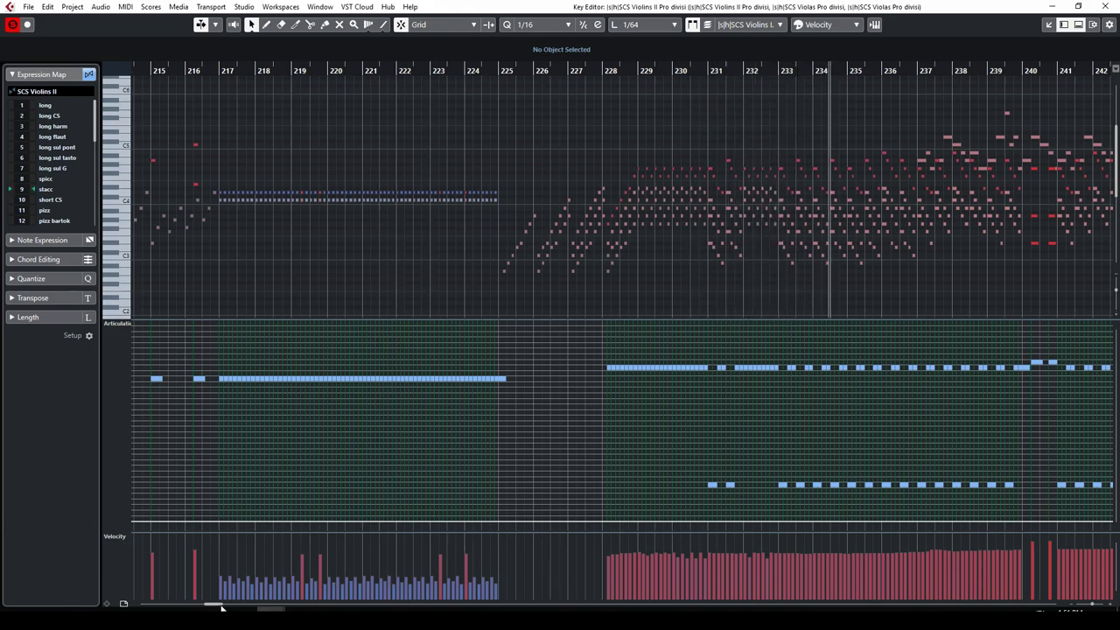
{"action": "left_click_drag", "start_coordinate": [221, 606], "coordinate": [224, 606]}
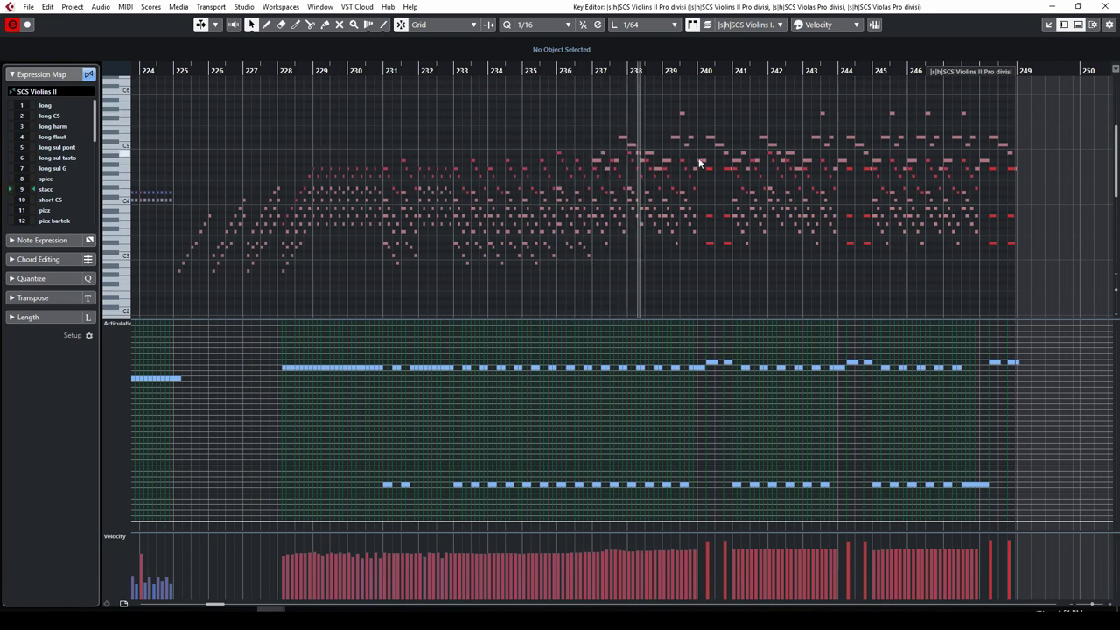
{"action": "left_click", "coordinate": [622, 139]}
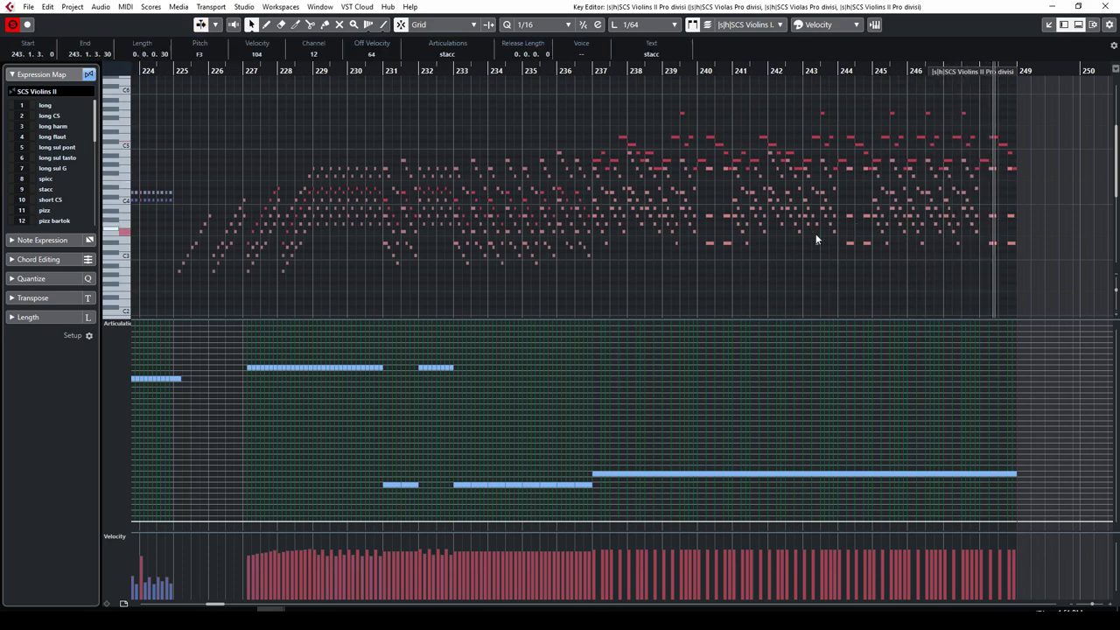
{"action": "left_click", "coordinate": [551, 216]}
{"action": "key", "text": "Escape"}
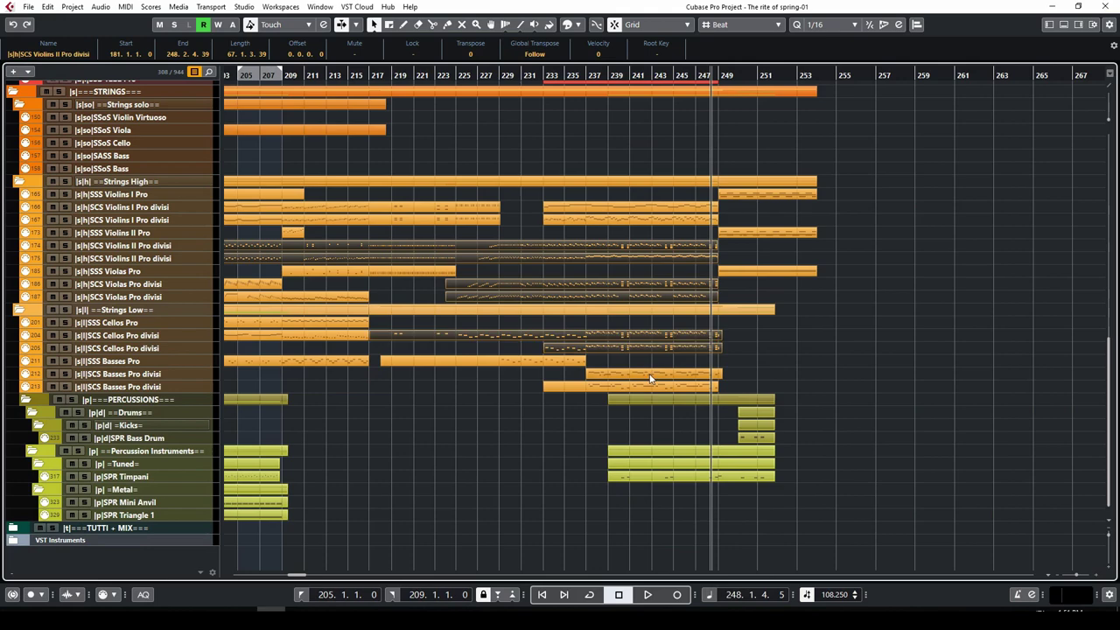
Add the divisi basses and Violins I to the selection and play them in the Key Editor from bar 242 before stopping.
{"action": "left_click", "coordinate": [650, 390], "text": "shift"}
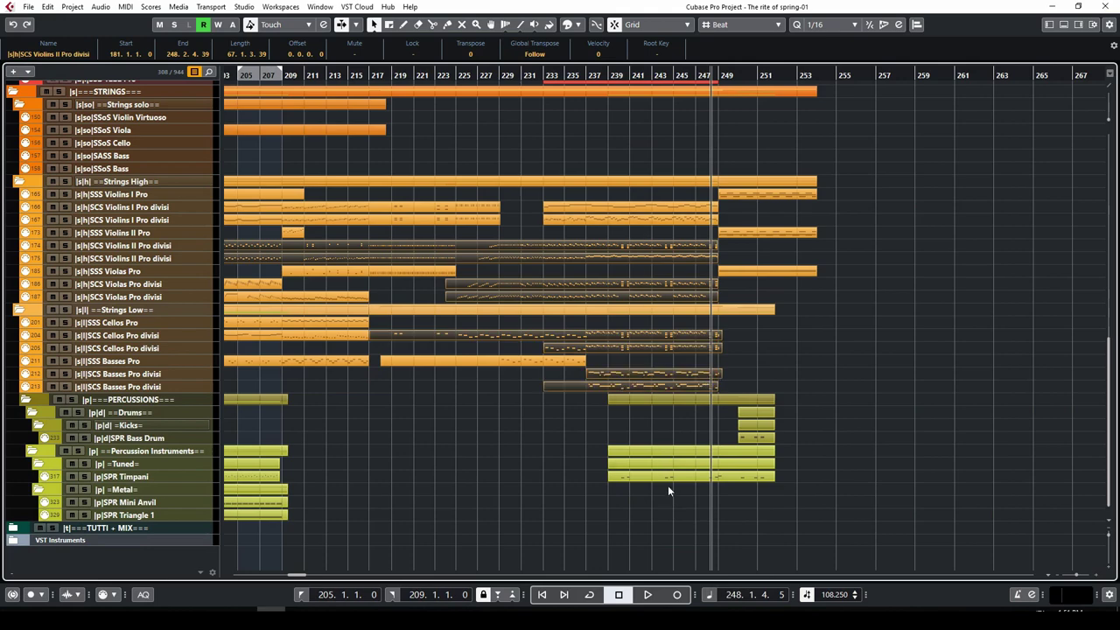
{"action": "left_click", "coordinate": [665, 220], "text": "shift"}
{"action": "left_click", "coordinate": [665, 208], "text": "shift"}
{"action": "left_click", "coordinate": [646, 76]}
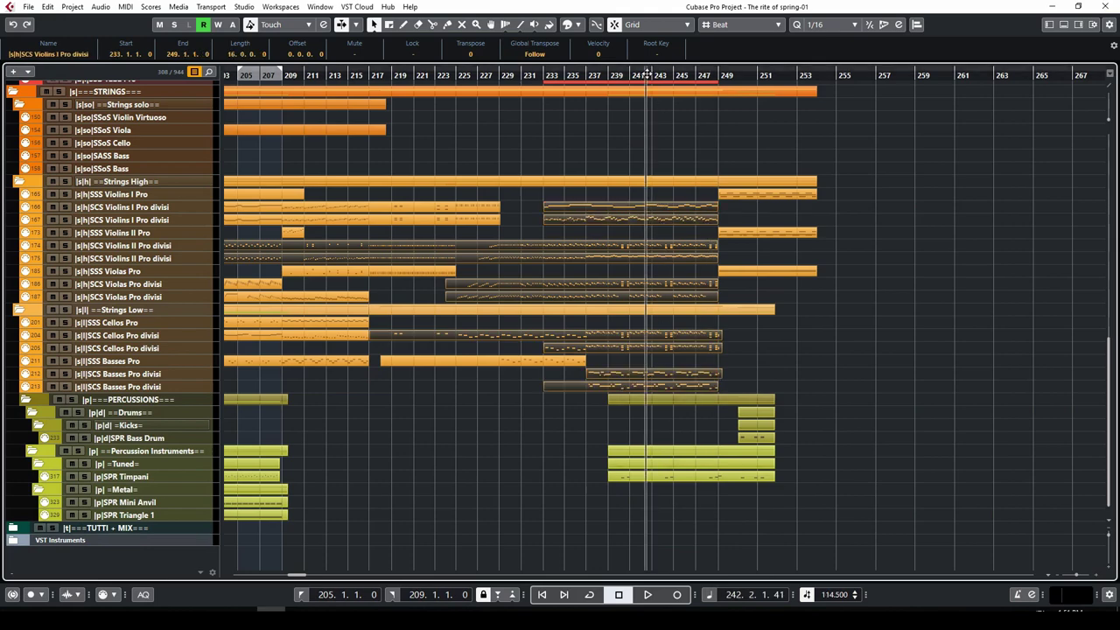
{"action": "double_click", "coordinate": [665, 211]}
{"action": "key", "text": "space"}
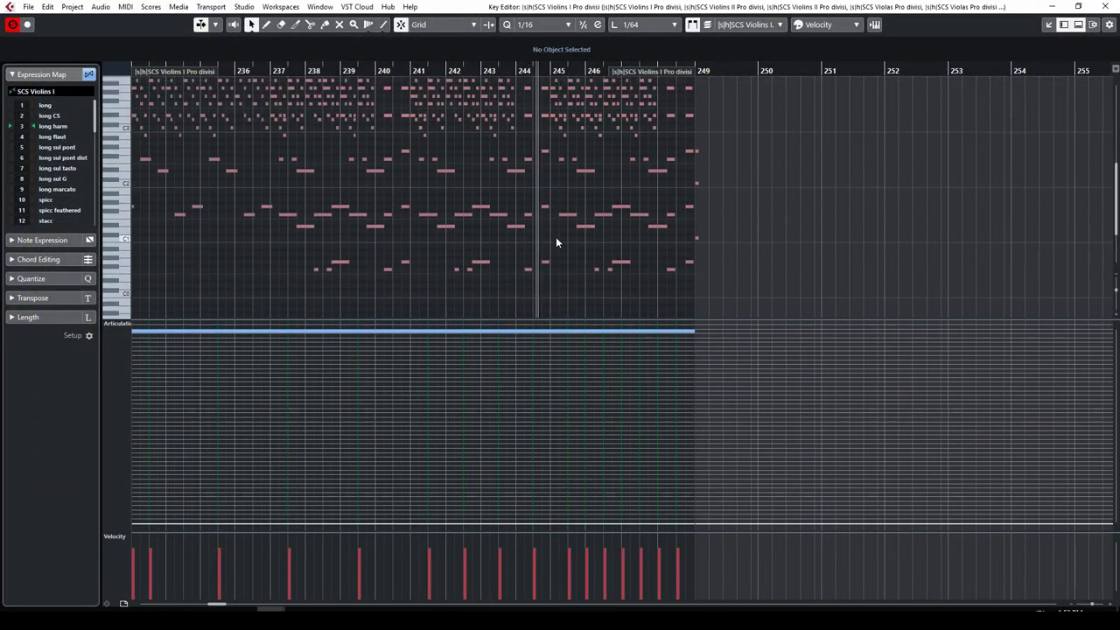
{"action": "left_click", "coordinate": [1106, 6]}
{"action": "key", "text": "space"}
Set the loop range to bars 237–249 and play it cycled with SSW Piccolo Flute I soloed.
{"action": "scroll", "coordinate": [770, 284], "scroll_direction": "up", "scroll_amount": 10}
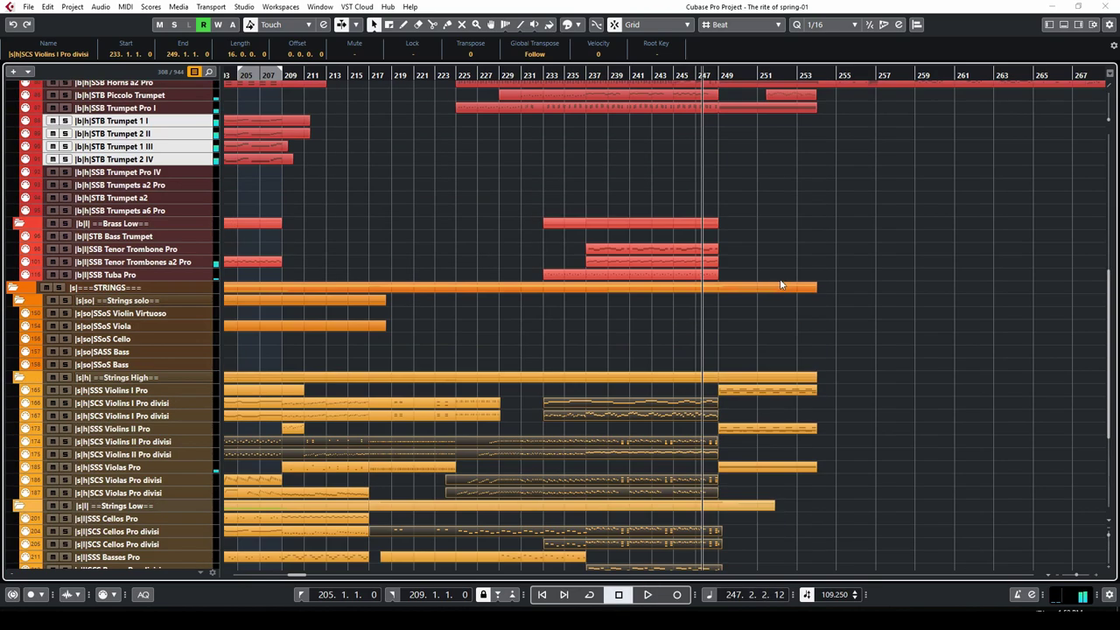
{"action": "scroll", "coordinate": [769, 298], "scroll_direction": "up", "scroll_amount": 5}
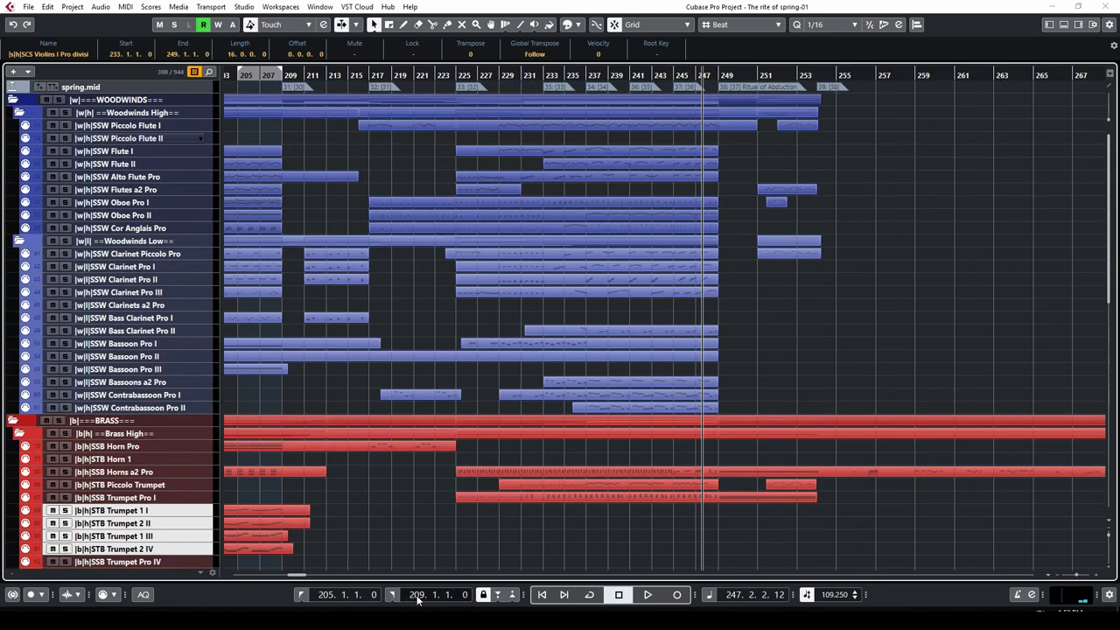
{"action": "scroll", "coordinate": [417, 594], "scroll_direction": "up", "scroll_amount": 16}
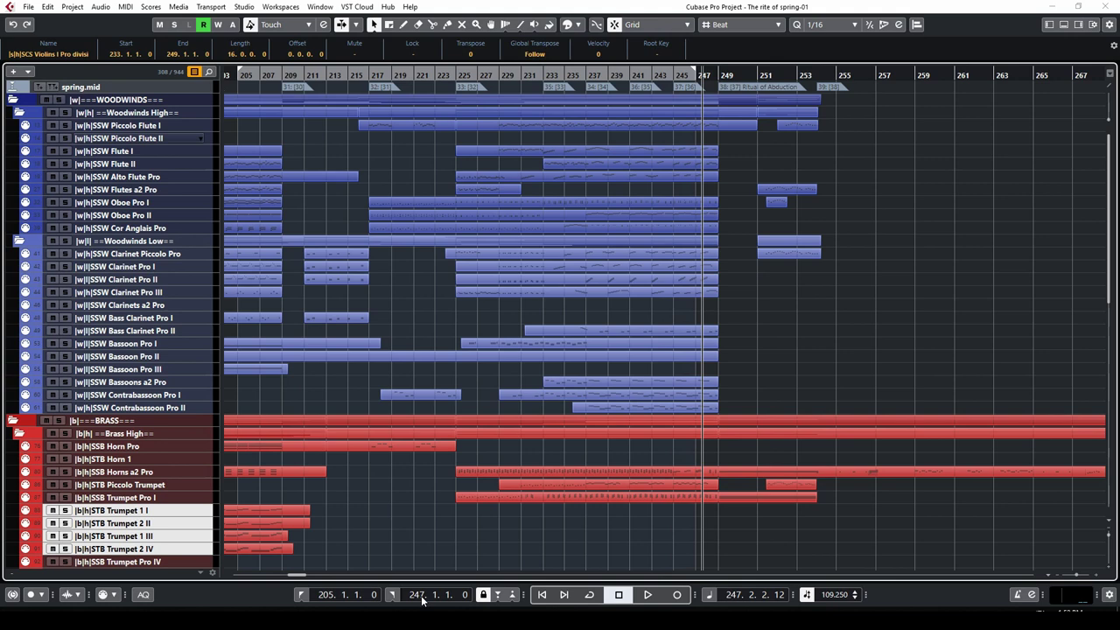
{"action": "scroll", "coordinate": [324, 600], "scroll_direction": "up", "scroll_amount": 5}
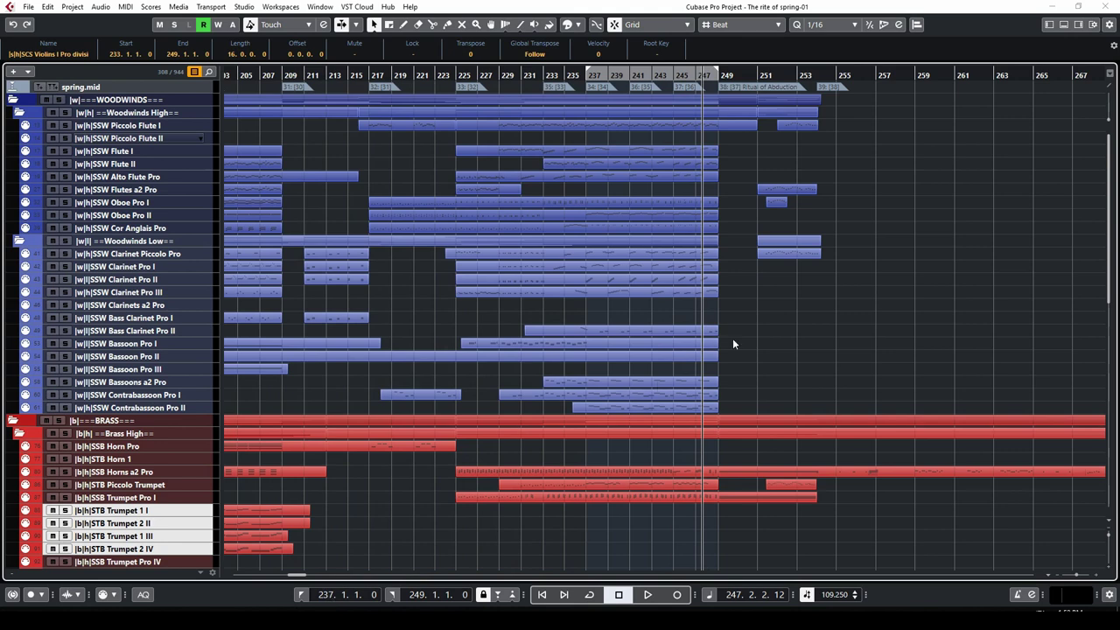
{"action": "left_click", "coordinate": [613, 70]}
{"action": "left_click", "coordinate": [587, 77]}
{"action": "key", "text": "space"}
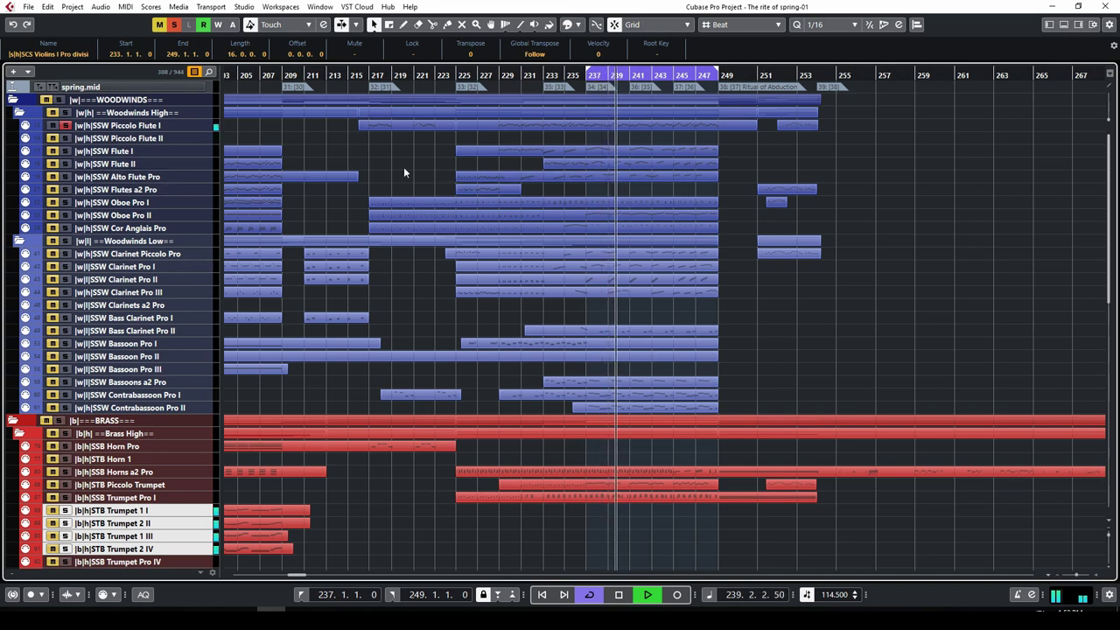
Add the active flutes, oboes, cor anglais, clarinets, bassoons and contrabassoons to the solo, moving the loop start to bar 241.
{"action": "left_click", "coordinate": [65, 151]}
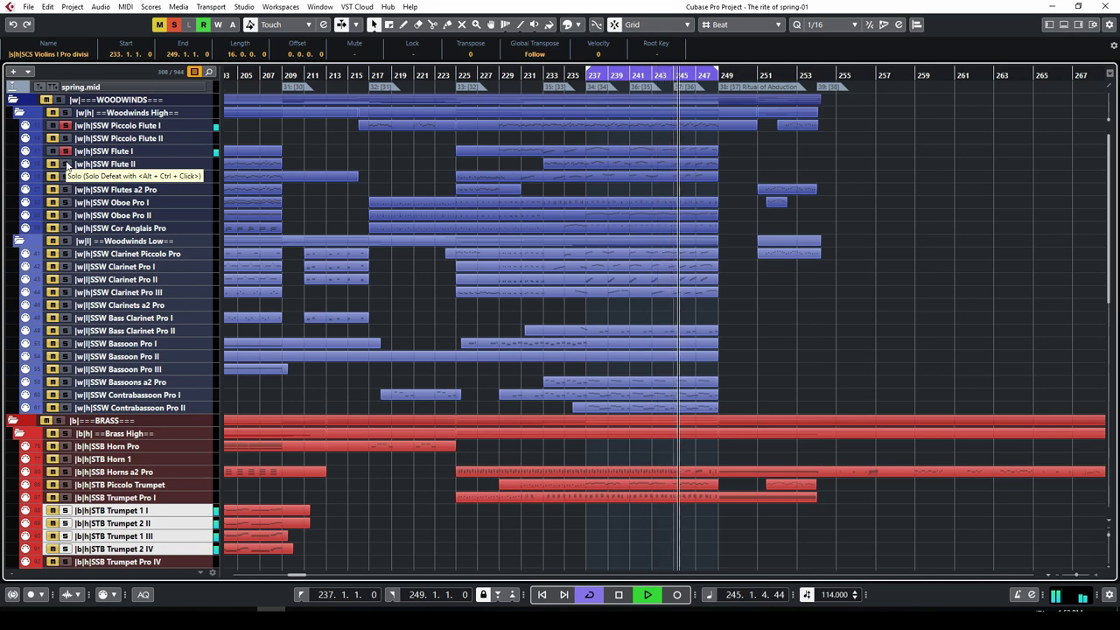
{"action": "left_click", "coordinate": [66, 164]}
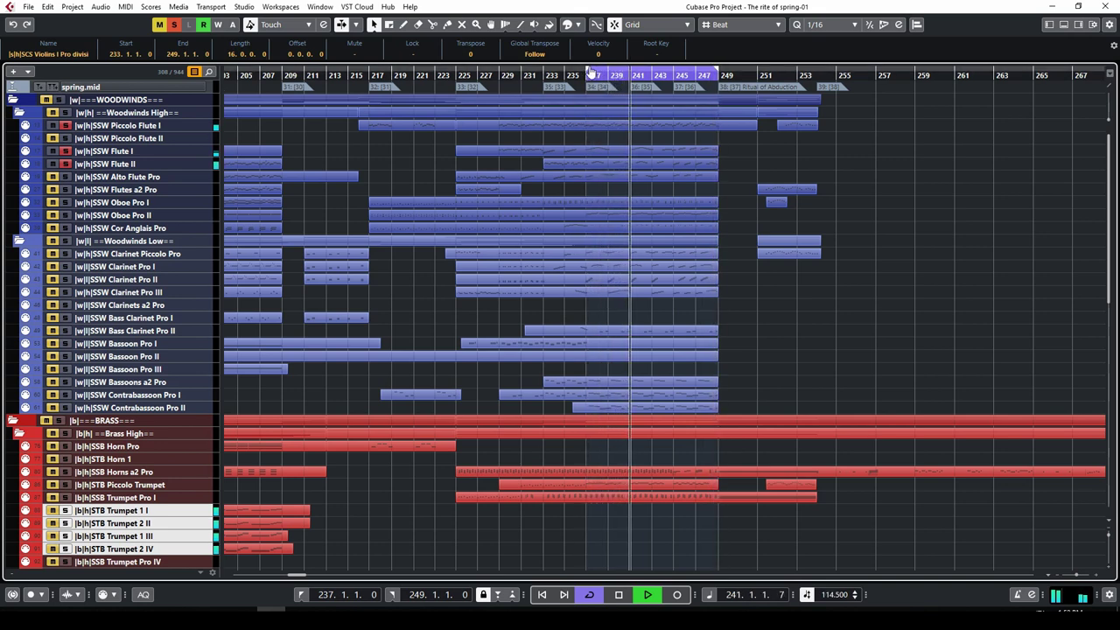
{"action": "left_click", "coordinate": [627, 73], "text": "ctrl"}
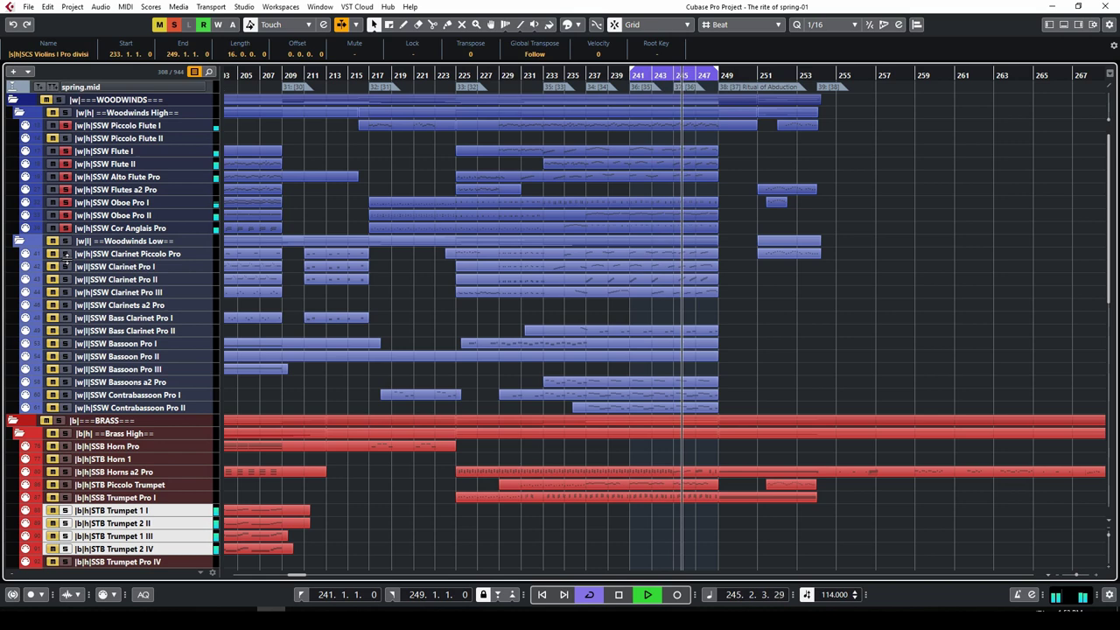
{"action": "left_click", "coordinate": [67, 256]}
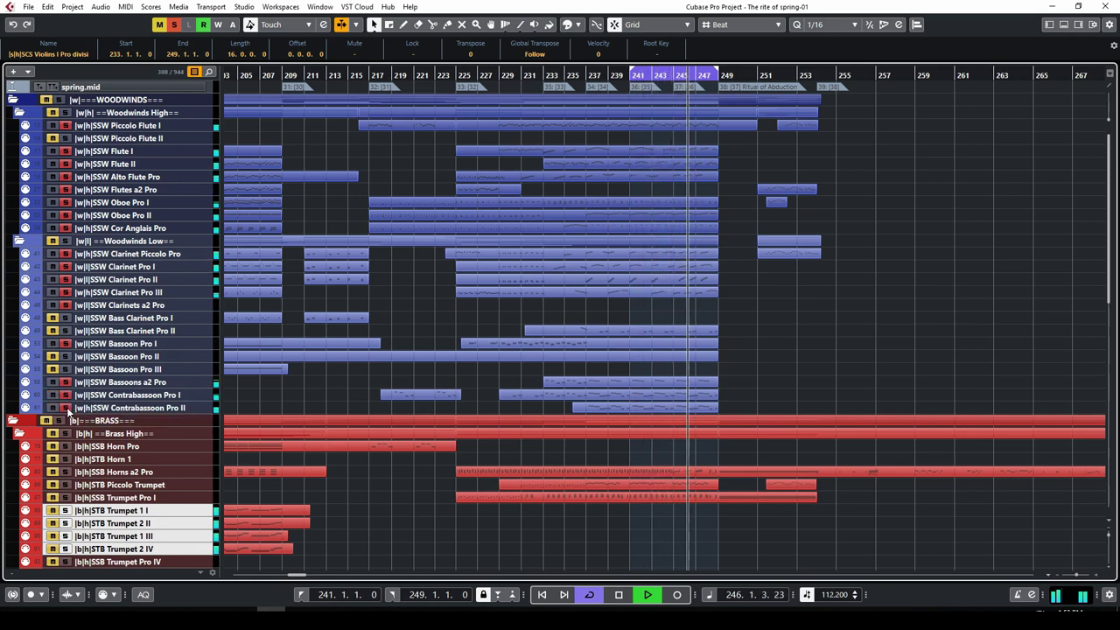
Add SSB Horns a2 Pro, STB Piccolo Trumpet, SSB Trumpet Pro I, both tenor trombone tracks and SSB Tuba Pro to the solo.
{"action": "scroll", "coordinate": [290, 279], "scroll_direction": "down", "scroll_amount": 3}
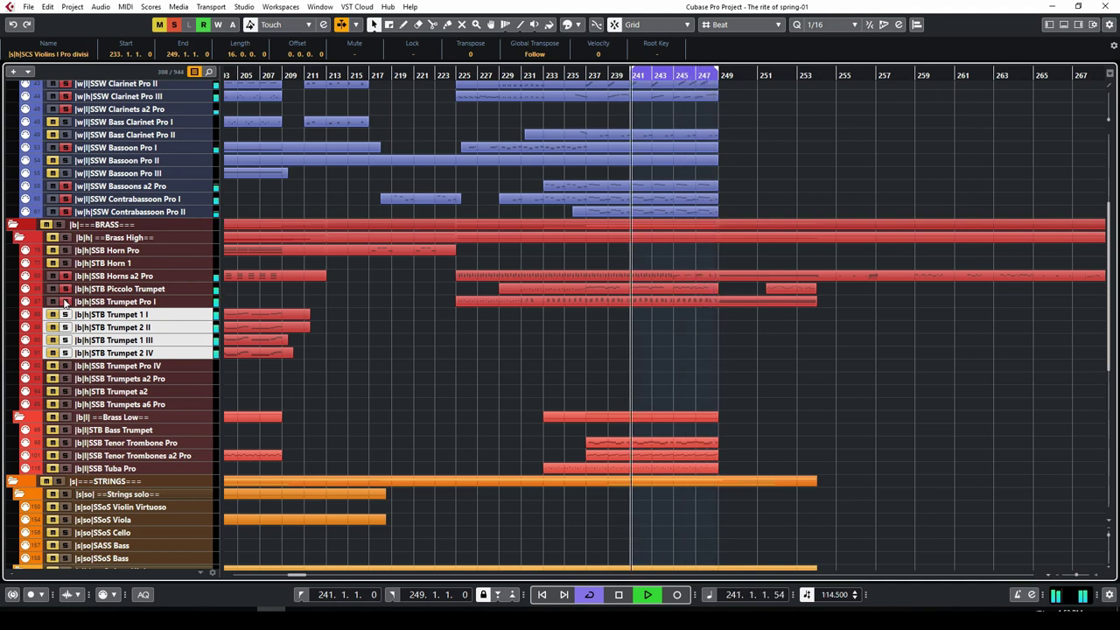
{"action": "scroll", "coordinate": [282, 287], "scroll_direction": "down", "scroll_amount": 5}
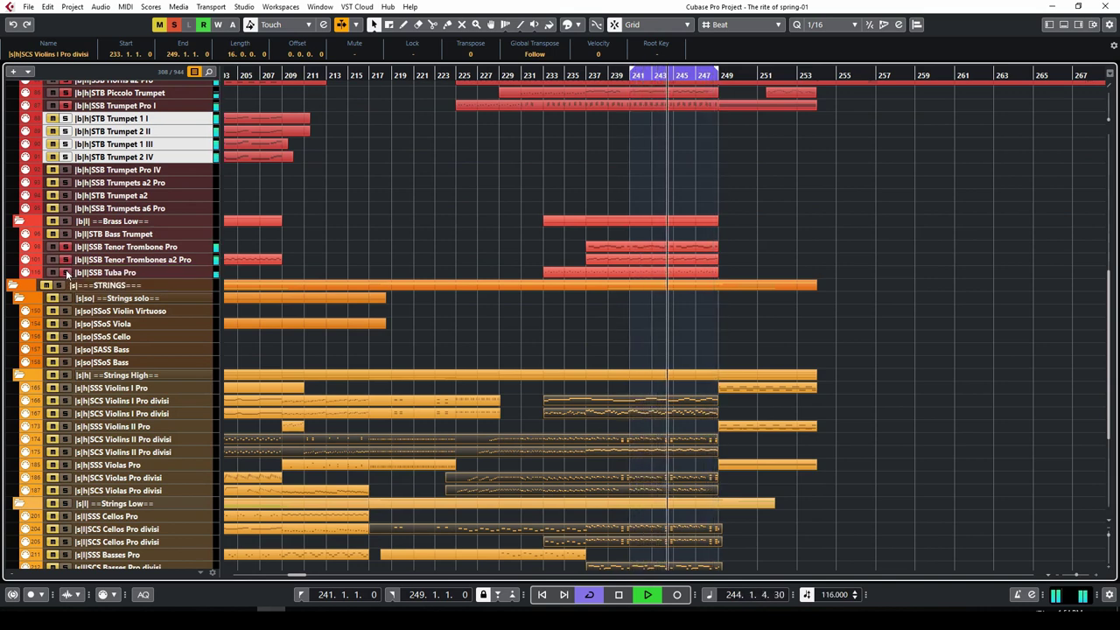
Add the divisi SCS Violins I, Violins II, Violas, Cellos and Basses tracks to the solo while the bars 241–249 loop plays.
{"action": "scroll", "coordinate": [227, 256], "scroll_direction": "down", "scroll_amount": 5}
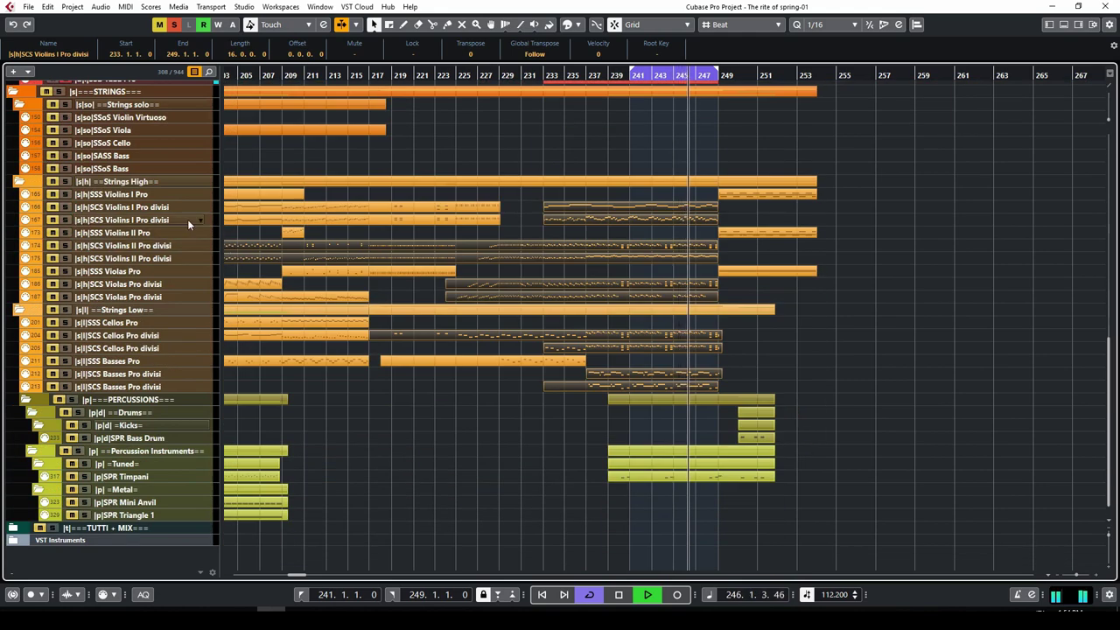
{"action": "left_click", "coordinate": [505, 458]}
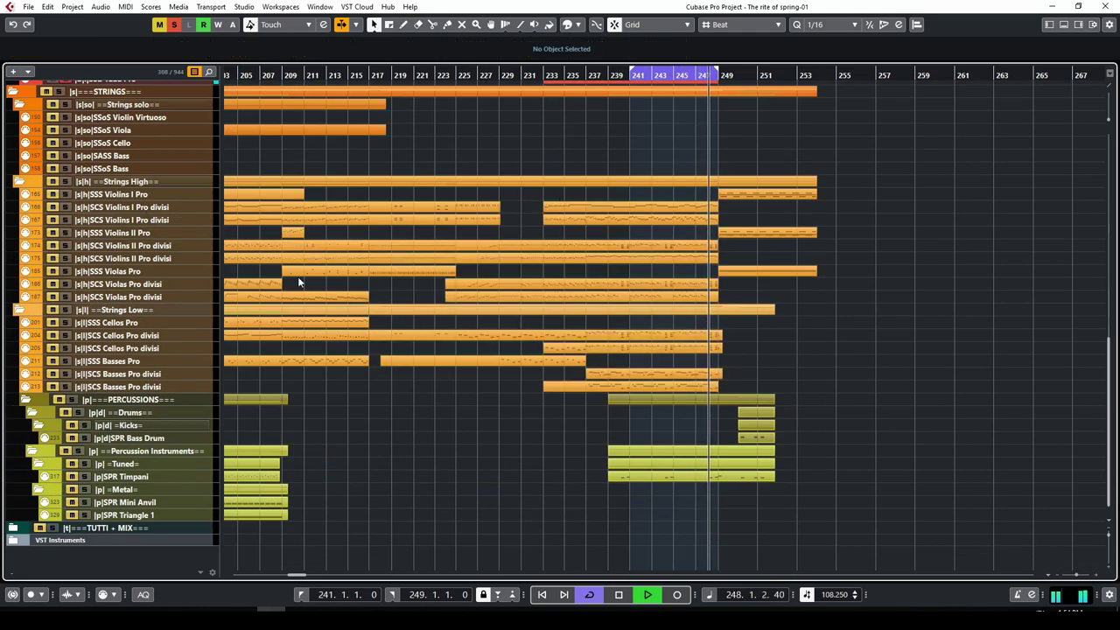
{"action": "left_click", "coordinate": [64, 221]}
{"action": "left_click", "coordinate": [65, 245]}
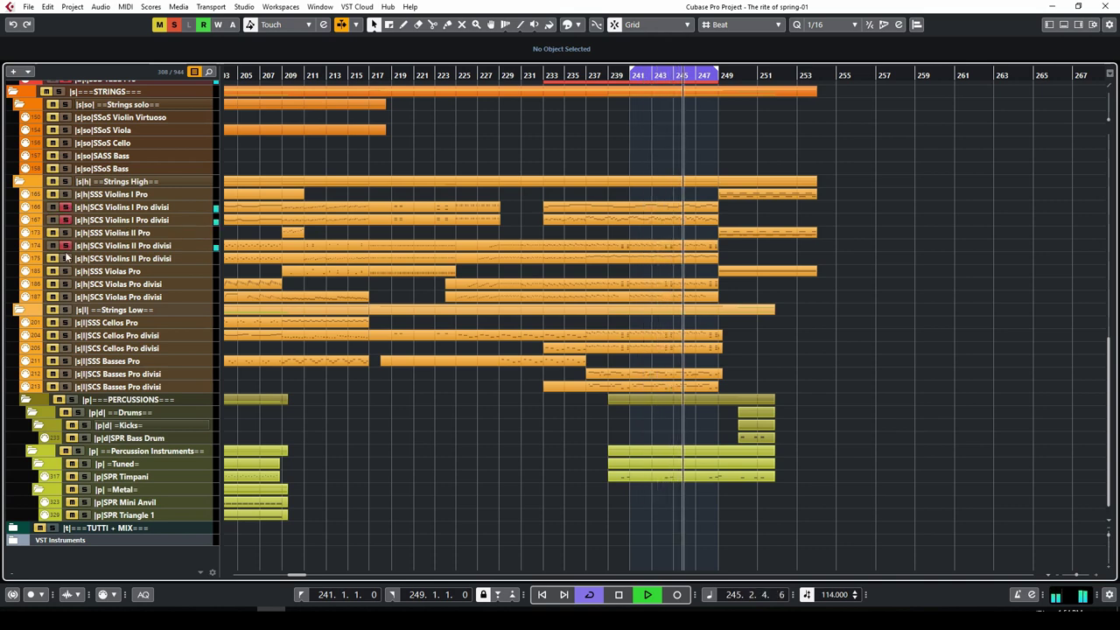
{"action": "left_click", "coordinate": [65, 259]}
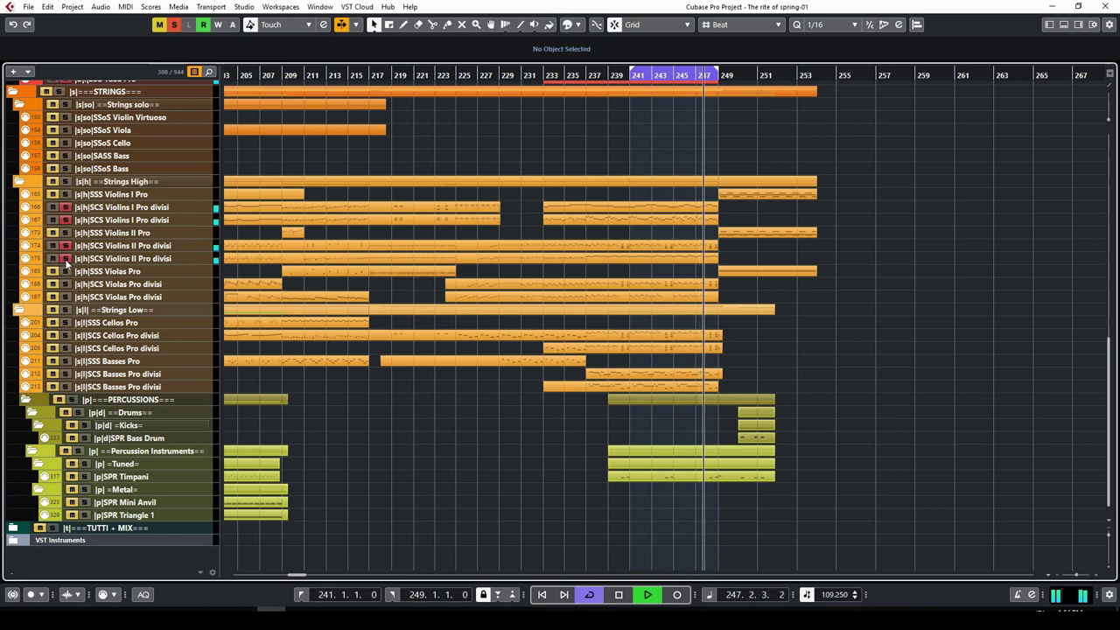
{"action": "left_click", "coordinate": [65, 284]}
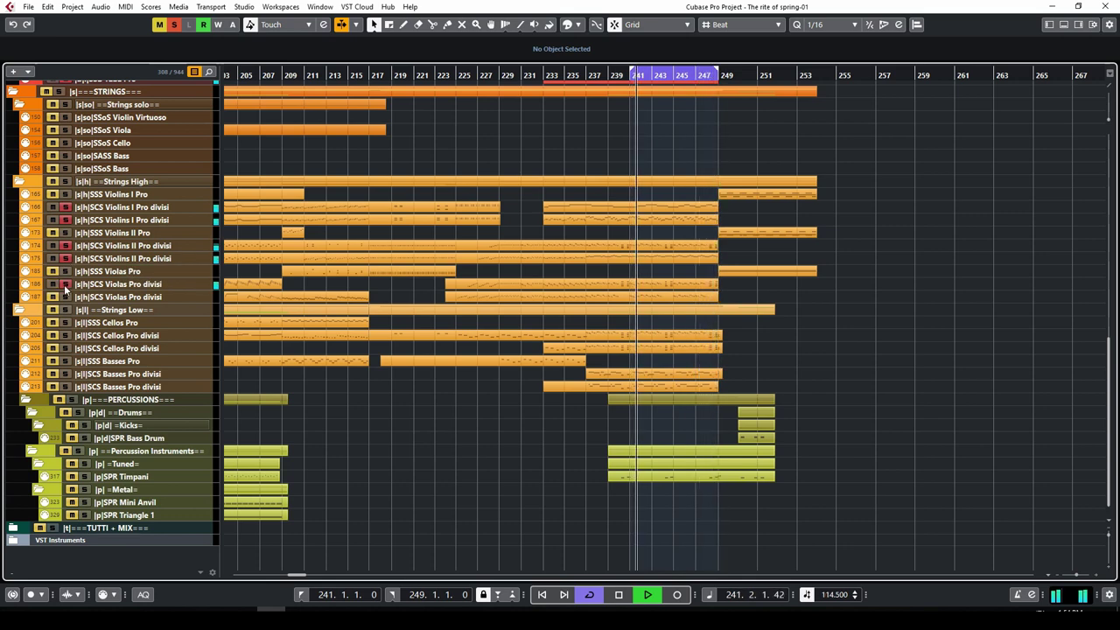
{"action": "left_click", "coordinate": [65, 297]}
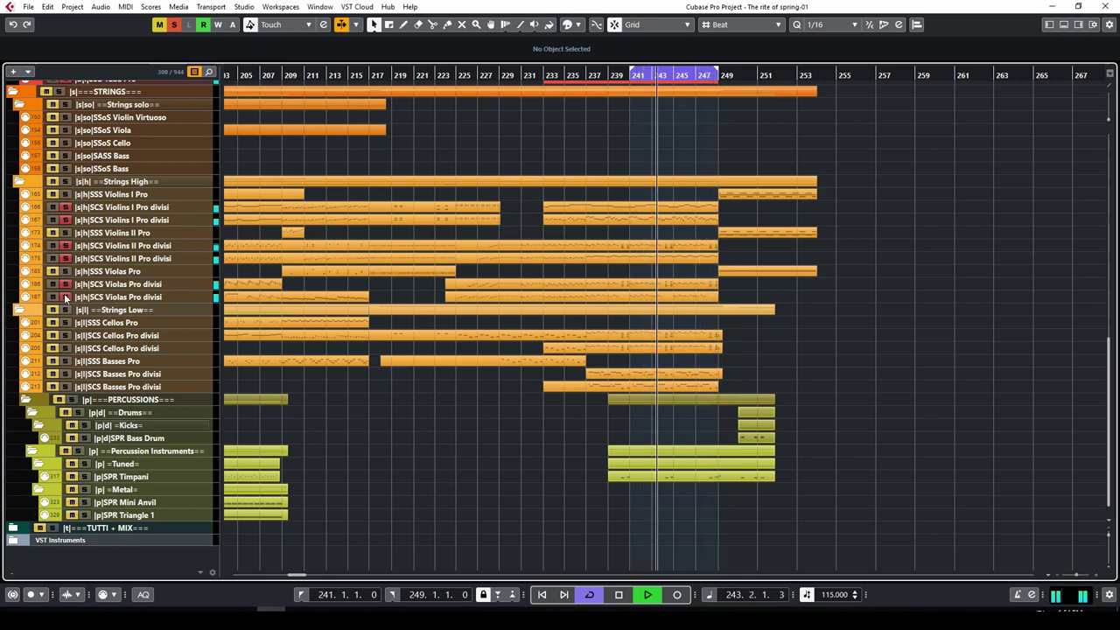
{"action": "left_click", "coordinate": [65, 335]}
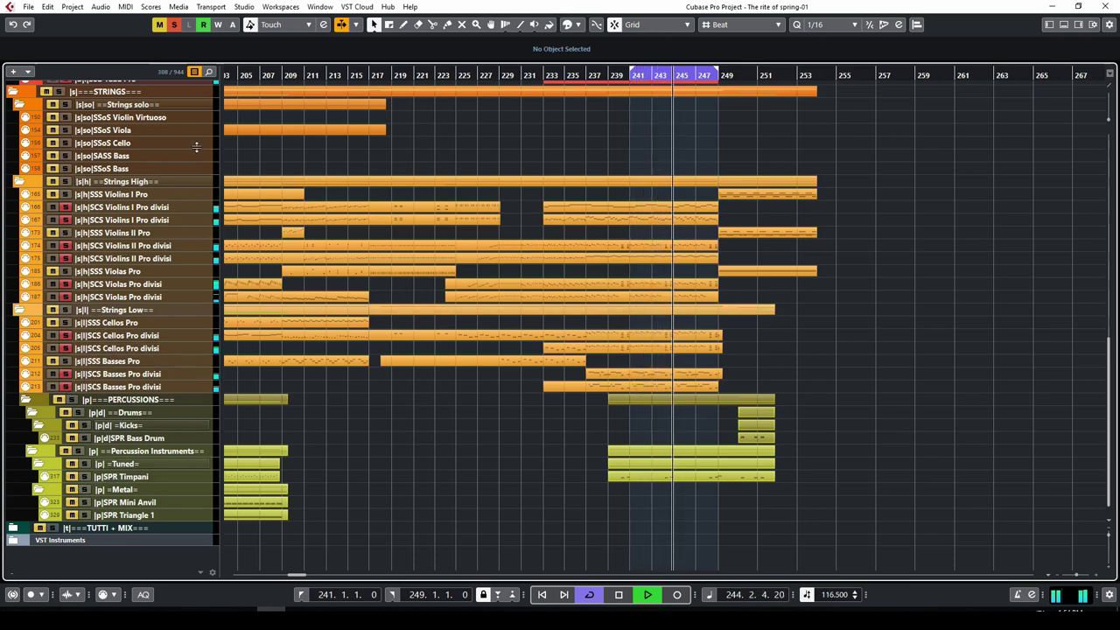
Clear all solos, stop playback and turn off cycling of the bars 241–249 range.
{"action": "left_click", "coordinate": [174, 25]}
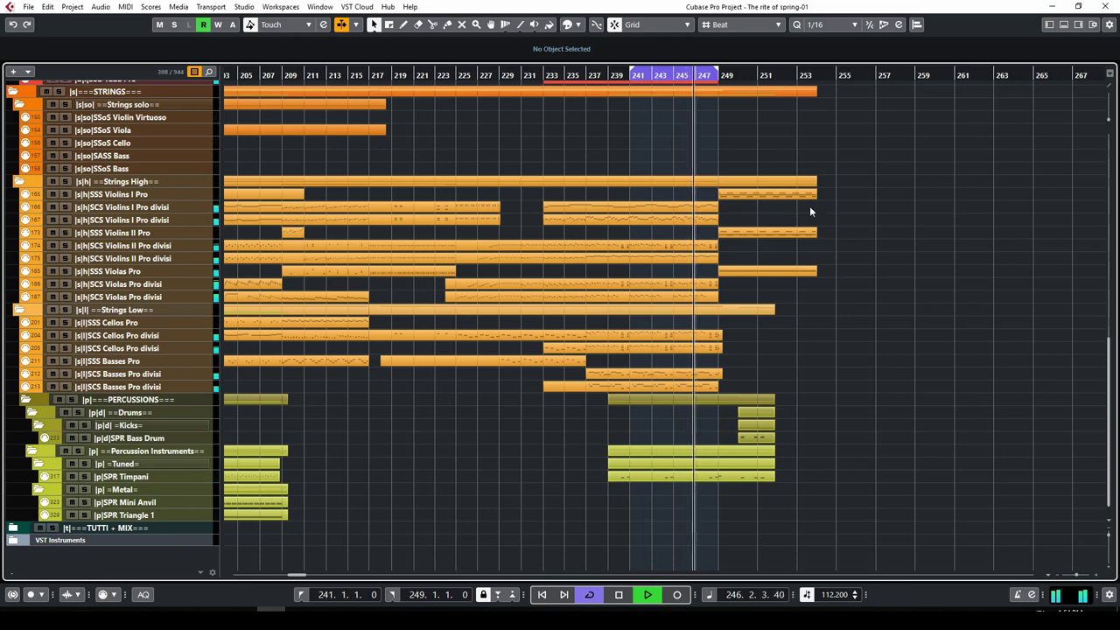
{"action": "scroll", "coordinate": [612, 201], "scroll_direction": "up", "scroll_amount": 10}
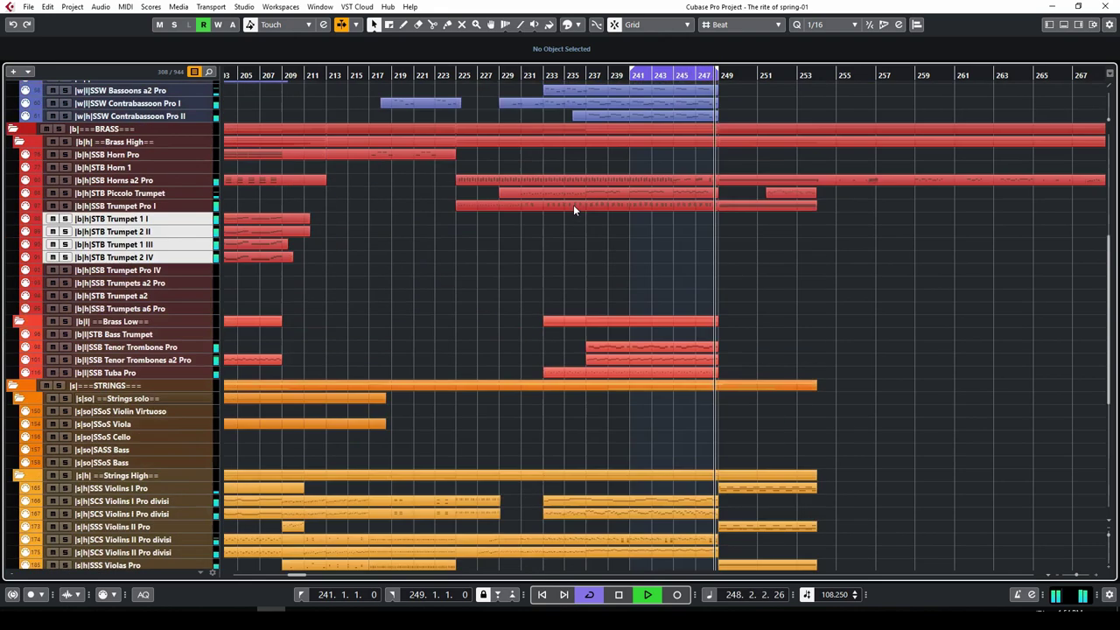
{"action": "key", "text": "space"}
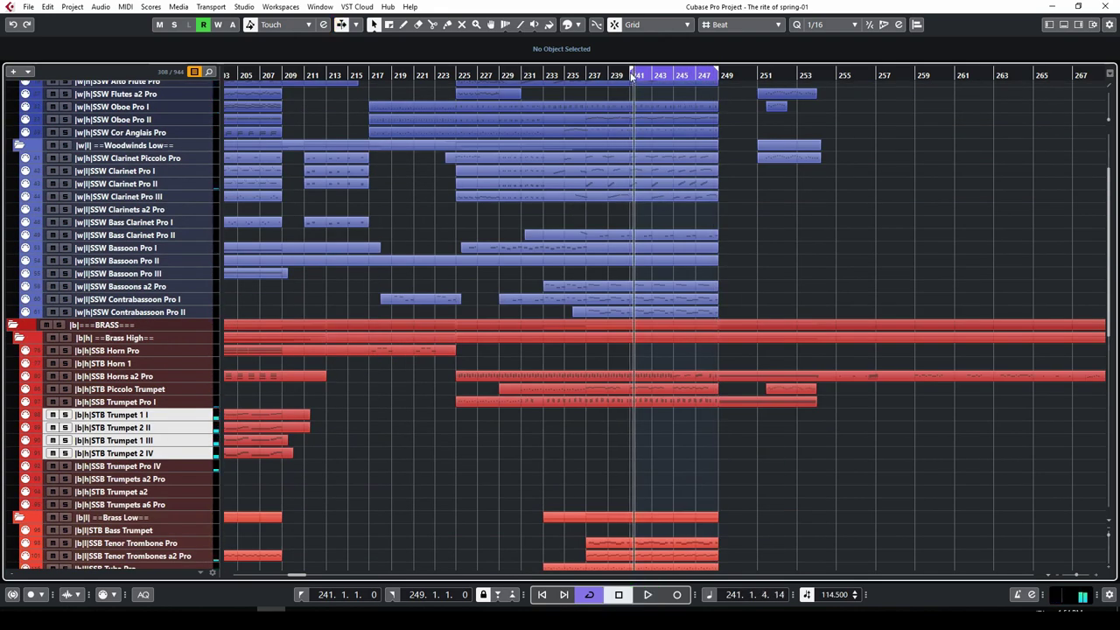
{"action": "left_click", "coordinate": [632, 76]}
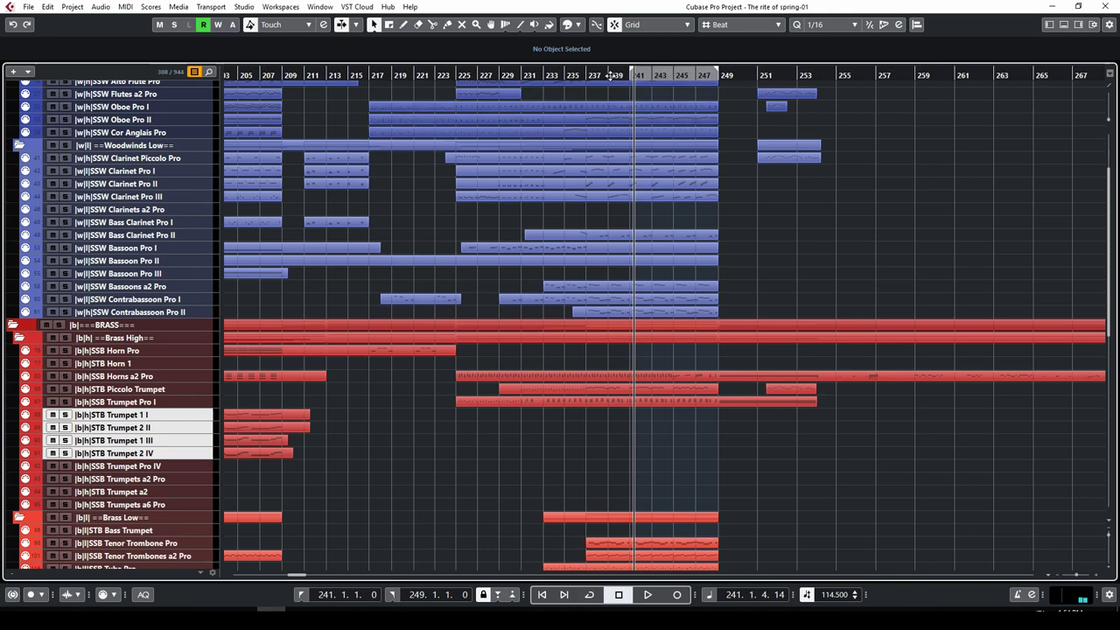
Play the full orchestra from about bar 233 into bar 249, following the woodwind, brass, string and percussion tracks.
{"action": "left_click_drag", "start_coordinate": [611, 75], "coordinate": [602, 77]}
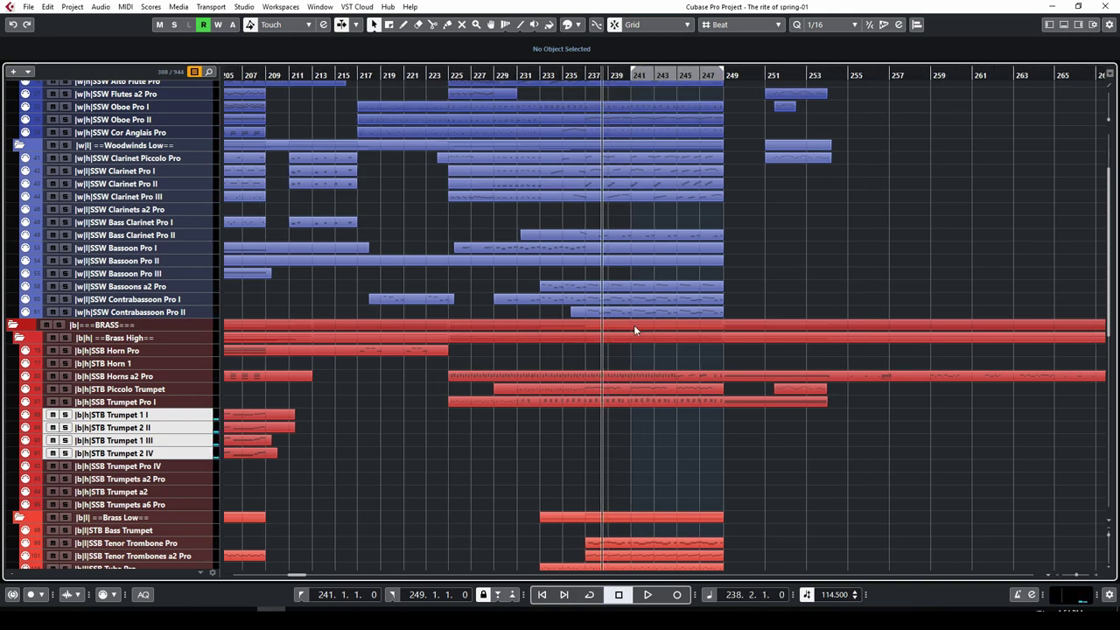
{"action": "scroll", "coordinate": [634, 324], "scroll_direction": "down", "scroll_amount": 2}
{"action": "scroll", "coordinate": [617, 180], "scroll_direction": "up", "scroll_amount": 4}
{"action": "left_click", "coordinate": [592, 91]}
{"action": "key", "text": "space"}
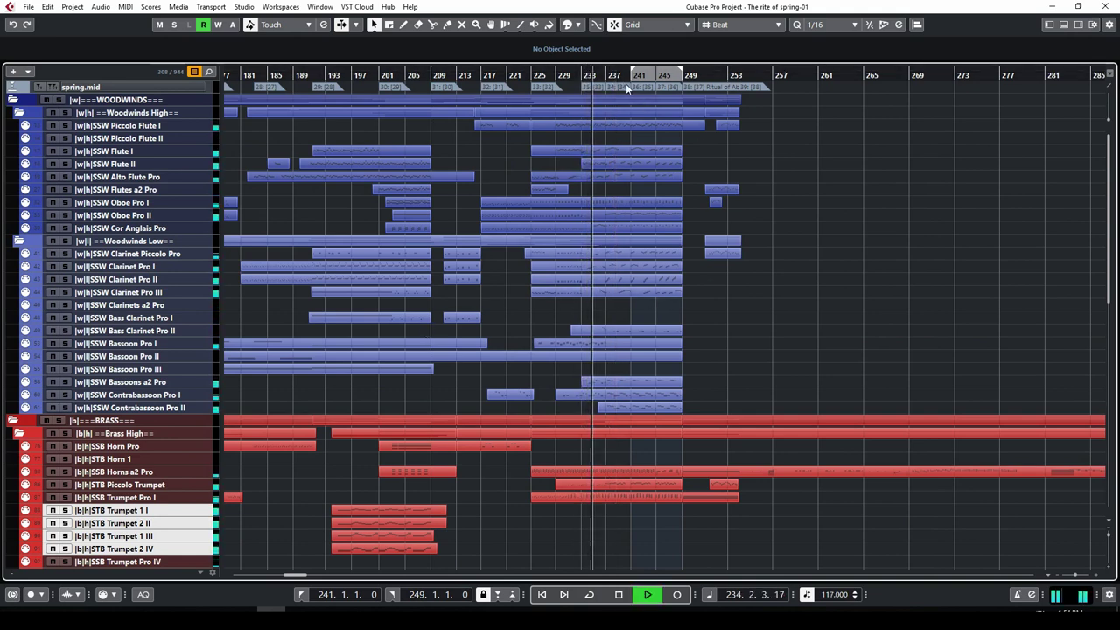
{"action": "scroll", "coordinate": [713, 324], "scroll_direction": "down", "scroll_amount": 10}
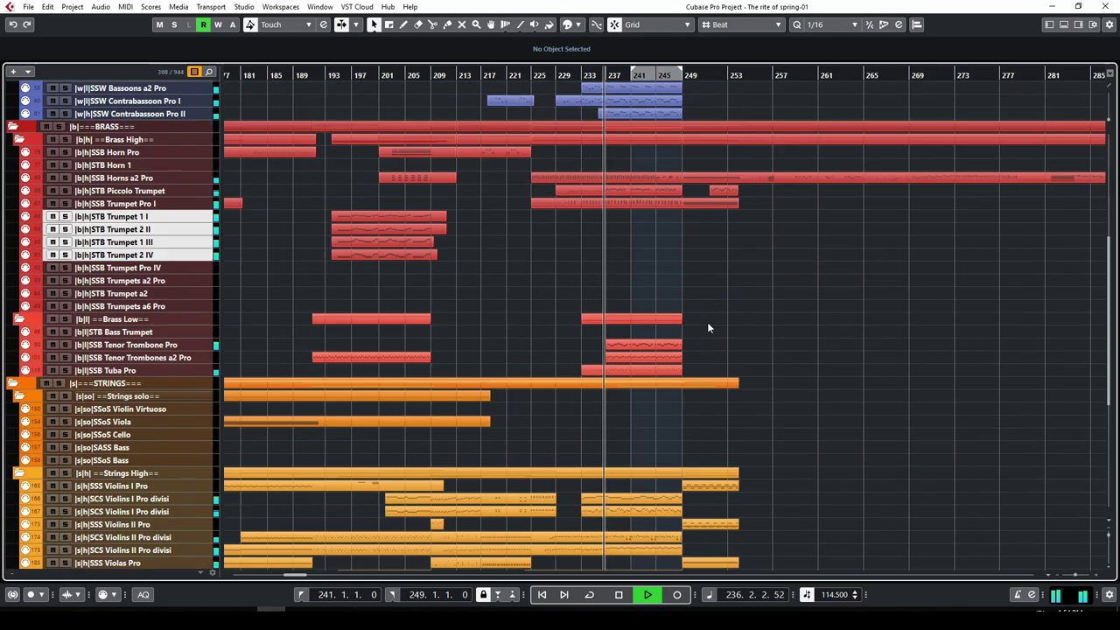
{"action": "scroll", "coordinate": [700, 322], "scroll_direction": "down", "scroll_amount": 3}
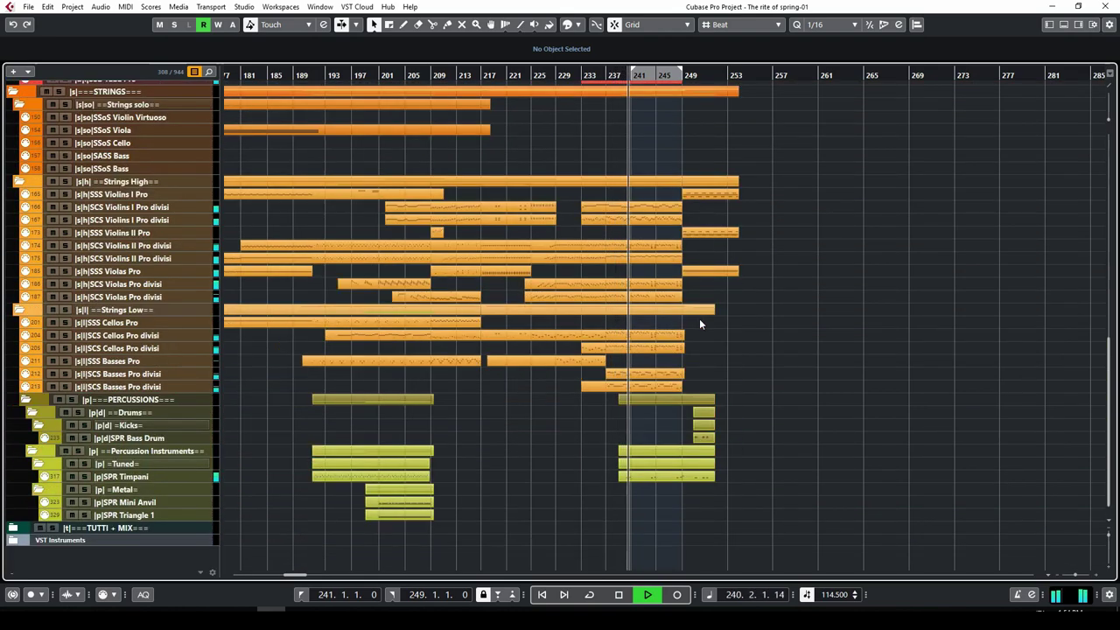
{"action": "scroll", "coordinate": [699, 324], "scroll_direction": "up", "scroll_amount": 12}
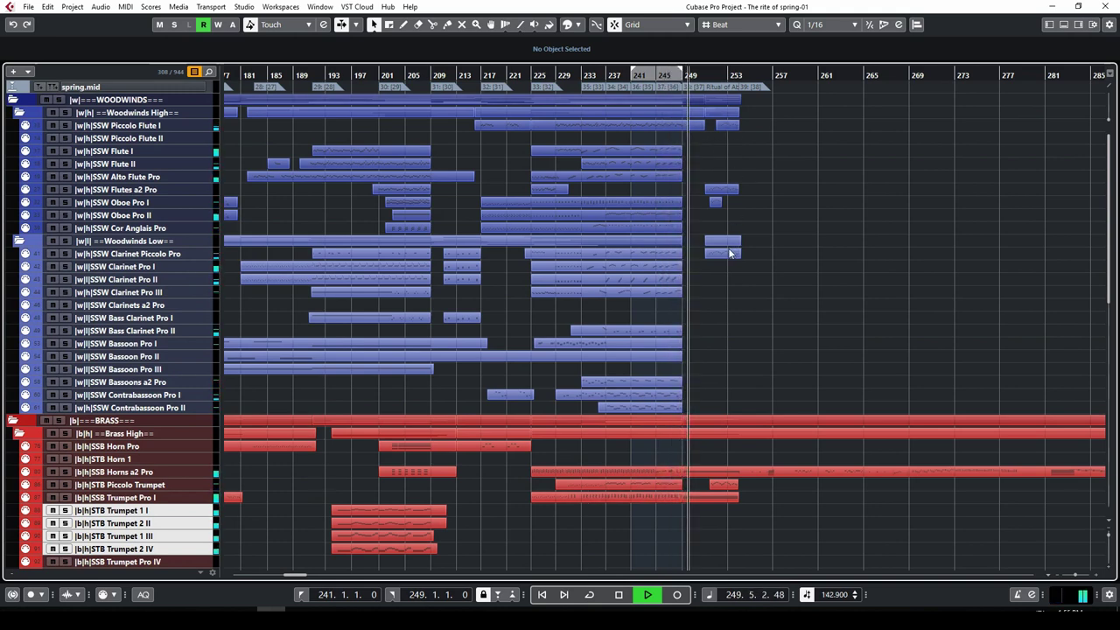
Solo the whole WOODWINDS folder, play it from just before bar 241 and stop near bar 249.
{"action": "left_click", "coordinate": [64, 113]}
{"action": "left_click", "coordinate": [58, 100]}
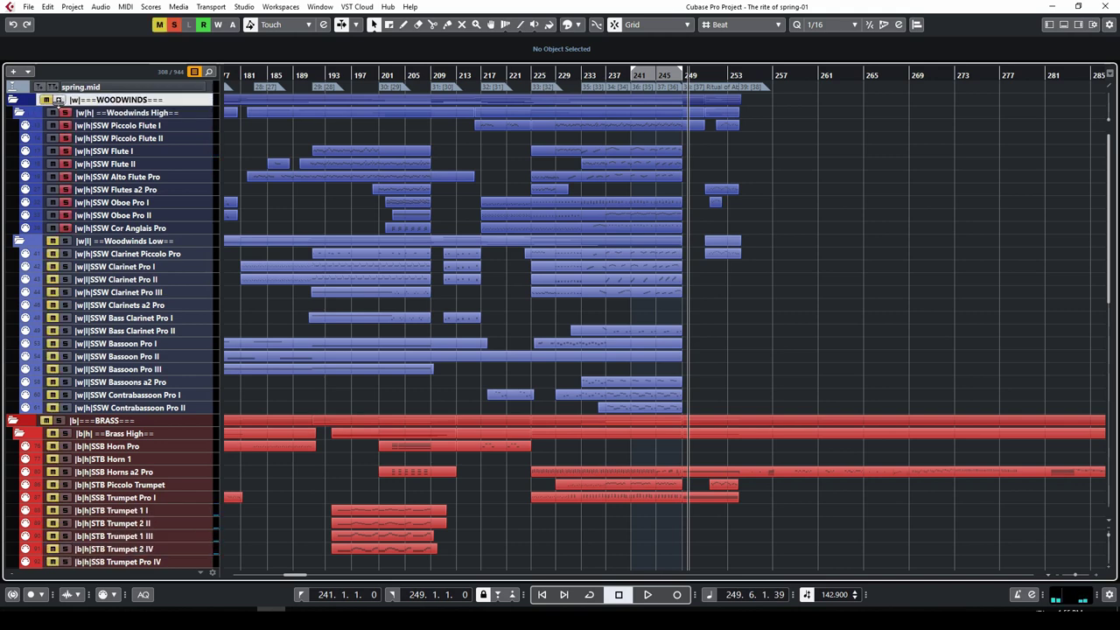
{"action": "left_click", "coordinate": [628, 75]}
{"action": "key", "text": "space"}
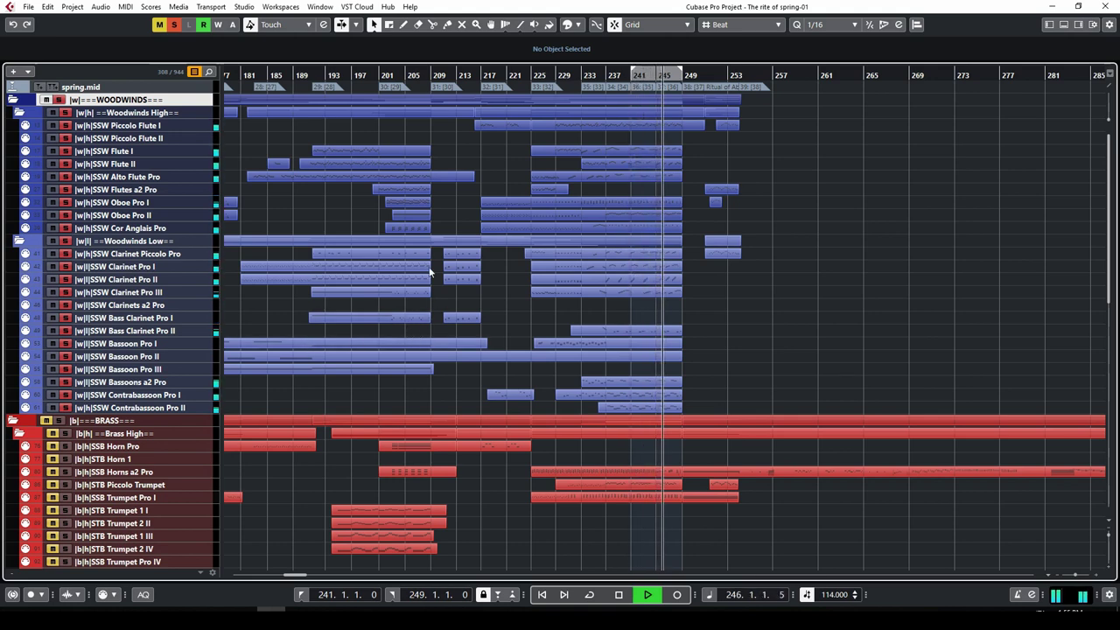
{"action": "left_click", "coordinate": [617, 596]}
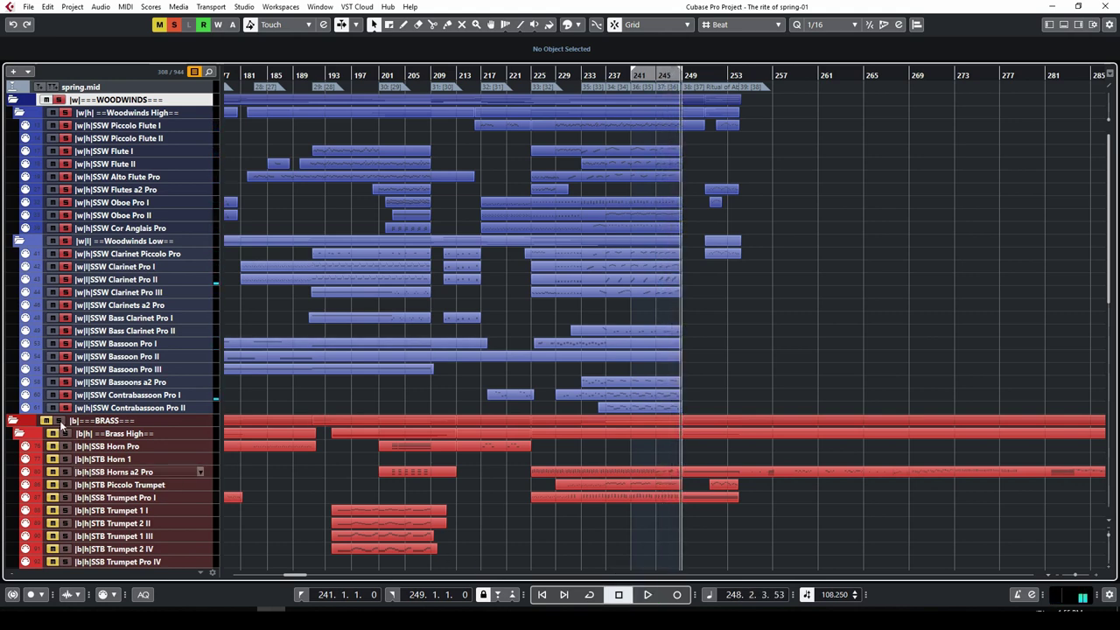
Switch the solo from the woodwinds to the BRASS folder and play it from about bar 237 to bar 248.
{"action": "left_click", "coordinate": [49, 99]}
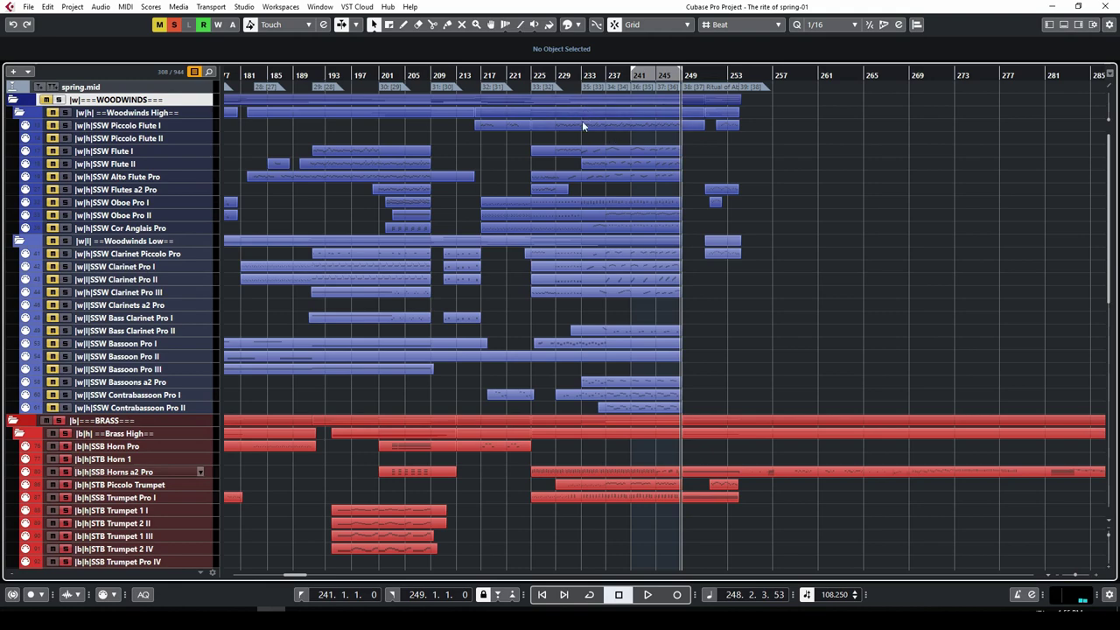
{"action": "scroll", "coordinate": [582, 112], "scroll_direction": "down", "scroll_amount": 5}
{"action": "left_click", "coordinate": [607, 75]}
{"action": "key", "text": "space"}
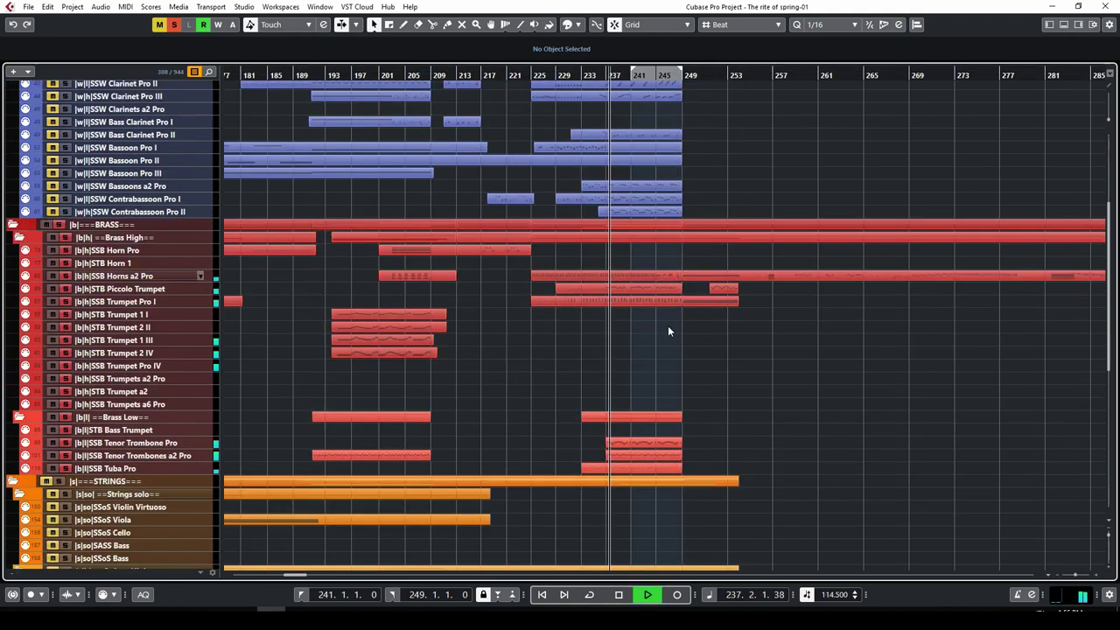
{"action": "scroll", "coordinate": [676, 327], "scroll_direction": "down", "scroll_amount": 3}
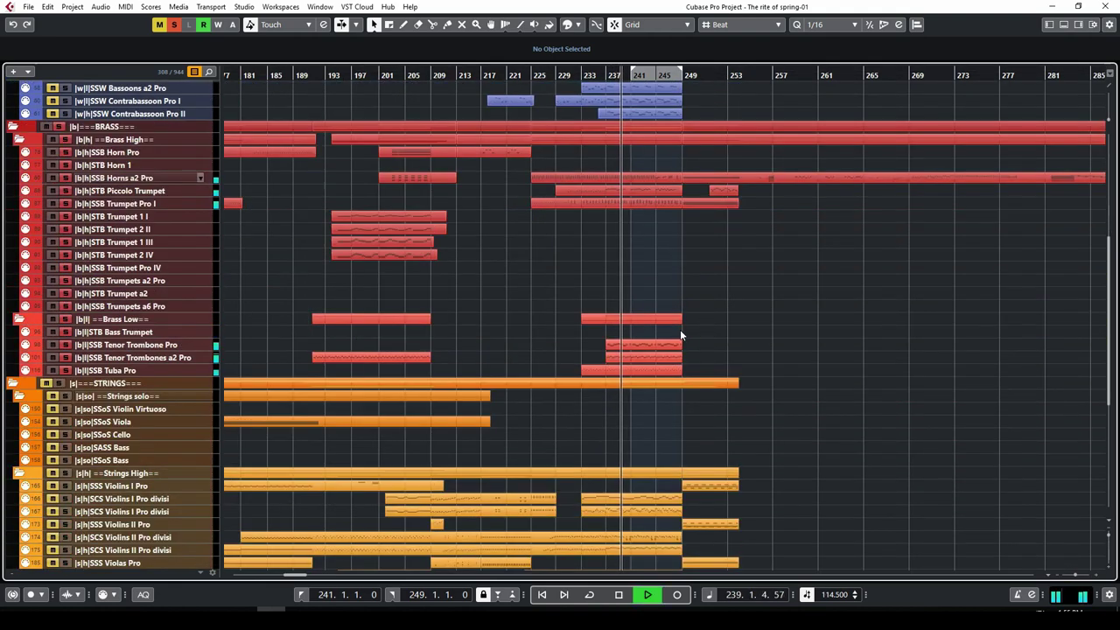
{"action": "scroll", "coordinate": [680, 329], "scroll_direction": "down", "scroll_amount": 3}
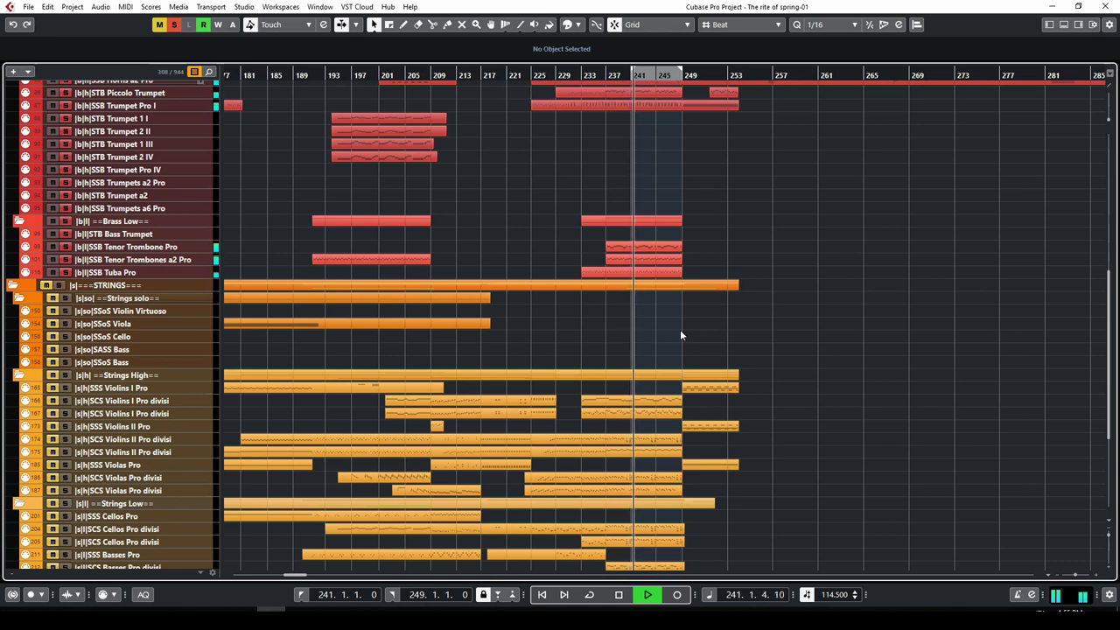
{"action": "scroll", "coordinate": [679, 329], "scroll_direction": "up", "scroll_amount": 3}
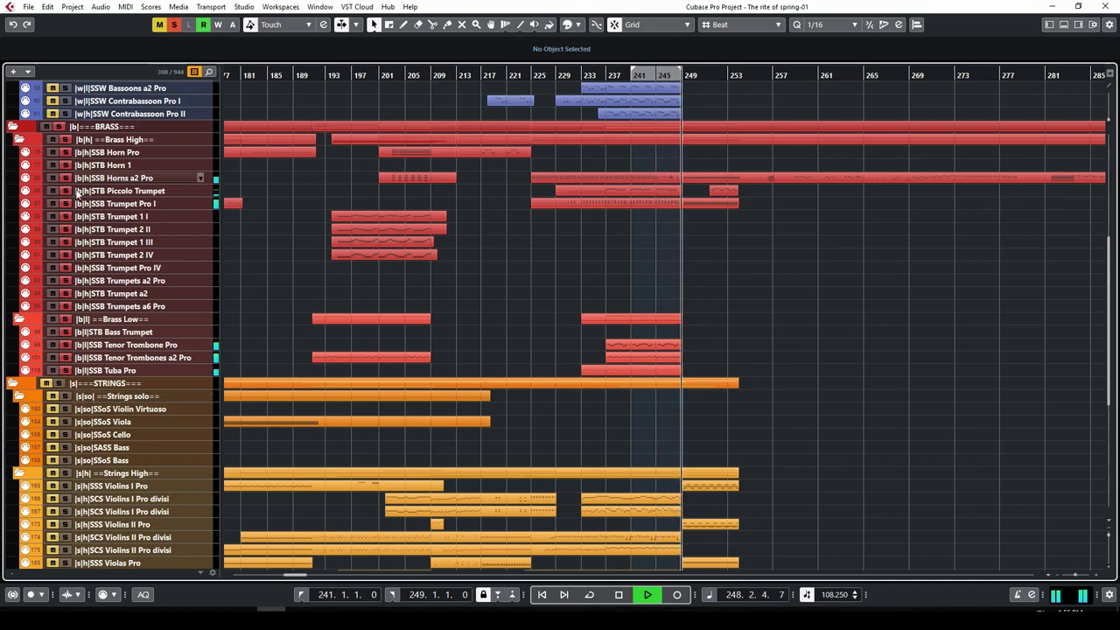
Switch the solo from the brass to the STRINGS folder and play it from about bar 237.
{"action": "left_click", "coordinate": [58, 127]}
{"action": "left_click", "coordinate": [59, 383]}
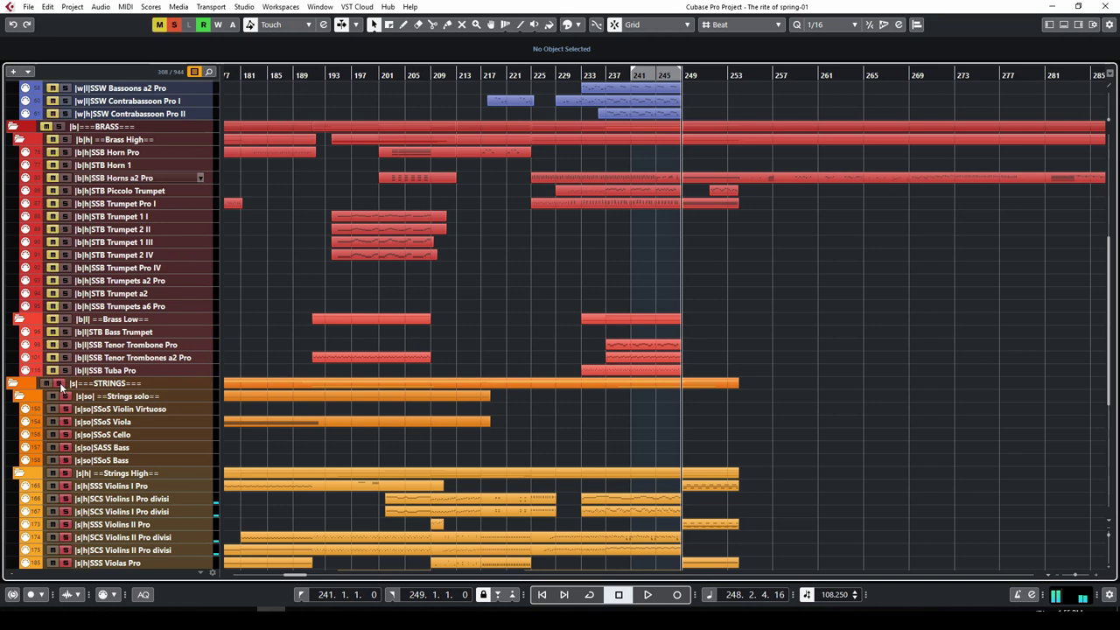
{"action": "double_click", "coordinate": [608, 74]}
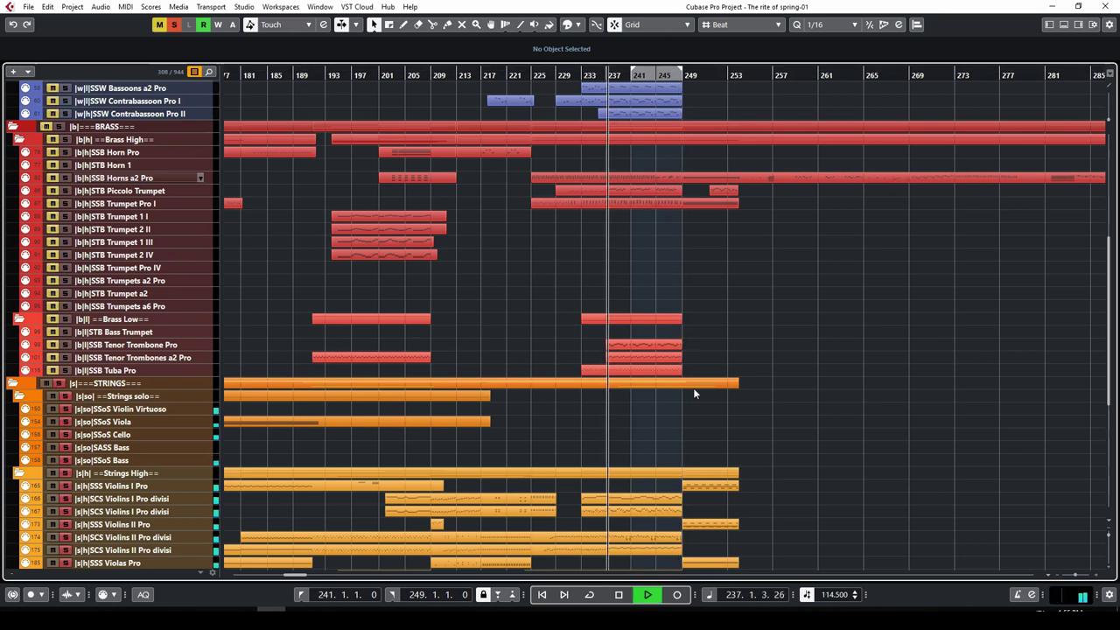
{"action": "scroll", "coordinate": [693, 387], "scroll_direction": "down", "scroll_amount": 5}
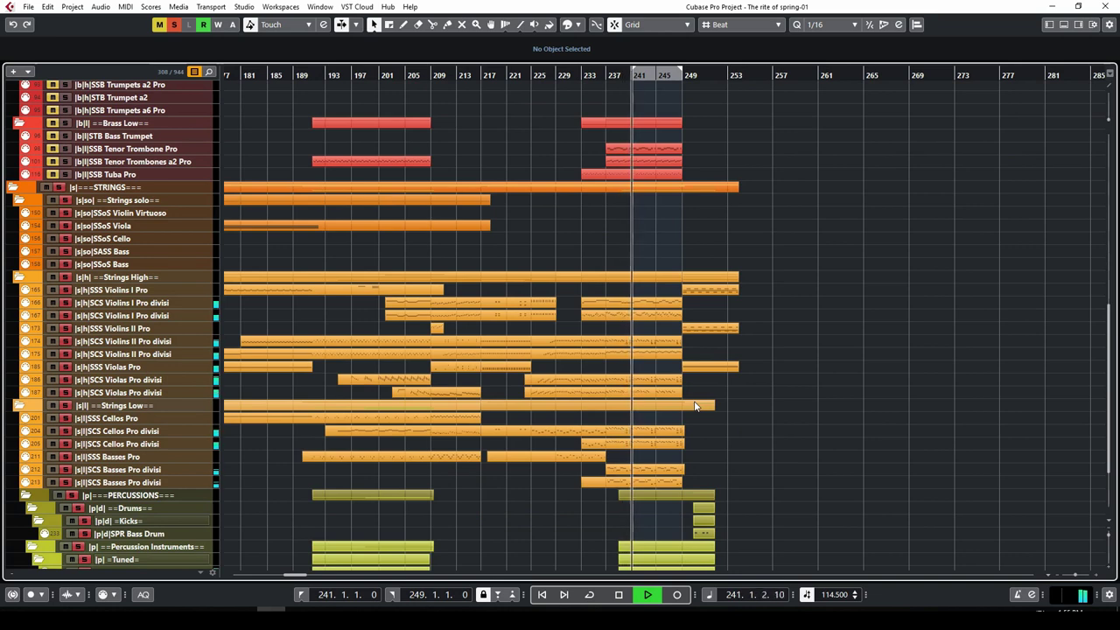
{"action": "scroll", "coordinate": [500, 366], "scroll_direction": "down", "scroll_amount": 3}
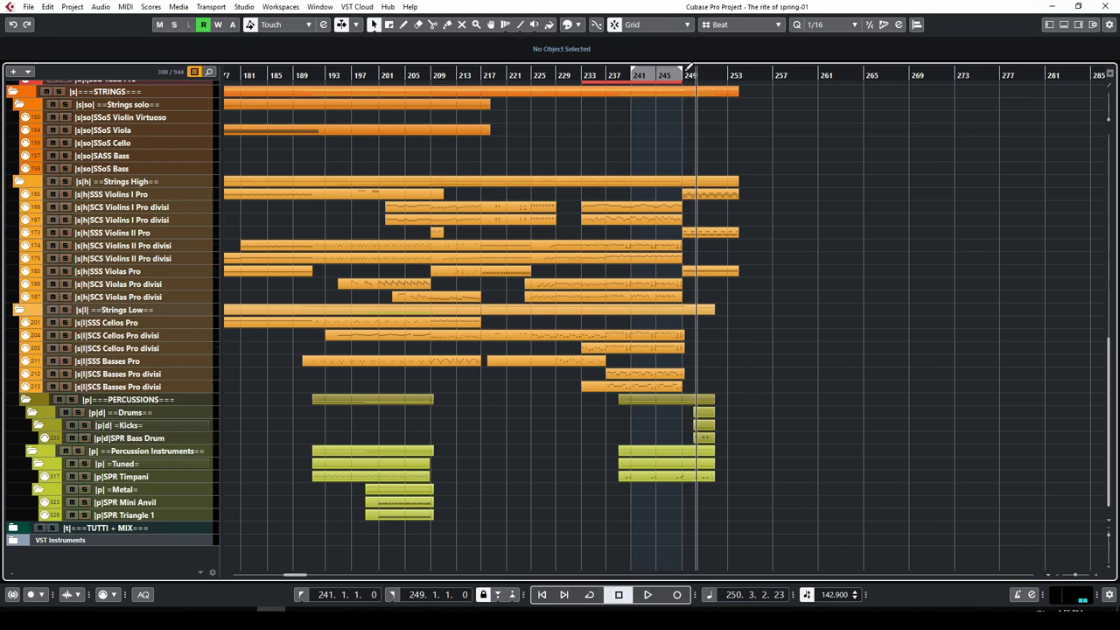
Play the full orchestra without solos from about bar 249 and stop in bar 254.
{"action": "key", "text": "space"}
{"action": "scroll", "coordinate": [752, 347], "scroll_direction": "up", "scroll_amount": 10}
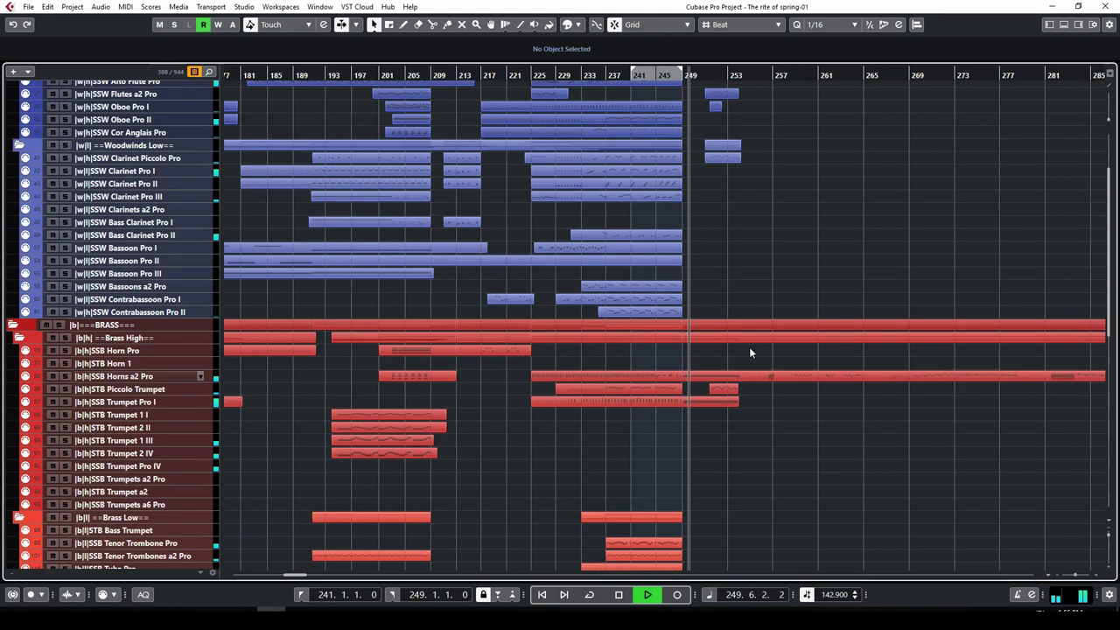
{"action": "scroll", "coordinate": [749, 346], "scroll_direction": "up", "scroll_amount": 3}
{"action": "scroll", "coordinate": [691, 320], "scroll_direction": "up", "scroll_amount": 2}
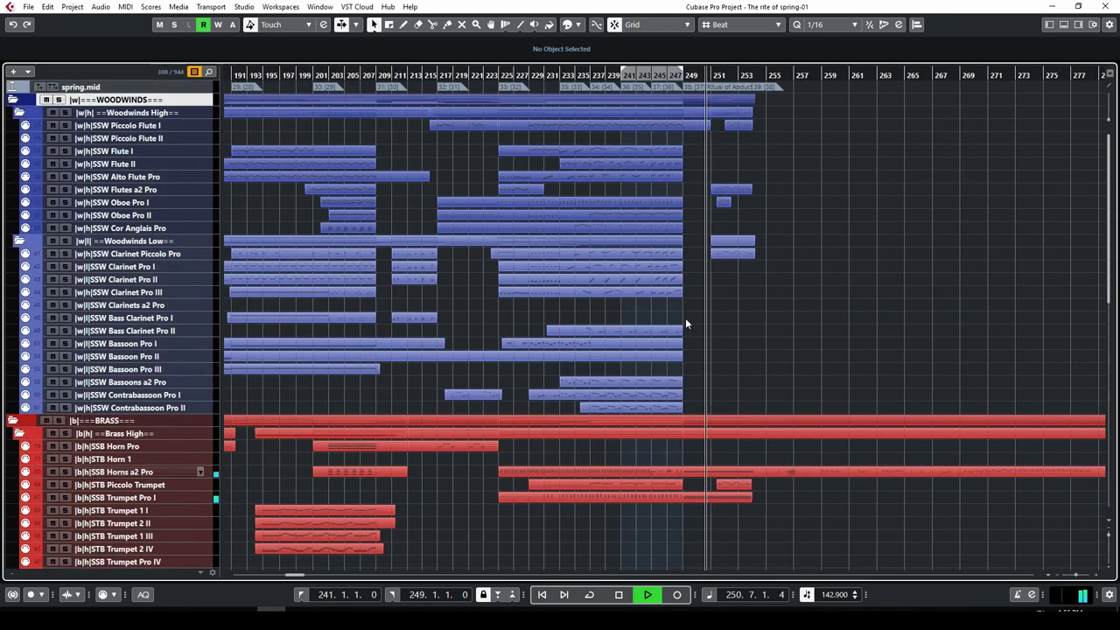
{"action": "scroll", "coordinate": [292, 579], "scroll_direction": "left", "scroll_amount": 4}
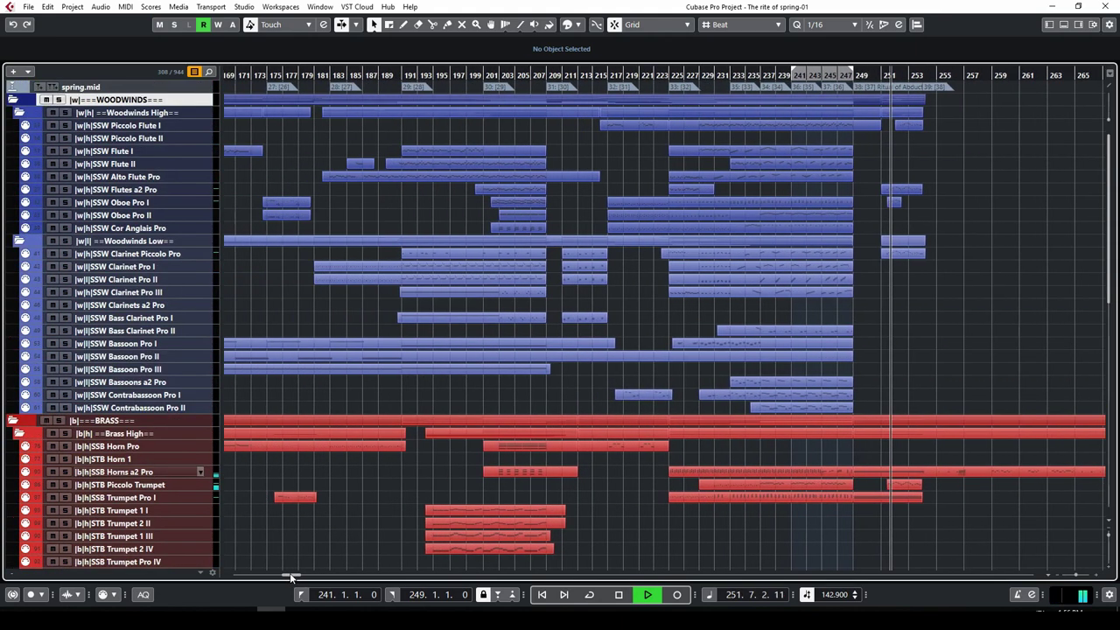
{"action": "scroll", "coordinate": [292, 579], "scroll_direction": "left", "scroll_amount": 1}
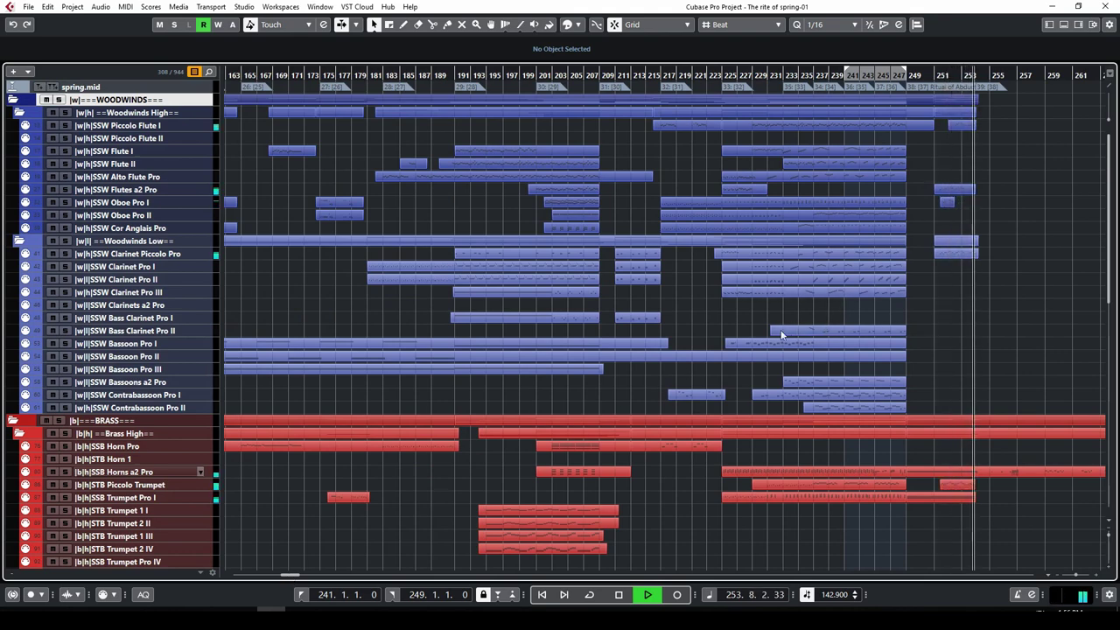
{"action": "scroll", "coordinate": [770, 350], "scroll_direction": "down", "scroll_amount": 5}
{"action": "key", "text": "space"}
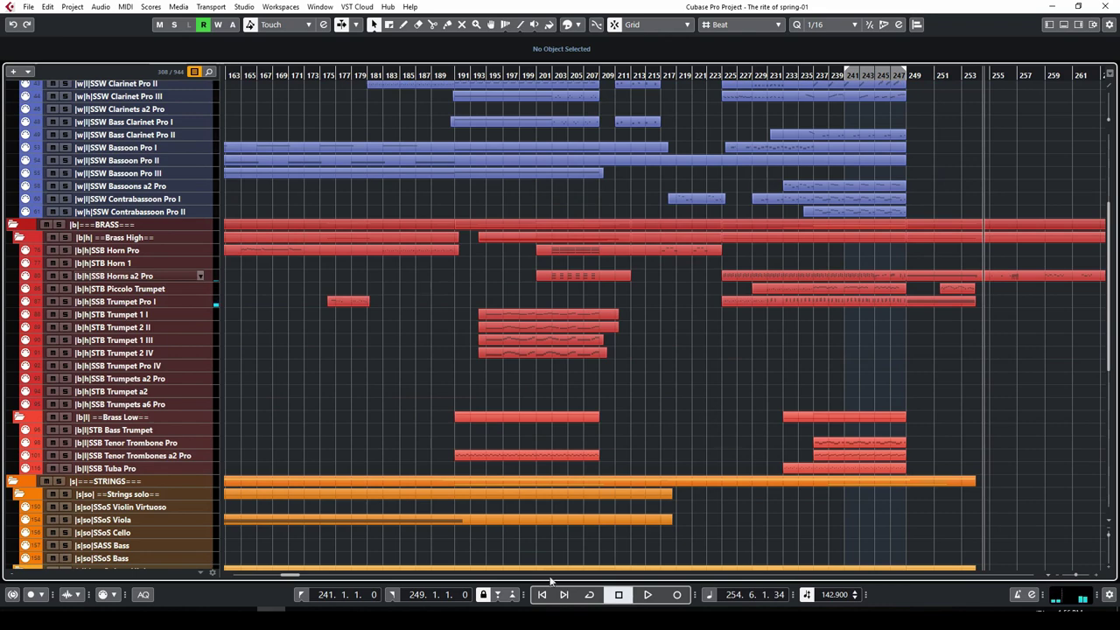
Zoom out to an overview of the whole arrangement and examine the part after bar 241.
{"action": "key", "text": "g"}
{"action": "key", "text": "g"}
{"action": "key", "text": "g"}
{"action": "left_click_drag", "start_coordinate": [1109, 210], "coordinate": [1115, 106]}
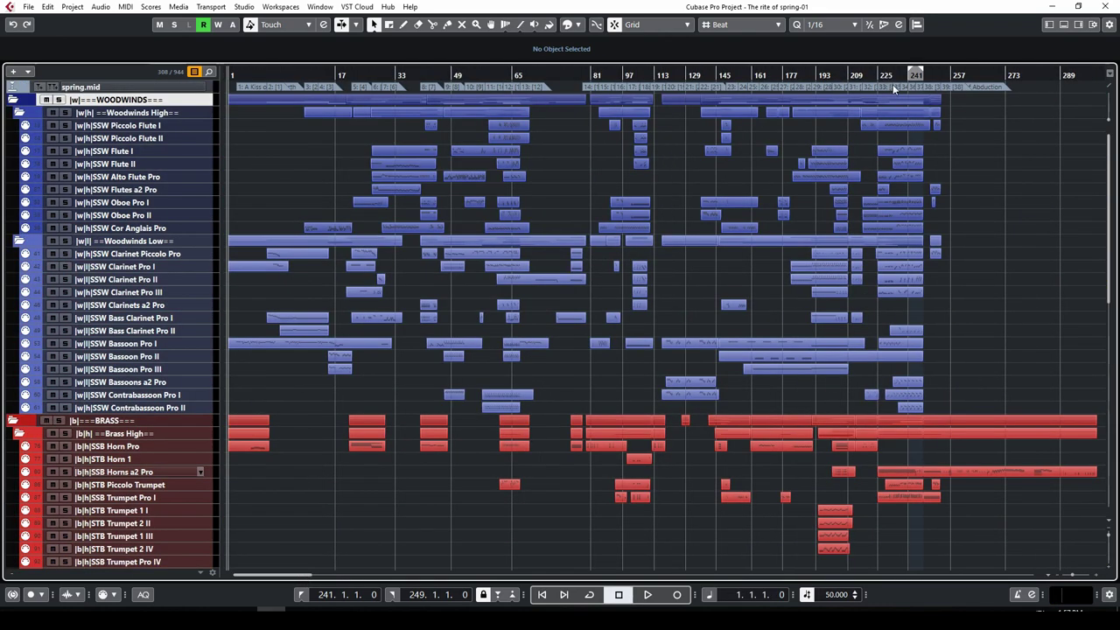
{"action": "scroll", "coordinate": [893, 108], "scroll_direction": "right", "scroll_amount": 5}
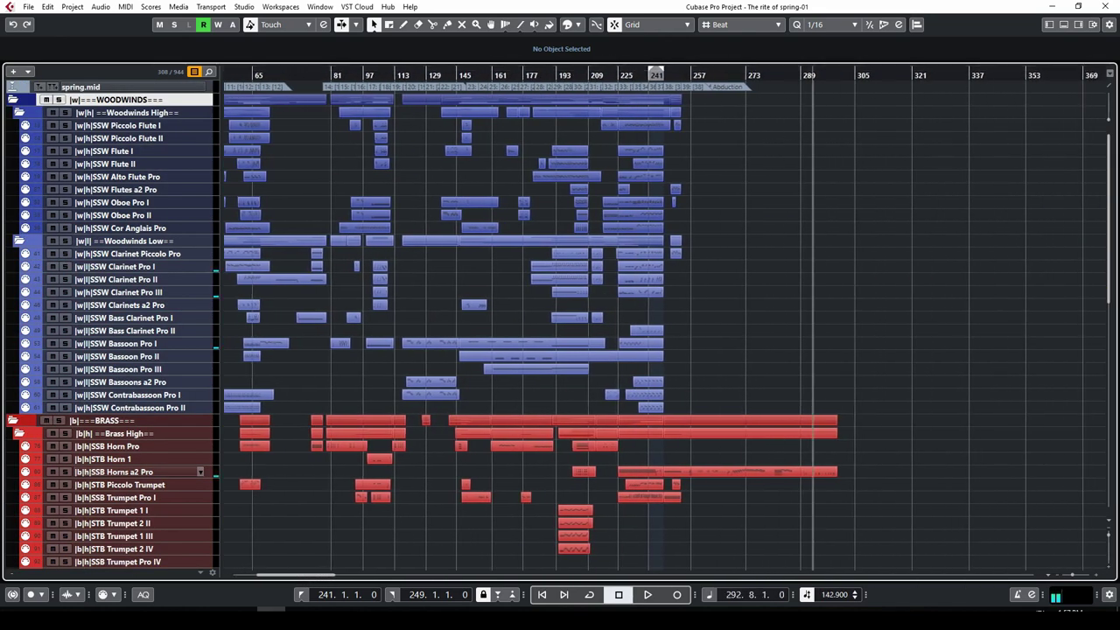
Open the Windows Task Manager and show its CPU performance graphs in front of the project.
{"action": "right_click", "coordinate": [17, 604]}
{"action": "left_click", "coordinate": [74, 497]}
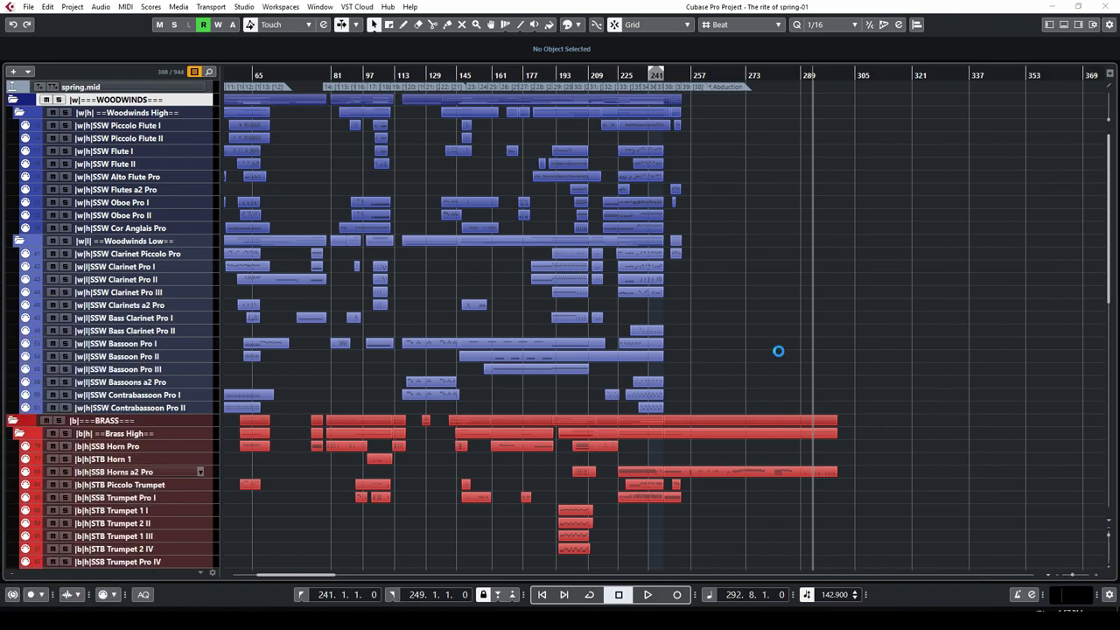
{"action": "left_click_drag", "start_coordinate": [662, 128], "coordinate": [810, 173]}
{"action": "left_click", "coordinate": [434, 199]}
{"action": "left_click_drag", "start_coordinate": [748, 188], "coordinate": [771, 253]}
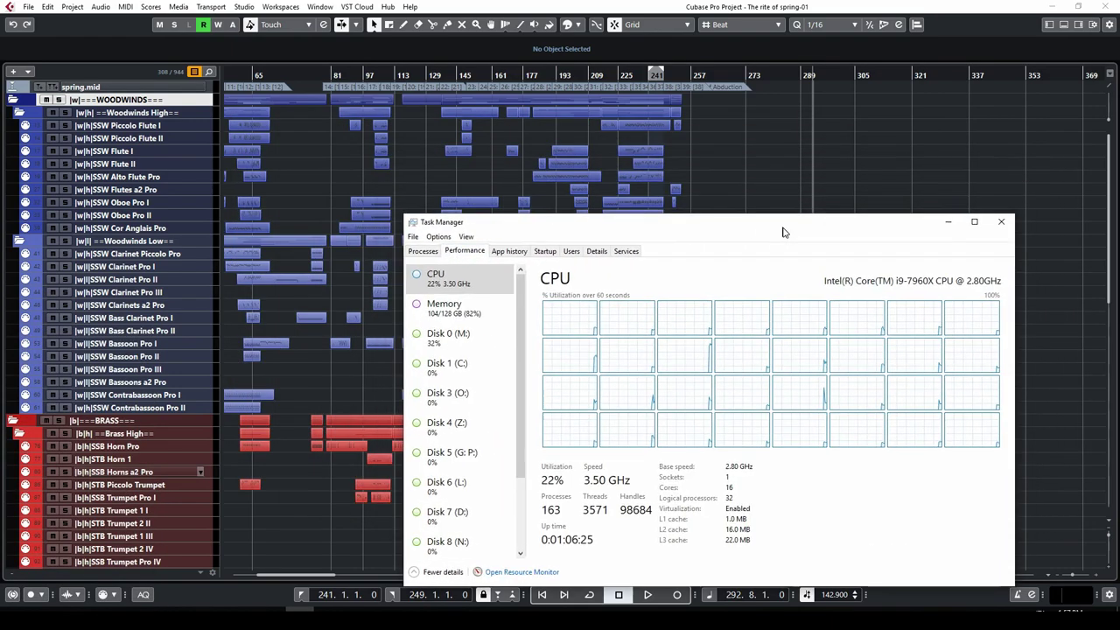
Play the full orchestra from bar 217, with Task Manager repositioned for monitoring the processor during playback.
{"action": "left_click", "coordinate": [613, 75]}
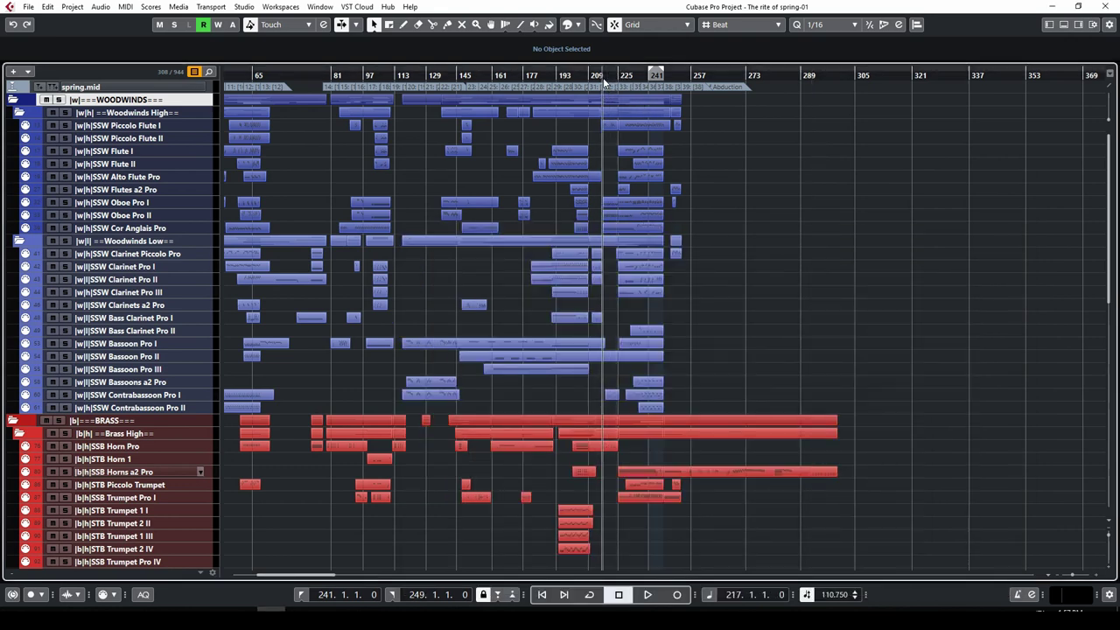
{"action": "key", "text": "space"}
{"action": "key", "text": "ctrl+shift+Escape"}
{"action": "left_click_drag", "start_coordinate": [713, 232], "coordinate": [387, 128]}
{"action": "left_click", "coordinate": [302, 582]}
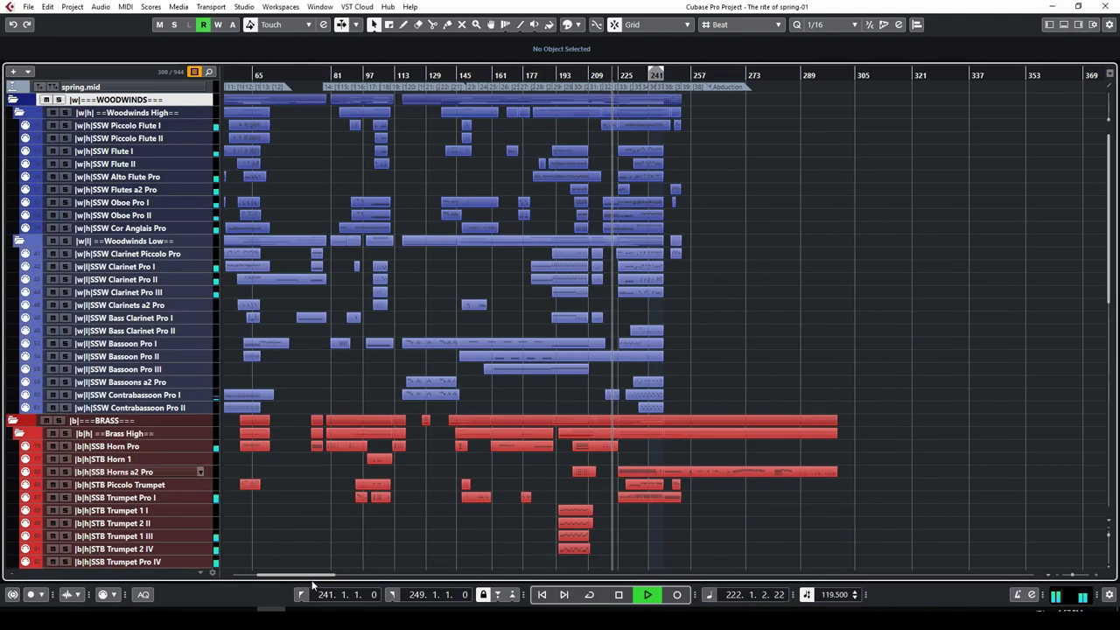
{"action": "left_click_drag", "start_coordinate": [316, 577], "coordinate": [291, 578]}
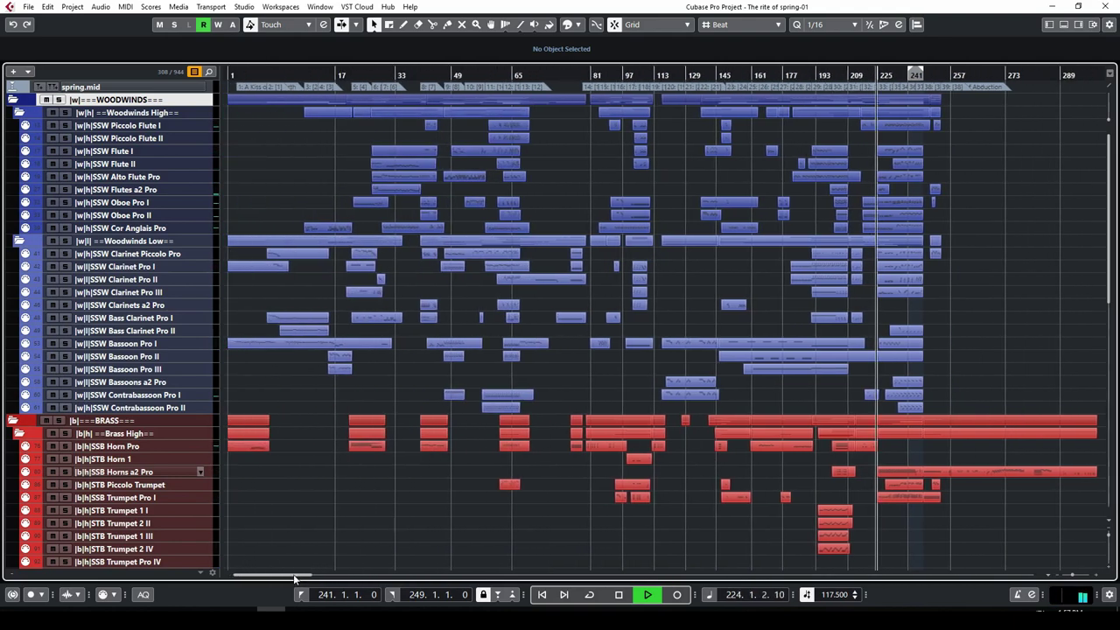
Examine the per-core CPU load in Task Manager during playback, close it and stop the orchestra at bar 252.
{"action": "key", "text": "alt+Tab"}
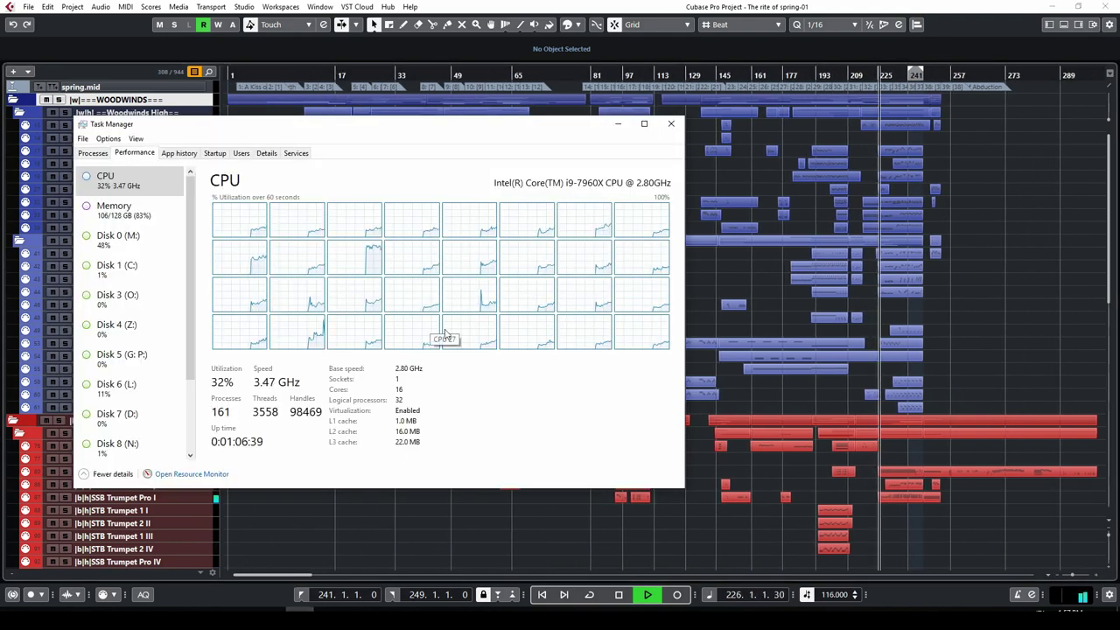
{"action": "left_click_drag", "start_coordinate": [542, 131], "coordinate": [602, 127]}
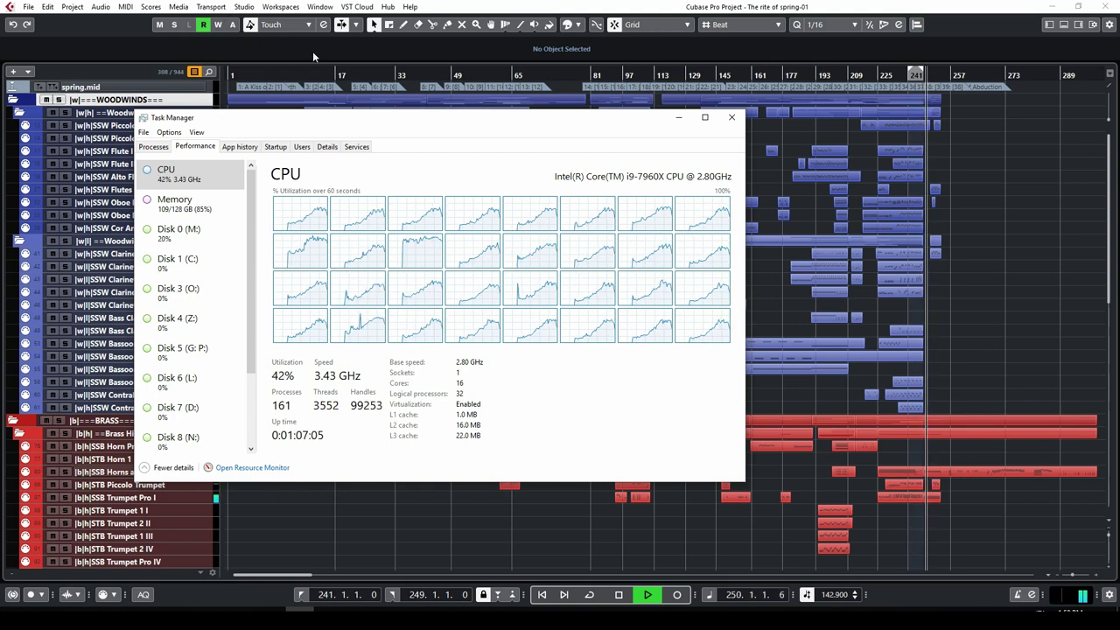
{"action": "left_click", "coordinate": [731, 116]}
{"action": "left_click", "coordinate": [623, 597]}
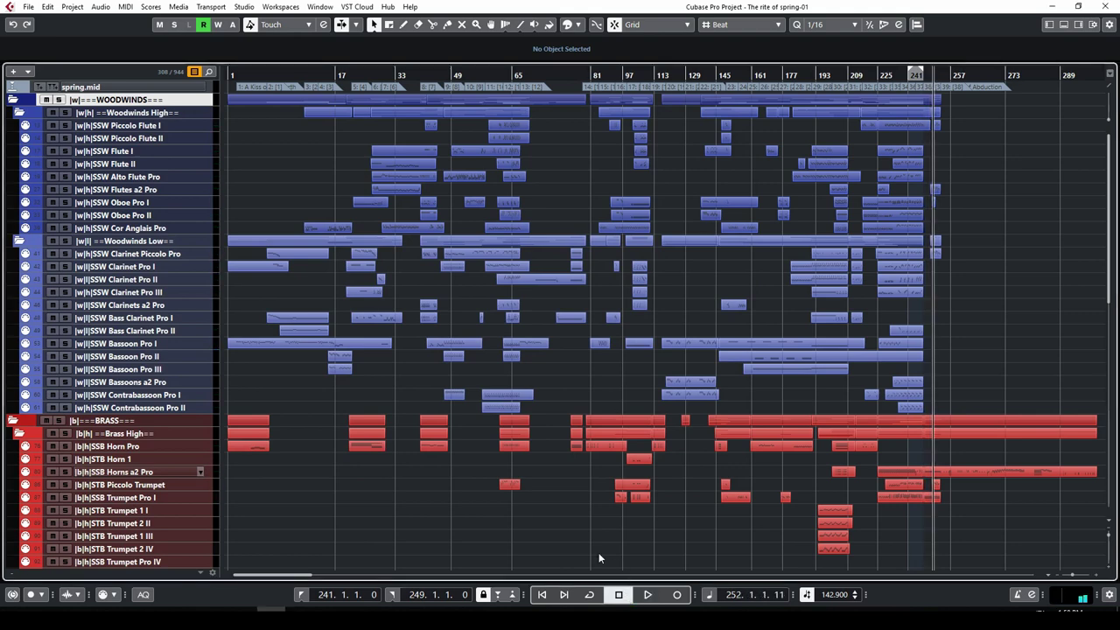
Examine the ASIO Hammerfall DSP latency in Studio Setup and the buffer size in its driver settings, and close both dialogs.
{"action": "left_click", "coordinate": [244, 7]}
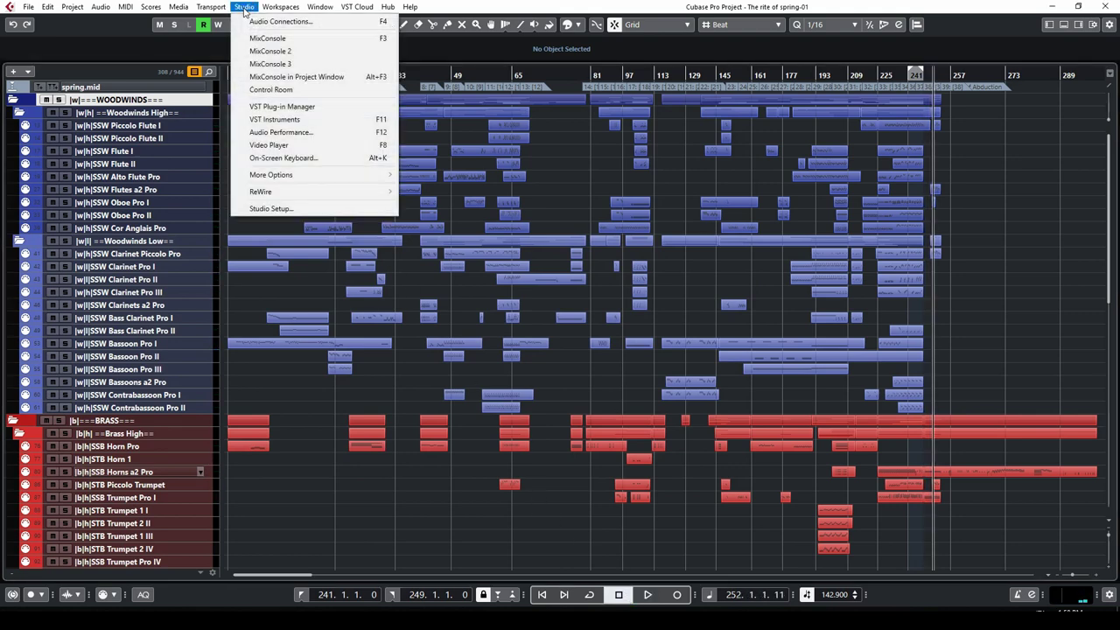
{"action": "left_click", "coordinate": [271, 209]}
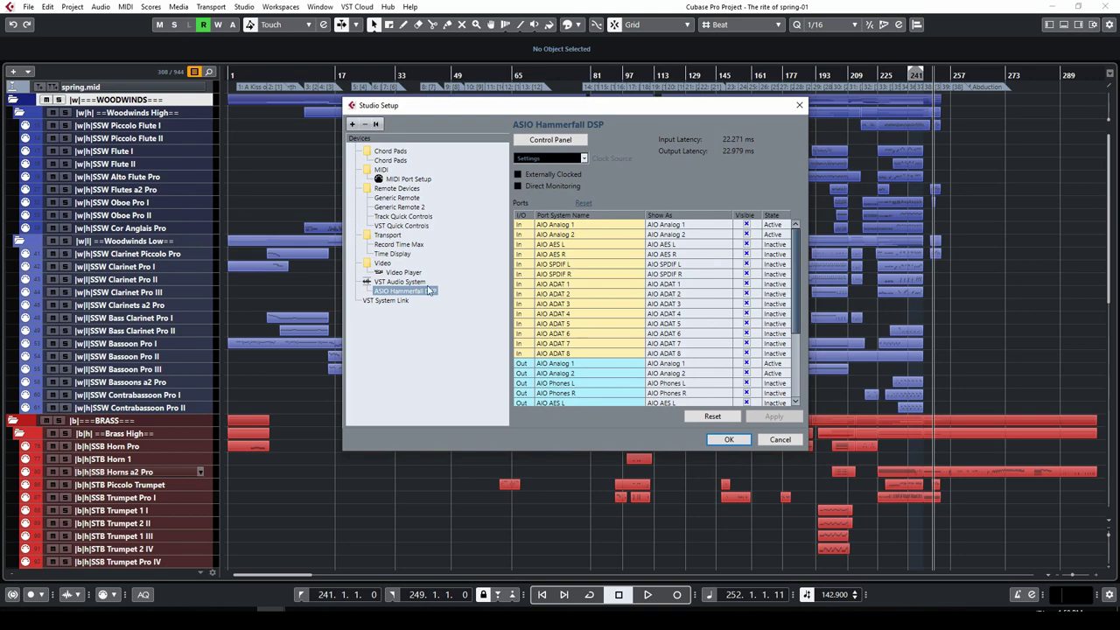
{"action": "left_click", "coordinate": [576, 144]}
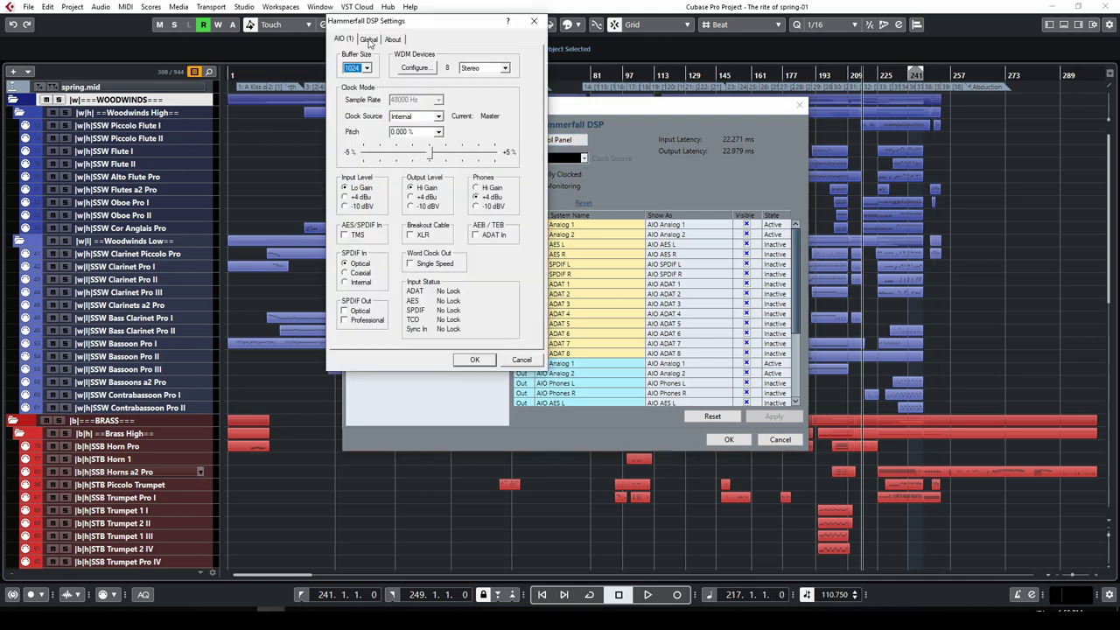
{"action": "left_click", "coordinate": [368, 41]}
{"action": "left_click", "coordinate": [345, 40]}
{"action": "left_click", "coordinate": [533, 20]}
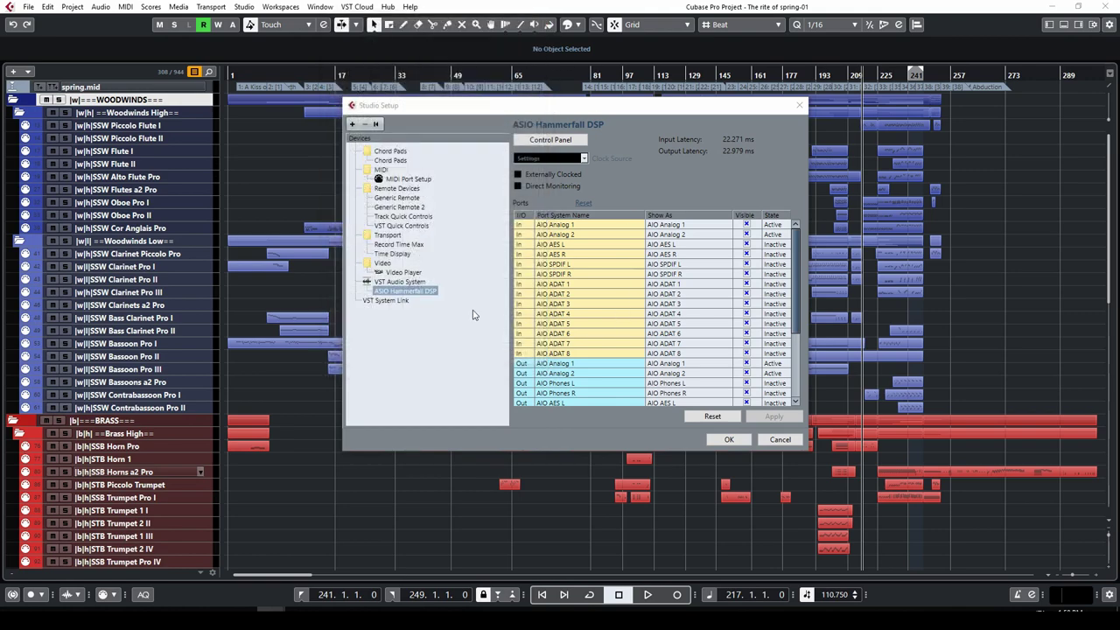
{"action": "left_click", "coordinate": [727, 439]}
{"action": "scroll", "coordinate": [749, 384], "scroll_direction": "down", "scroll_amount": 5}
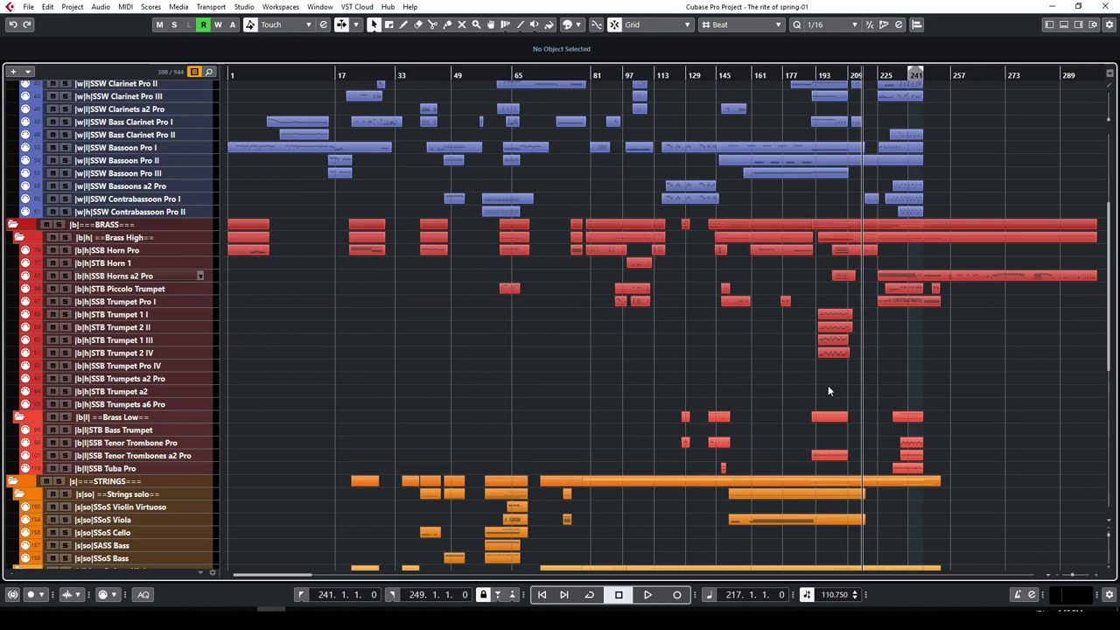
{"action": "scroll", "coordinate": [824, 380], "scroll_direction": "up", "scroll_amount": 5}
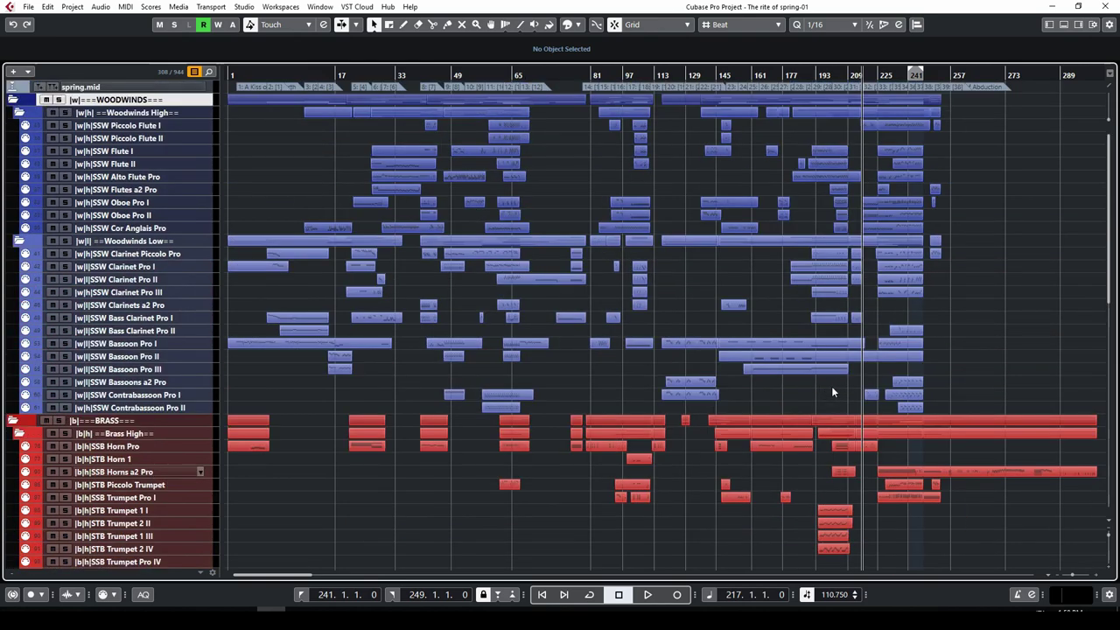